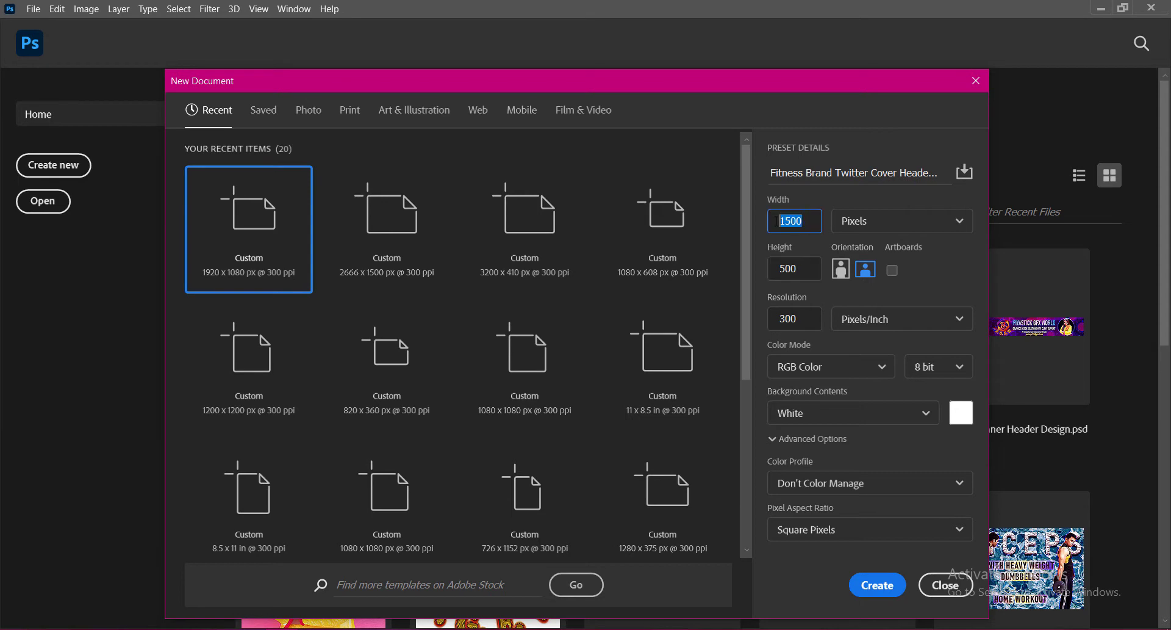
Create the new 1500 × 500 px RGB document at 300 pixels/inch with a white background.
{"action": "double_click", "coordinate": [798, 269]}
{"action": "left_click", "coordinate": [799, 269]}
{"action": "left_click", "coordinate": [799, 320]}
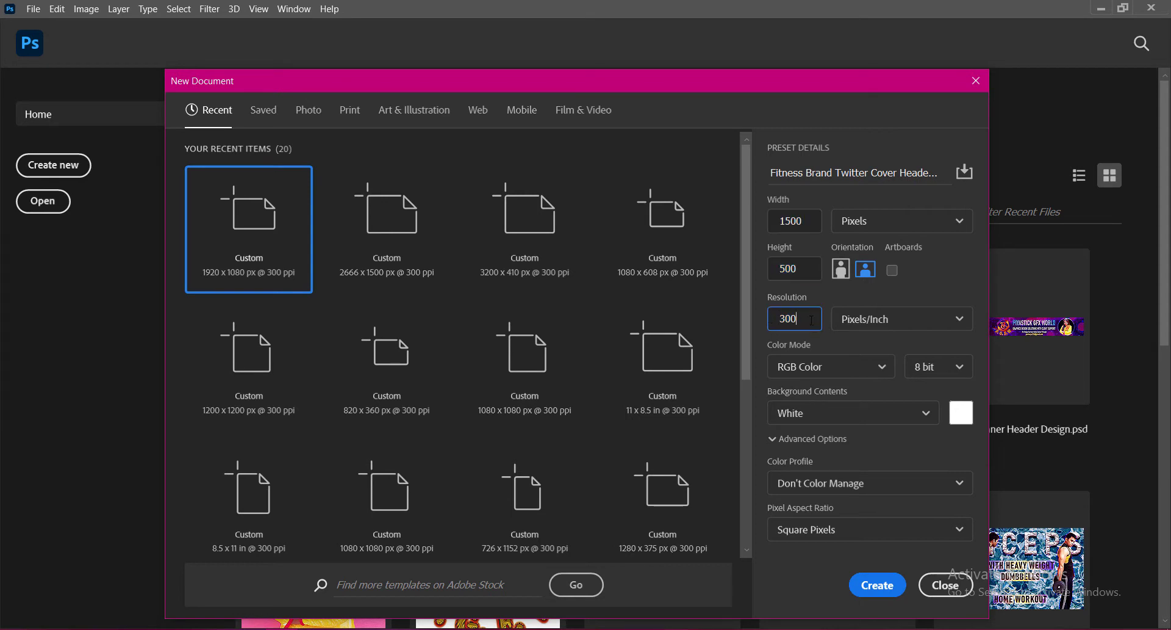
{"action": "left_click", "coordinate": [879, 588]}
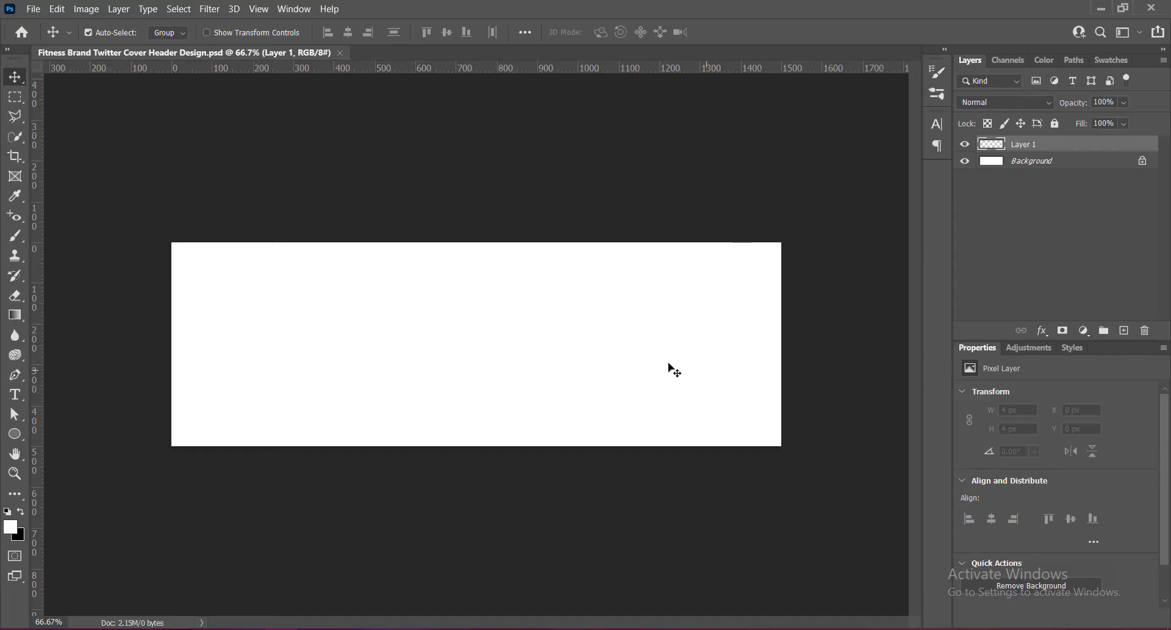
Add a horizontal guide at 284 px on the blank canvas.
{"action": "scroll", "coordinate": [460, 395], "scroll_direction": "up", "scroll_amount": 3}
{"action": "scroll", "coordinate": [462, 397], "scroll_direction": "down", "scroll_amount": 1}
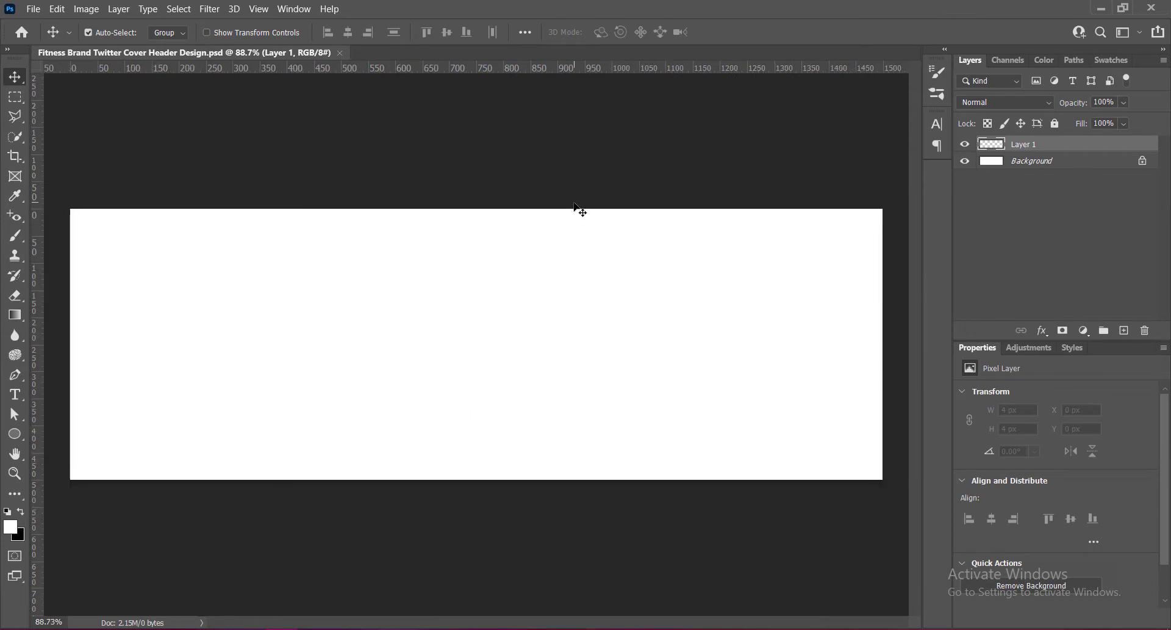
{"action": "left_click", "coordinate": [269, 8]}
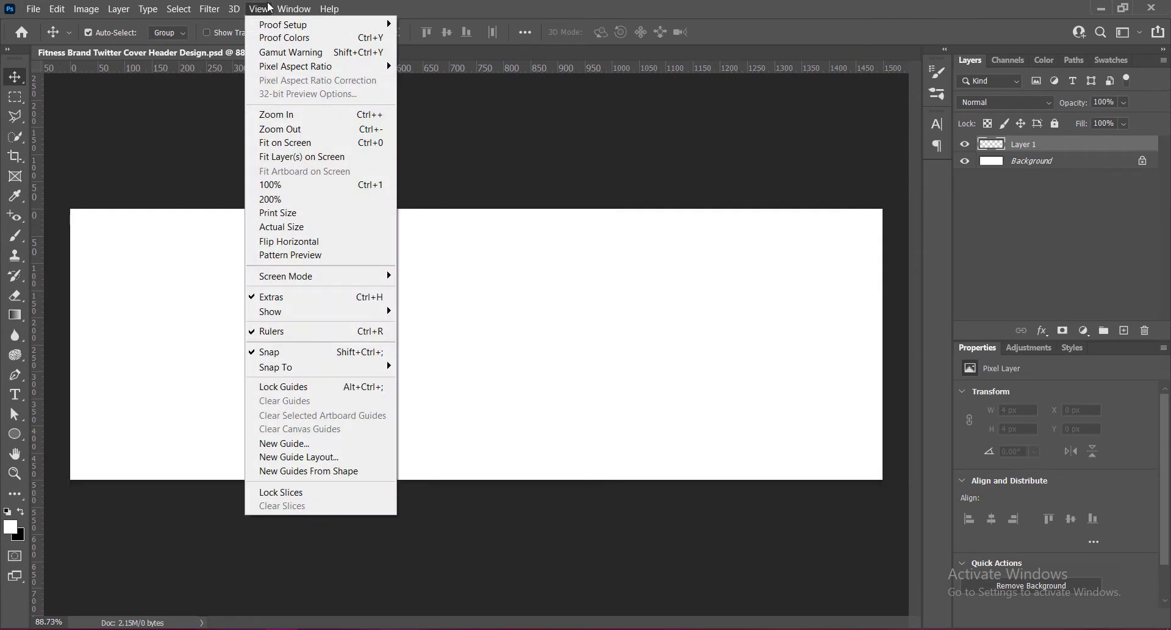
{"action": "left_click", "coordinate": [267, 441]}
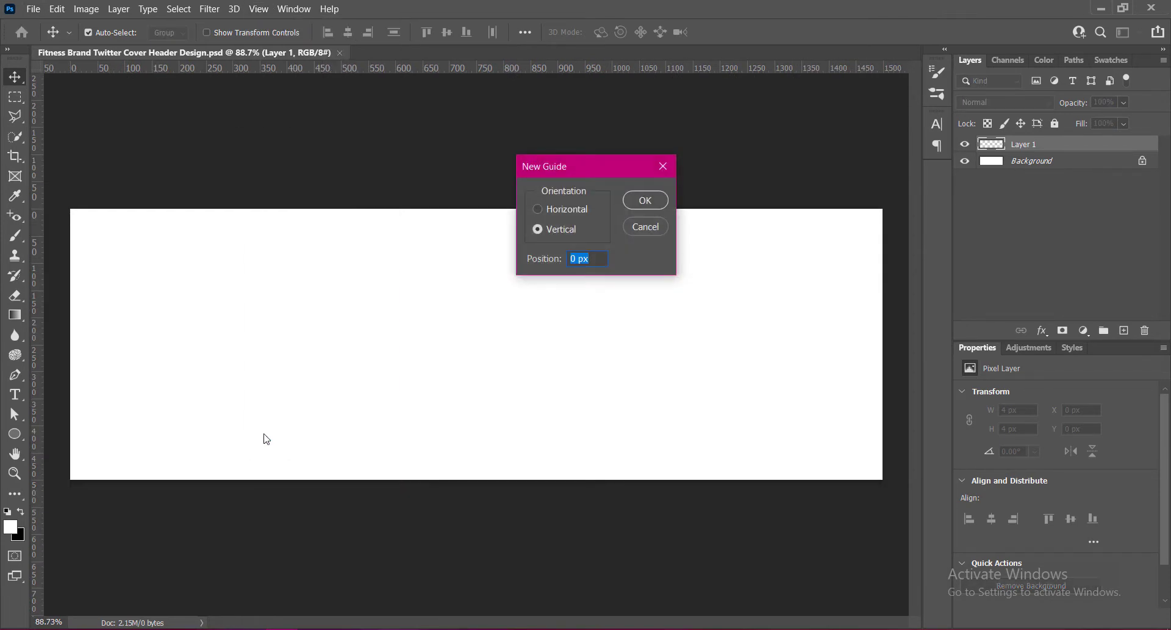
{"action": "left_click", "coordinate": [538, 208]}
{"action": "type", "text": "284"}
{"action": "left_click", "coordinate": [662, 201]}
Add a vertical guide at about 380 px and save the document.
{"action": "left_click", "coordinate": [259, 9]}
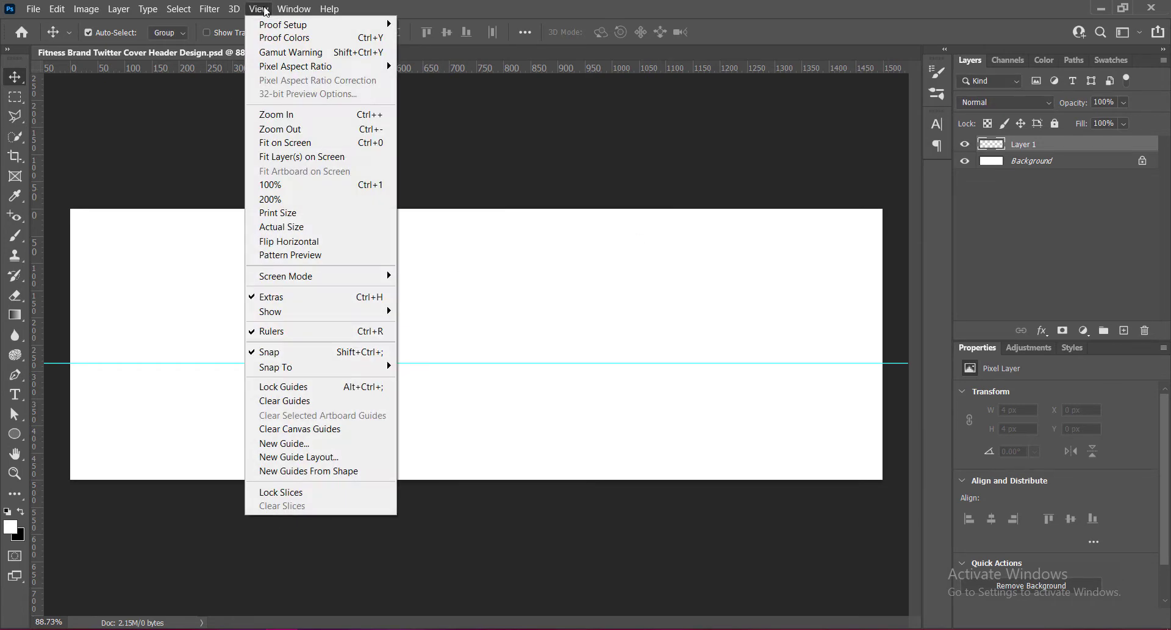
{"action": "left_click", "coordinate": [287, 445]}
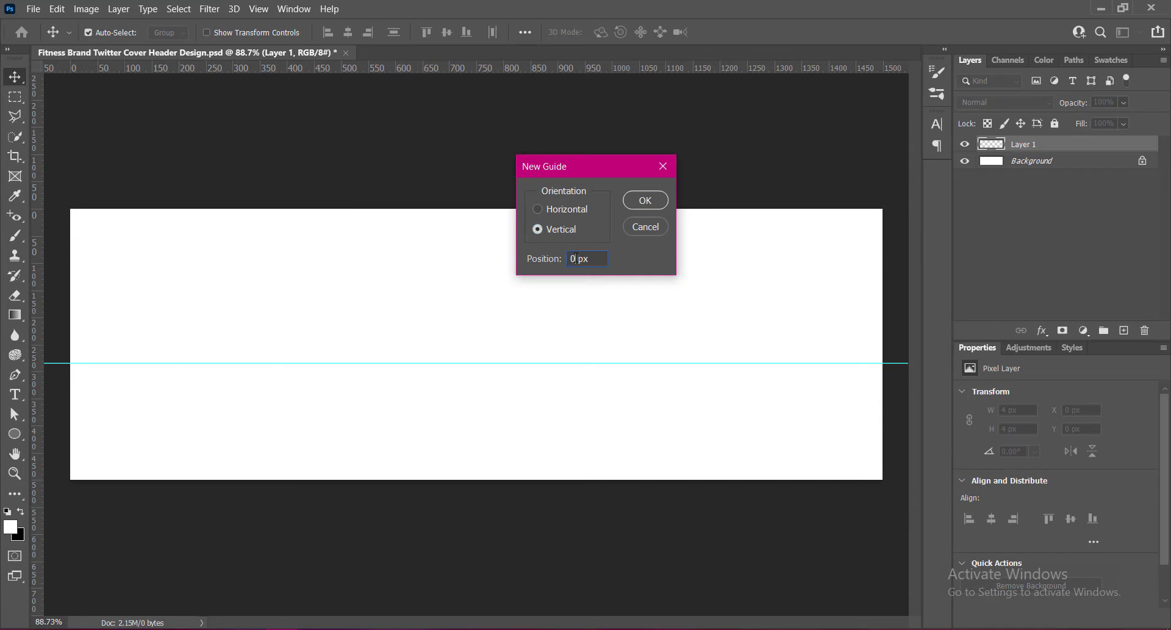
{"action": "left_click", "coordinate": [640, 200]}
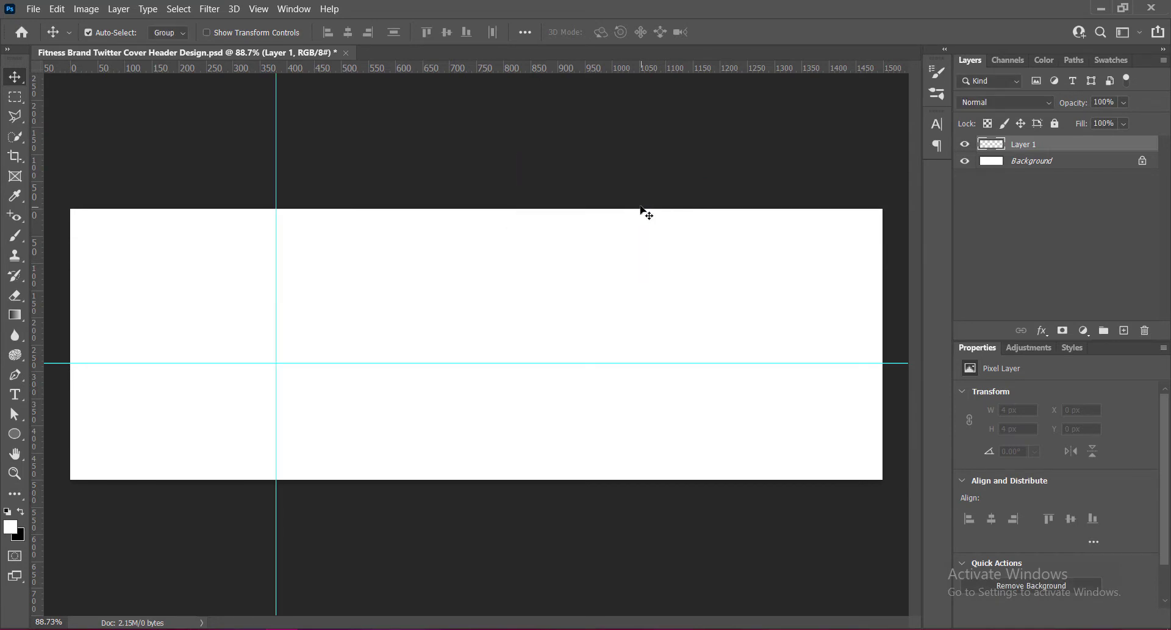
{"action": "key", "text": "ctrl+s"}
Draw a closed five-point Pen shape, about 1439 × 613 px, overhanging the canvas, with its inward notch at the guide intersection.
{"action": "left_click", "coordinate": [16, 375]}
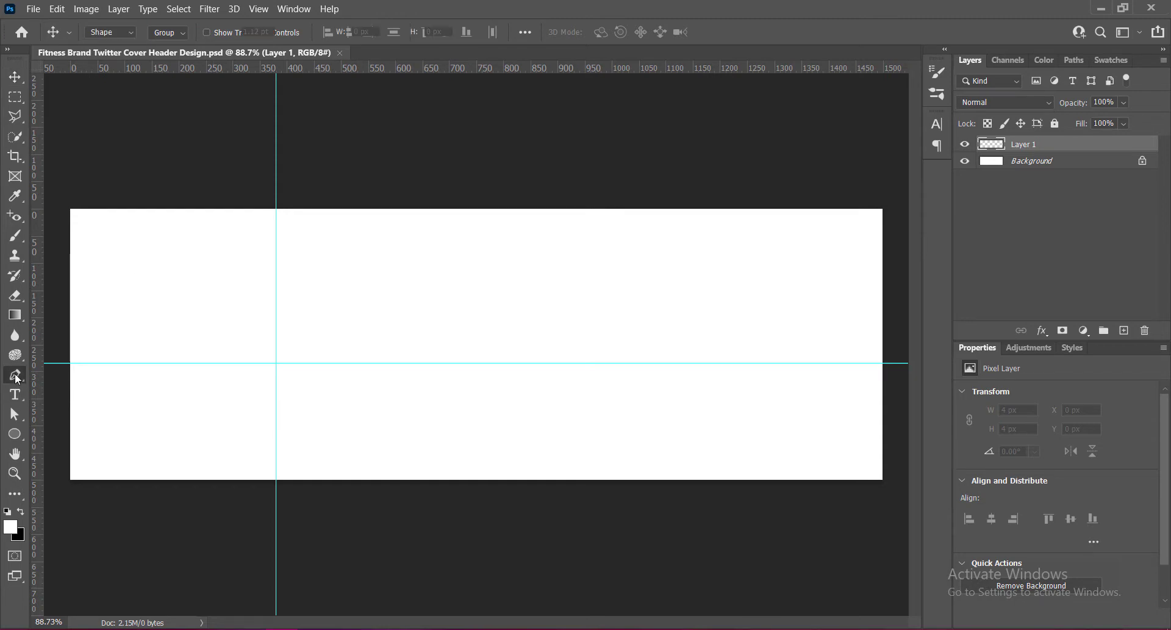
{"action": "left_click", "coordinate": [183, 506]}
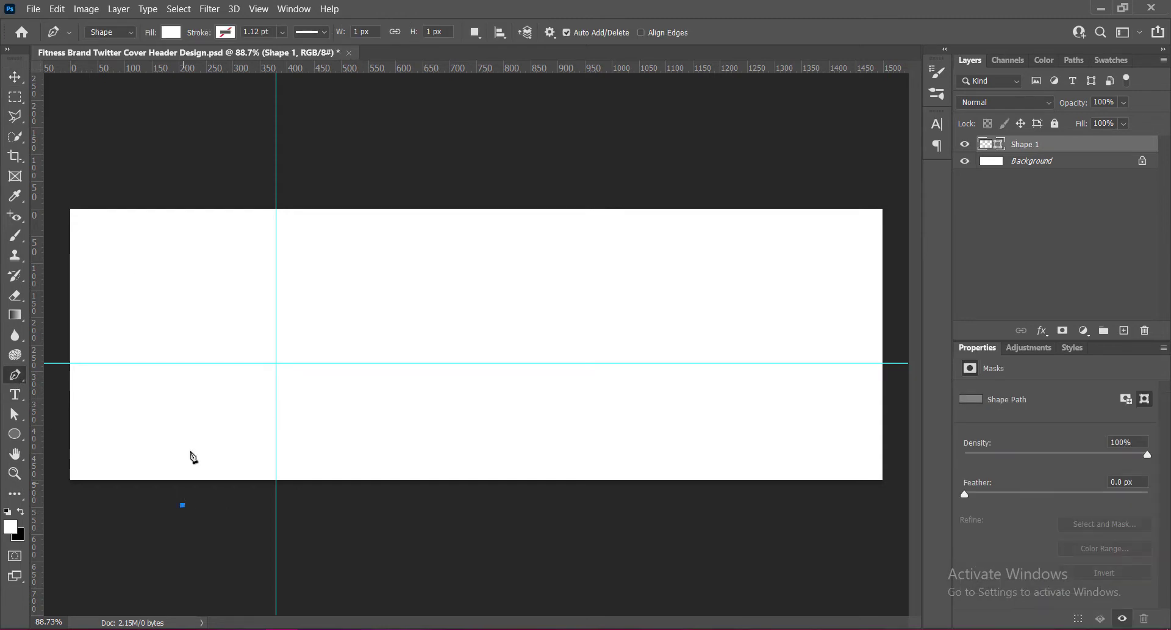
{"action": "left_click", "coordinate": [276, 363]}
{"action": "left_click", "coordinate": [120, 180]}
{"action": "left_click", "coordinate": [890, 176]}
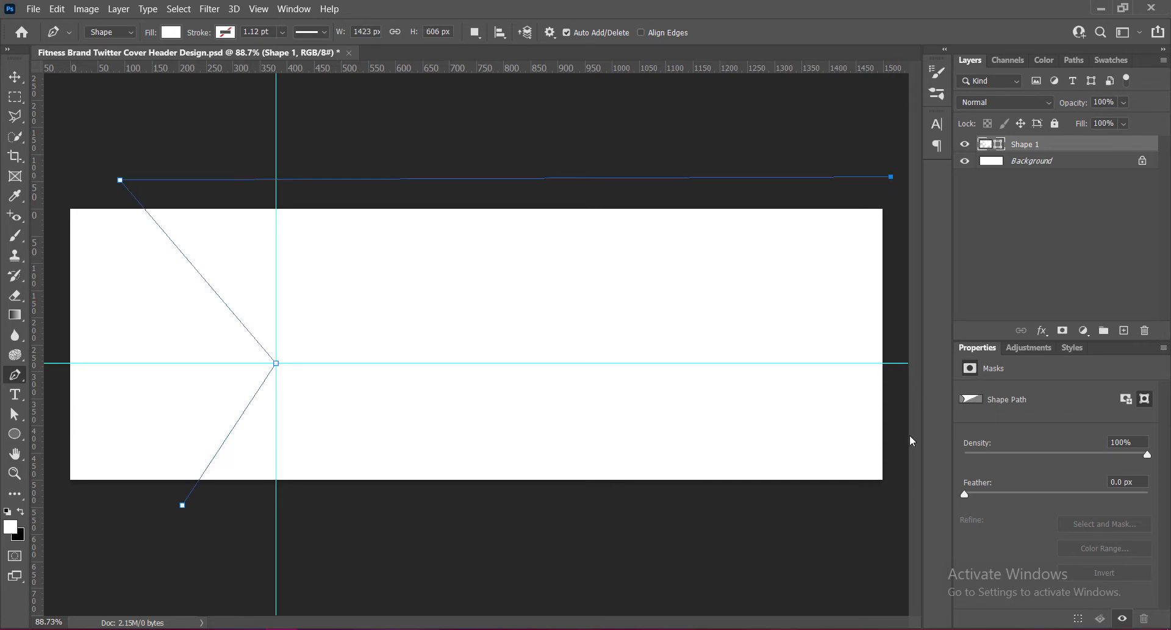
{"action": "left_click", "coordinate": [899, 508]}
{"action": "left_click", "coordinate": [183, 504]}
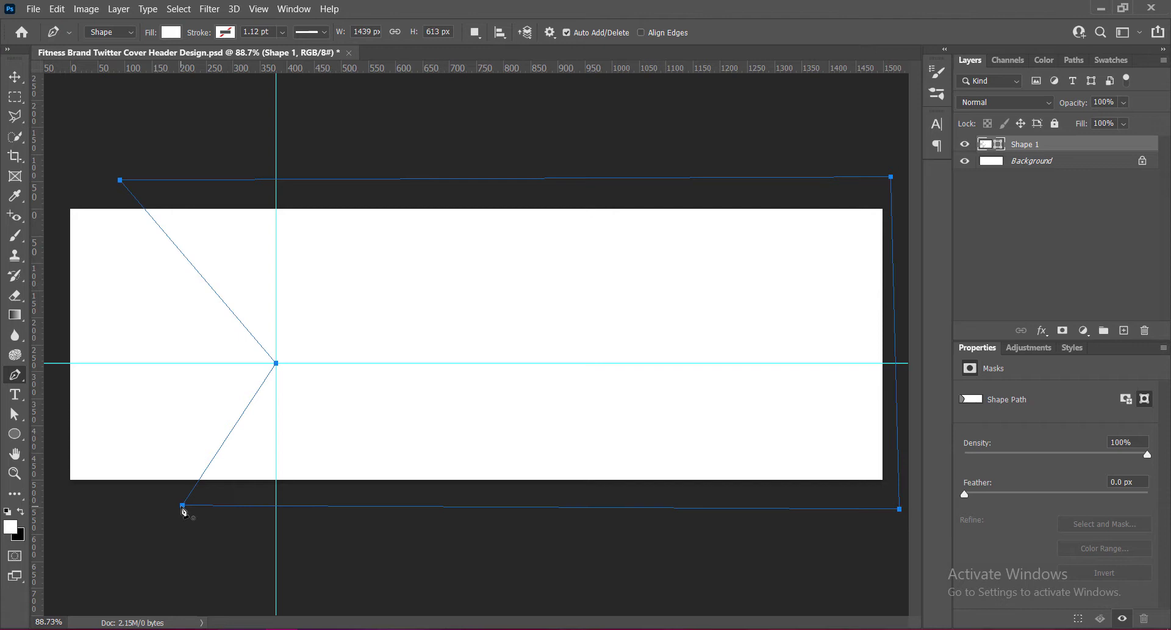
{"action": "left_click", "coordinate": [15, 77]}
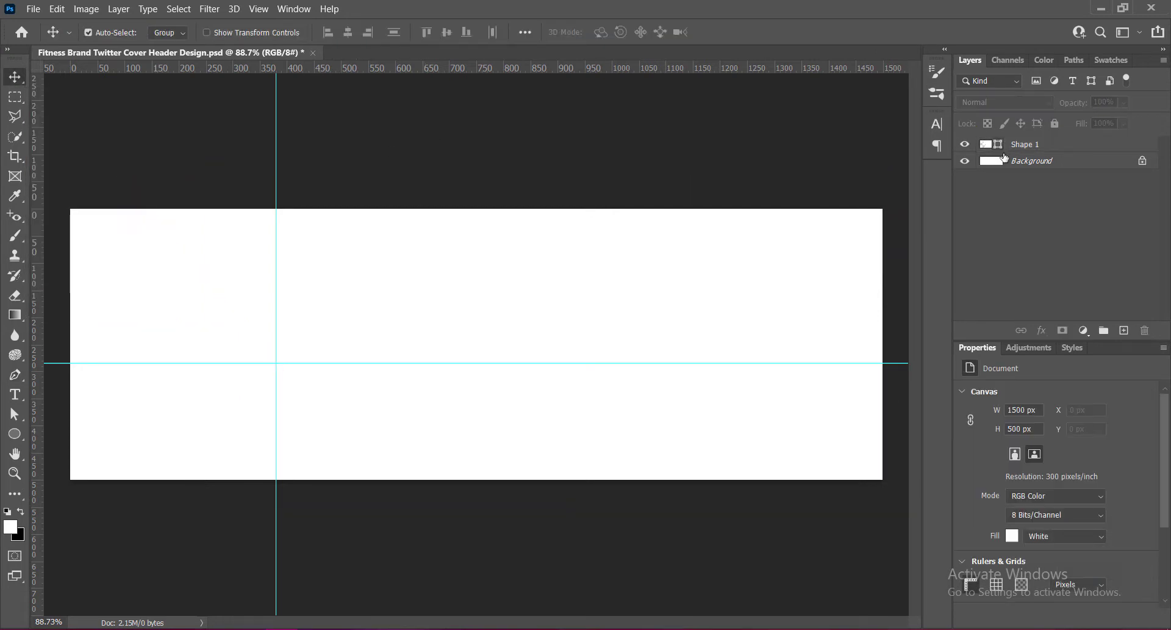
Add a Gradient Overlay to the pen shape and set the gradient's end stop at 100% to dark blue 003044.
{"action": "right_click", "coordinate": [986, 148]}
{"action": "left_click", "coordinate": [1013, 153]}
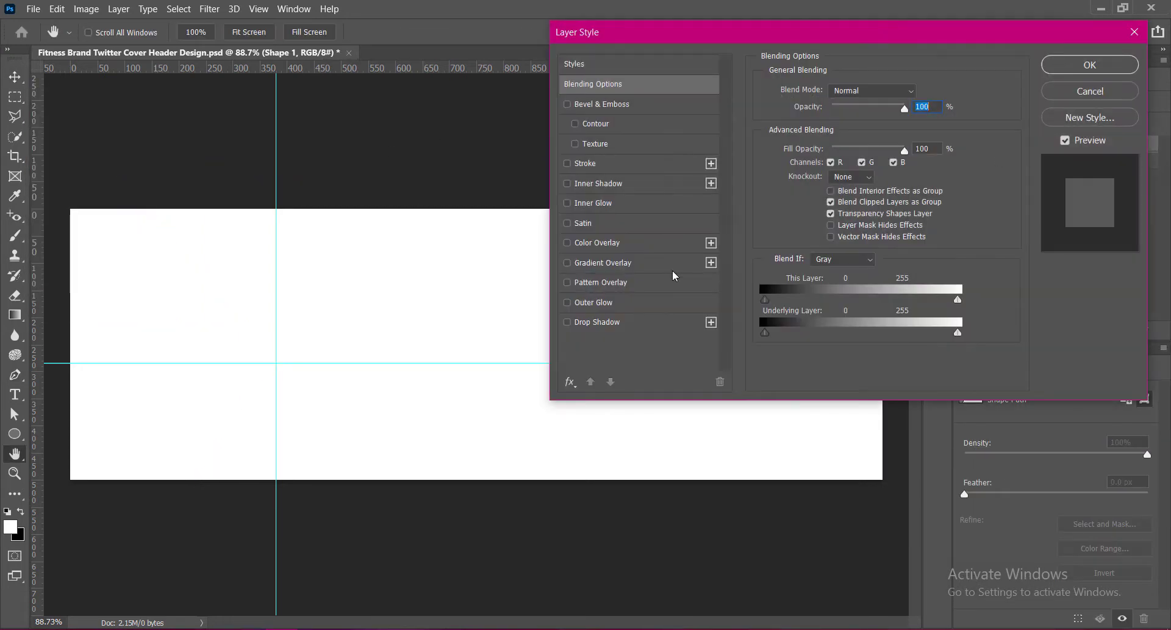
{"action": "left_click", "coordinate": [567, 262]}
{"action": "left_click", "coordinate": [614, 263]}
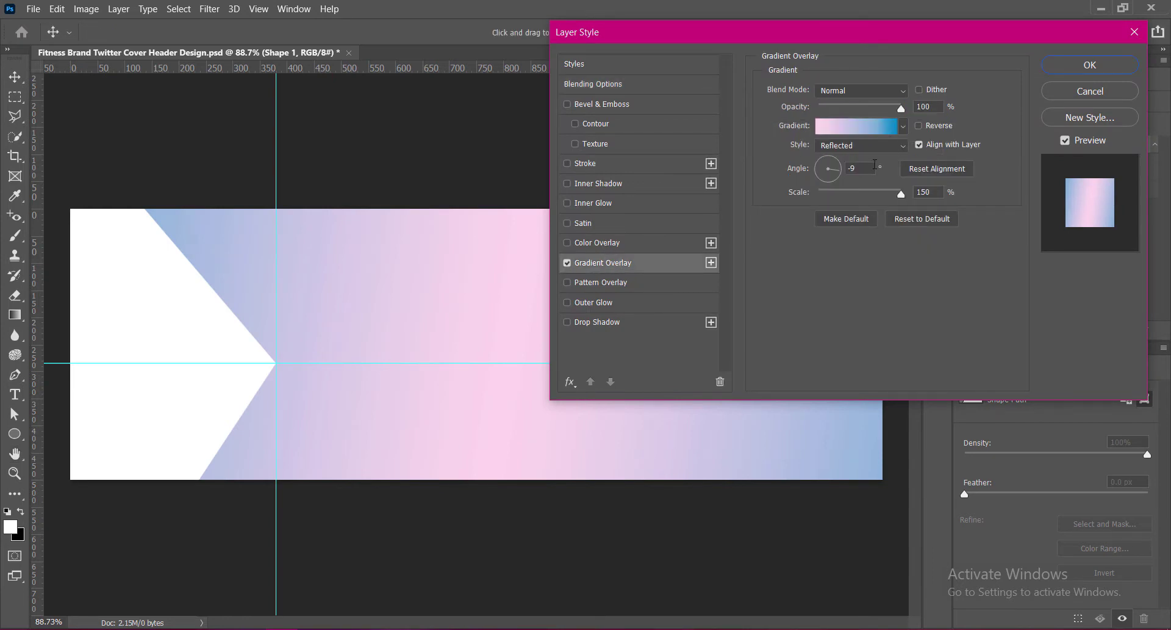
{"action": "left_click", "coordinate": [860, 127]}
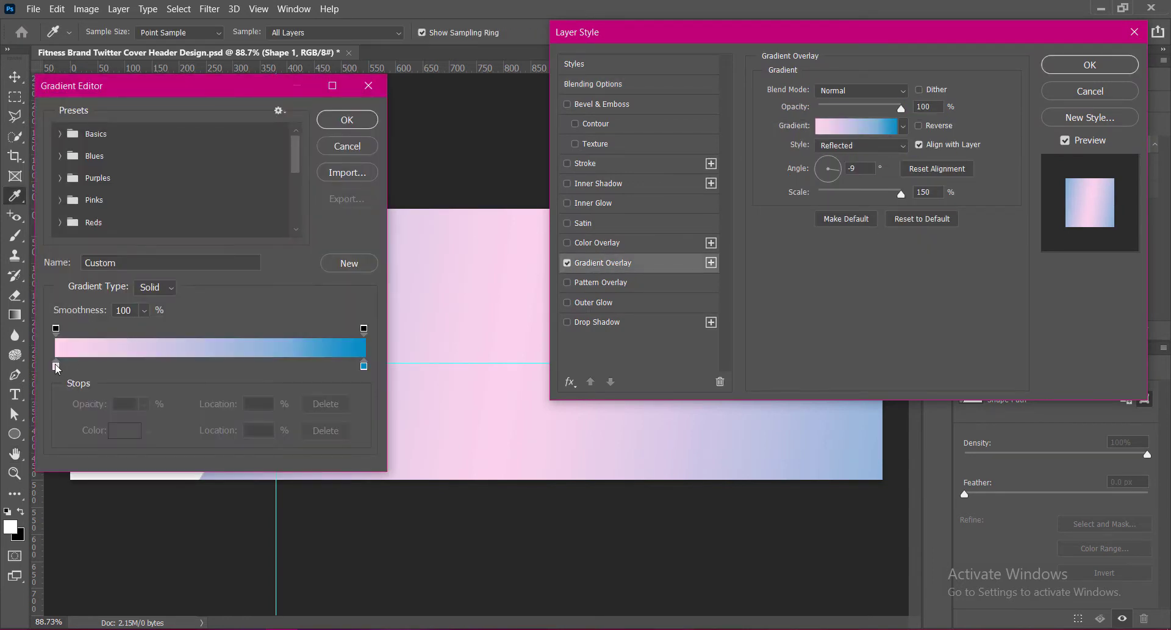
{"action": "double_click", "coordinate": [365, 366]}
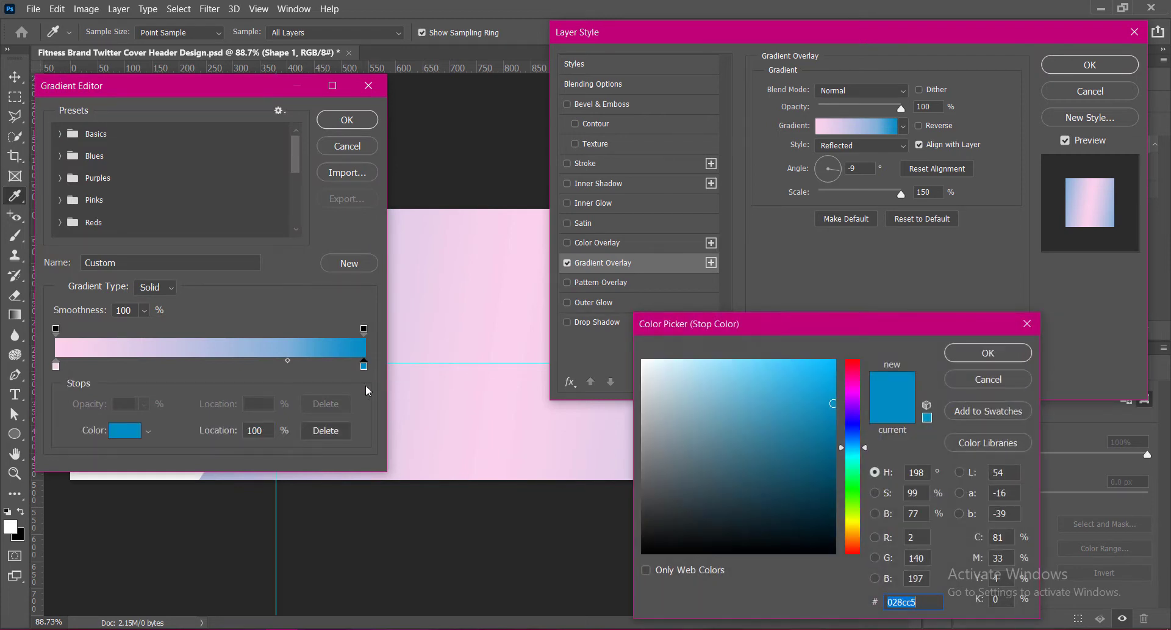
{"action": "left_click_drag", "start_coordinate": [837, 489], "coordinate": [836, 501]}
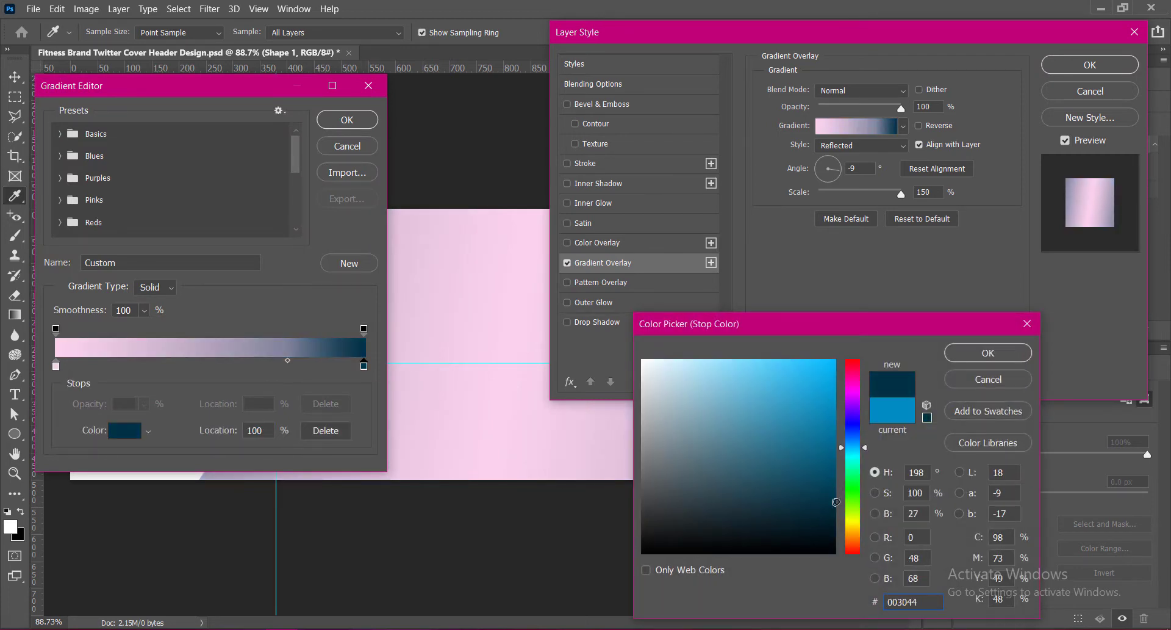
{"action": "left_click", "coordinate": [987, 353]}
Recolor the gradient's start stop at 0% to teal and apply the edited gradient.
{"action": "double_click", "coordinate": [56, 366]}
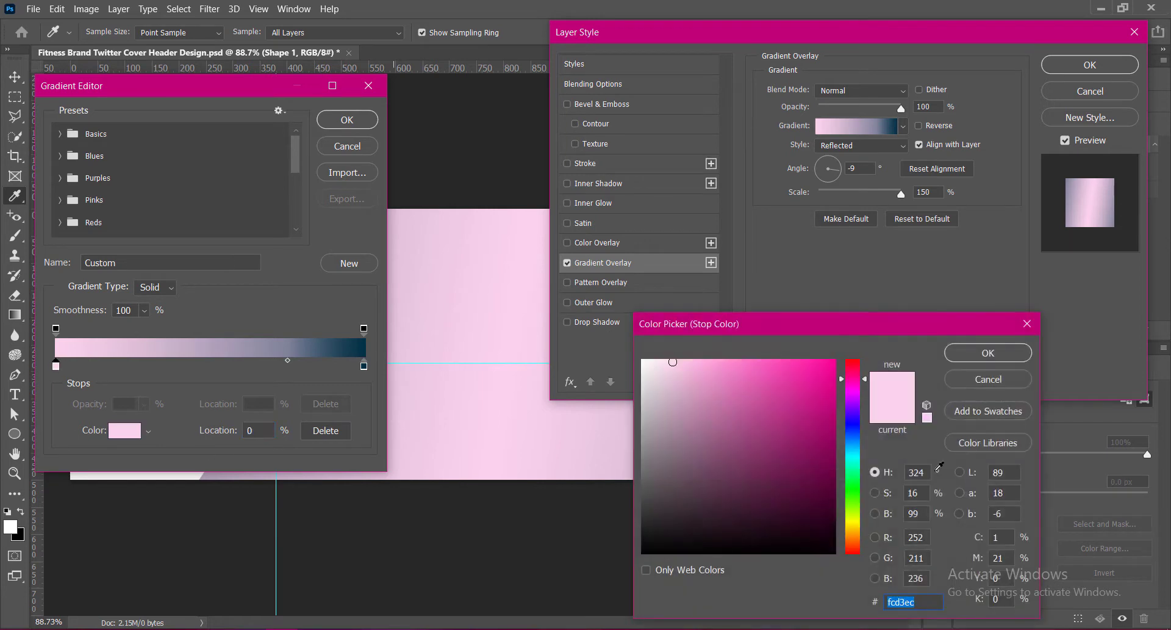
{"action": "left_click", "coordinate": [854, 456]}
{"action": "left_click", "coordinate": [854, 459]}
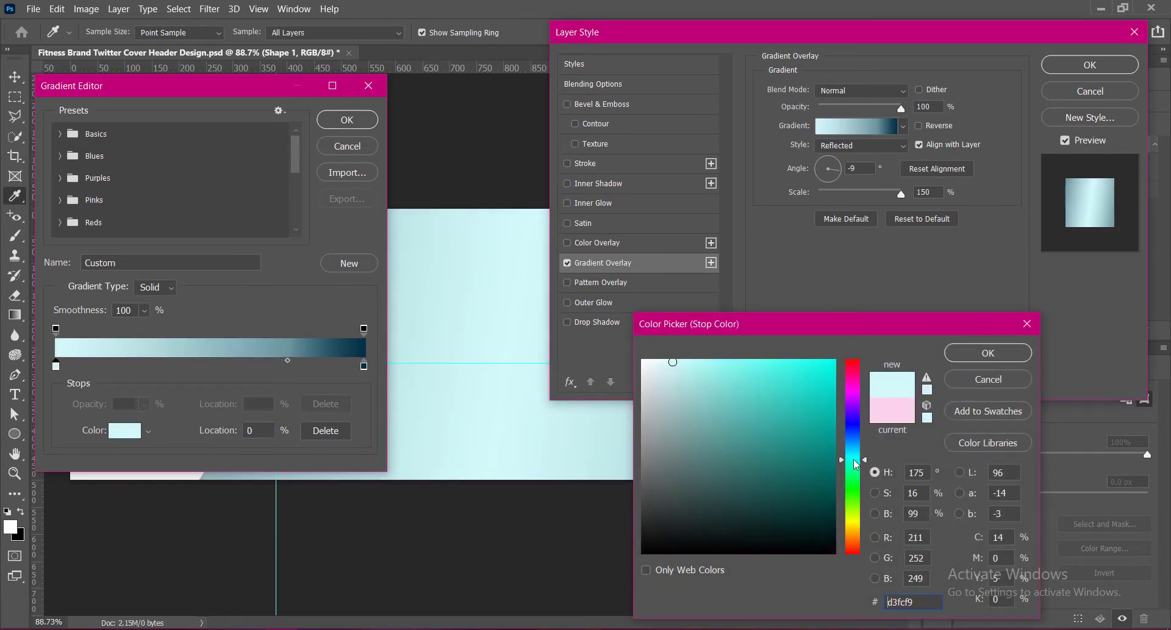
{"action": "left_click", "coordinate": [832, 457]}
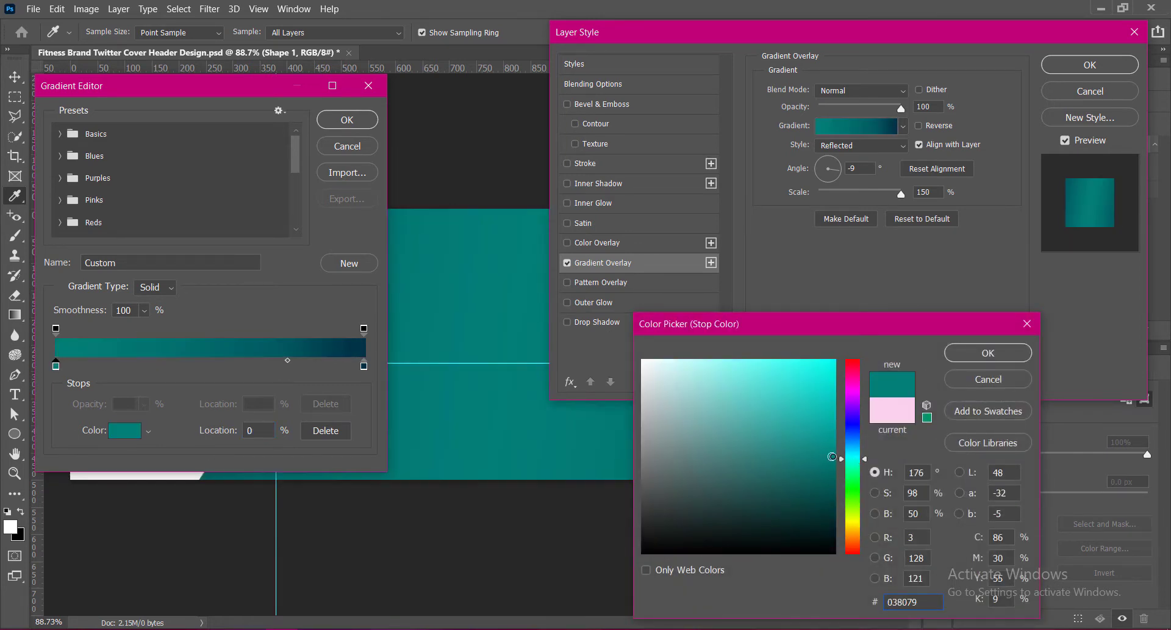
{"action": "left_click", "coordinate": [865, 458]}
{"action": "mouse_move", "coordinate": [866, 457]}
{"action": "left_mouse_down"}
{"action": "mouse_move", "coordinate": [832, 435]}
{"action": "mouse_move", "coordinate": [835, 470]}
{"action": "mouse_move", "coordinate": [838, 448]}
{"action": "left_mouse_up"}
{"action": "left_click", "coordinate": [989, 353]}
{"action": "left_click", "coordinate": [352, 120]}
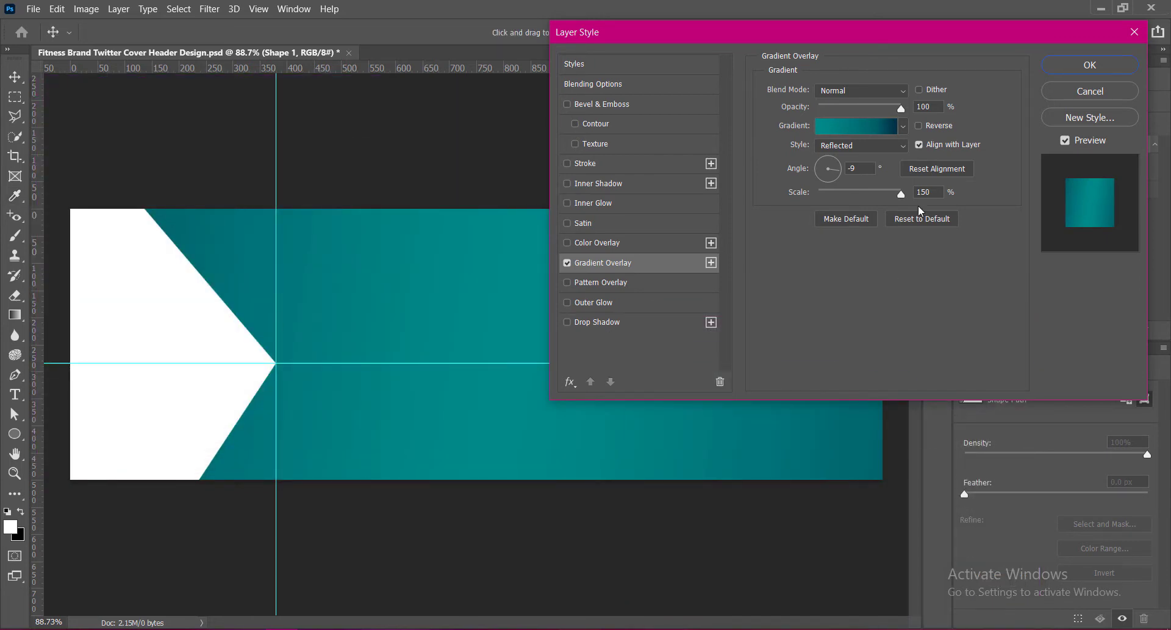
Reverse the gradient overlay and set its scale to 130%.
{"action": "mouse_move", "coordinate": [901, 193]}
{"action": "left_mouse_down"}
{"action": "mouse_move", "coordinate": [866, 196]}
{"action": "mouse_move", "coordinate": [891, 193]}
{"action": "left_mouse_up"}
{"action": "type", "text": "1200"}
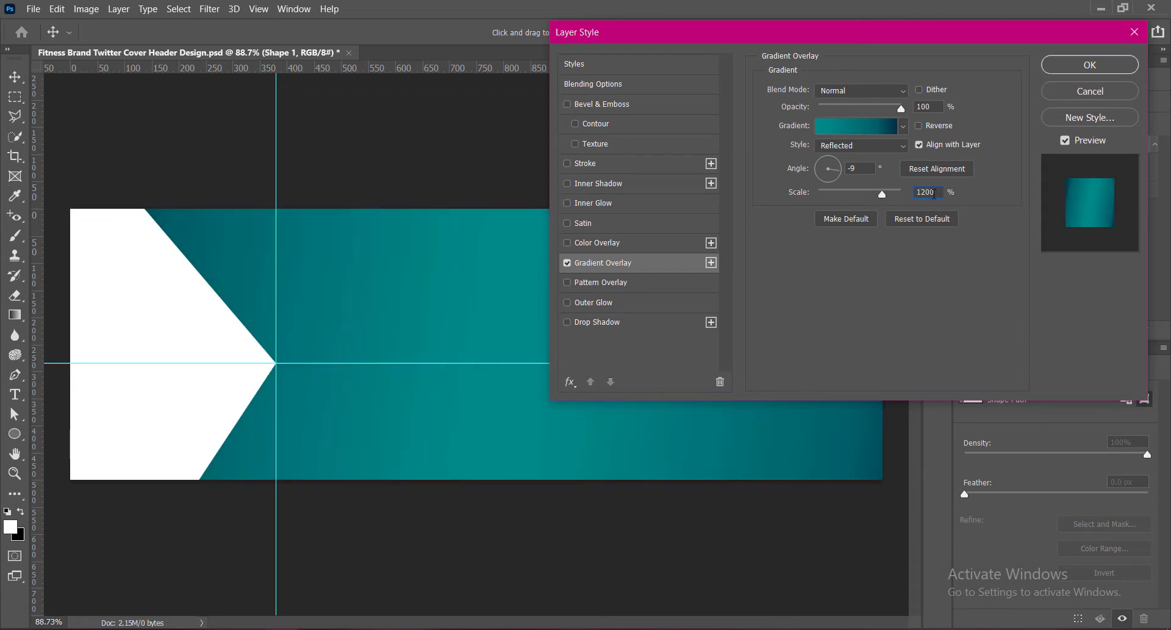
{"action": "key", "text": "BackSpace"}
{"action": "left_click", "coordinate": [919, 125]}
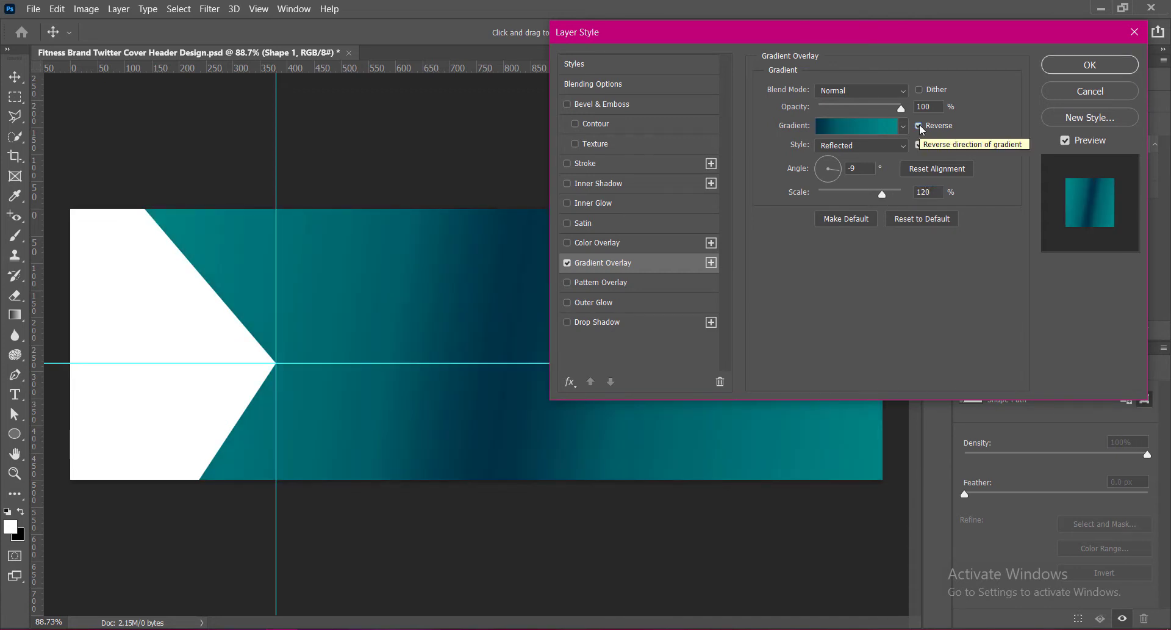
{"action": "left_click_drag", "start_coordinate": [883, 192], "coordinate": [888, 197]}
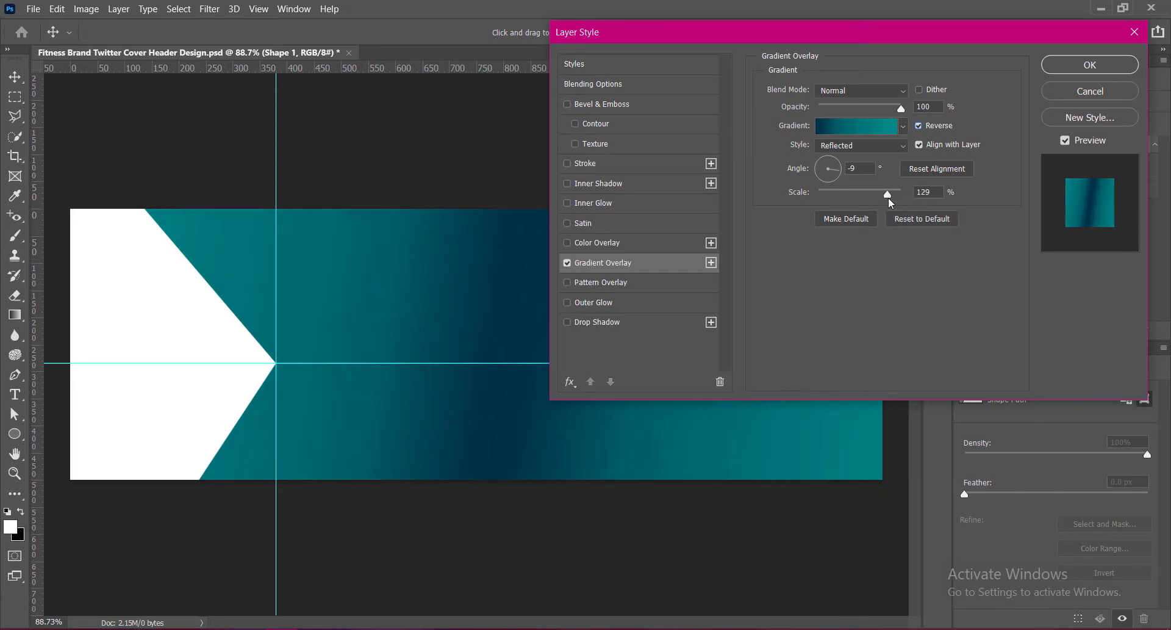
Set the gradient overlay's angle to 33°.
{"action": "left_click", "coordinate": [853, 169]}
{"action": "key", "text": "BackSpace"}
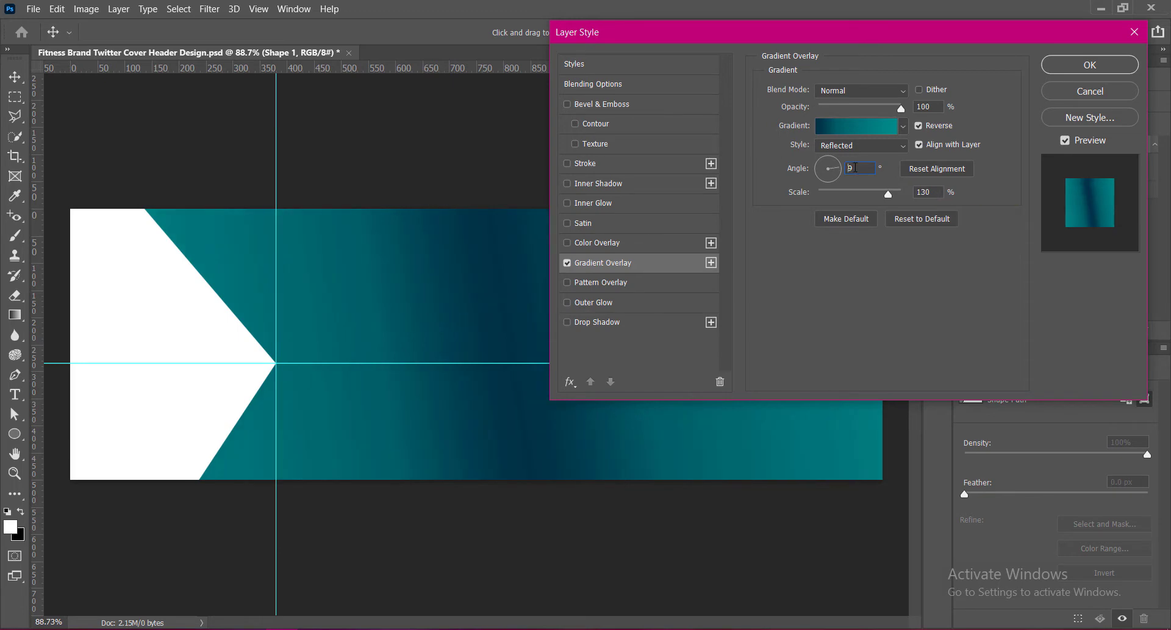
{"action": "key", "text": "Delete"}
{"action": "type", "text": "12"}
{"action": "type", "text": "33"}
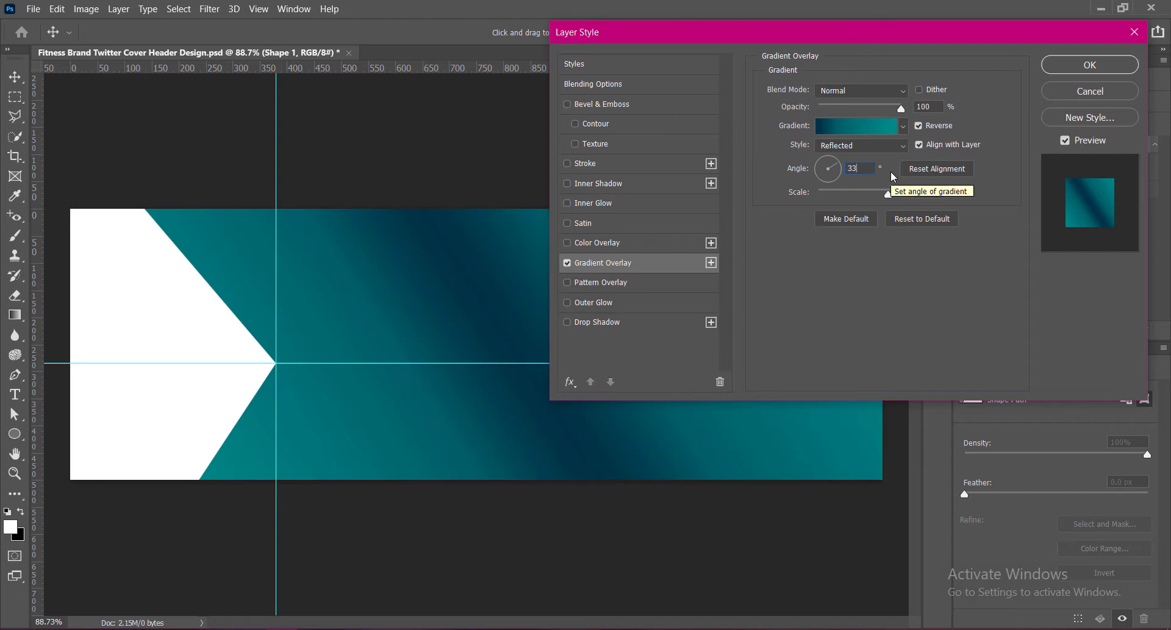
Move the gradient's color midpoint to a location of 42% and apply the gradient edit.
{"action": "left_click", "coordinate": [864, 127]}
{"action": "left_click", "coordinate": [56, 367]}
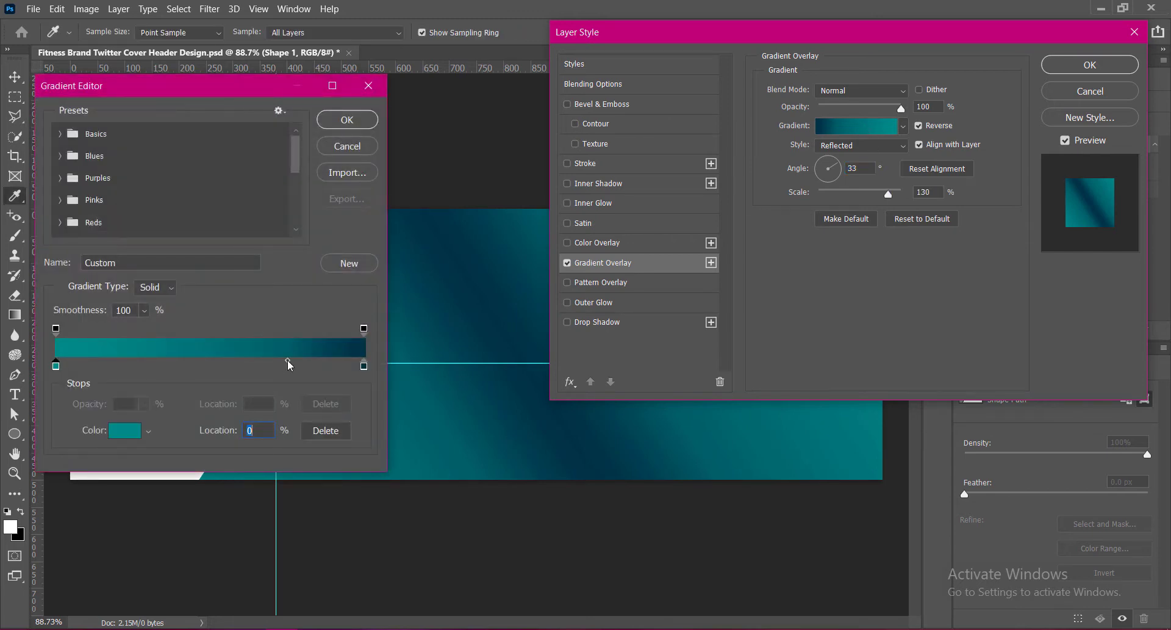
{"action": "left_click_drag", "start_coordinate": [288, 360], "coordinate": [188, 360]}
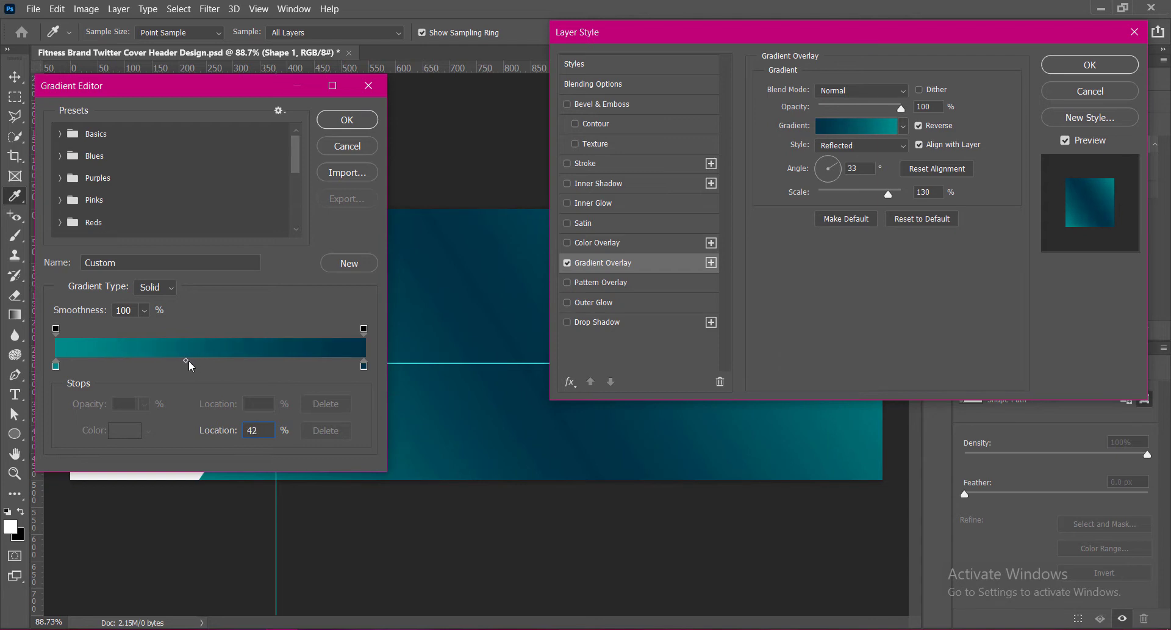
{"action": "left_click", "coordinate": [330, 121]}
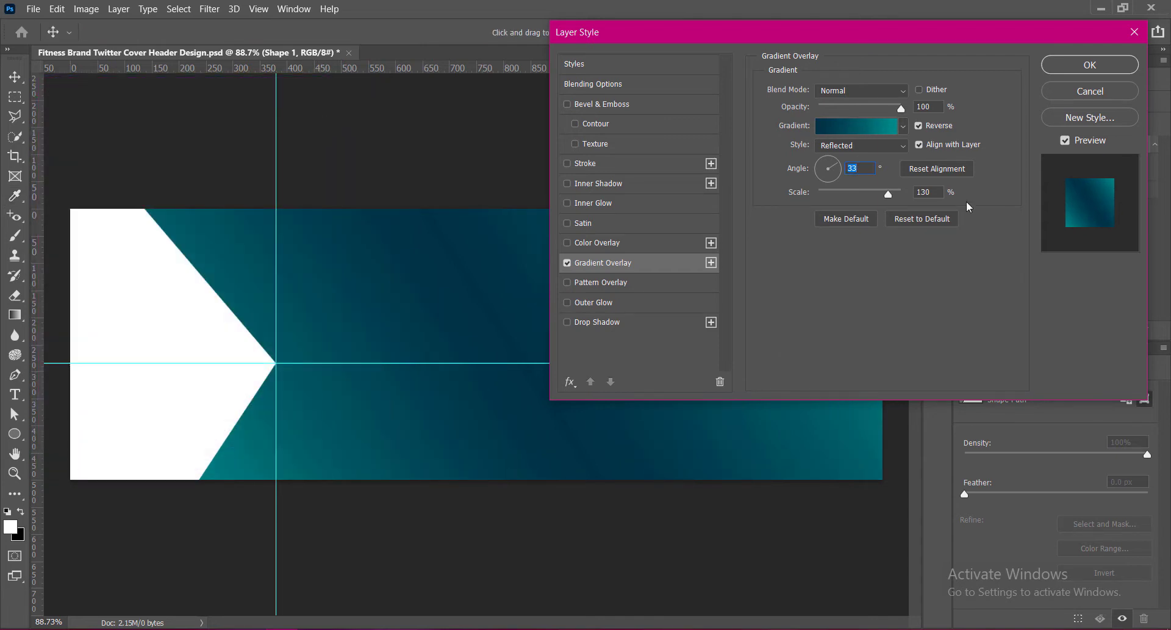
Set the gradient overlay's angle to 30°, apply the layer style and save the document.
{"action": "type", "text": "21"}
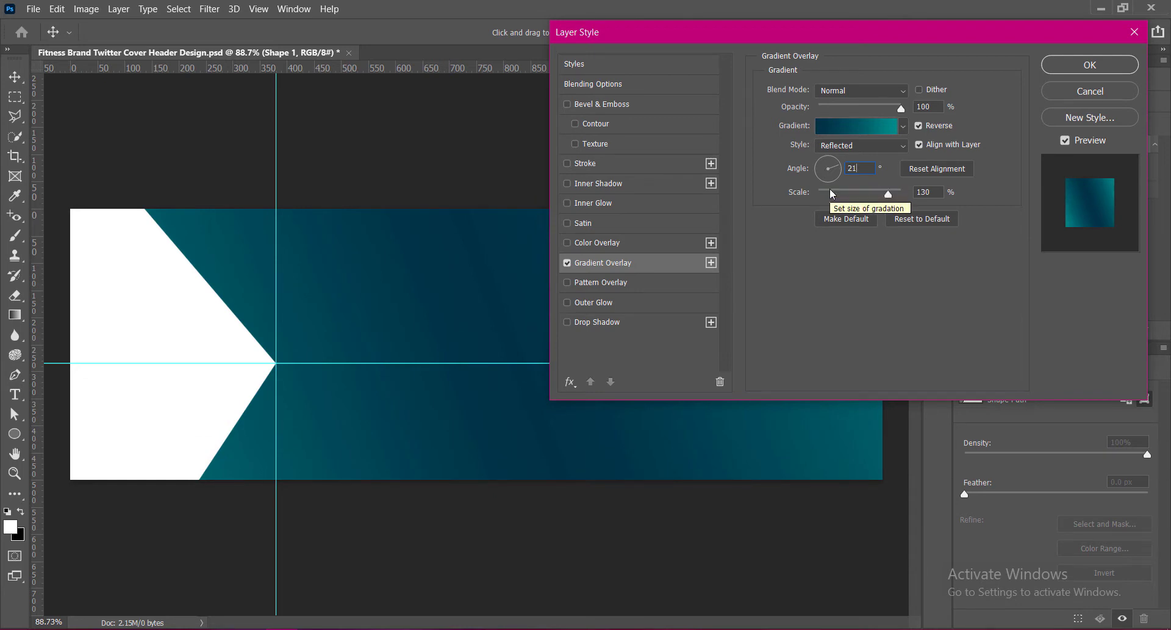
{"action": "double_click", "coordinate": [862, 168]}
{"action": "type", "text": "30"}
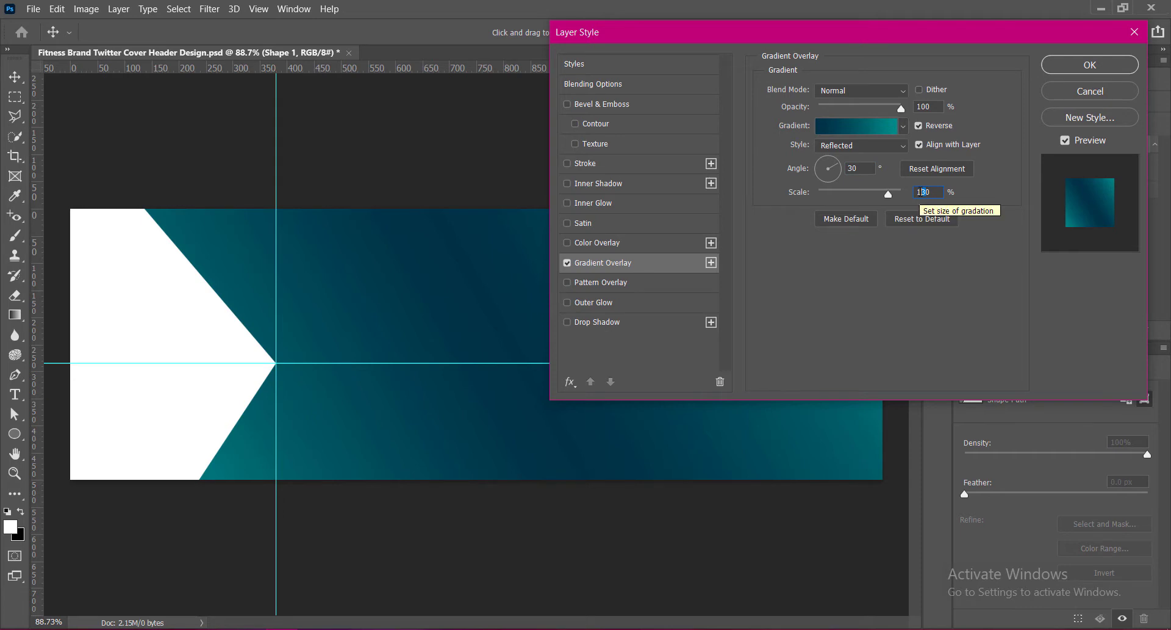
{"action": "left_click", "coordinate": [1078, 67]}
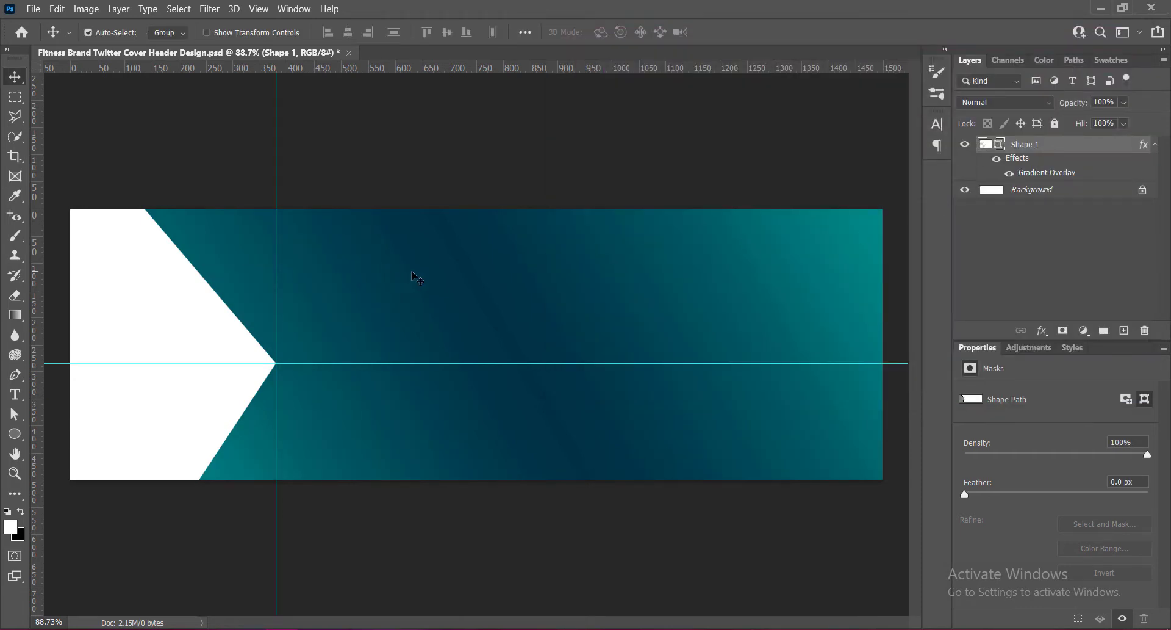
{"action": "key", "text": "ctrl+s"}
Add a new layer and draw a white rectangle about 273 × 464 px near the middle of the banner.
{"action": "left_click", "coordinate": [1124, 331]}
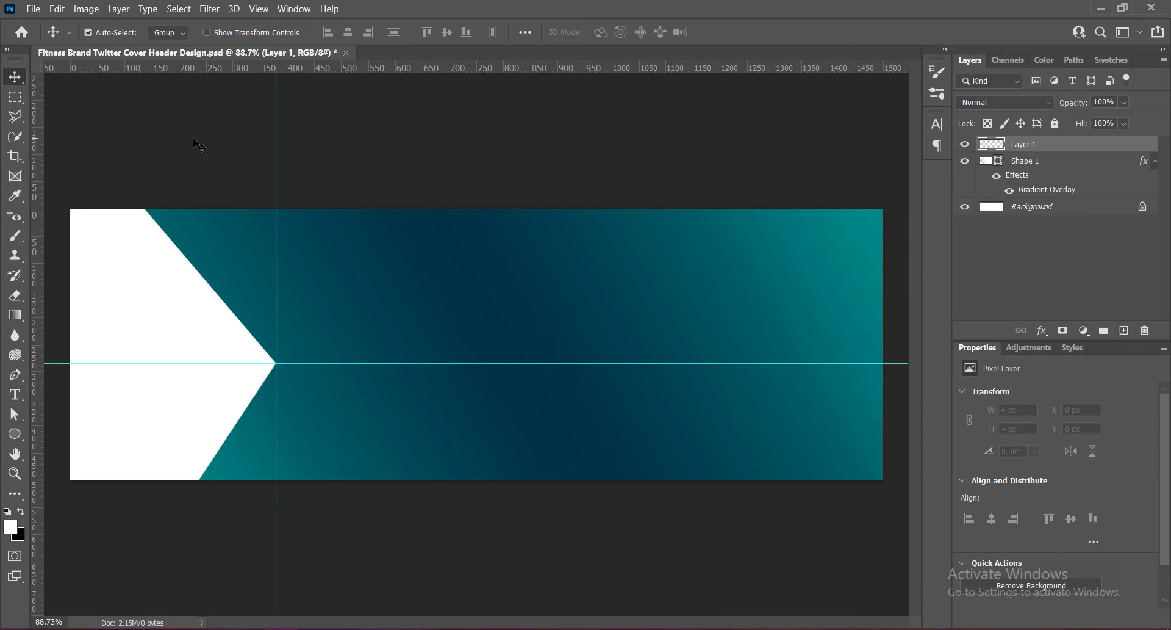
{"action": "right_click", "coordinate": [15, 433]}
{"action": "left_click", "coordinate": [67, 433]}
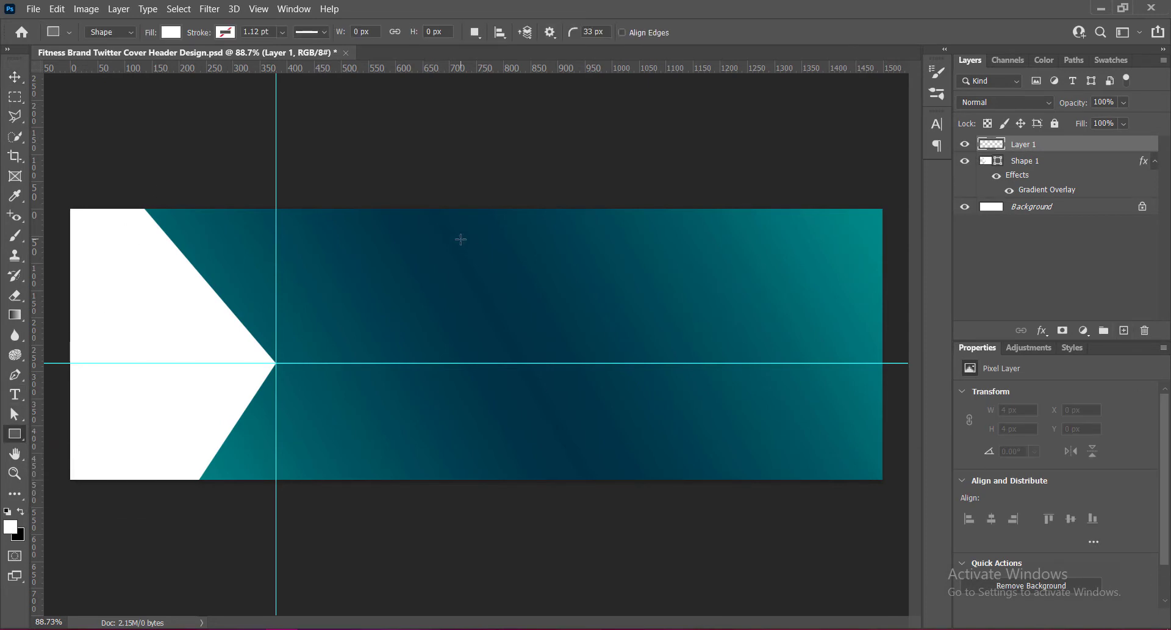
{"action": "left_click_drag", "start_coordinate": [443, 223], "coordinate": [591, 473]}
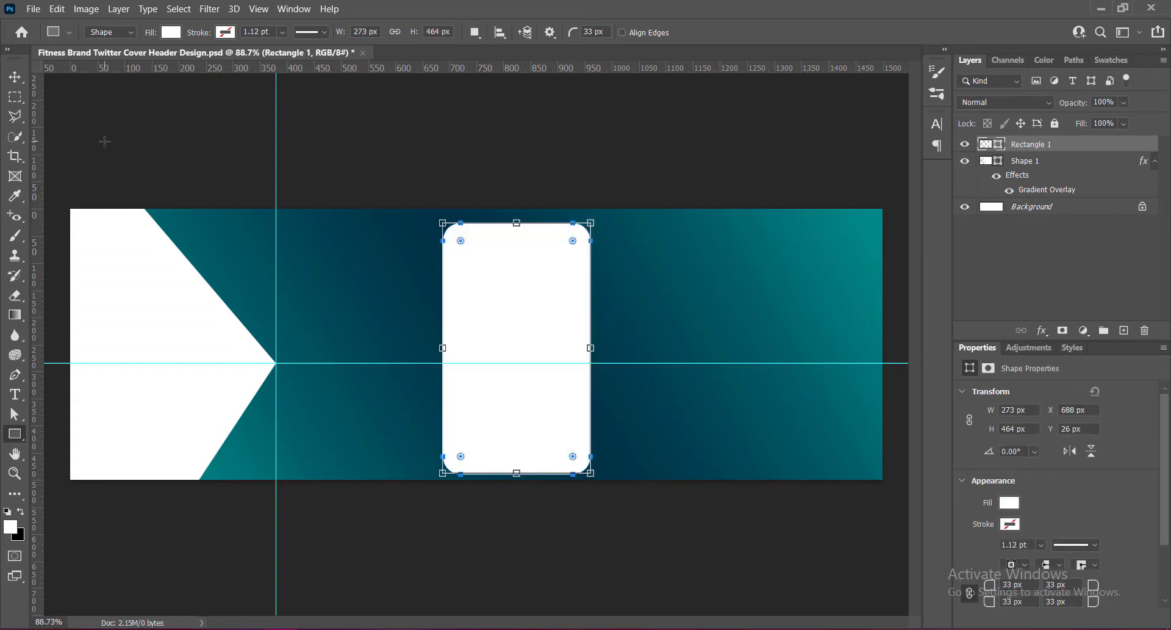
Set all four corner radii of the white rectangle to 0 px.
{"action": "left_click", "coordinate": [15, 76]}
{"action": "scroll", "coordinate": [1057, 510], "scroll_direction": "down", "scroll_amount": 2}
{"action": "left_click", "coordinate": [1025, 512]}
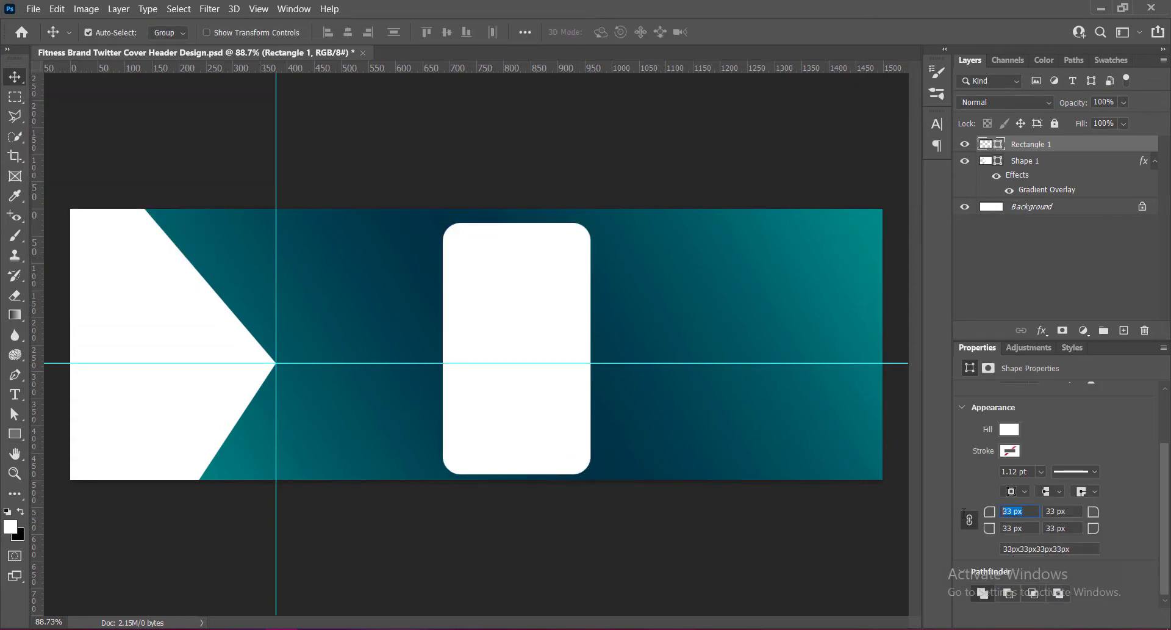
{"action": "type", "text": "0"}
{"action": "left_click", "coordinate": [1073, 511]}
{"action": "left_click", "coordinate": [531, 317]}
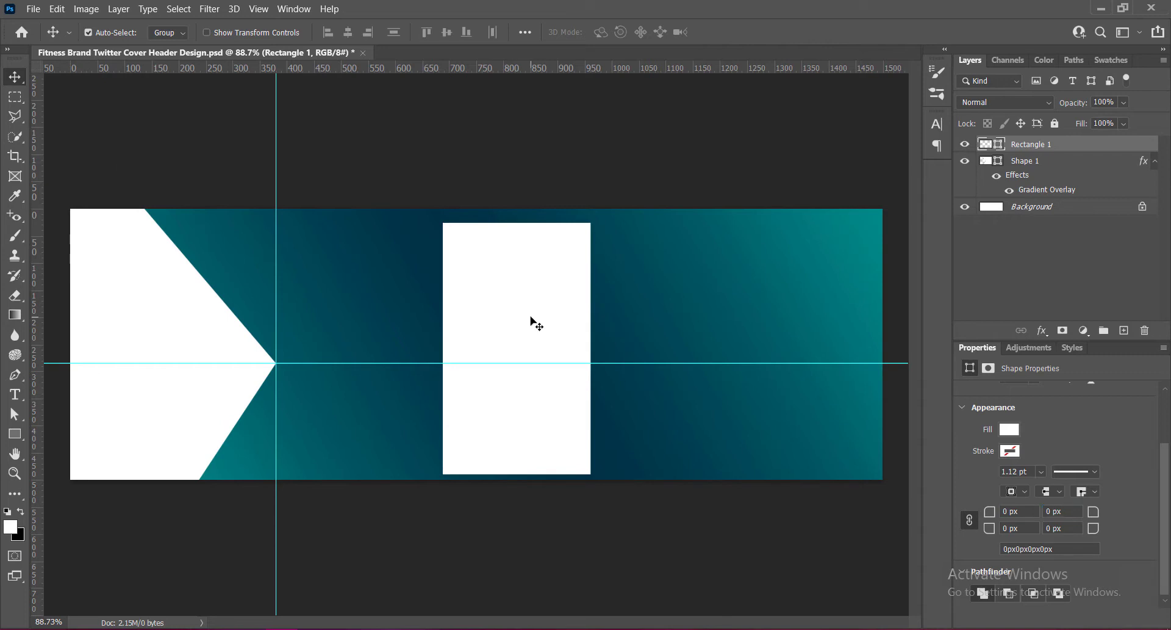
Change the rectangle's fill color to a very dark maroon.
{"action": "double_click", "coordinate": [986, 144]}
{"action": "left_click", "coordinate": [833, 530]}
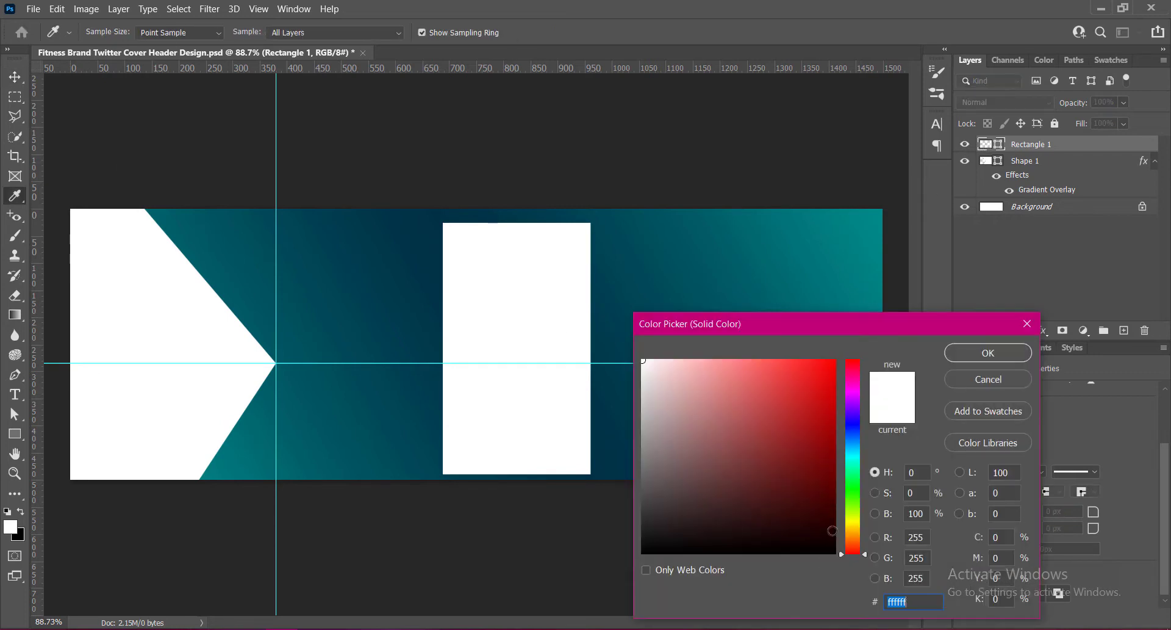
{"action": "left_click", "coordinate": [970, 354]}
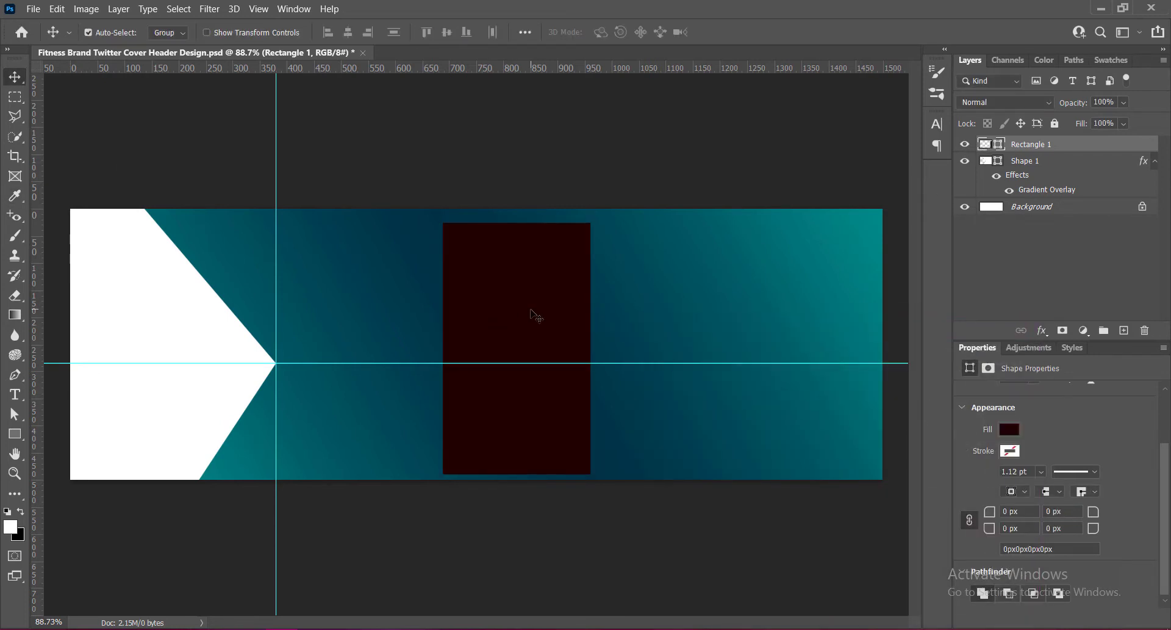
Move the rectangle right, stretch it past the canvas's upper and lower edges to about 132% height, and narrow it to about 94% width.
{"action": "key", "text": "ctrl+t"}
{"action": "left_click_drag", "start_coordinate": [533, 313], "coordinate": [585, 307]}
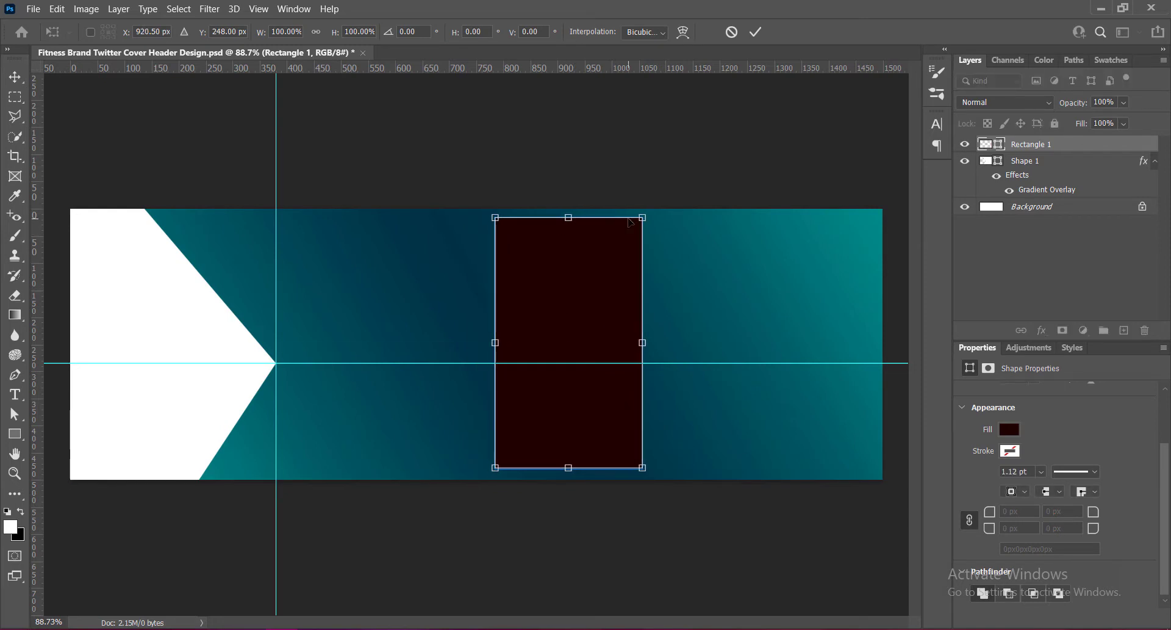
{"action": "left_click_drag", "start_coordinate": [568, 217], "coordinate": [568, 176]}
{"action": "left_click_drag", "start_coordinate": [568, 469], "coordinate": [571, 510]}
{"action": "left_click_drag", "start_coordinate": [483, 342], "coordinate": [511, 344]}
Skew the rectangle's upper corners leftward by about 35.9° into a parallel diagonal band and apply the transform.
{"action": "right_click", "coordinate": [569, 268]}
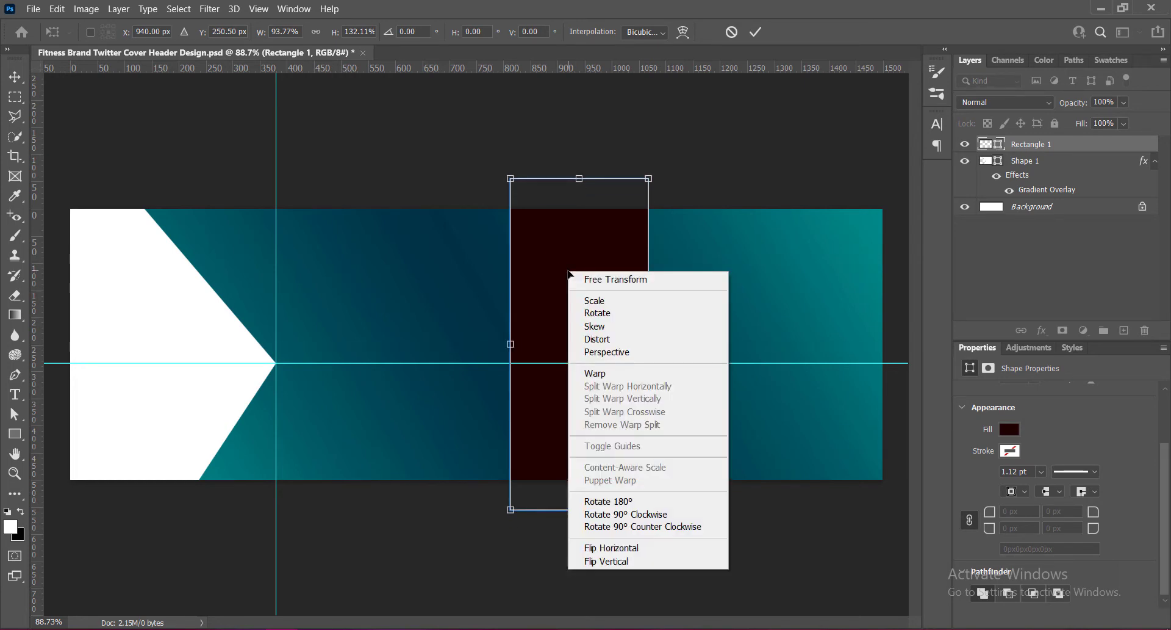
{"action": "left_click", "coordinate": [601, 325]}
{"action": "left_click_drag", "start_coordinate": [511, 181], "coordinate": [270, 200]}
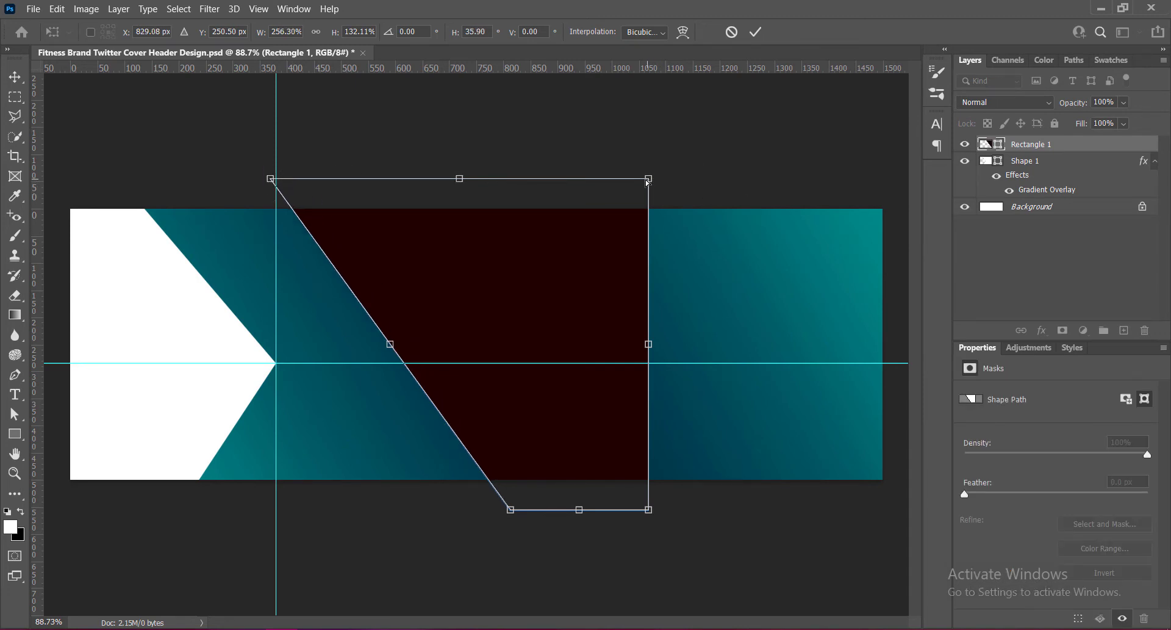
{"action": "left_click_drag", "start_coordinate": [649, 181], "coordinate": [417, 182]}
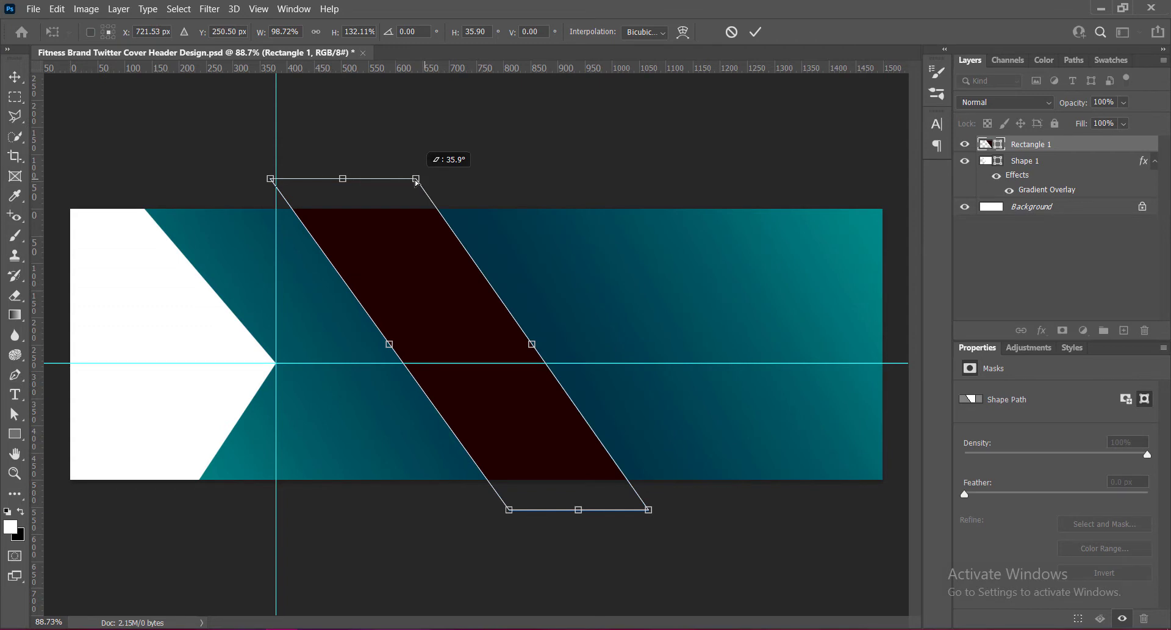
{"action": "left_click_drag", "start_coordinate": [416, 182], "coordinate": [415, 181]}
{"action": "left_click", "coordinate": [756, 32]}
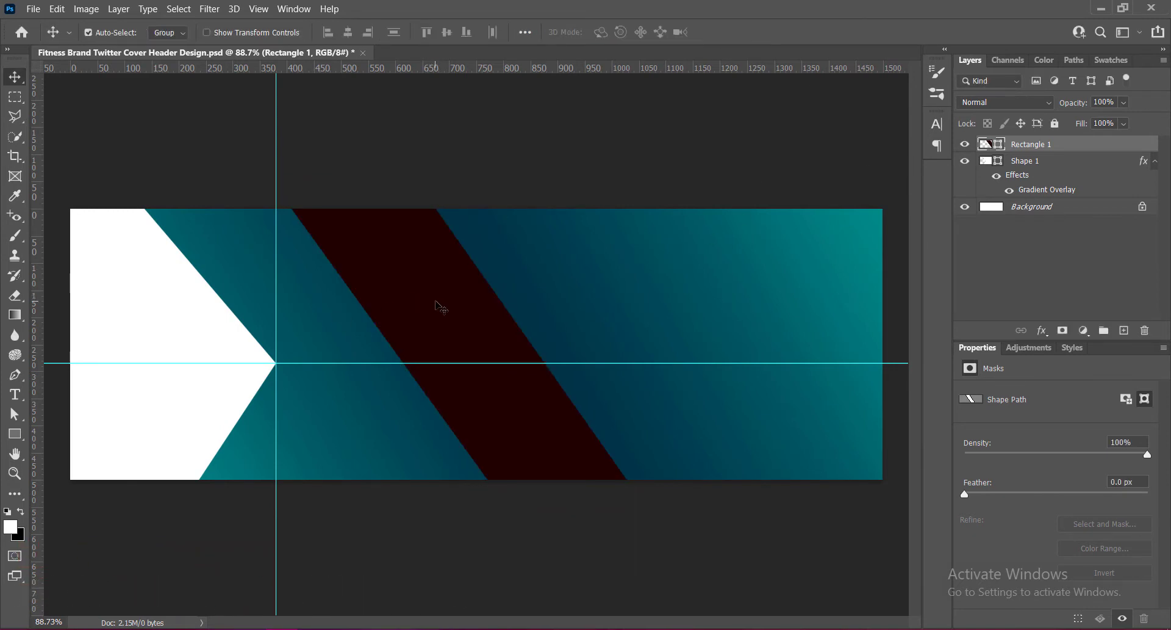
Duplicate the dark diagonal band twice and space the three bands side by side across the right part of the banner.
{"action": "left_click_drag", "start_coordinate": [436, 301], "coordinate": [675, 309]}
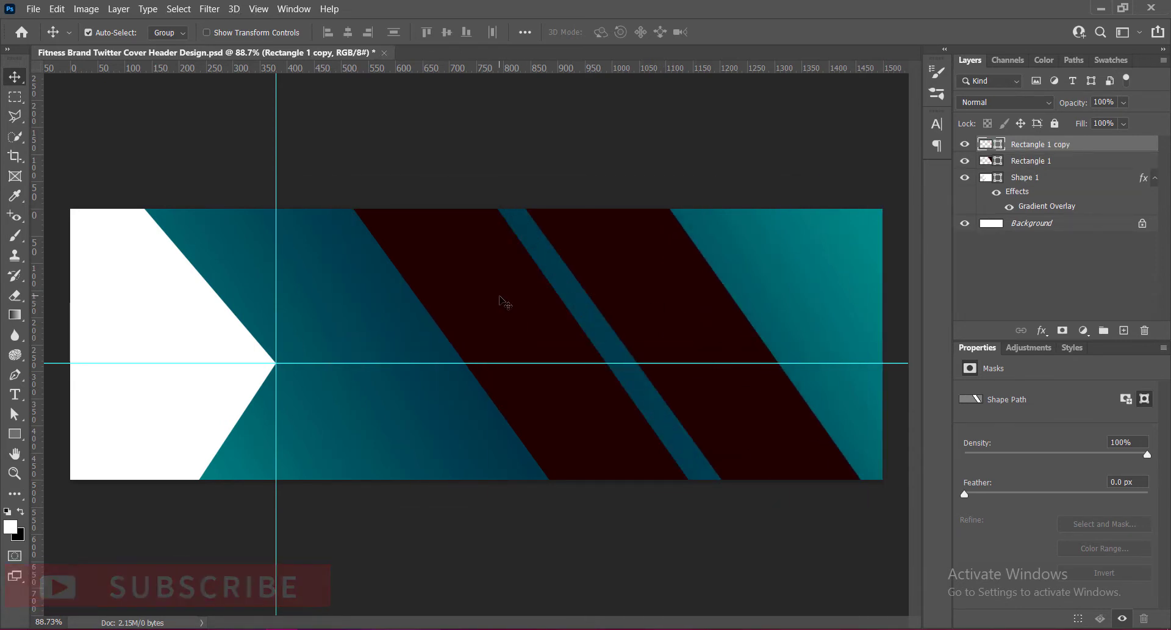
{"action": "left_click_drag", "start_coordinate": [532, 317], "coordinate": [556, 320]}
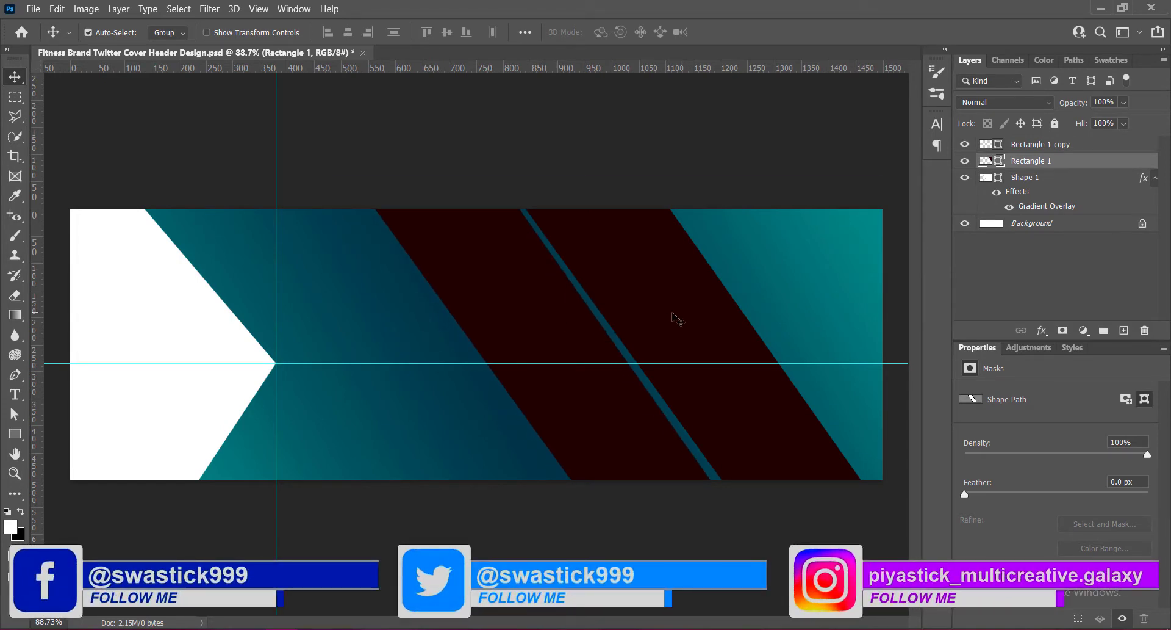
{"action": "key", "text": "ctrl+j"}
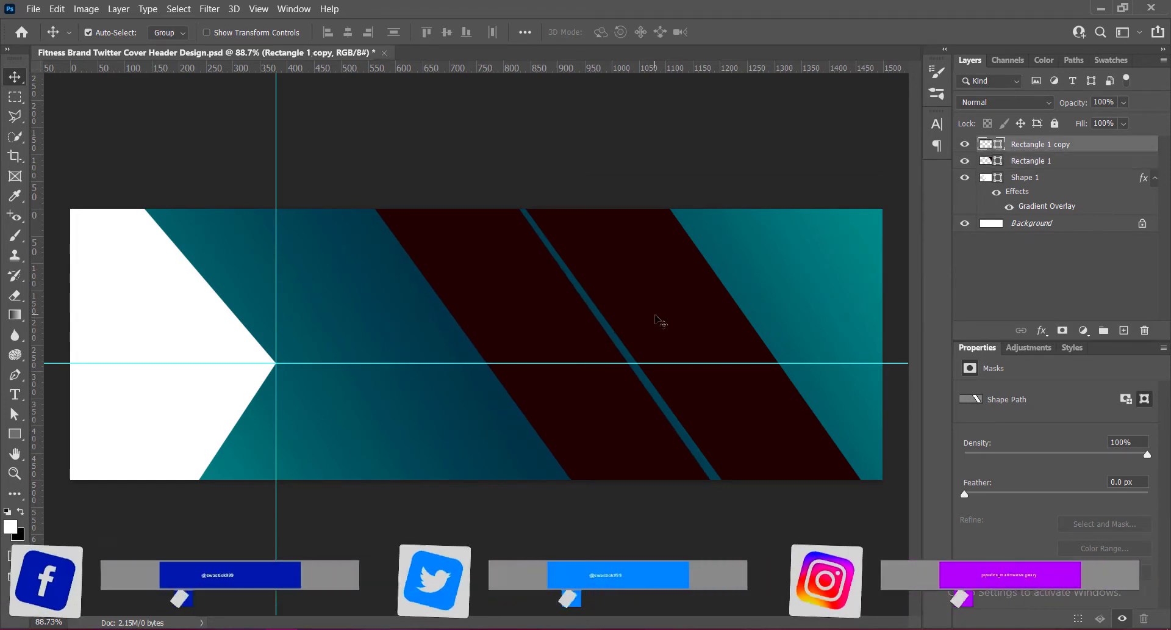
{"action": "left_click_drag", "start_coordinate": [659, 324], "coordinate": [800, 302]}
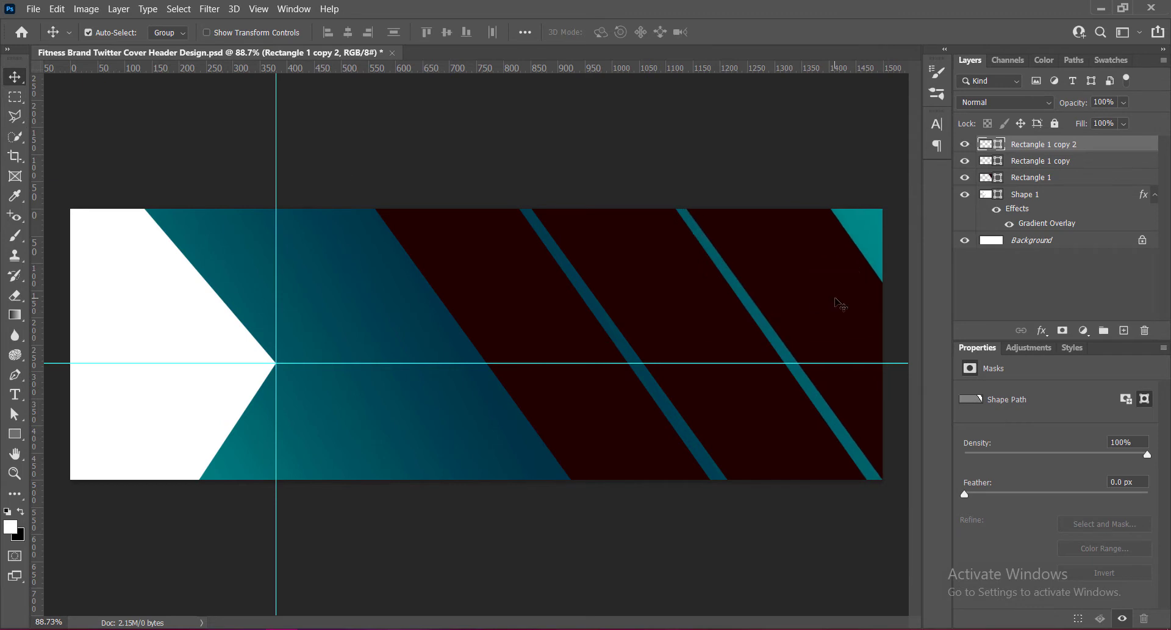
Narrow the leftmost dark band to about 63% of its width by pulling in its left side.
{"action": "left_click", "coordinate": [684, 340]}
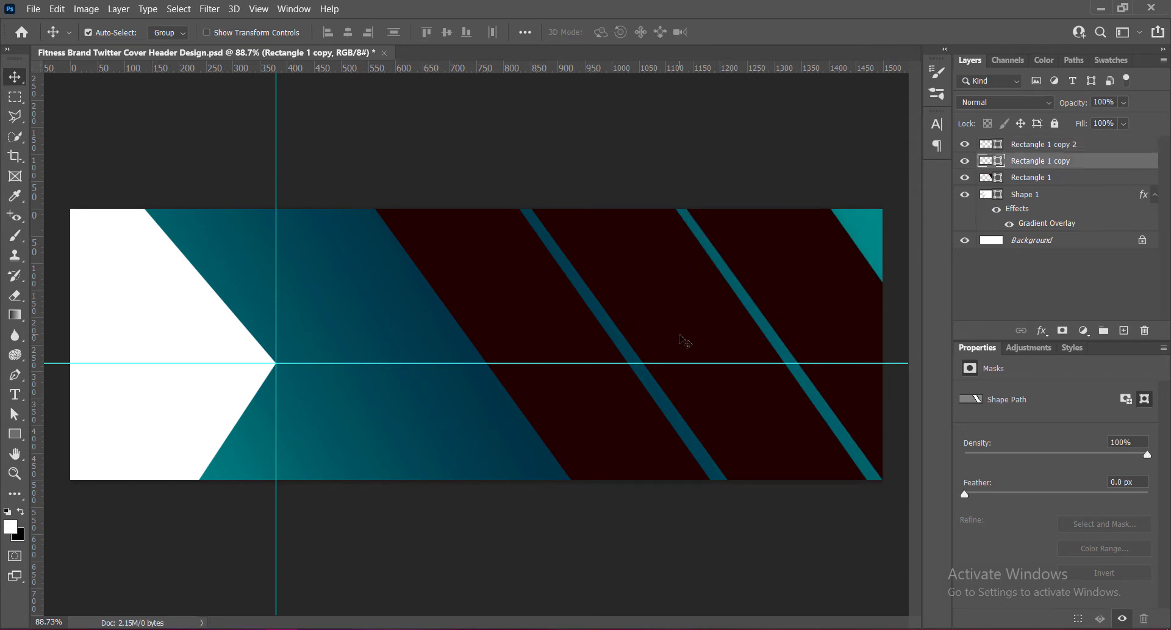
{"action": "left_click", "coordinate": [560, 336]}
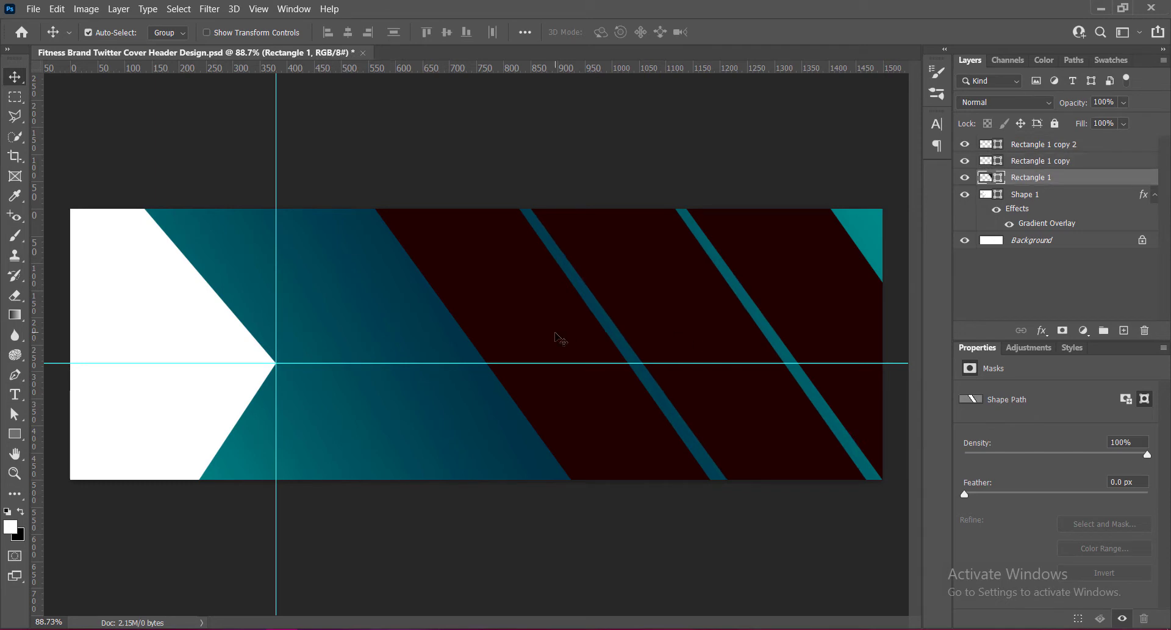
{"action": "key", "text": "ctrl"}
{"action": "key", "text": "ctrl+t"}
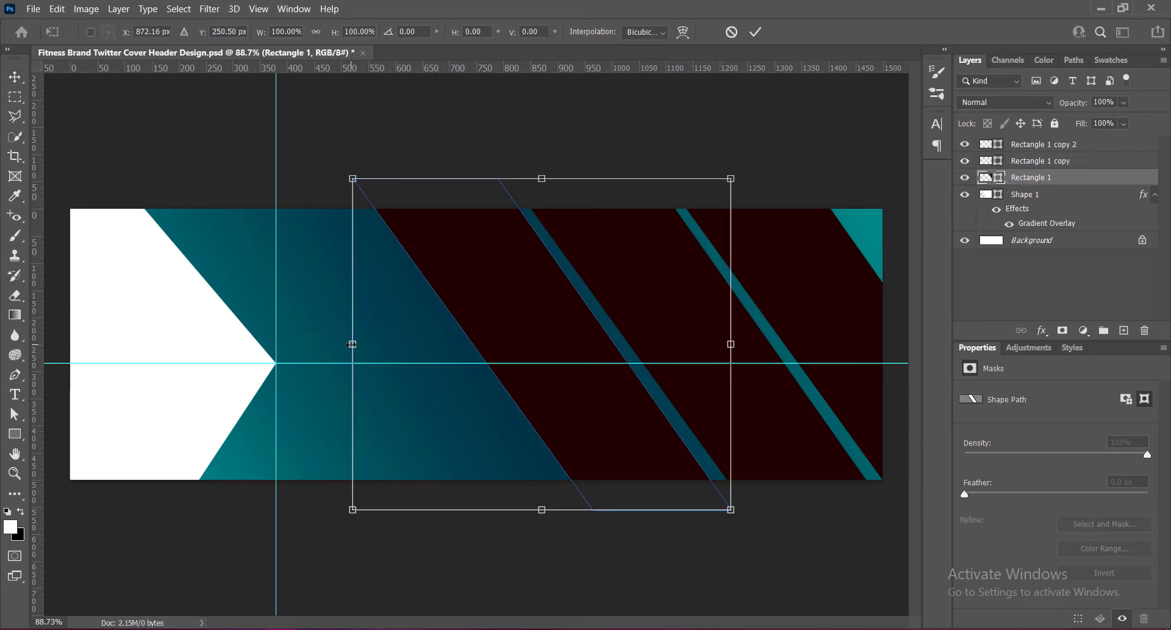
{"action": "left_click_drag", "start_coordinate": [352, 344], "coordinate": [490, 354]}
Skew the leftmost band's corners until it runs parallel to its neighbours, apply the transform and nudge the band right.
{"action": "right_click", "coordinate": [595, 314]}
{"action": "left_click", "coordinate": [616, 368]}
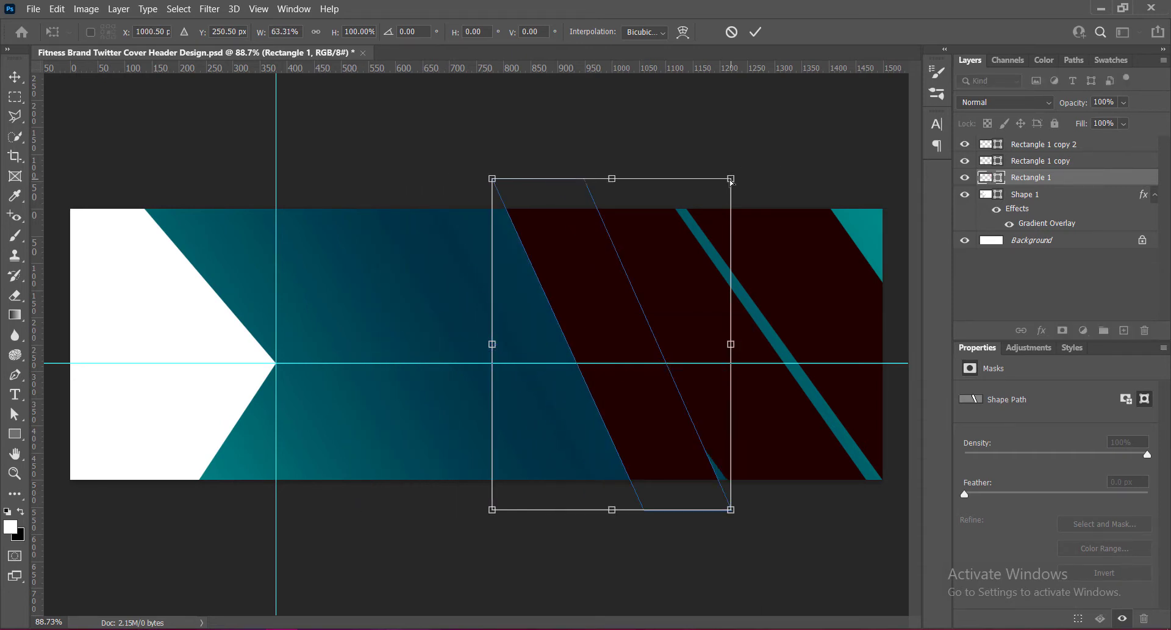
{"action": "left_click_drag", "start_coordinate": [730, 181], "coordinate": [374, 180]}
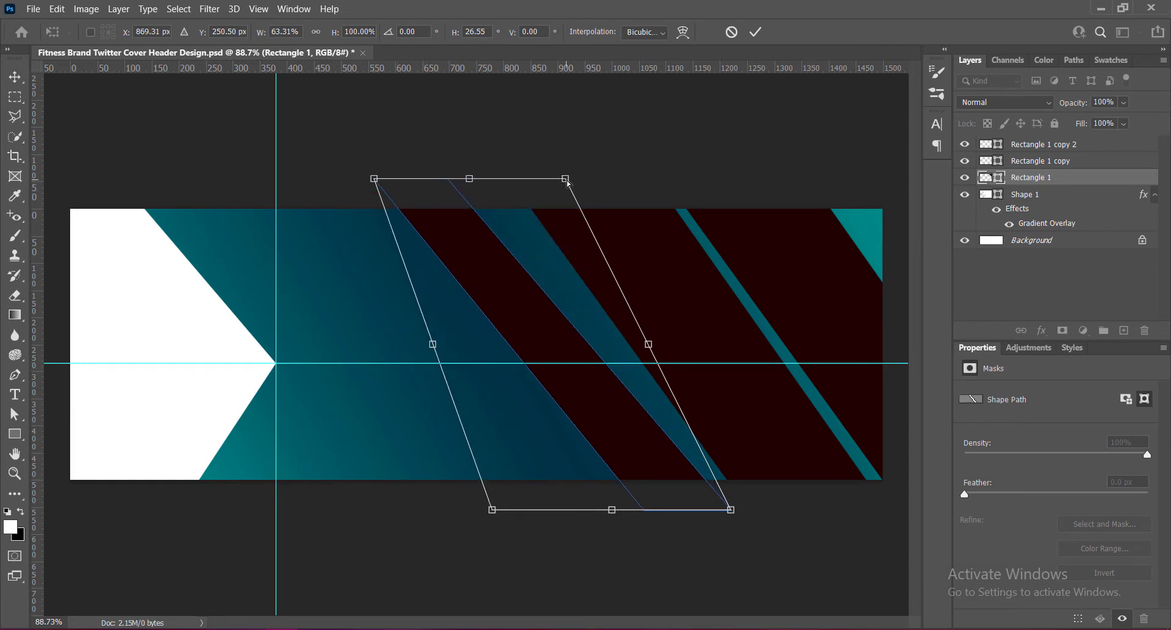
{"action": "left_click_drag", "start_coordinate": [567, 179], "coordinate": [685, 178]}
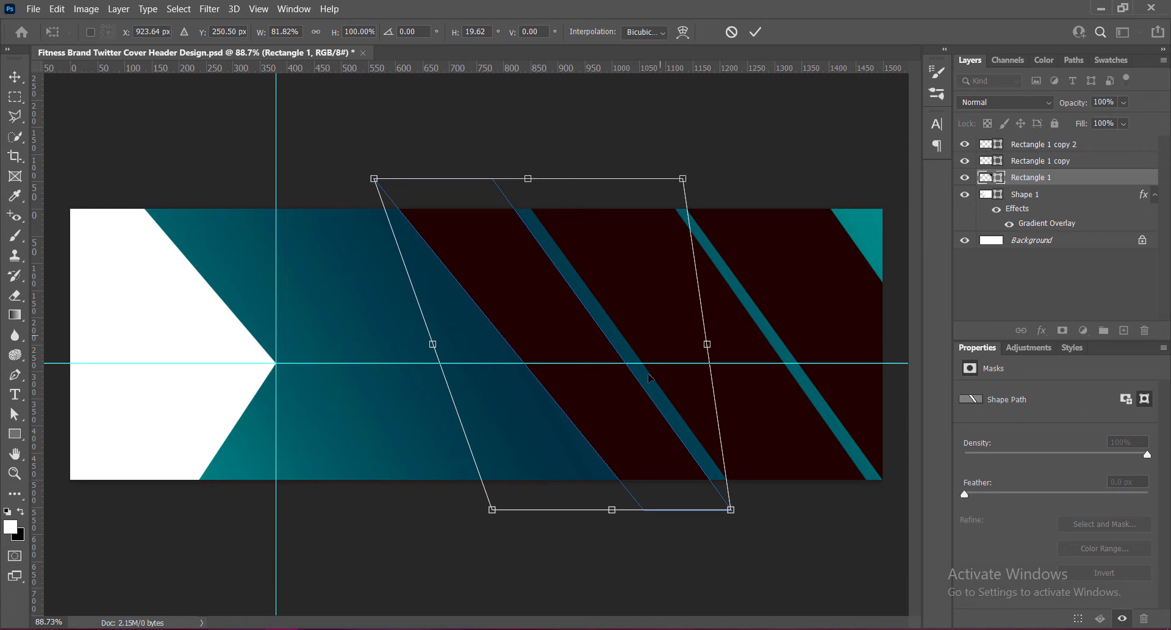
{"action": "left_click_drag", "start_coordinate": [493, 511], "coordinate": [467, 511]}
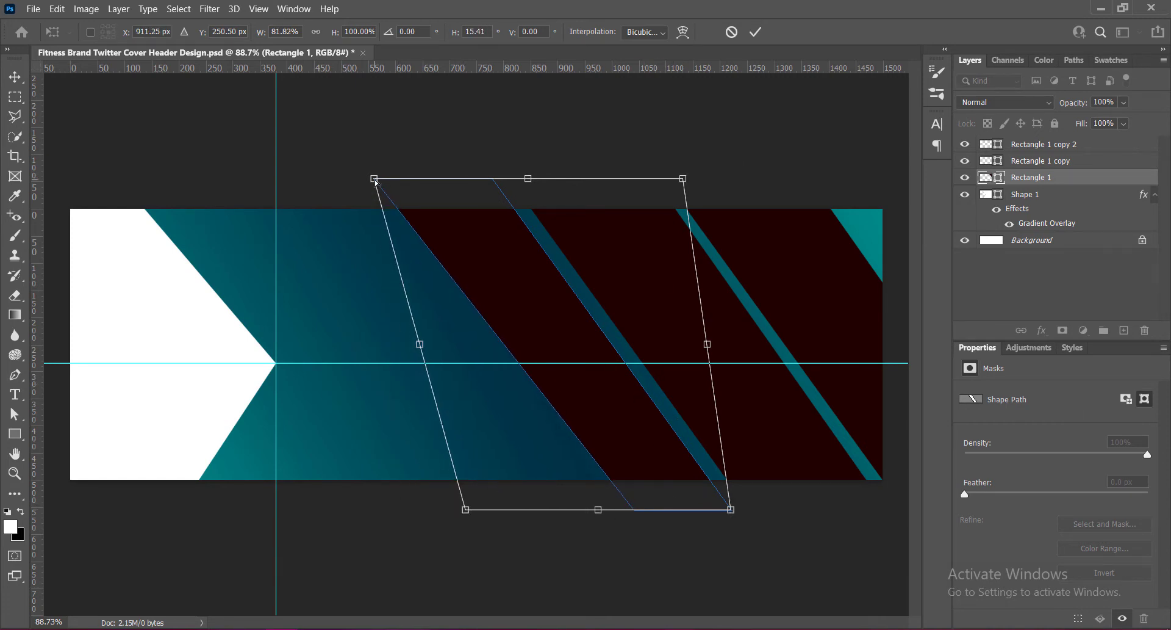
{"action": "left_click_drag", "start_coordinate": [684, 179], "coordinate": [645, 179]}
{"action": "mouse_move", "coordinate": [735, 513]}
{"action": "left_mouse_down"}
{"action": "mouse_move", "coordinate": [712, 510]}
{"action": "mouse_move", "coordinate": [723, 509]}
{"action": "left_mouse_up"}
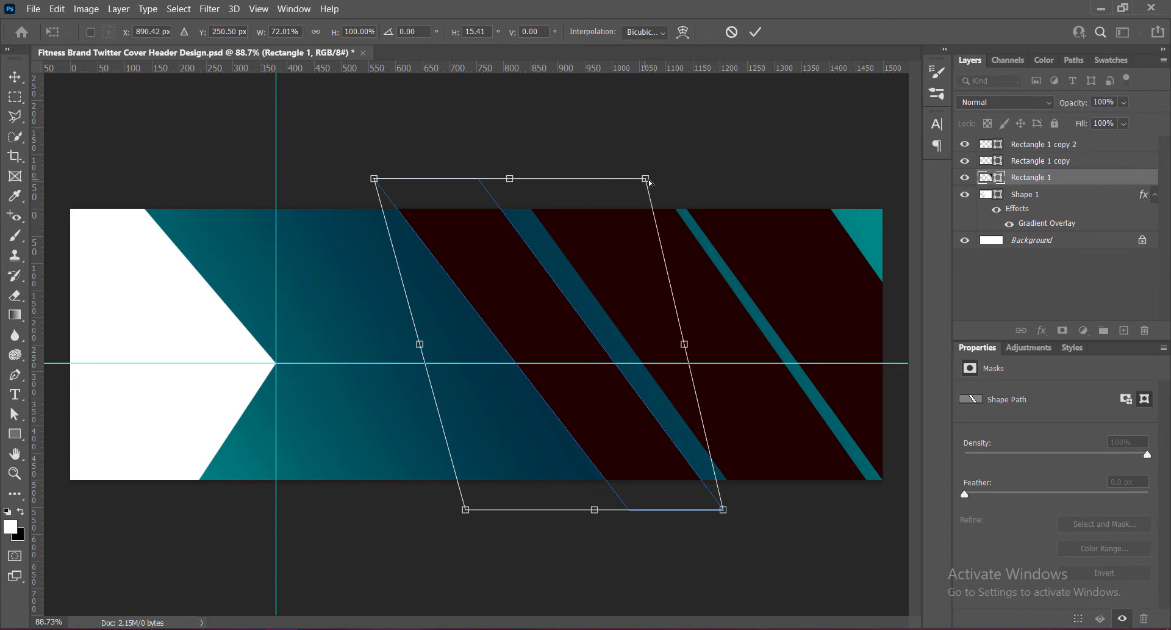
{"action": "mouse_move", "coordinate": [649, 181]}
{"action": "left_mouse_down"}
{"action": "mouse_move", "coordinate": [675, 179]}
{"action": "mouse_move", "coordinate": [656, 179]}
{"action": "left_mouse_up"}
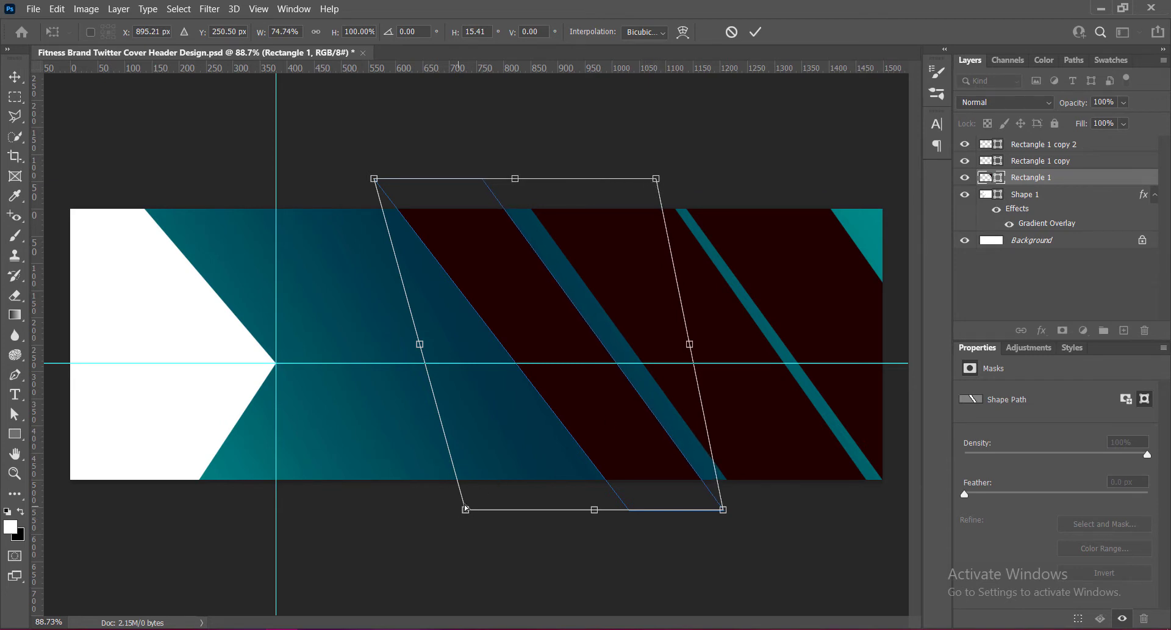
{"action": "left_click_drag", "start_coordinate": [466, 512], "coordinate": [408, 513]}
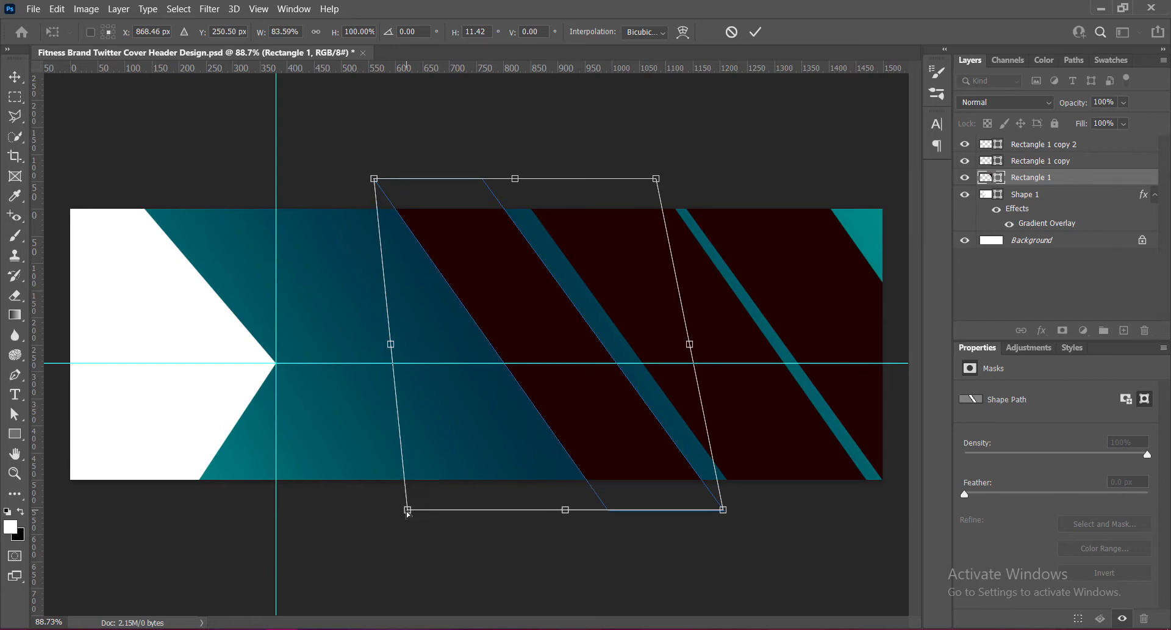
{"action": "left_click", "coordinate": [758, 31]}
{"action": "key", "text": "shift+Right"}
{"action": "key", "text": "shift+Right"}
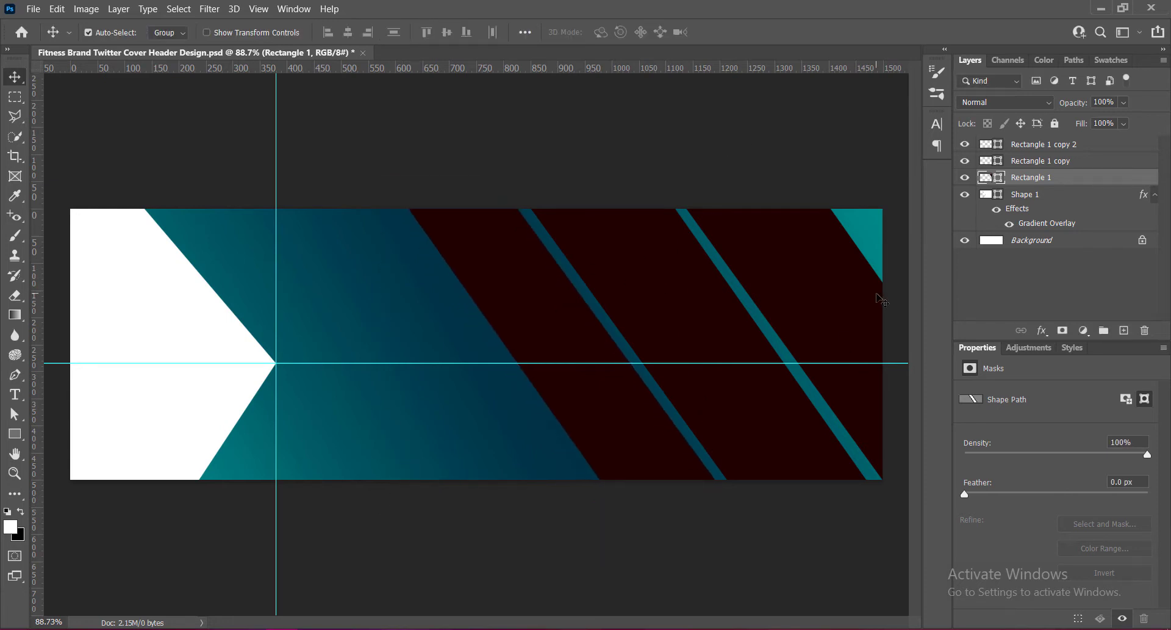
Nudge the rightmost dark band to the right to widen its gap from the middle band.
{"action": "left_click", "coordinate": [810, 284]}
{"action": "left_click", "coordinate": [697, 310]}
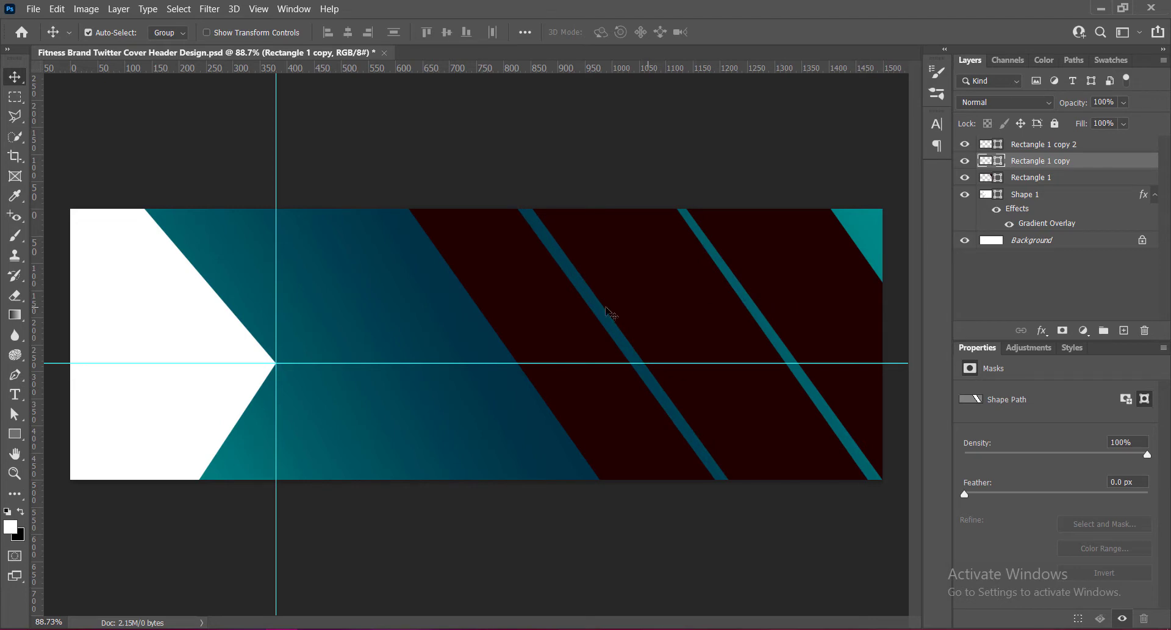
{"action": "left_click", "coordinate": [554, 313]}
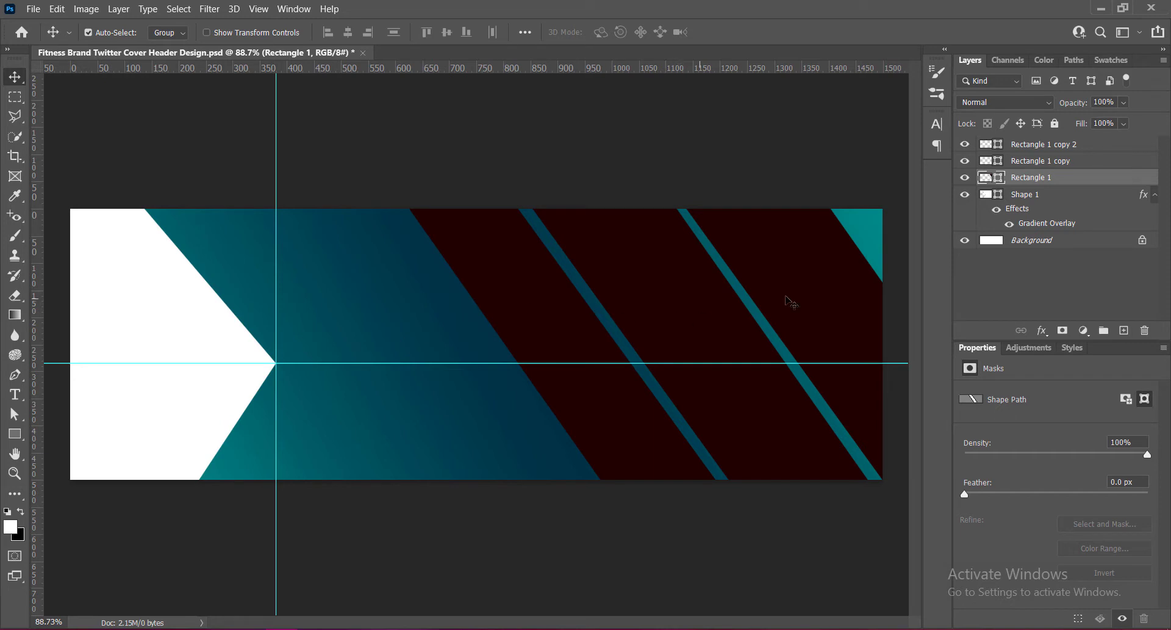
{"action": "left_click_drag", "start_coordinate": [789, 303], "coordinate": [787, 299]}
{"action": "key", "text": "Right"}
{"action": "key", "text": "Right"}
{"action": "key", "text": "Right"}
{"action": "key", "text": "Right"}
{"action": "key", "text": "Right"}
{"action": "key", "text": "Right"}
{"action": "key", "text": "Right"}
{"action": "key", "text": "Right"}
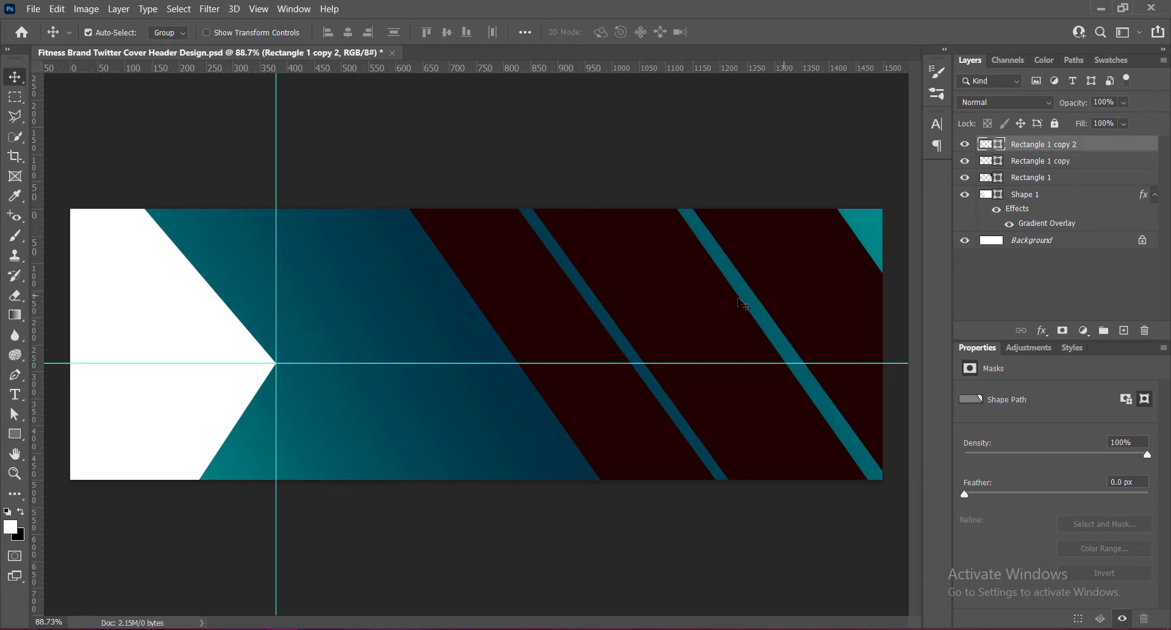
Nudge the middle dark band to the right to widen its gap from the leftmost band.
{"action": "left_click", "coordinate": [672, 301]}
{"action": "key", "text": "Right"}
{"action": "key", "text": "Right"}
{"action": "key", "text": "Right"}
{"action": "key", "text": "Right"}
{"action": "key", "text": "Right"}
{"action": "key", "text": "Right"}
{"action": "key", "text": "Right"}
{"action": "key", "text": "Right"}
{"action": "key", "text": "Right"}
{"action": "key", "text": "Right"}
{"action": "key", "text": "Right"}
{"action": "key", "text": "Right"}
{"action": "key", "text": "Right"}
{"action": "key", "text": "Right"}
{"action": "key", "text": "Right"}
{"action": "key", "text": "Right"}
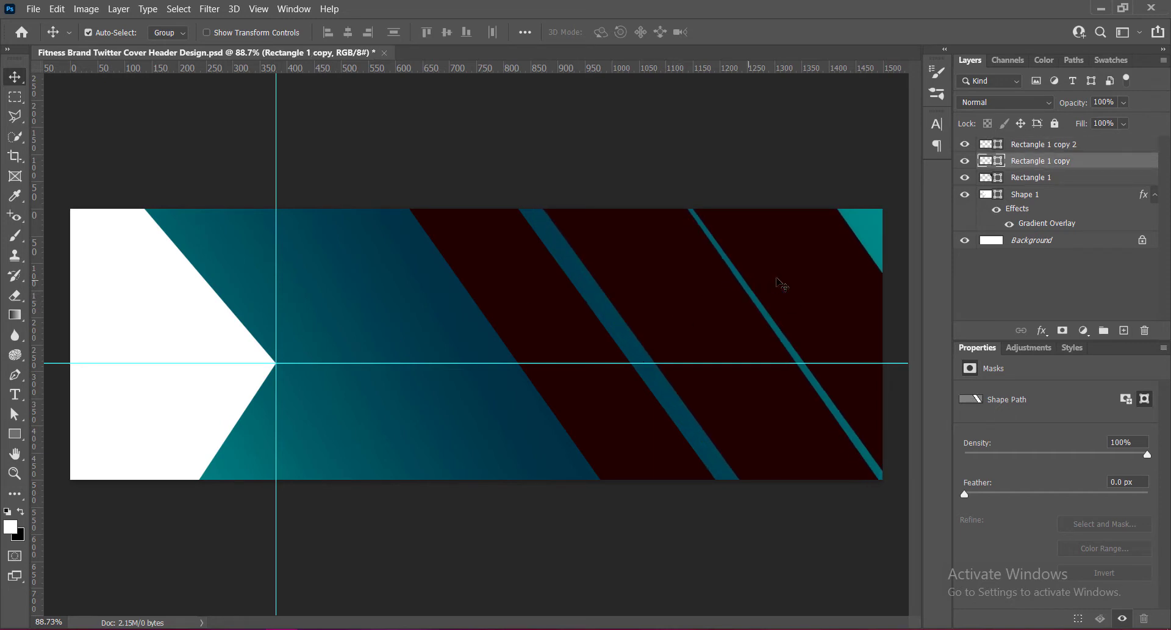
Fine-tune the stripe spacing by moving the rightmost and middle bands slightly further right.
{"action": "left_click", "coordinate": [779, 280]}
{"action": "key", "text": "Right"}
{"action": "key", "text": "Right"}
{"action": "key", "text": "Right"}
{"action": "key", "text": "Right"}
{"action": "key", "text": "Right"}
{"action": "key", "text": "Right"}
{"action": "key", "text": "Right"}
{"action": "key", "text": "Right"}
{"action": "key", "text": "Right"}
{"action": "key", "text": "Right"}
{"action": "left_click", "coordinate": [687, 292]}
{"action": "key", "text": "Right"}
{"action": "key", "text": "Right"}
{"action": "key", "text": "Right"}
{"action": "key", "text": "Right"}
{"action": "key", "text": "Right"}
{"action": "key", "text": "Right"}
{"action": "key", "text": "Right"}
{"action": "key", "text": "Right"}
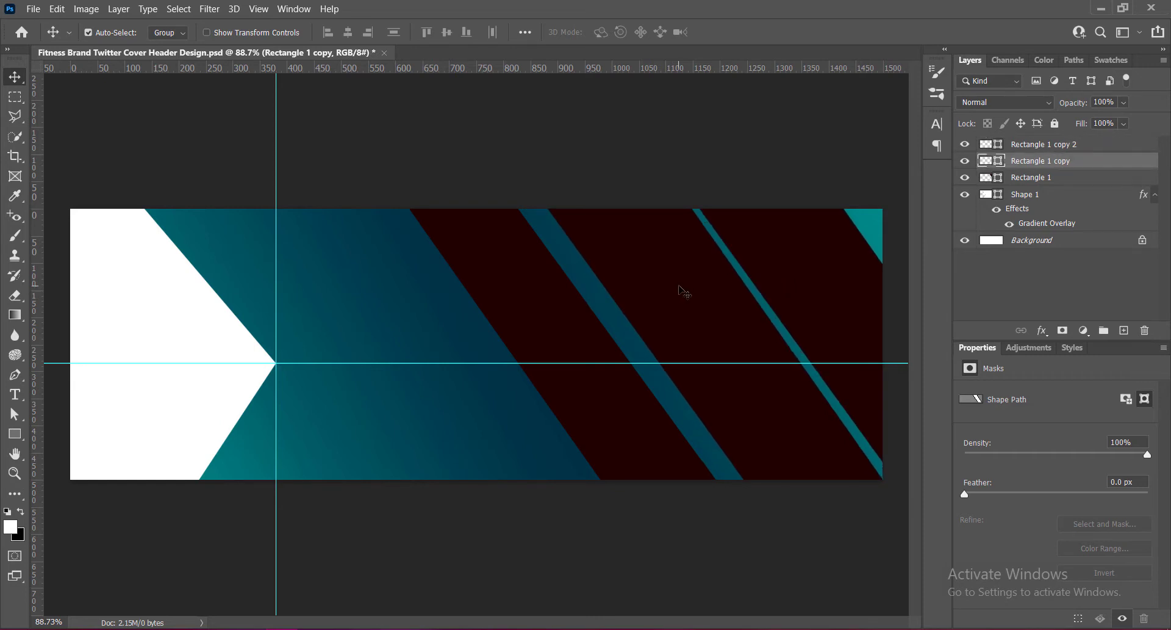
Skew the rightmost band's lower-left corner outward by about -2.8° and apply the transform.
{"action": "left_click", "coordinate": [808, 296]}
{"action": "key", "text": "ctrl+t"}
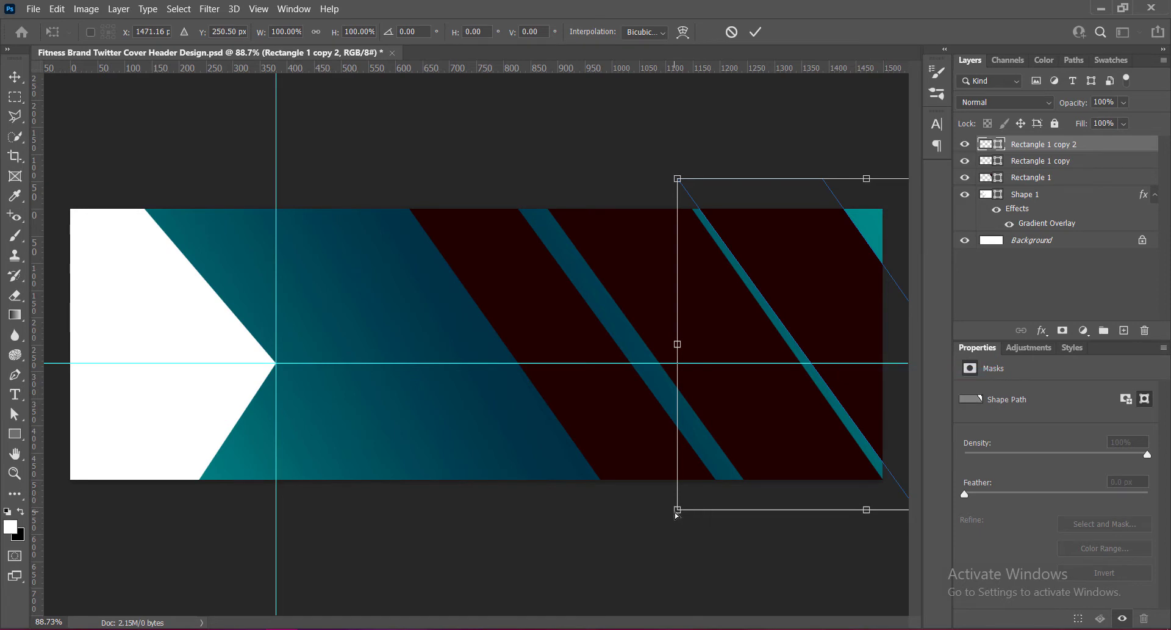
{"action": "left_click_drag", "start_coordinate": [676, 511], "coordinate": [660, 508]}
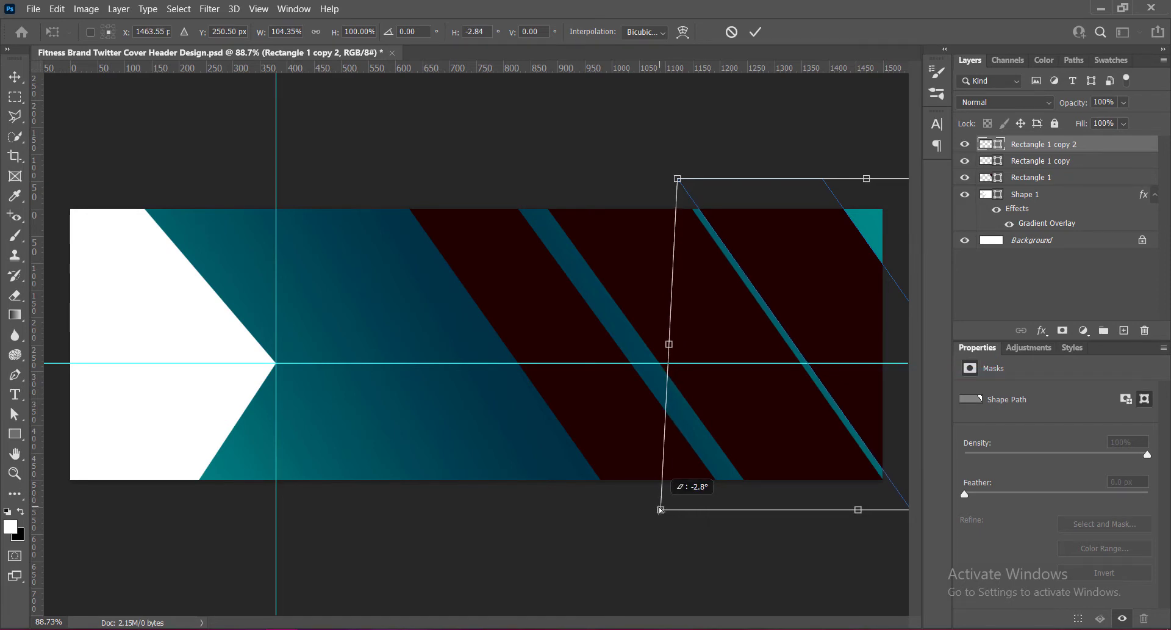
{"action": "left_click", "coordinate": [755, 32]}
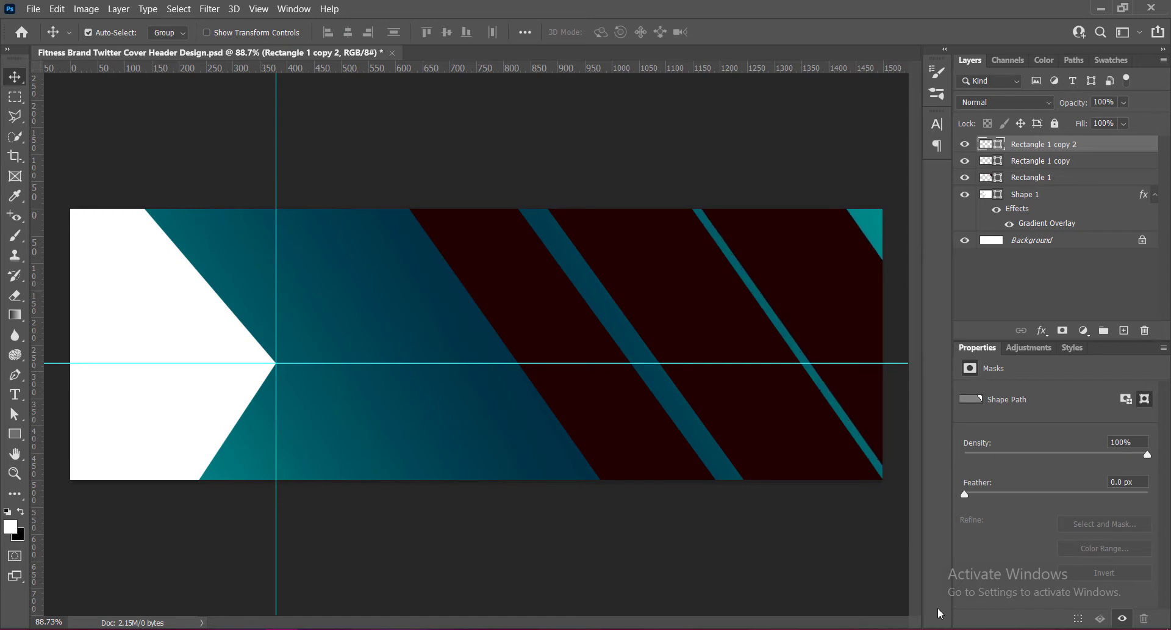
Nudge the leftmost dark band to the right to narrow its gap from the middle band, and save the document.
{"action": "left_click", "coordinate": [612, 412]}
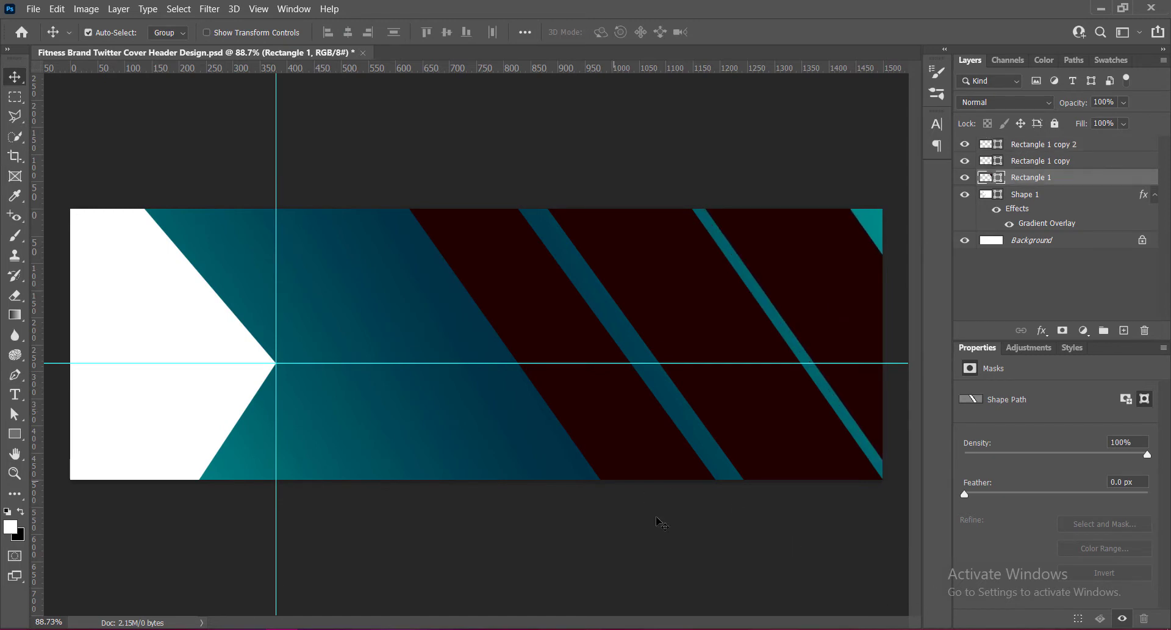
{"action": "key", "text": "Right"}
{"action": "key", "text": "Right"}
{"action": "key", "text": "Right"}
{"action": "key", "text": "Right"}
{"action": "key", "text": "Right"}
{"action": "key", "text": "Right"}
{"action": "key", "text": "Right"}
{"action": "key", "text": "Right"}
{"action": "key", "text": "Right"}
{"action": "key", "text": "Right"}
{"action": "key", "text": "Right"}
{"action": "key", "text": "Right"}
{"action": "key", "text": "Right"}
{"action": "key", "text": "Right"}
{"action": "key", "text": "Right"}
{"action": "key", "text": "Right"}
{"action": "key", "text": "Right"}
{"action": "key", "text": "Right"}
{"action": "key", "text": "Right"}
{"action": "key", "text": "Right"}
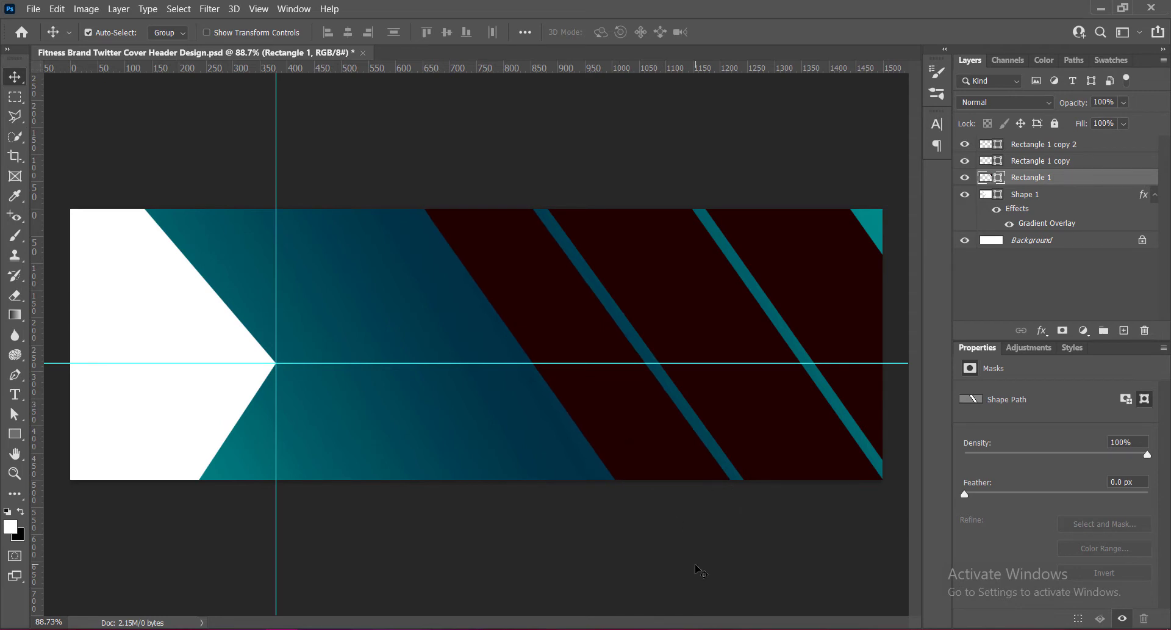
{"action": "key", "text": "ctrl+s"}
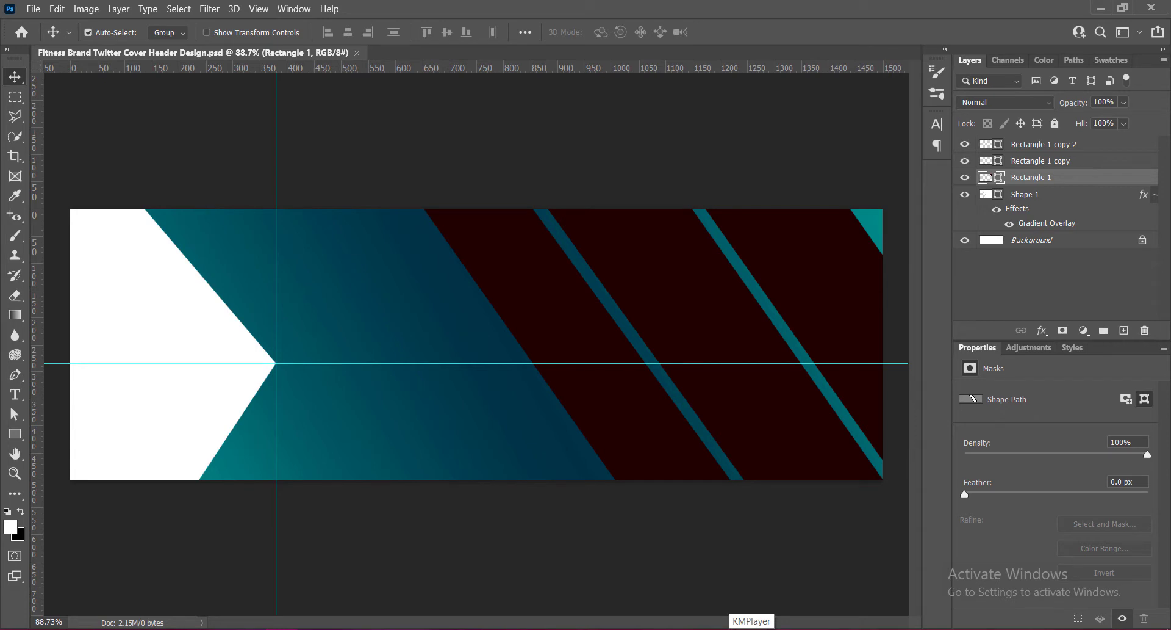
{"action": "left_click", "coordinate": [799, 445]}
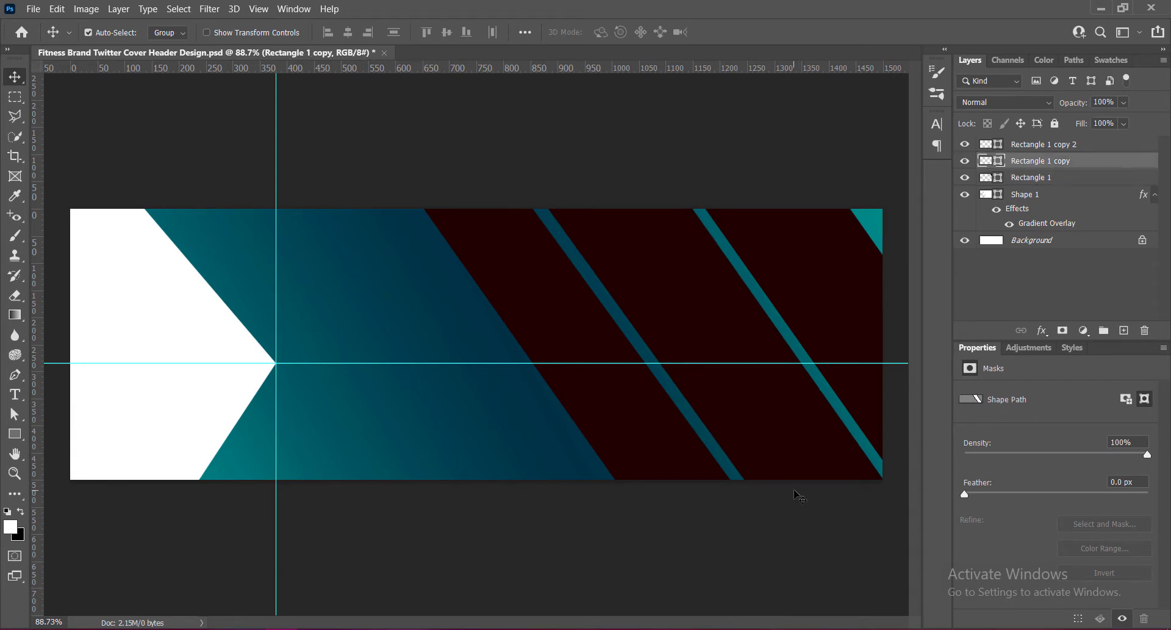
{"action": "left_click", "coordinate": [744, 559]}
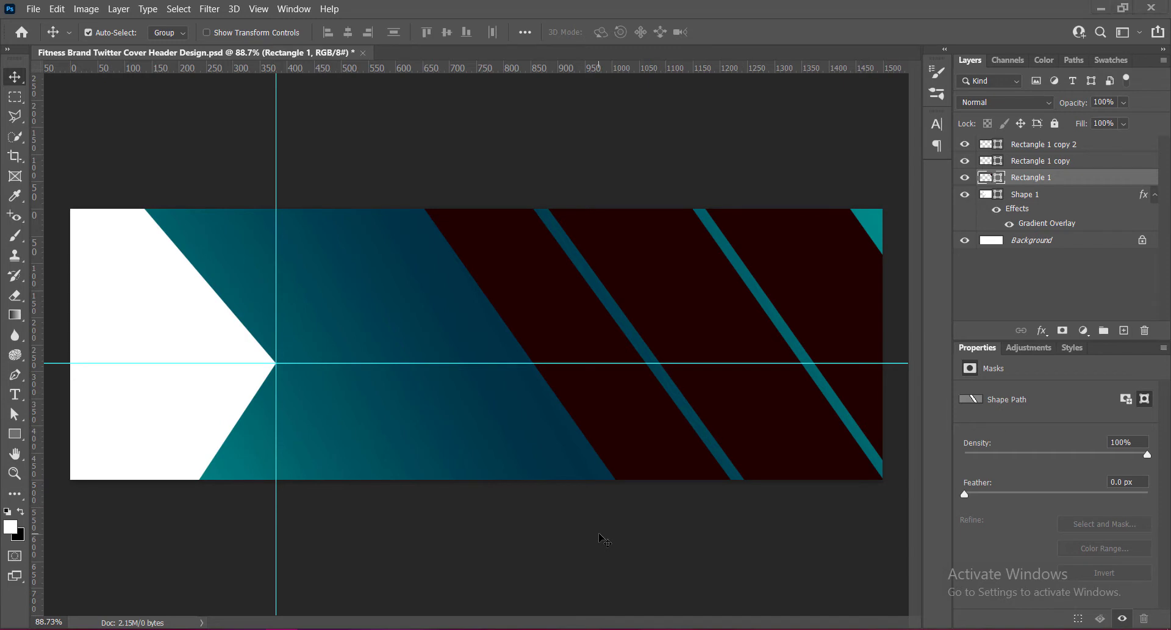
Duplicate the teal gradient shape, offset the copy to the left of the original, and place it beneath the original in the layer stack.
{"action": "left_click", "coordinate": [360, 316]}
{"action": "left_click_drag", "start_coordinate": [353, 316], "coordinate": [323, 324]}
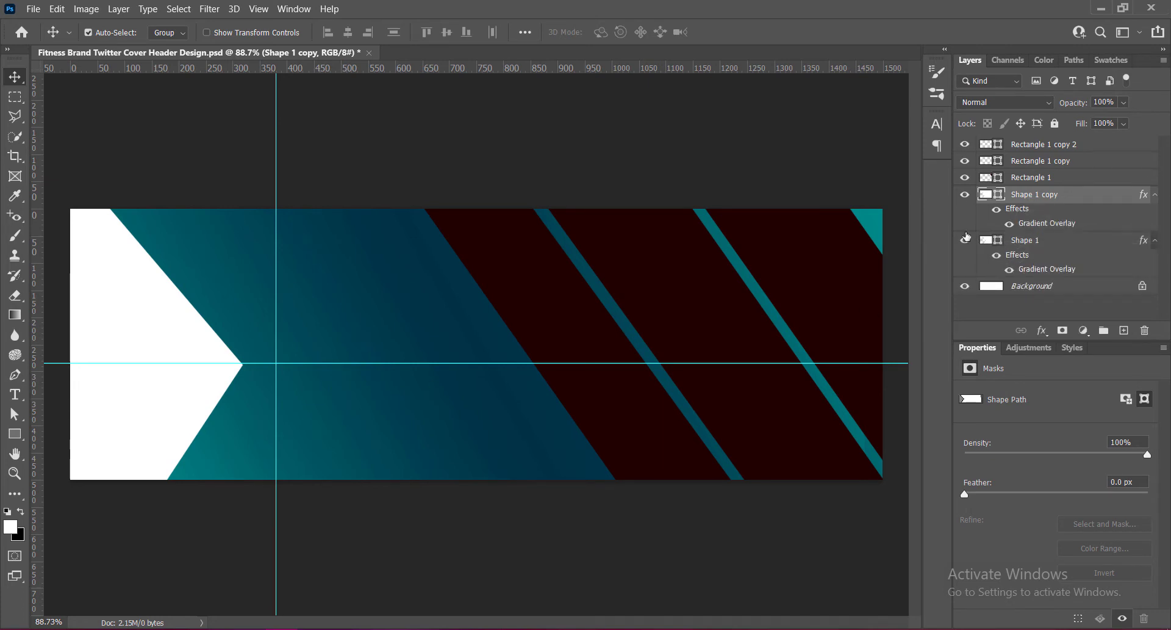
{"action": "left_click", "coordinate": [965, 239]}
{"action": "left_click", "coordinate": [965, 240]}
{"action": "left_click", "coordinate": [965, 242]}
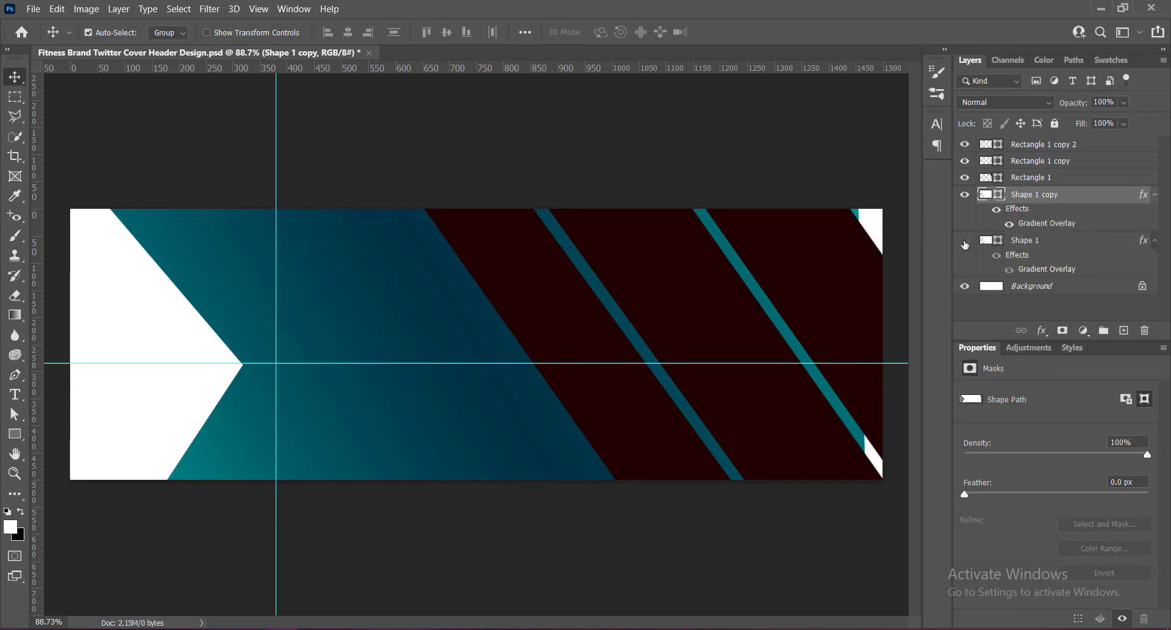
{"action": "left_click", "coordinate": [965, 243]}
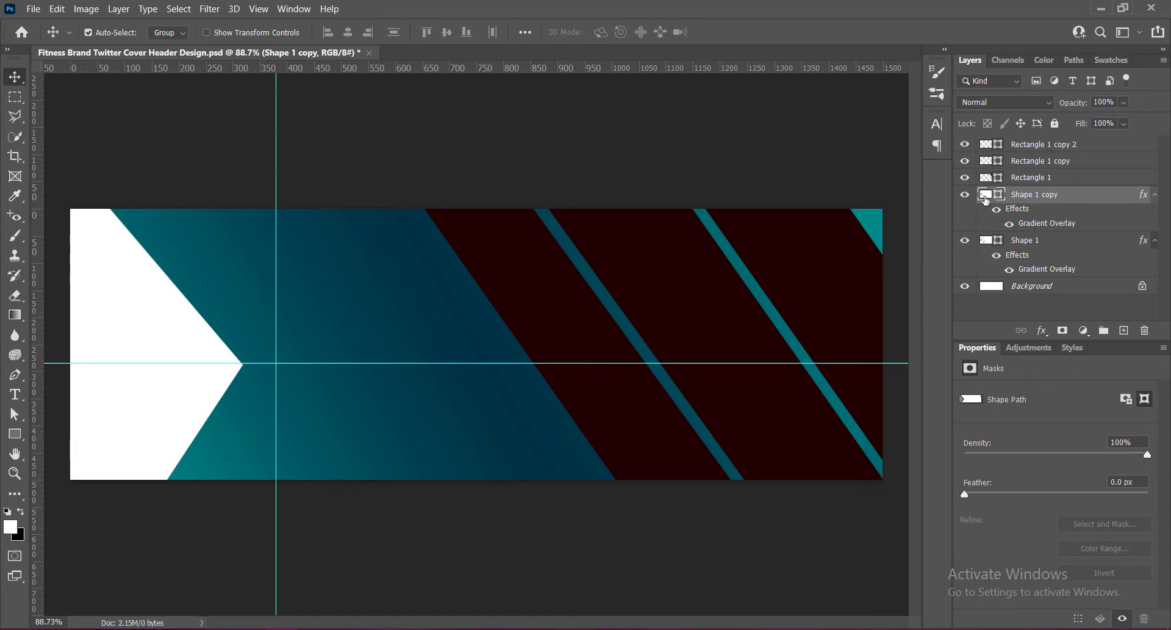
{"action": "left_click_drag", "start_coordinate": [1023, 199], "coordinate": [1021, 270]}
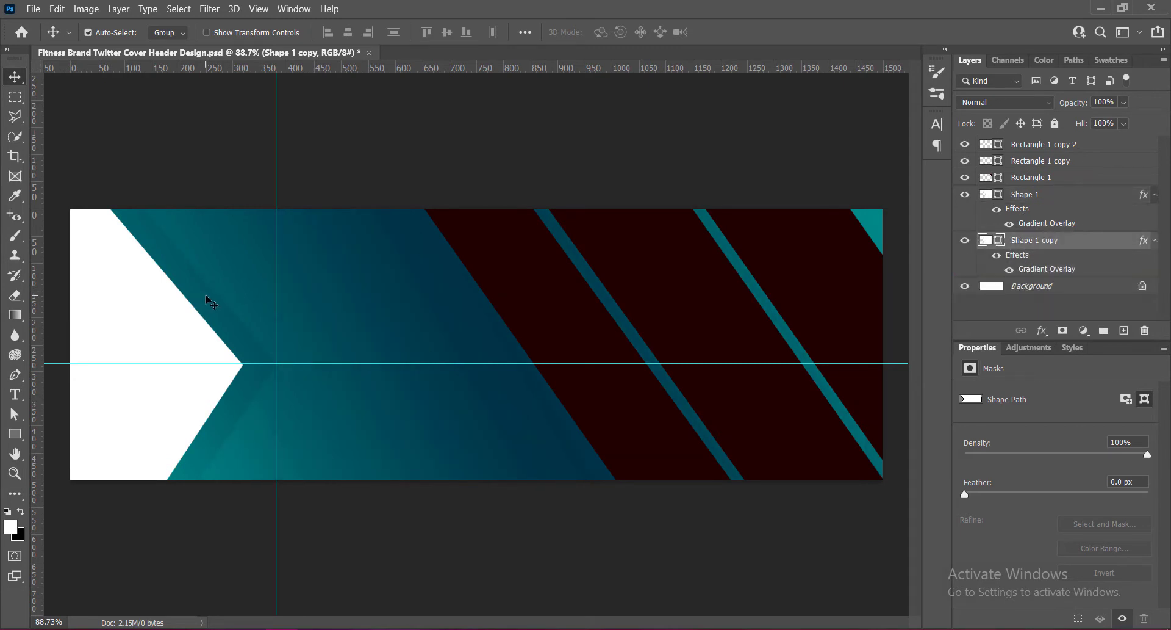
Turn off the Gradient Overlay effect on the Shape 1 copy layer.
{"action": "right_click", "coordinate": [975, 240]}
{"action": "left_click", "coordinate": [993, 245]}
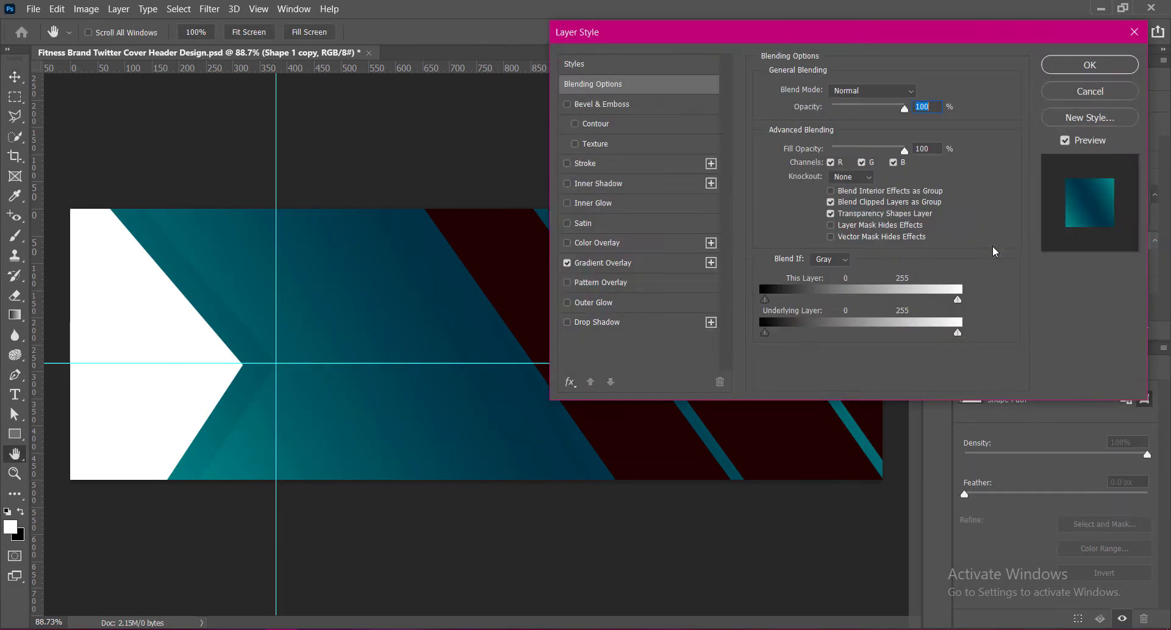
{"action": "left_click", "coordinate": [568, 264]}
{"action": "left_click", "coordinate": [1100, 64]}
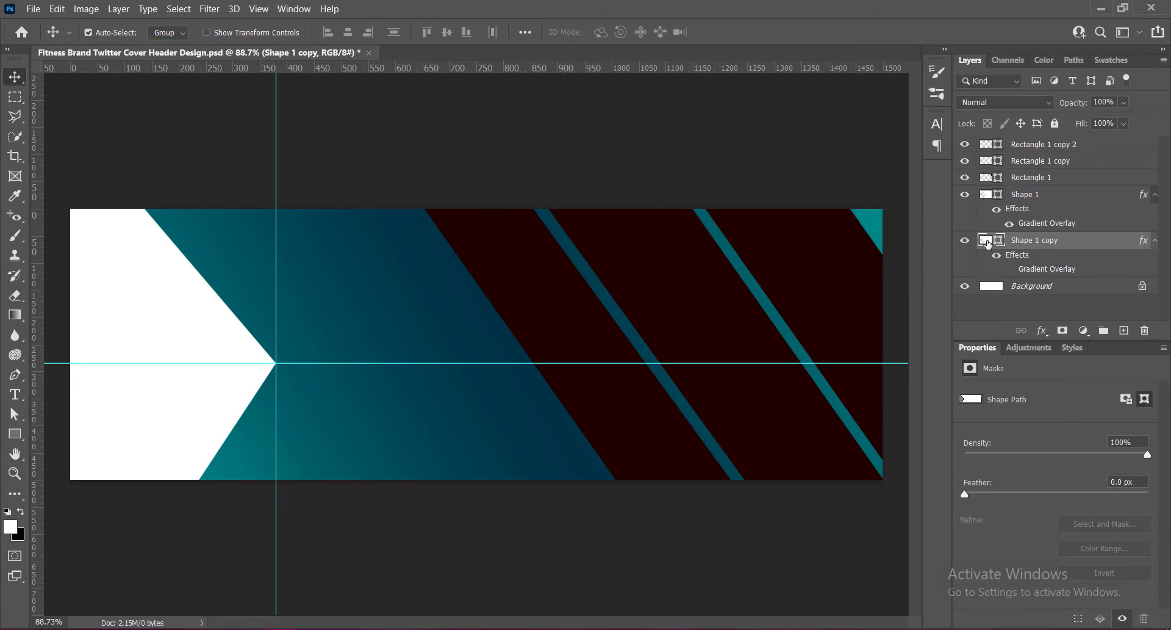
Fill the Shape 1 copy with solid teal #006a71 sampled from the gradient.
{"action": "double_click", "coordinate": [987, 241]}
{"action": "left_click", "coordinate": [269, 321]}
{"action": "left_click", "coordinate": [255, 424]}
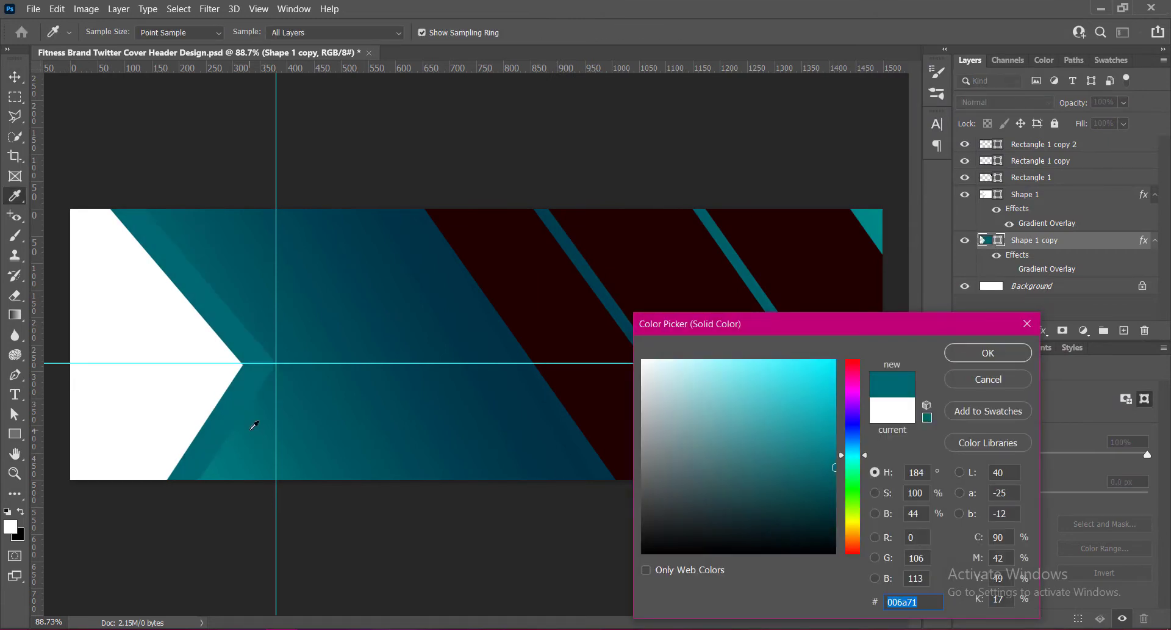
{"action": "left_click", "coordinate": [988, 353]}
{"action": "key", "text": "v"}
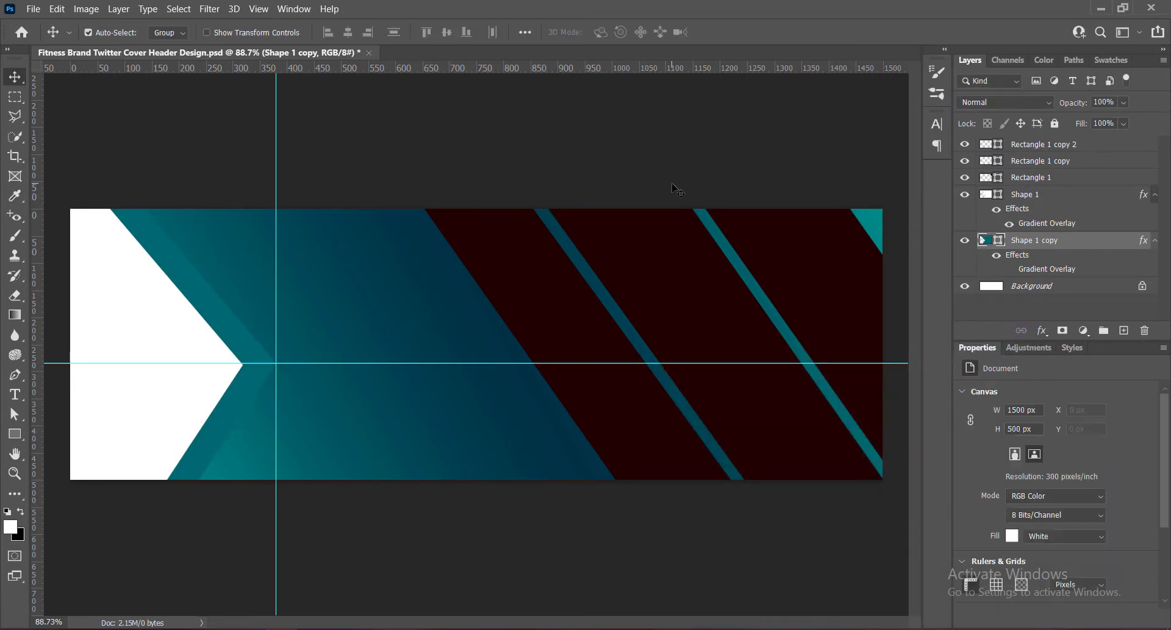
{"action": "left_click", "coordinate": [677, 190]}
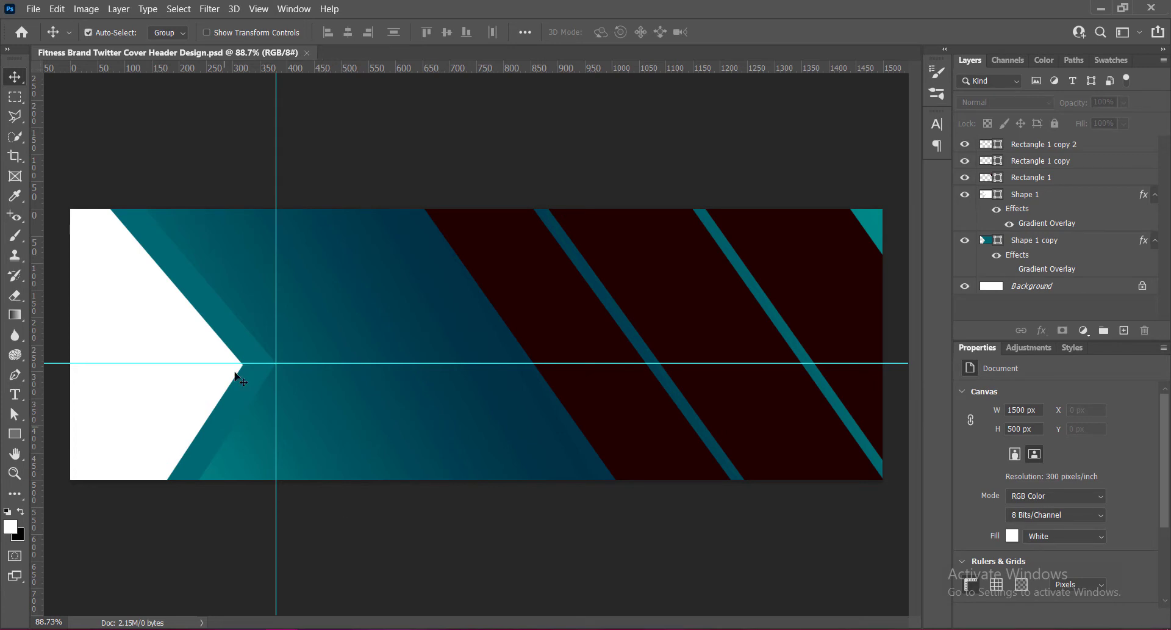
Nudge the solid teal shape copy to the left to widen its strip along the gradient's arrow-shaped edge.
{"action": "left_click", "coordinate": [335, 410], "text": "ctrl"}
{"action": "key", "text": "Left"}
{"action": "key", "text": "Left"}
{"action": "key", "text": "Left"}
{"action": "key", "text": "Left"}
{"action": "key", "text": "Left"}
{"action": "key", "text": "Left"}
{"action": "key", "text": "Left"}
{"action": "key", "text": "Left"}
{"action": "key", "text": "Left"}
{"action": "key", "text": "Left"}
{"action": "key", "text": "Left"}
{"action": "key", "text": "Left"}
{"action": "key", "text": "Left"}
{"action": "key", "text": "Left"}
{"action": "key", "text": "Left"}
{"action": "key", "text": "Left"}
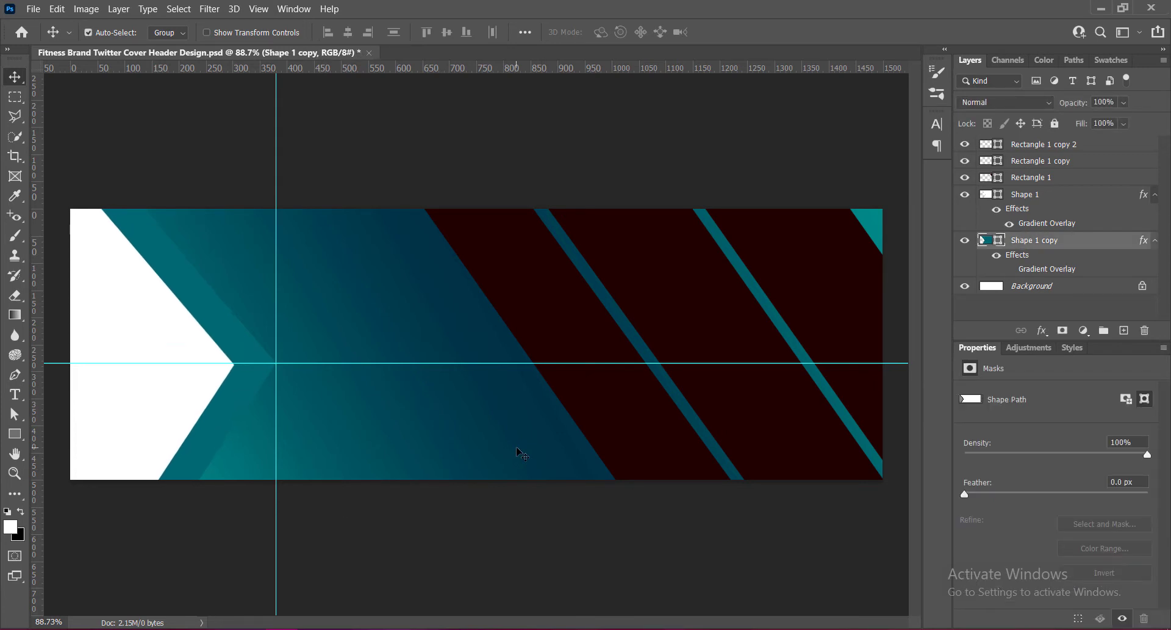
{"action": "key", "text": "Right"}
{"action": "key", "text": "Right"}
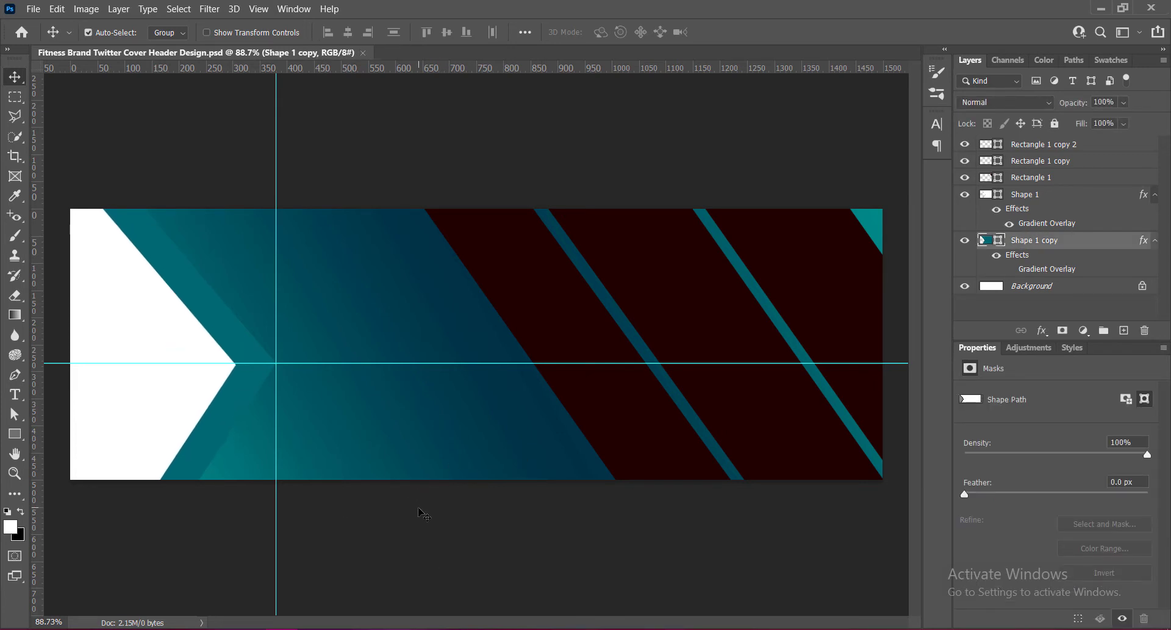
Draw a 588 × 768 px rectangle just above the Background layer, covering the canvas's left end.
{"action": "left_click", "coordinate": [1031, 286]}
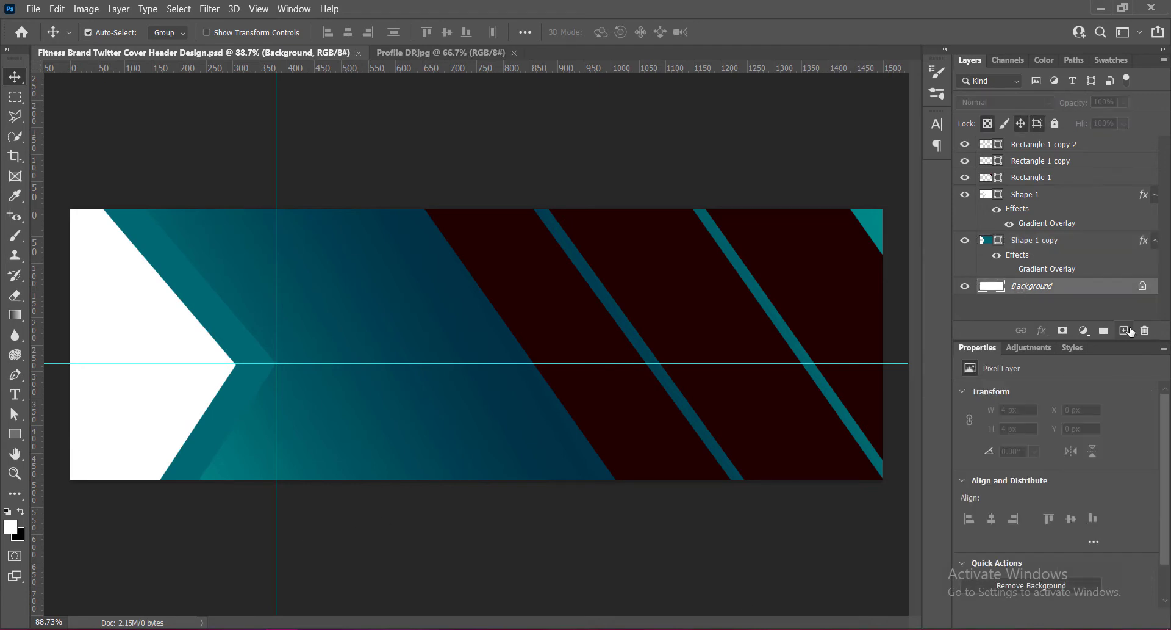
{"action": "left_click", "coordinate": [1124, 330]}
{"action": "left_click", "coordinate": [15, 434]}
{"action": "left_click_drag", "start_coordinate": [54, 168], "coordinate": [371, 582]}
{"action": "left_click", "coordinate": [15, 77]}
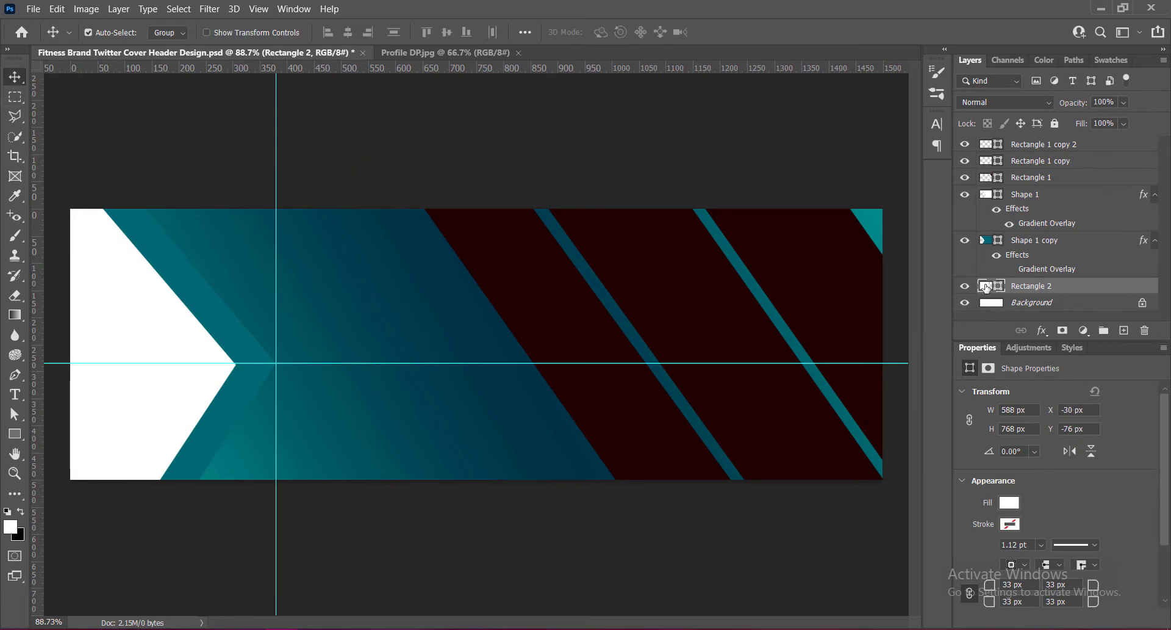
Recolour the new rectangle with the dark maroon sampled from the diagonal bands, and save the document.
{"action": "double_click", "coordinate": [985, 286]}
{"action": "left_click", "coordinate": [702, 251]}
{"action": "left_click", "coordinate": [970, 351]}
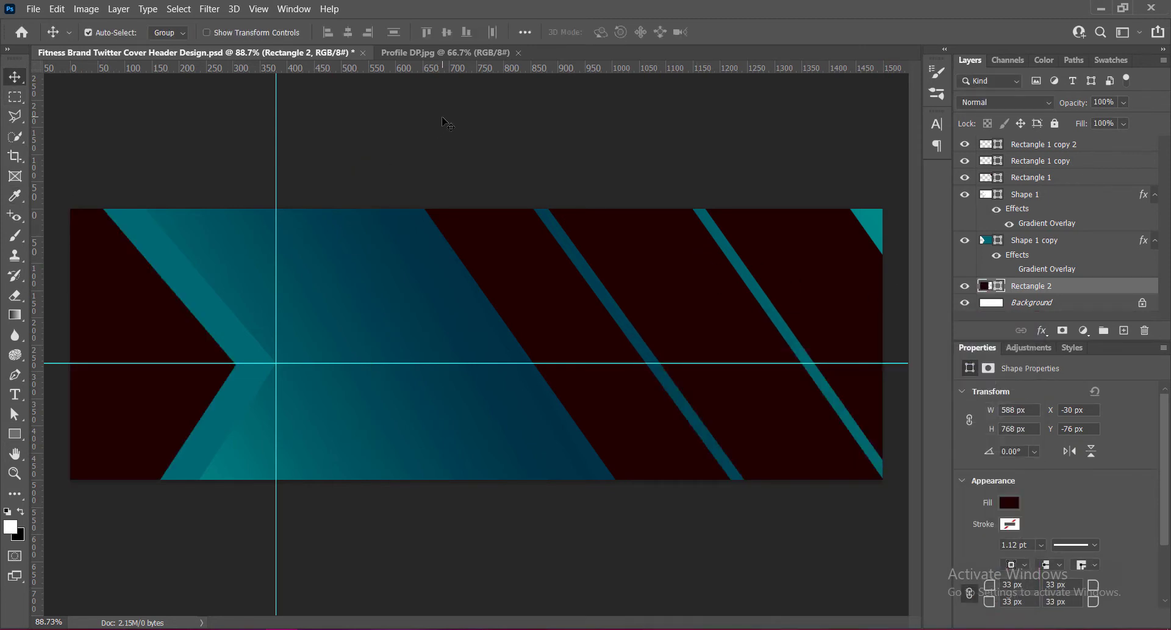
{"action": "key", "text": "ctrl+s"}
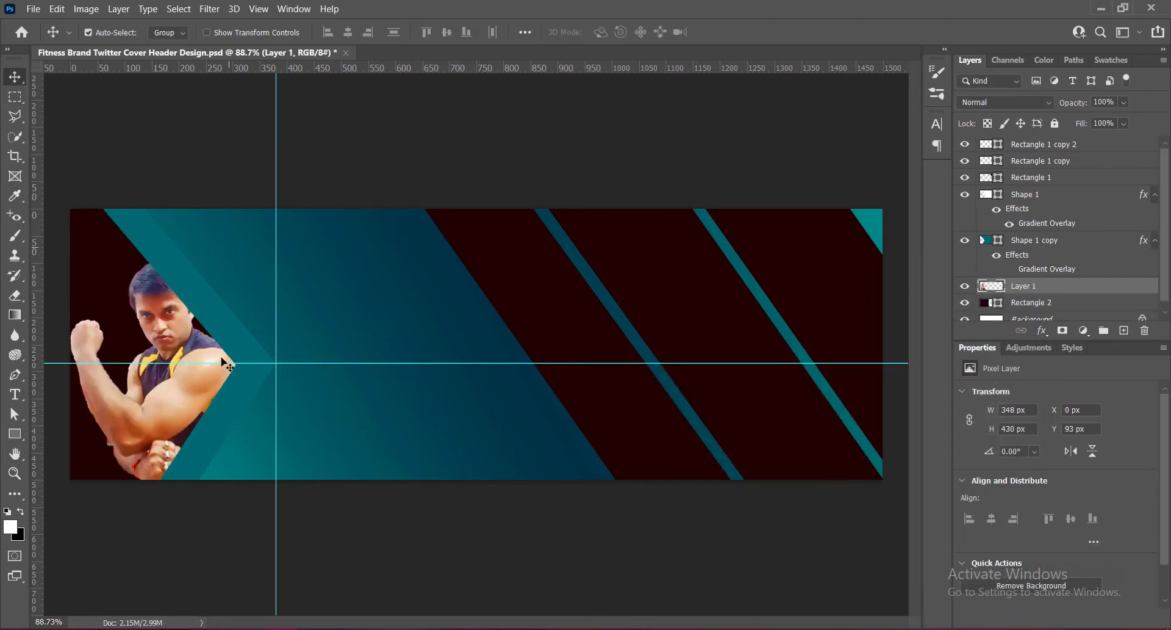
Move the cutout man photo up to Y 70 px and lower the teal strip's opacity so the photo shows through.
{"action": "left_click_drag", "start_coordinate": [195, 395], "coordinate": [194, 382]}
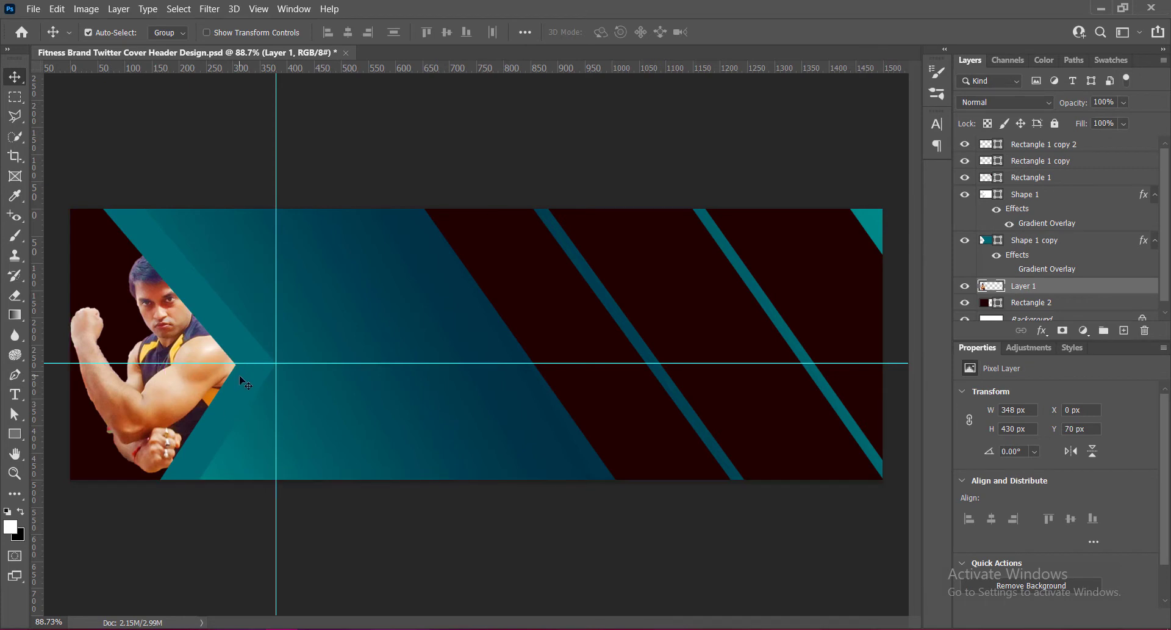
{"action": "left_click", "coordinate": [248, 389]}
{"action": "left_click", "coordinate": [1123, 102]}
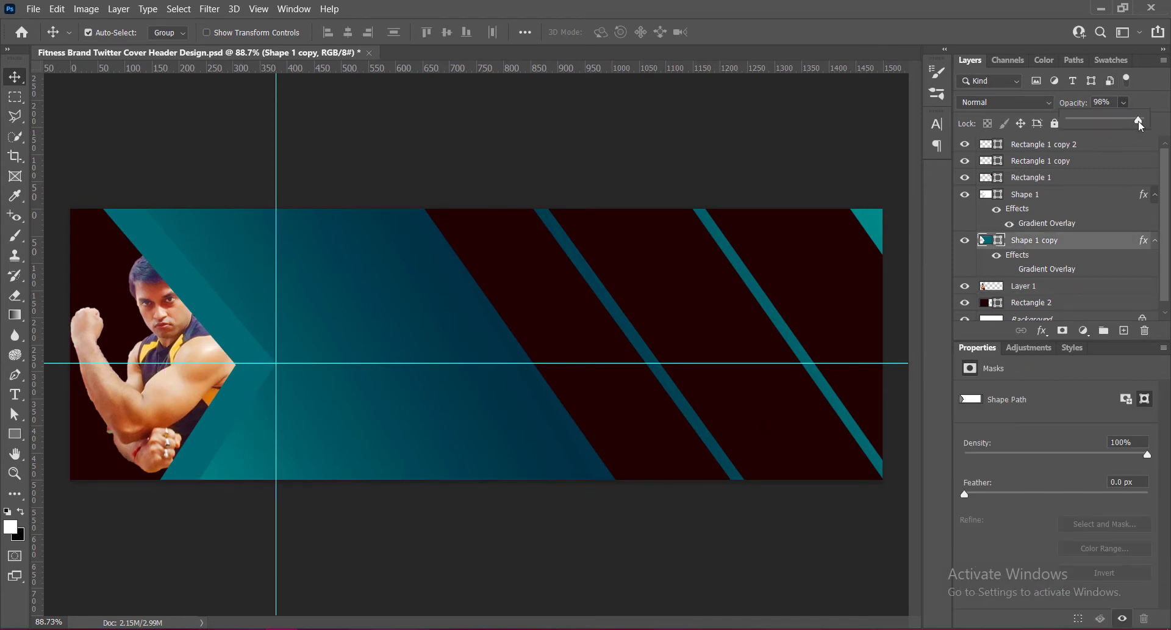
{"action": "left_click_drag", "start_coordinate": [1143, 118], "coordinate": [1101, 122]}
Fine-tune the cutout photo's position to X 5 px and Y 71 px.
{"action": "left_click", "coordinate": [179, 390]}
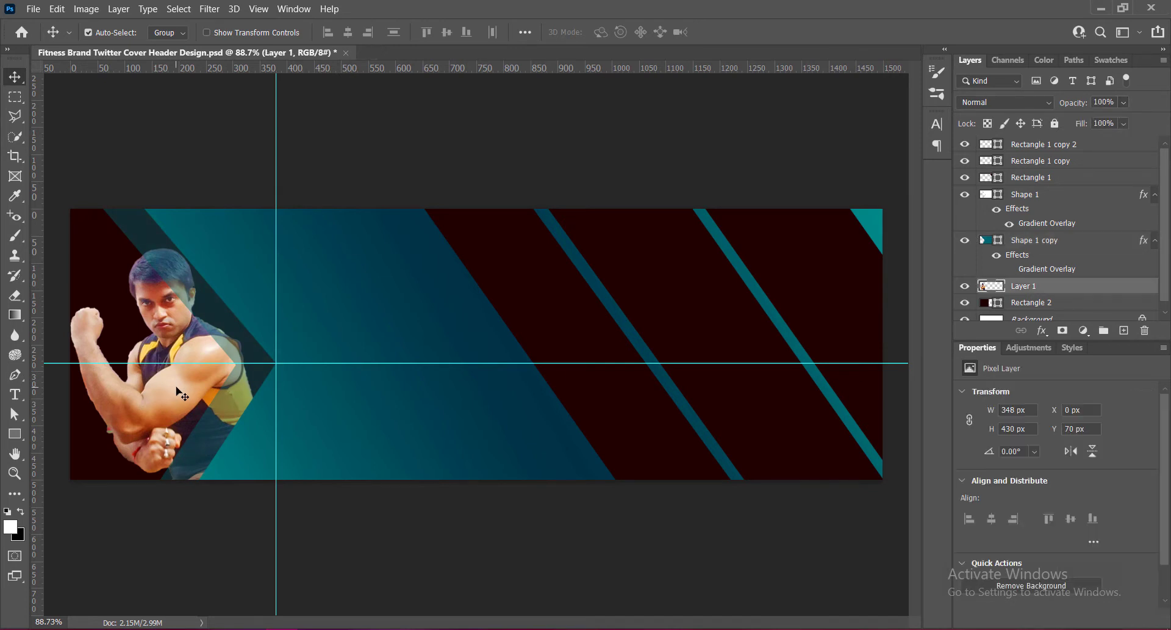
{"action": "key", "text": "Right"}
{"action": "key", "text": "Right"}
{"action": "key", "text": "Right"}
{"action": "key", "text": "Right"}
{"action": "key", "text": "Up"}
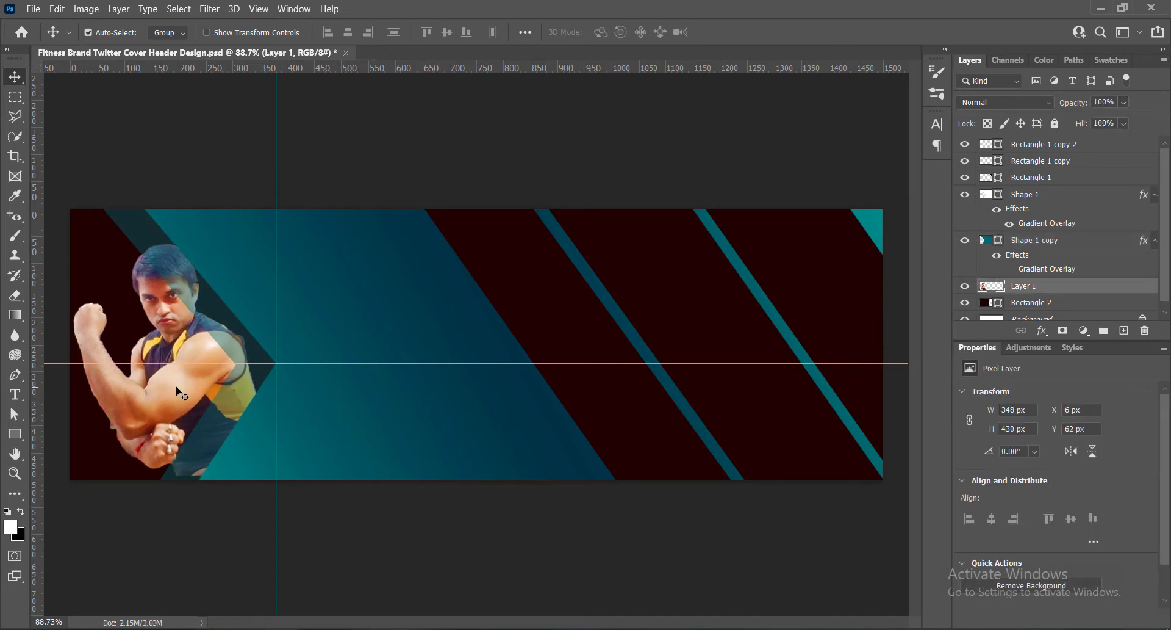
{"action": "key", "text": "Right"}
{"action": "key", "text": "Right"}
{"action": "key", "text": "Down"}
{"action": "key", "text": "Down"}
{"action": "key", "text": "Left"}
{"action": "key", "text": "Left"}
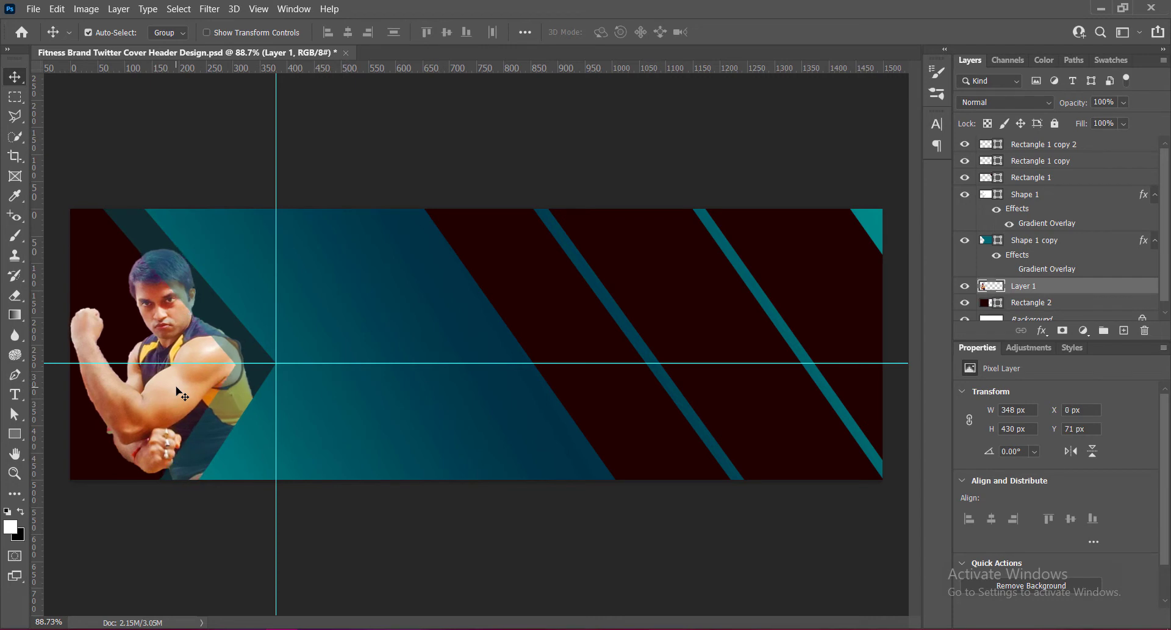
{"action": "key", "text": "Right"}
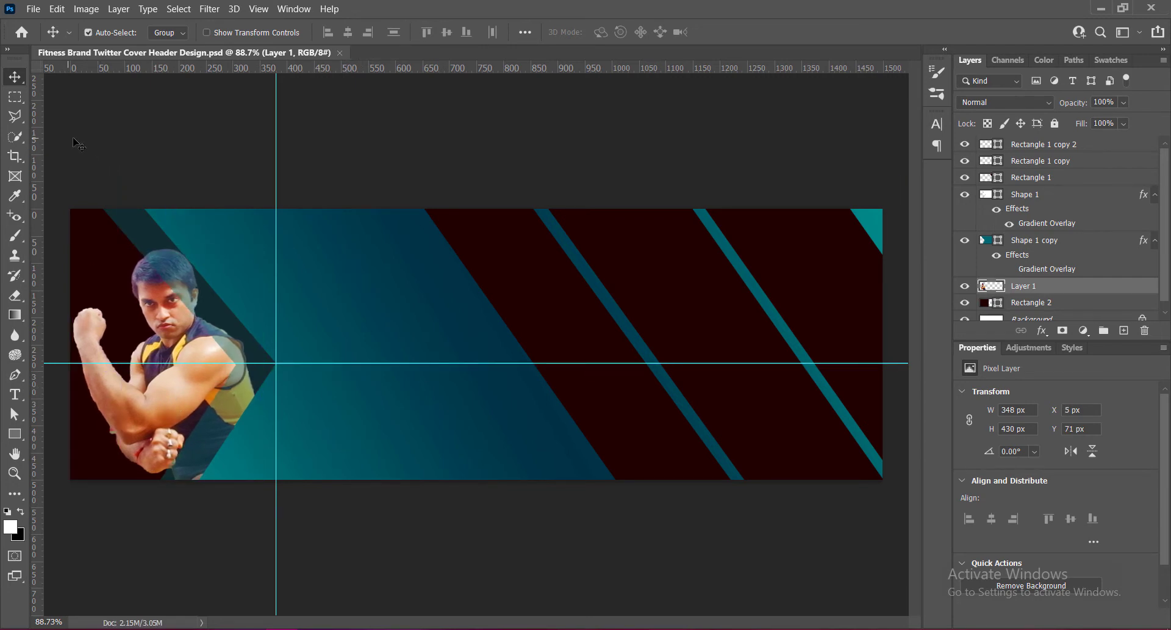
Apply a Curves adjustment to the photo, raising the highlights from input 189 to output 211 and slightly lowering the midtones.
{"action": "left_click", "coordinate": [86, 9]}
{"action": "mouse_move", "coordinate": [184, 51]}
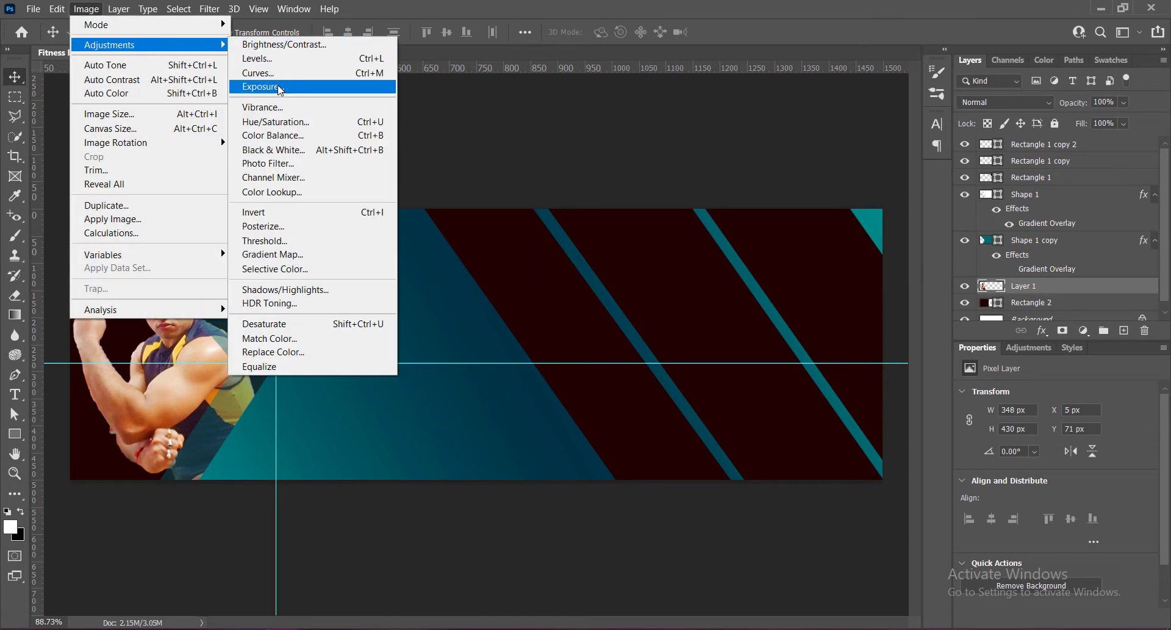
{"action": "left_click", "coordinate": [259, 72]}
{"action": "left_click_drag", "start_coordinate": [730, 196], "coordinate": [730, 194]}
{"action": "left_click_drag", "start_coordinate": [775, 145], "coordinate": [778, 132]}
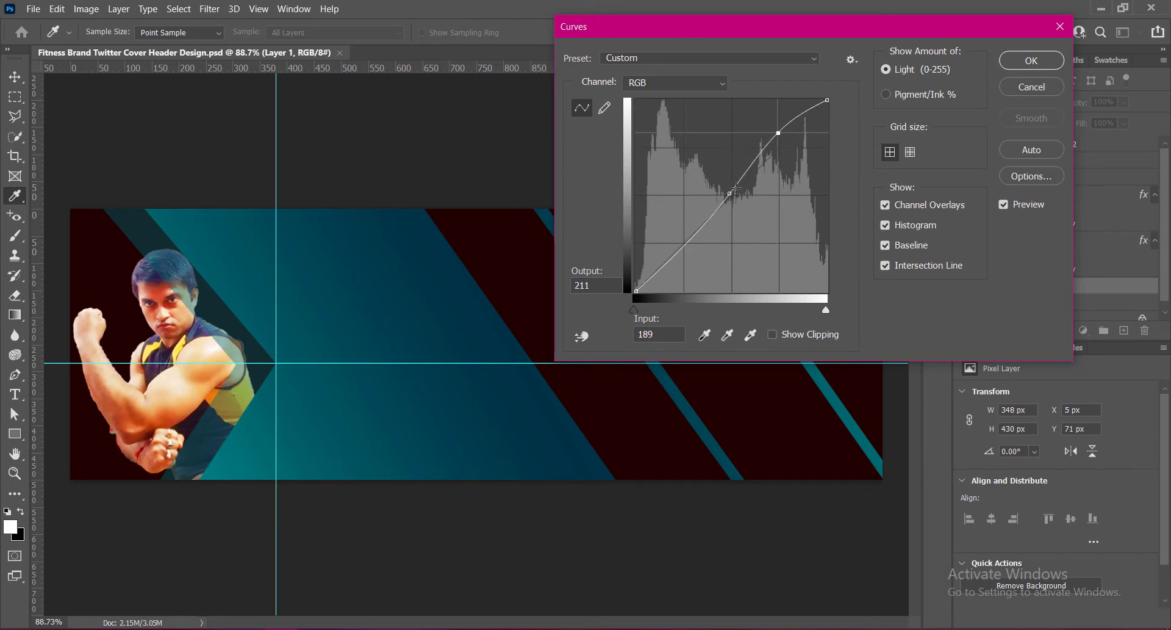
{"action": "left_click_drag", "start_coordinate": [731, 193], "coordinate": [736, 194]}
{"action": "left_click", "coordinate": [1031, 60]}
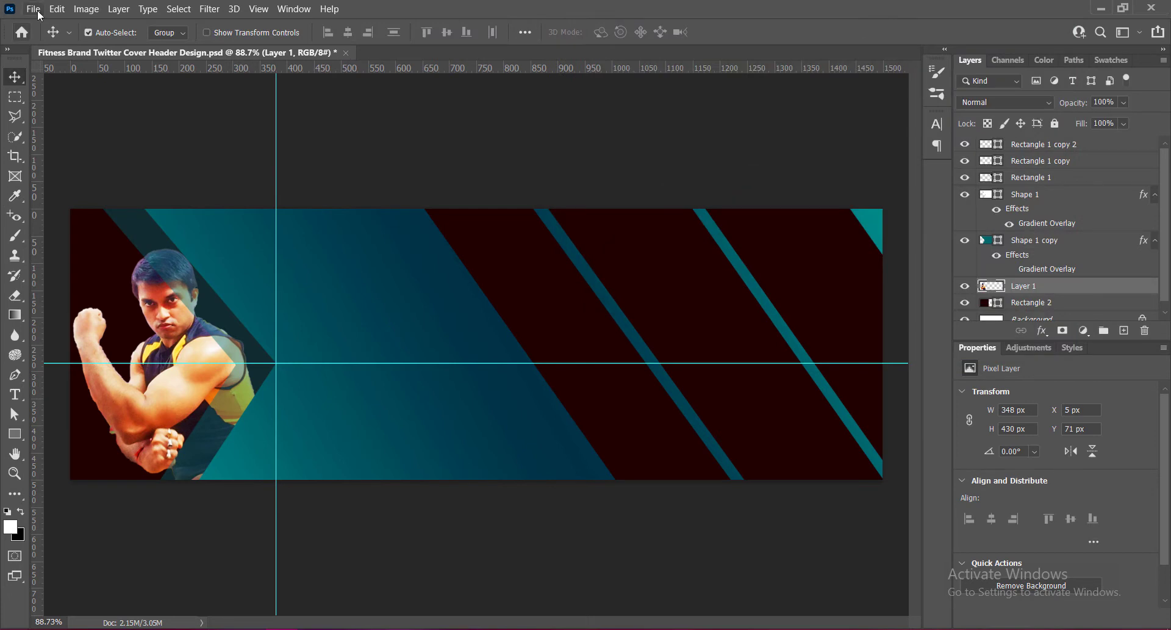
Raise the photo's contrast to 9 with a Brightness/Contrast adjustment.
{"action": "left_click", "coordinate": [74, 8]}
{"action": "mouse_move", "coordinate": [104, 43]}
{"action": "left_click", "coordinate": [275, 42]}
{"action": "mouse_move", "coordinate": [836, 124]}
{"action": "left_mouse_down"}
{"action": "mouse_move", "coordinate": [869, 123]}
{"action": "mouse_move", "coordinate": [811, 127]}
{"action": "mouse_move", "coordinate": [825, 130]}
{"action": "left_mouse_up"}
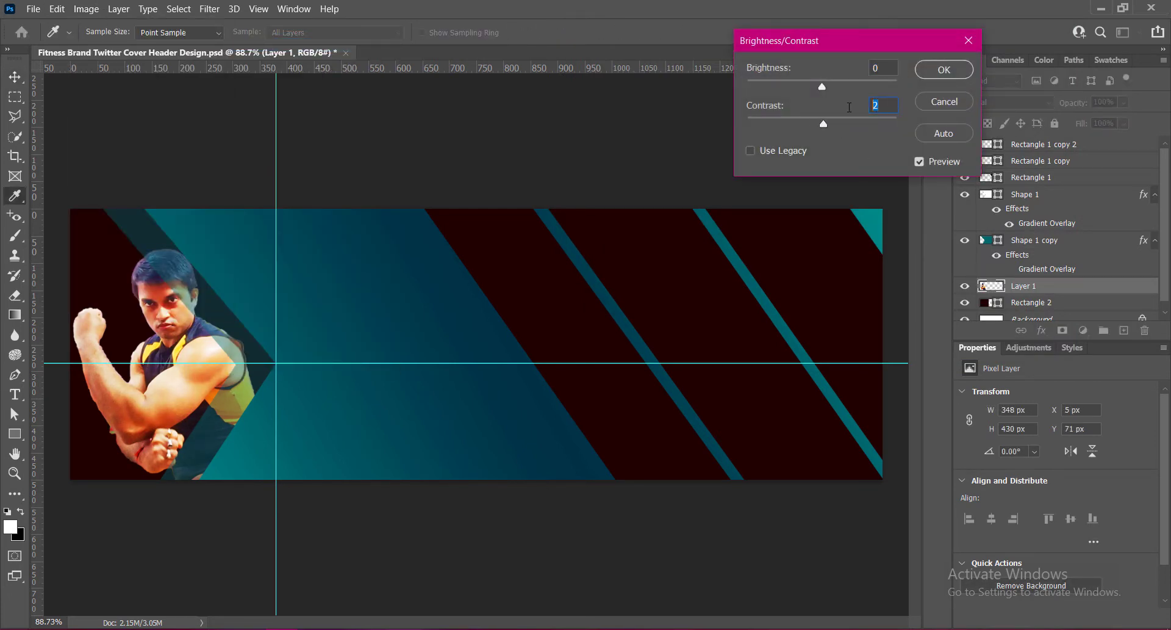
{"action": "type", "text": "9"}
{"action": "left_click", "coordinate": [944, 69]}
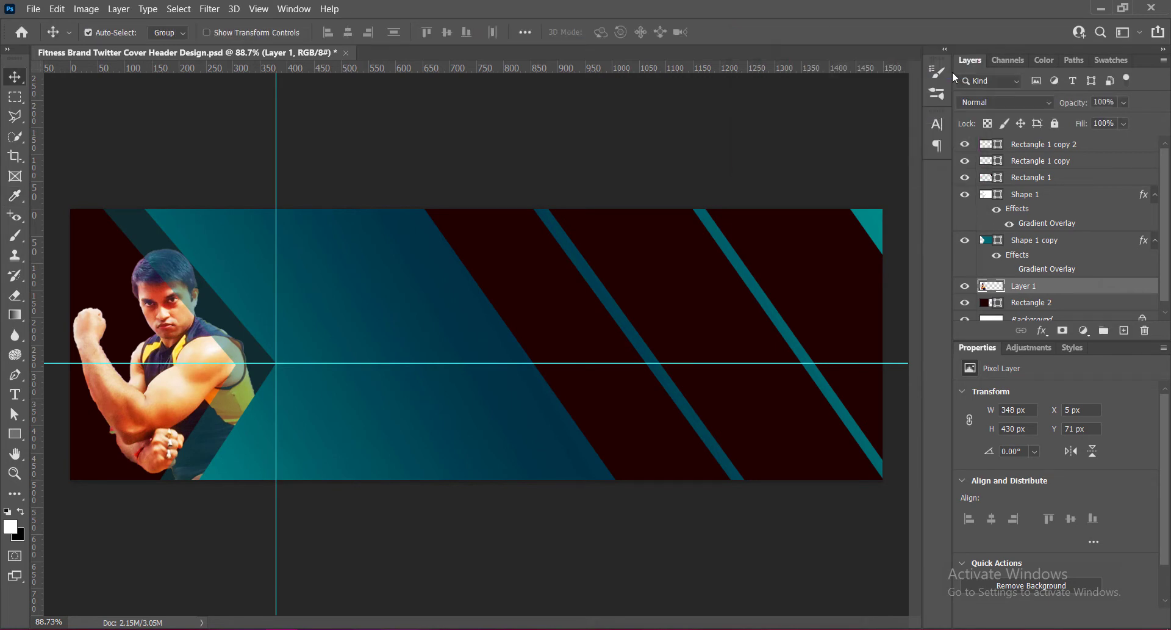
Increase the photo's vibrance to +50.
{"action": "left_click", "coordinate": [86, 9]}
{"action": "mouse_move", "coordinate": [183, 44]}
{"action": "left_click", "coordinate": [262, 106]}
{"action": "left_click_drag", "start_coordinate": [643, 138], "coordinate": [697, 116]}
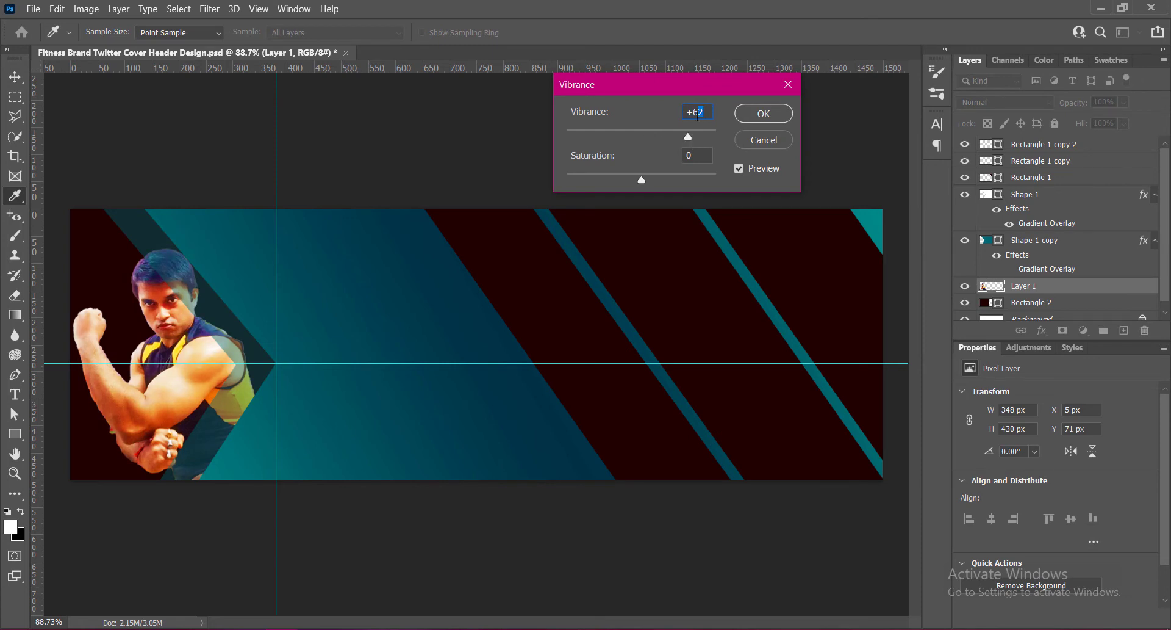
{"action": "type", "text": "50"}
{"action": "left_click", "coordinate": [786, 91]}
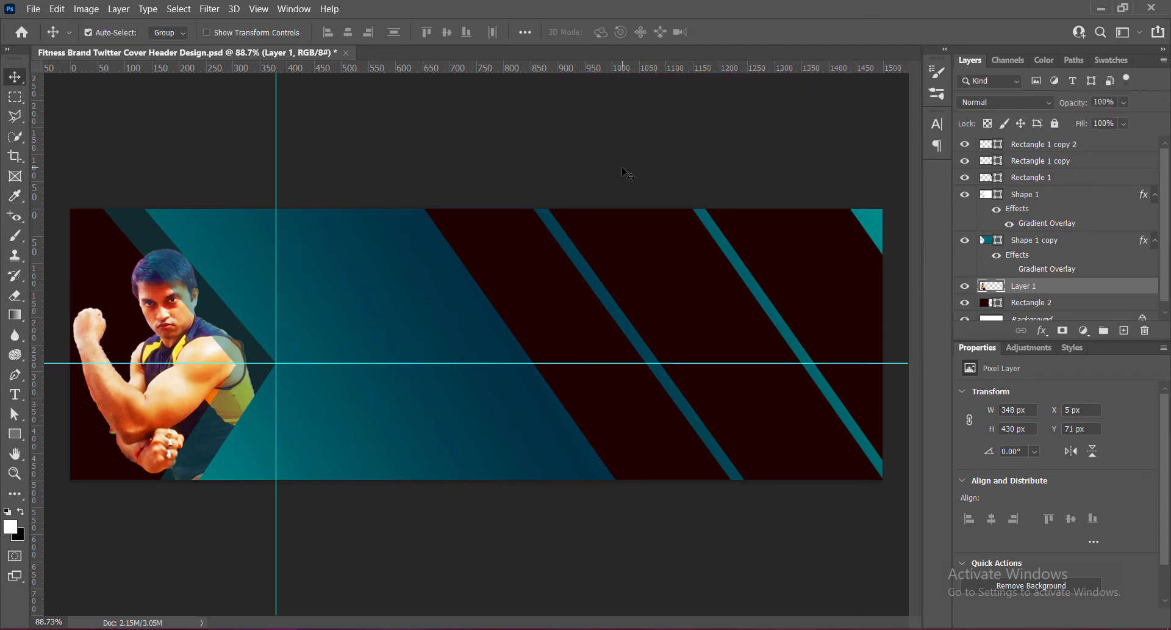
Add an Outer Glow effect to the cutout photo layer and change its glow colour to yellow.
{"action": "right_click", "coordinate": [996, 294]}
{"action": "left_click", "coordinate": [998, 296]}
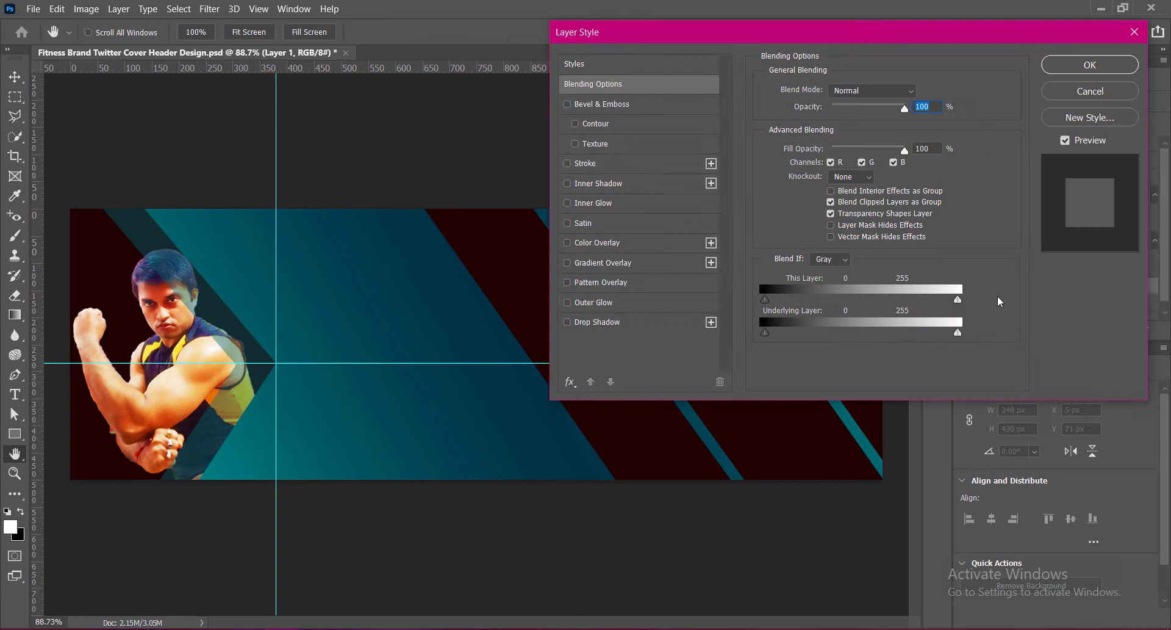
{"action": "left_click", "coordinate": [568, 303]}
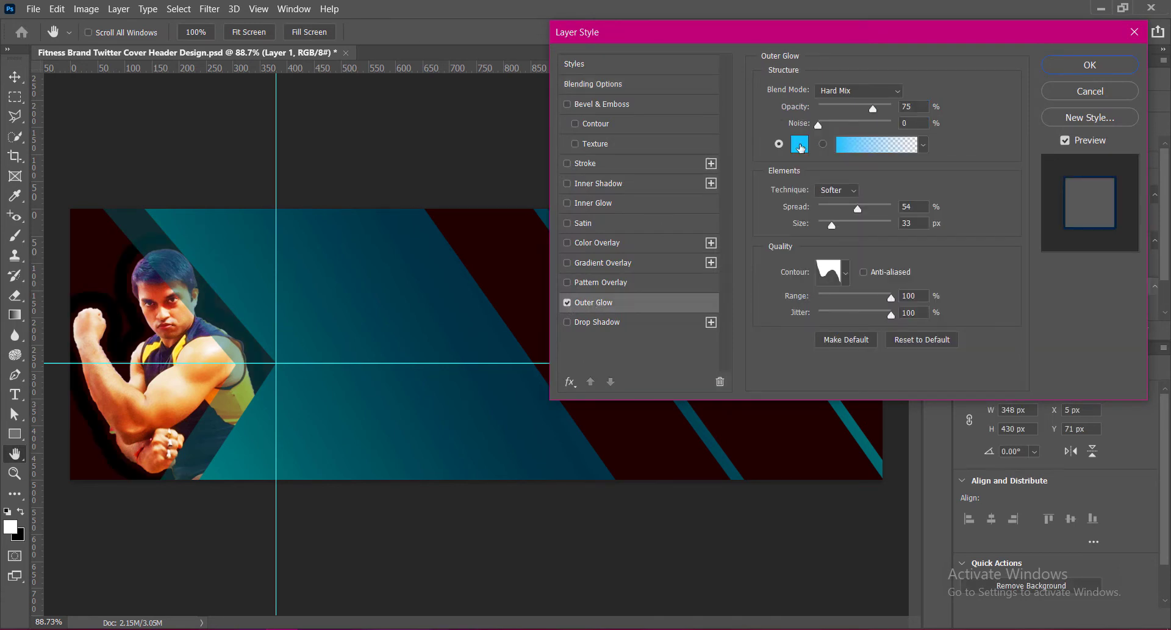
{"action": "left_click", "coordinate": [800, 147]}
{"action": "left_click", "coordinate": [852, 527]}
{"action": "left_click", "coordinate": [977, 355]}
Compare contour presets for the photo's outer glow and choose the straight linear contour.
{"action": "left_click", "coordinate": [845, 272]}
{"action": "left_click", "coordinate": [726, 310]}
{"action": "left_click", "coordinate": [729, 334]}
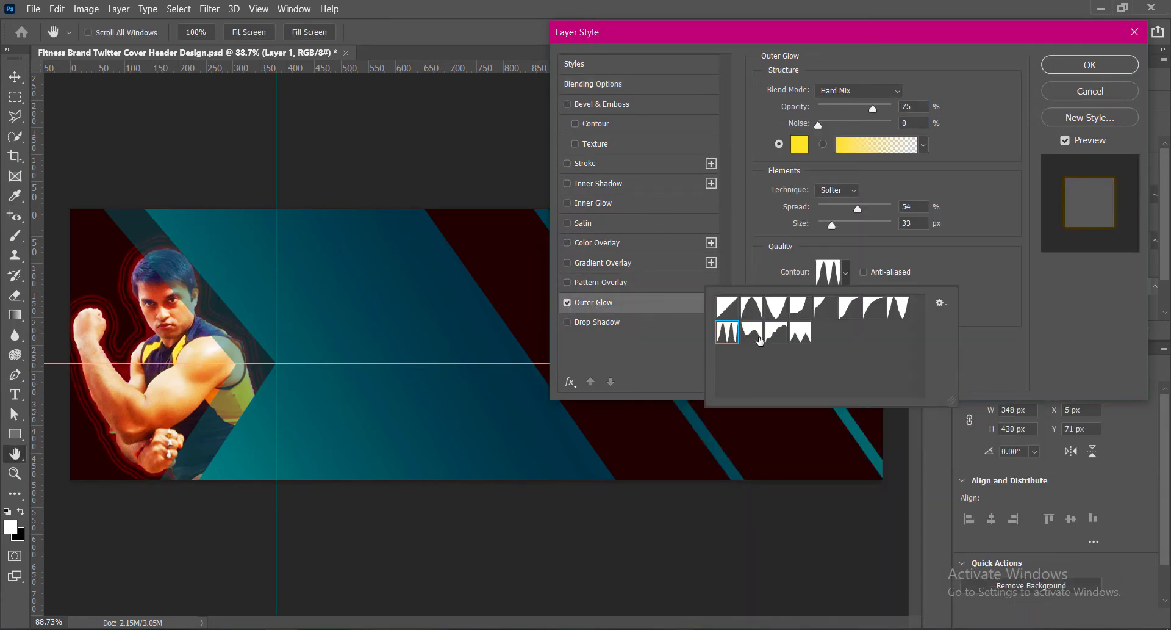
{"action": "left_click", "coordinate": [759, 337]}
{"action": "left_click", "coordinate": [777, 334]}
{"action": "left_click", "coordinate": [776, 310]}
{"action": "left_click", "coordinate": [801, 334]}
{"action": "left_click", "coordinate": [826, 309]}
{"action": "left_click", "coordinate": [876, 310]}
{"action": "left_click", "coordinate": [729, 308]}
{"action": "left_click", "coordinate": [858, 166]}
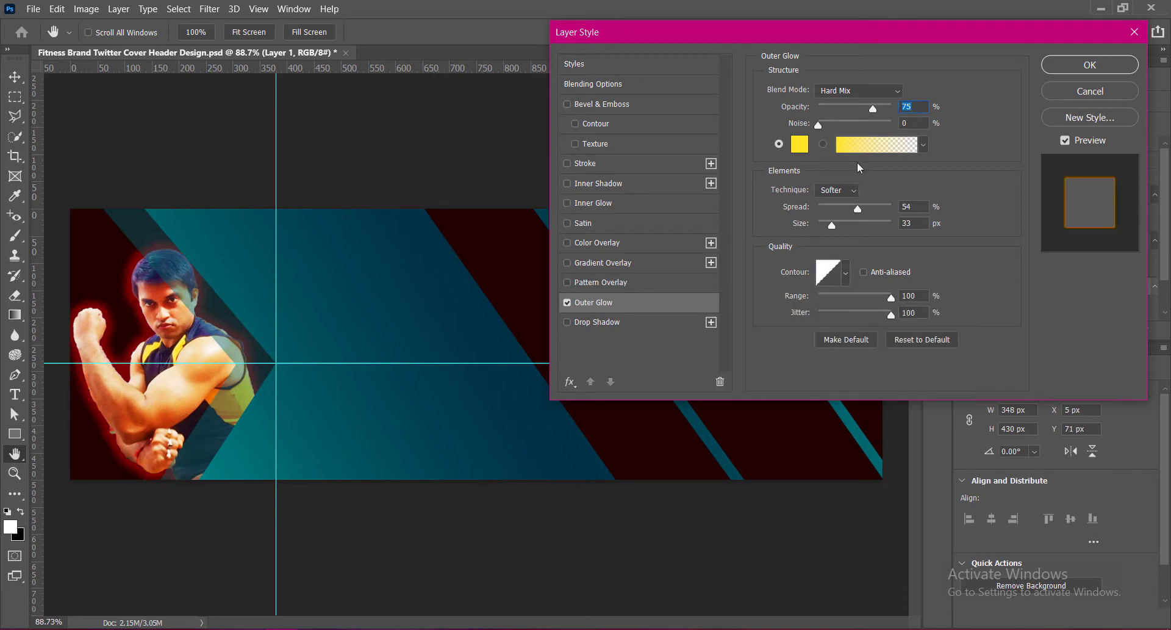
Set the photo's outer glow to 60% opacity and 33% spread.
{"action": "type", "text": "60"}
{"action": "left_click", "coordinate": [852, 212]}
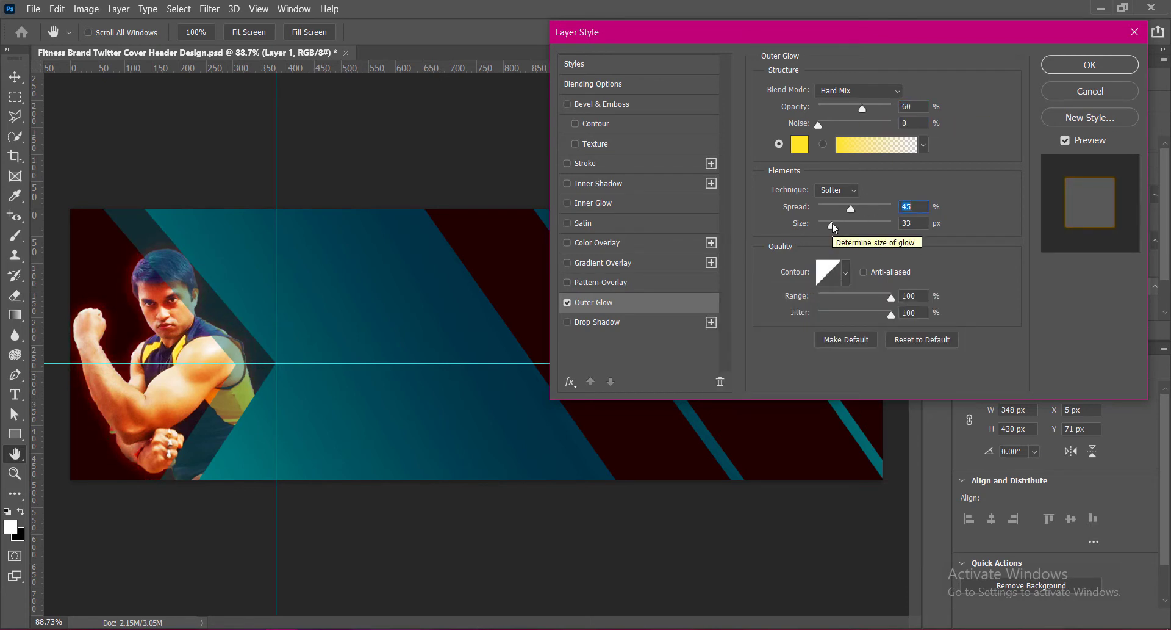
{"action": "left_click", "coordinate": [832, 224]}
{"action": "type", "text": "24"}
{"action": "double_click", "coordinate": [911, 207]}
{"action": "type", "text": "33"}
Try the Soft Light, Hard Light, Vivid Light, Linear Light and Pin Light glow blend modes, then return to Hard Mix.
{"action": "left_click", "coordinate": [863, 91]}
{"action": "left_click", "coordinate": [863, 103]}
{"action": "left_click", "coordinate": [870, 91]}
{"action": "left_click", "coordinate": [836, 288]}
{"action": "left_click", "coordinate": [869, 92]}
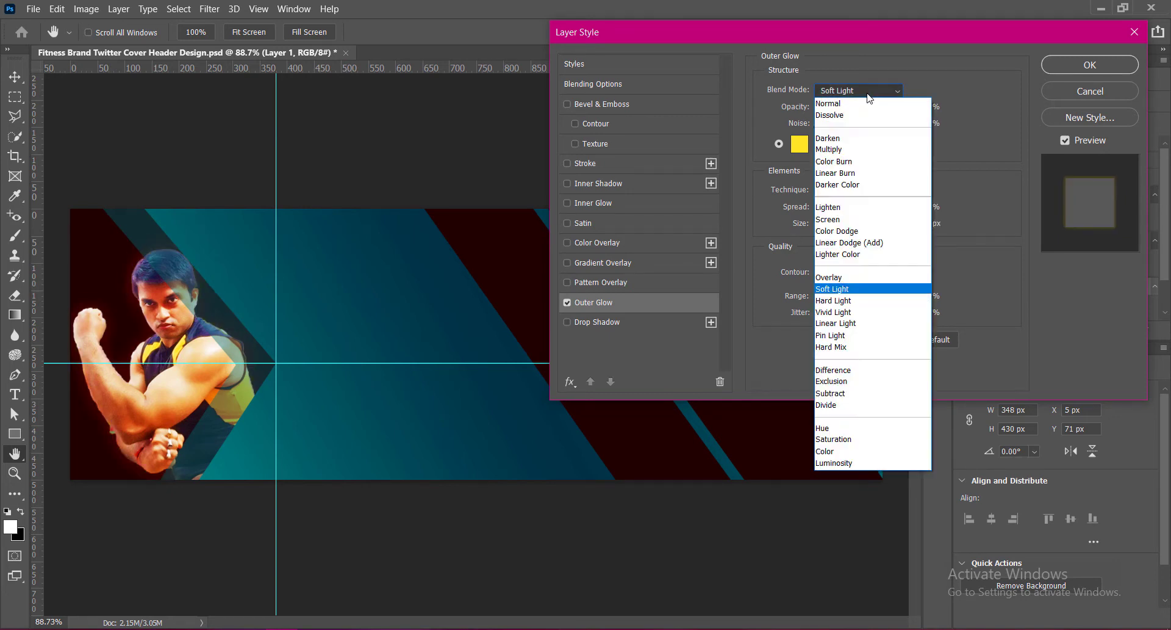
{"action": "left_click", "coordinate": [831, 302]}
{"action": "left_click", "coordinate": [872, 92]}
{"action": "left_click", "coordinate": [839, 312]}
{"action": "left_click", "coordinate": [869, 91]}
{"action": "left_click", "coordinate": [854, 321]}
{"action": "left_click", "coordinate": [872, 90]}
{"action": "left_click", "coordinate": [841, 332]}
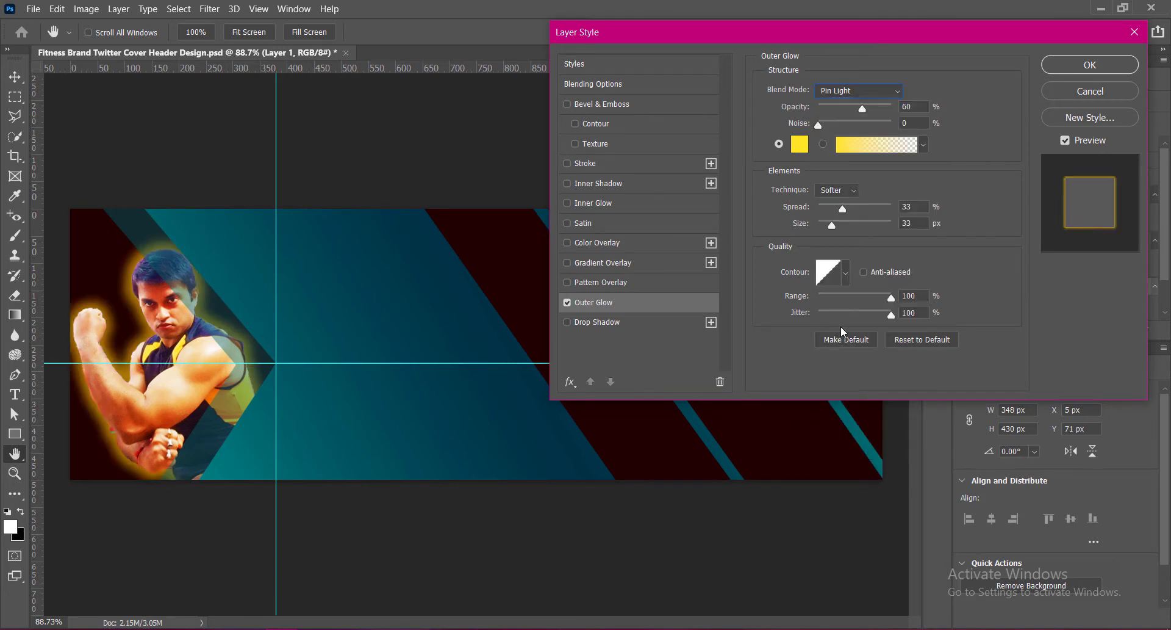
{"action": "left_click", "coordinate": [869, 91]}
{"action": "left_click", "coordinate": [845, 348]}
Increase the photo glow's spread to 39% and apply the layer style.
{"action": "left_click", "coordinate": [858, 211]}
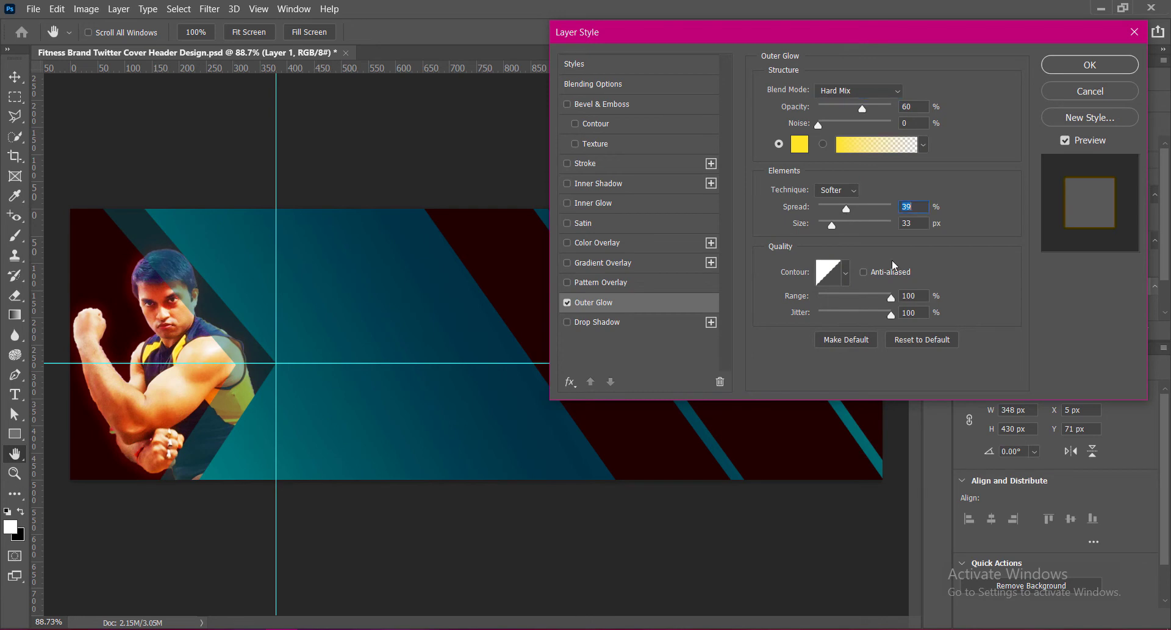
{"action": "left_click", "coordinate": [837, 225]}
{"action": "left_click", "coordinate": [1069, 64]}
Recolour the translucent Shape 1 copy over the photo to dark purple #2d0050 and set its opacity to 39%.
{"action": "left_click", "coordinate": [230, 339]}
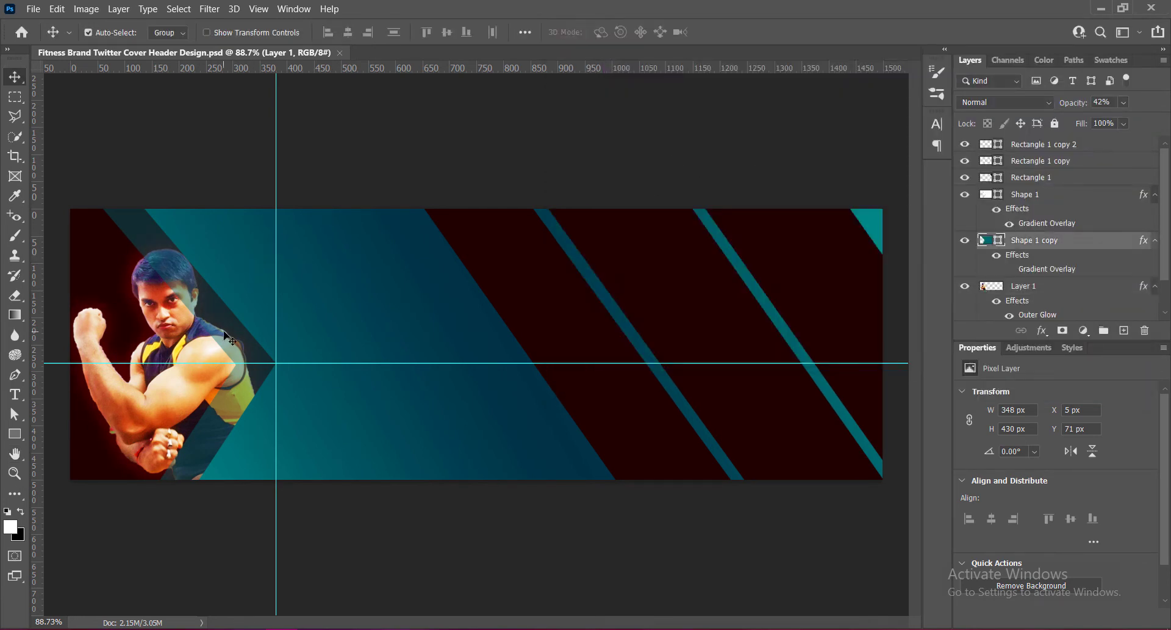
{"action": "double_click", "coordinate": [985, 240]}
{"action": "left_click", "coordinate": [646, 361]}
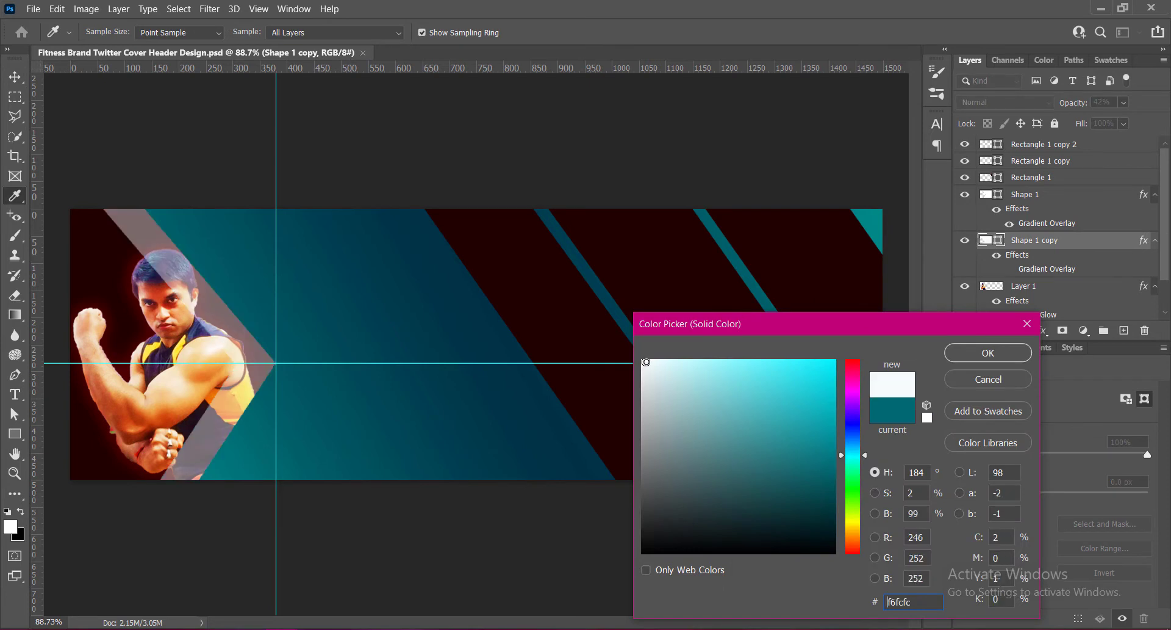
{"action": "left_click", "coordinate": [829, 518]}
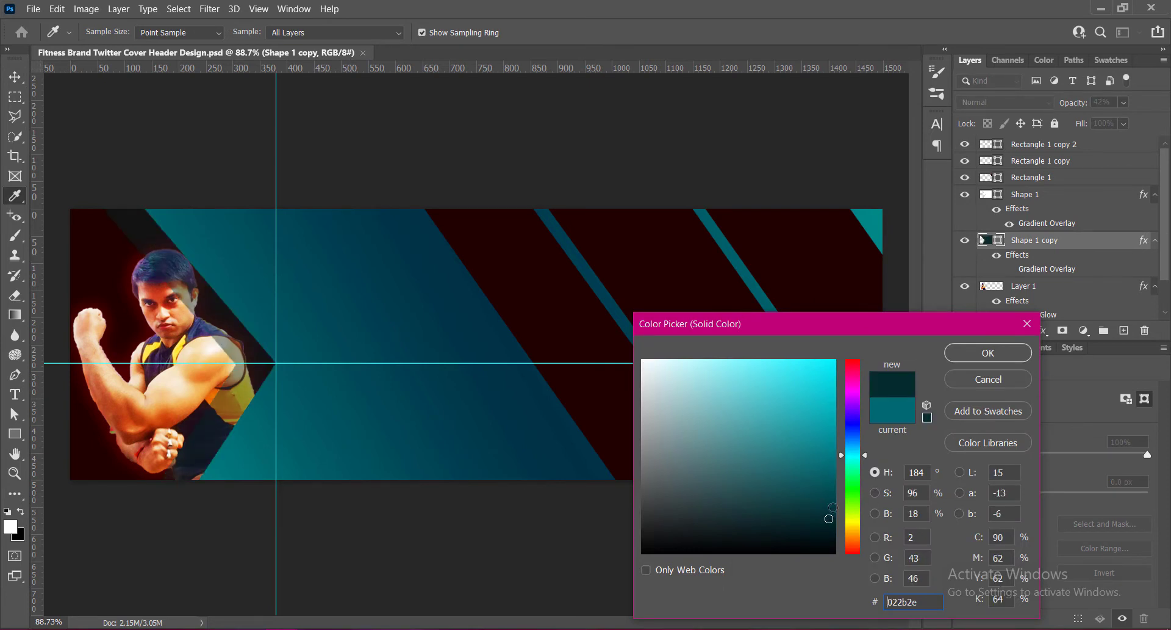
{"action": "mouse_move", "coordinate": [834, 499]}
{"action": "left_mouse_down"}
{"action": "mouse_move", "coordinate": [857, 440]}
{"action": "mouse_move", "coordinate": [855, 405]}
{"action": "left_mouse_up"}
{"action": "mouse_move", "coordinate": [835, 470]}
{"action": "left_mouse_down"}
{"action": "mouse_move", "coordinate": [835, 430]}
{"action": "mouse_move", "coordinate": [837, 488]}
{"action": "left_mouse_up"}
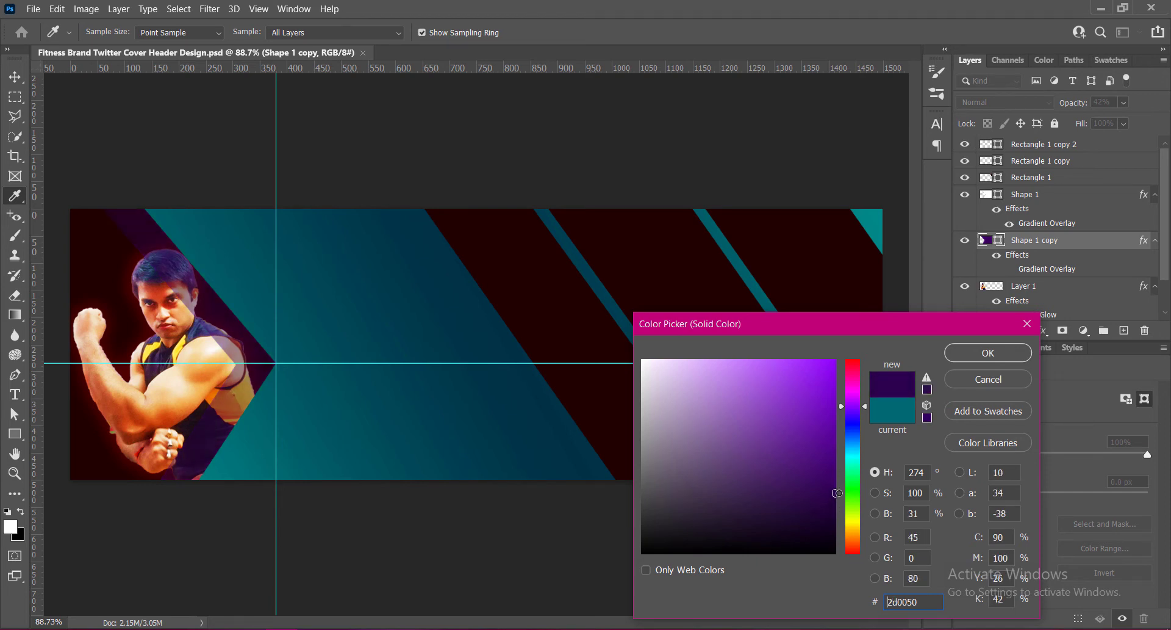
{"action": "left_click", "coordinate": [988, 352]}
{"action": "left_click", "coordinate": [1108, 102]}
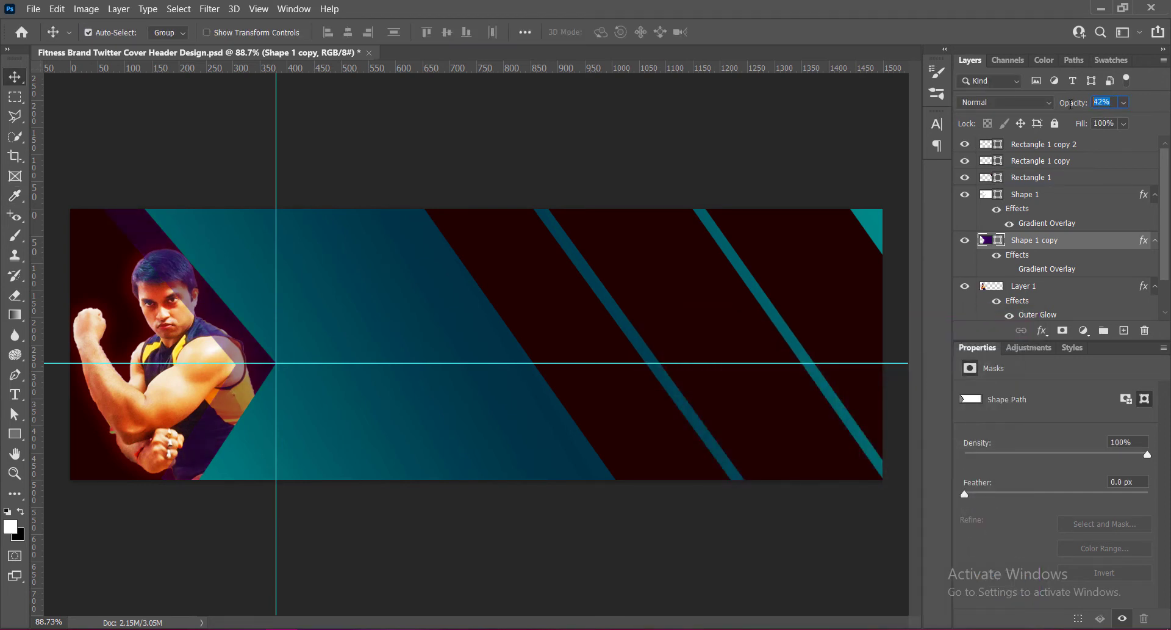
{"action": "type", "text": "39"}
Add an Outer Glow effect to Shape 1 copy with white (#ffffff) as its glow colour.
{"action": "double_click", "coordinate": [988, 242]}
{"action": "left_click", "coordinate": [568, 302]}
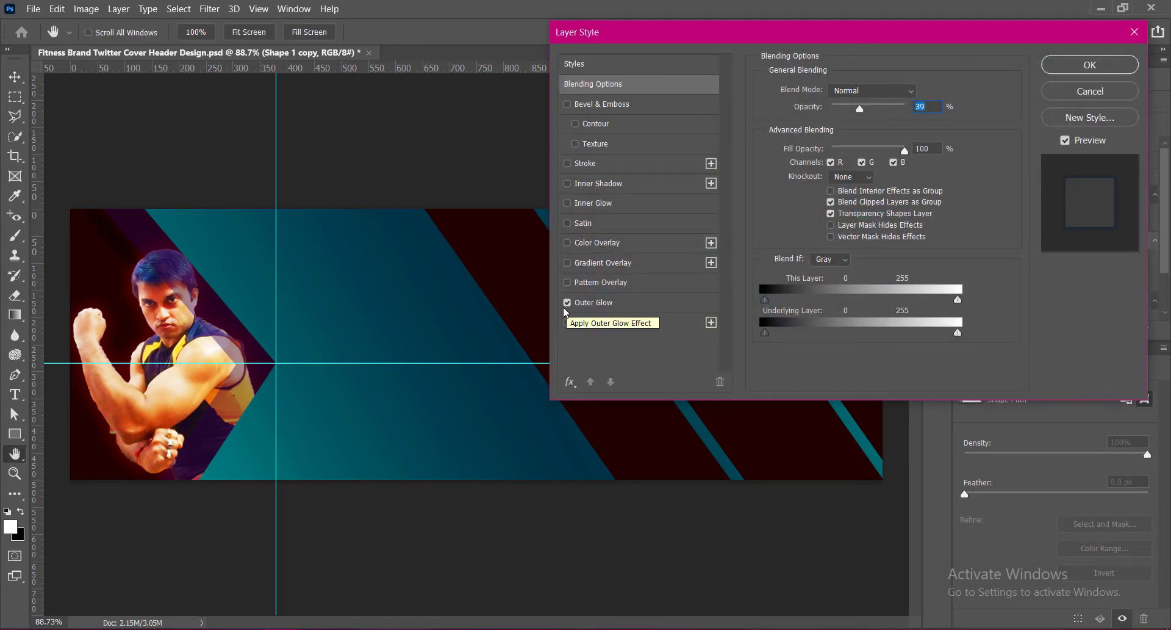
{"action": "left_click", "coordinate": [593, 302]}
{"action": "left_click", "coordinate": [798, 147]}
{"action": "left_click_drag", "start_coordinate": [677, 384], "coordinate": [625, 346]}
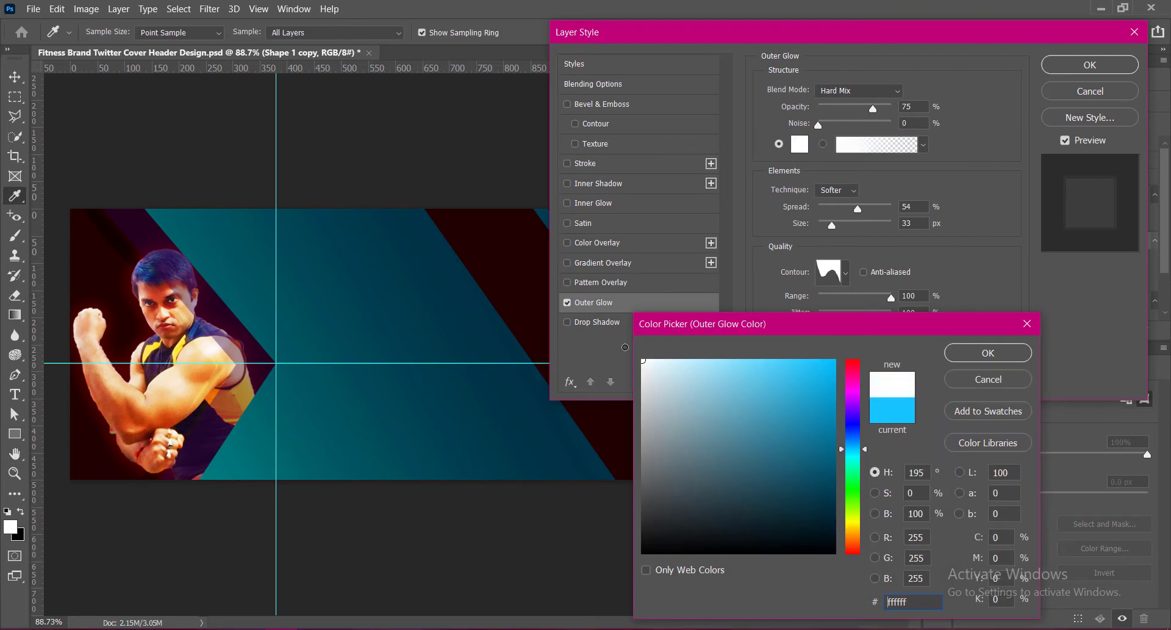
{"action": "left_click", "coordinate": [971, 354]}
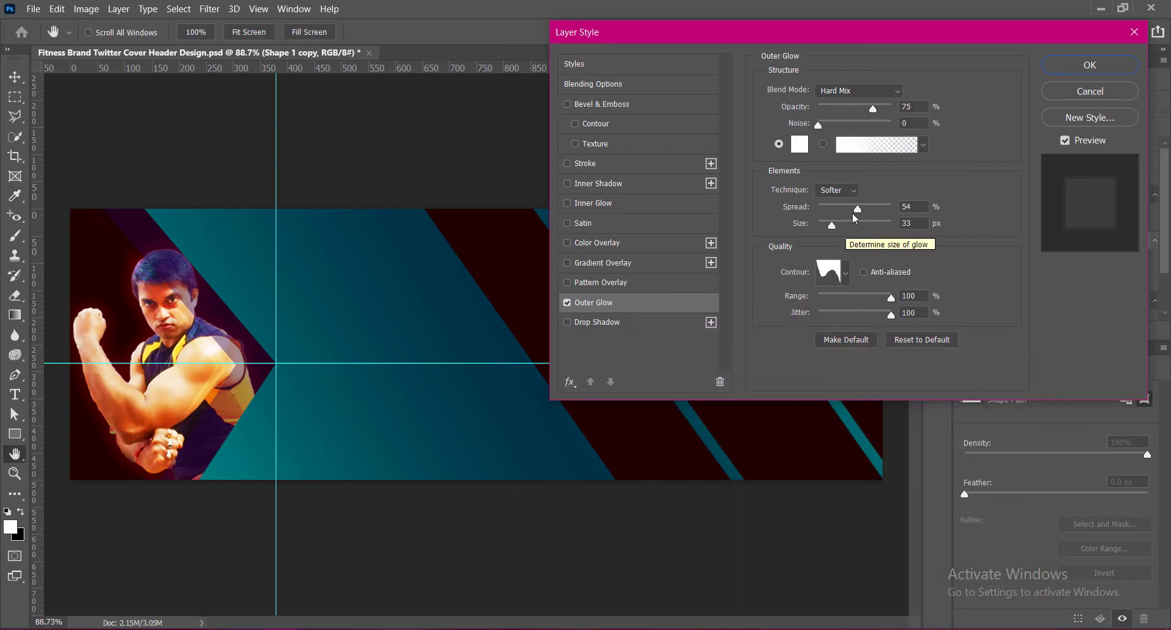
Set the shape's outer glow to 21% spread and 57 px size.
{"action": "left_click_drag", "start_coordinate": [854, 210], "coordinate": [838, 237]}
{"action": "left_click", "coordinate": [915, 209]}
{"action": "type", "text": "1"}
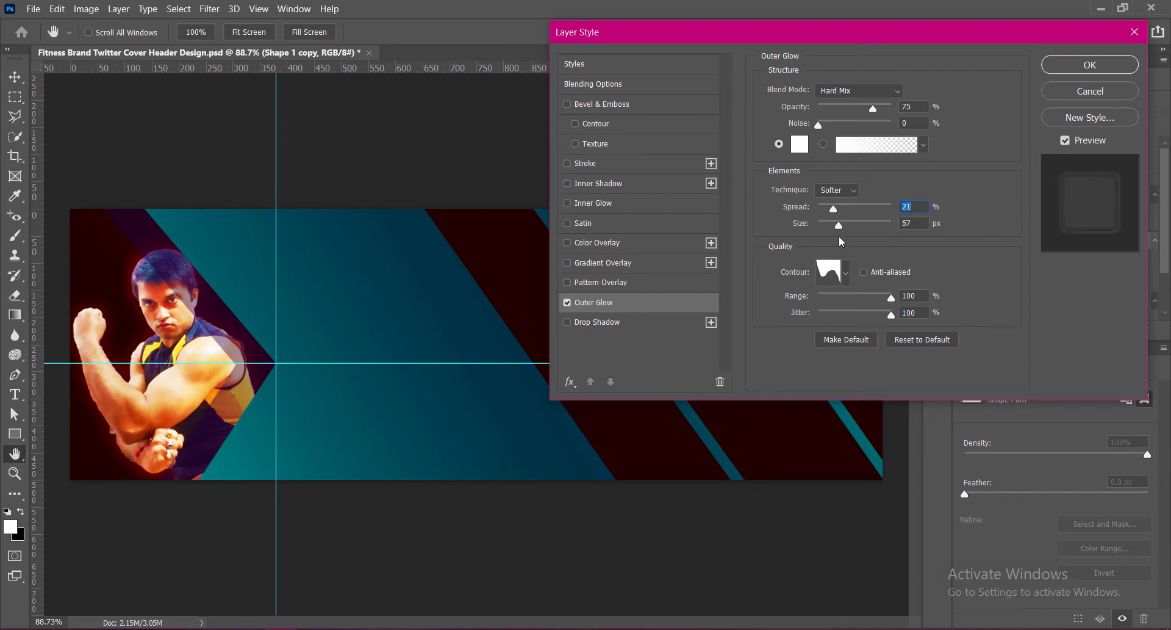
Try the Pin Light, Linear Light, Vivid Light, Hard Light and Soft Light blend modes on the shape's outer glow.
{"action": "left_click", "coordinate": [867, 90]}
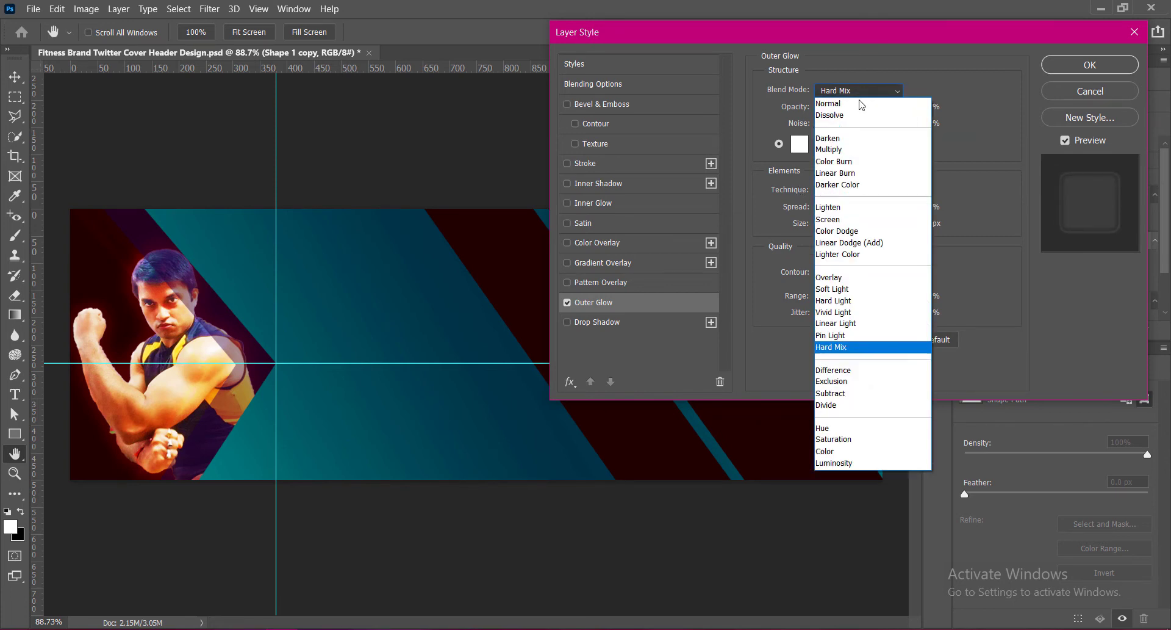
{"action": "left_click", "coordinate": [830, 335]}
{"action": "left_click", "coordinate": [880, 91]}
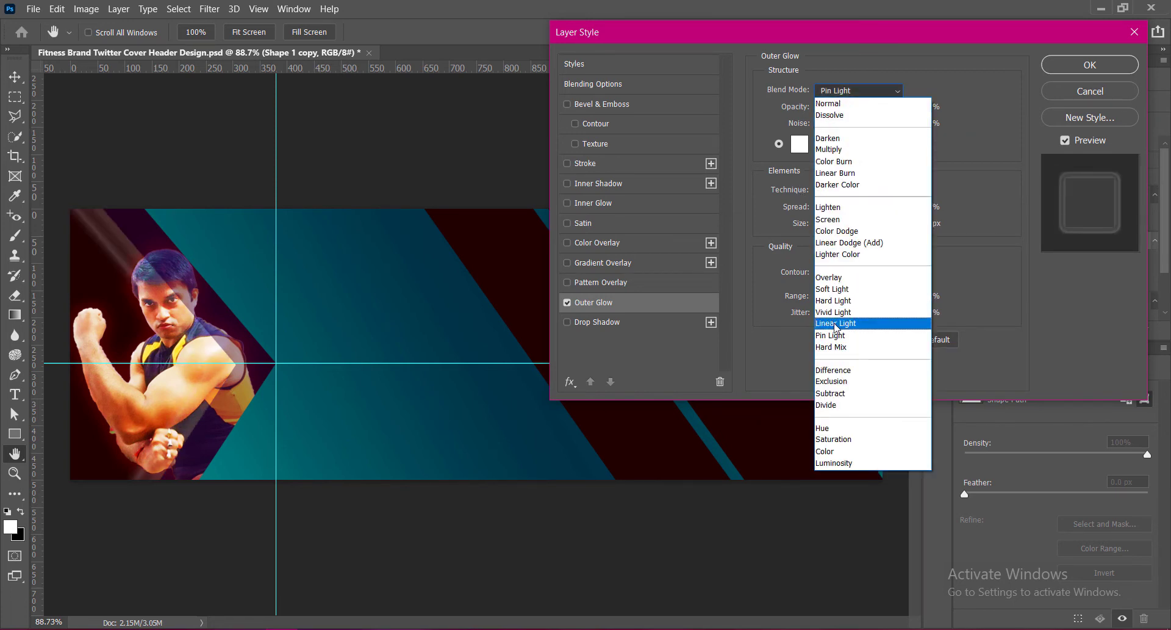
{"action": "left_click", "coordinate": [836, 323]}
{"action": "left_click", "coordinate": [852, 317]}
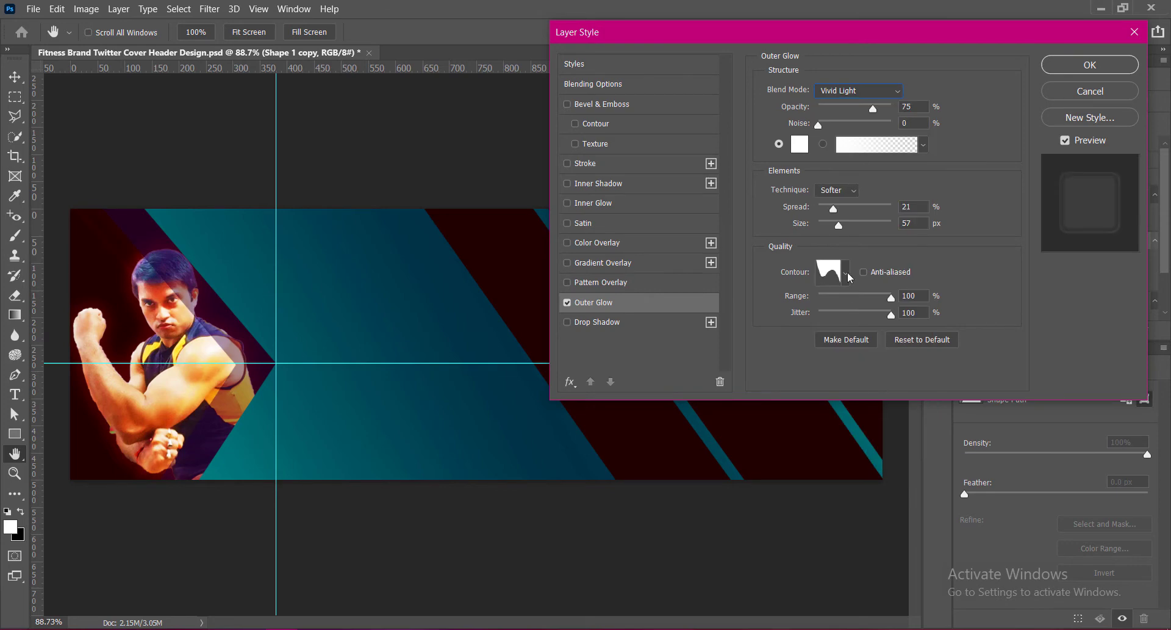
{"action": "left_click", "coordinate": [851, 91]}
{"action": "left_click", "coordinate": [825, 300]}
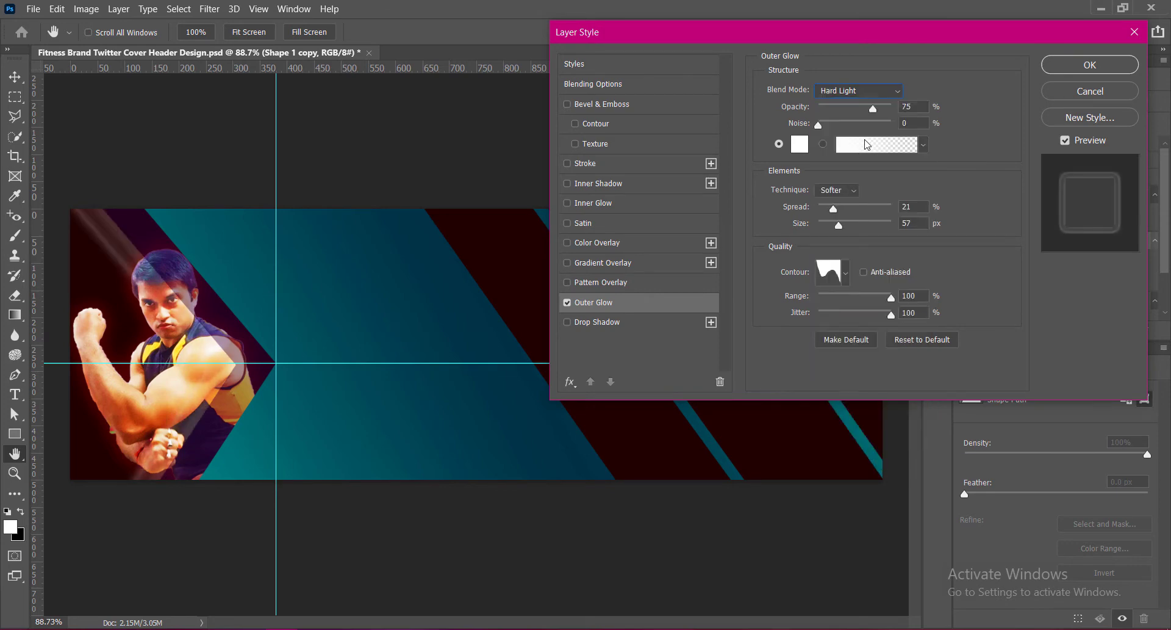
{"action": "left_click", "coordinate": [858, 90]}
{"action": "left_click", "coordinate": [832, 288]}
{"action": "left_click", "coordinate": [856, 92]}
{"action": "left_click", "coordinate": [834, 311]}
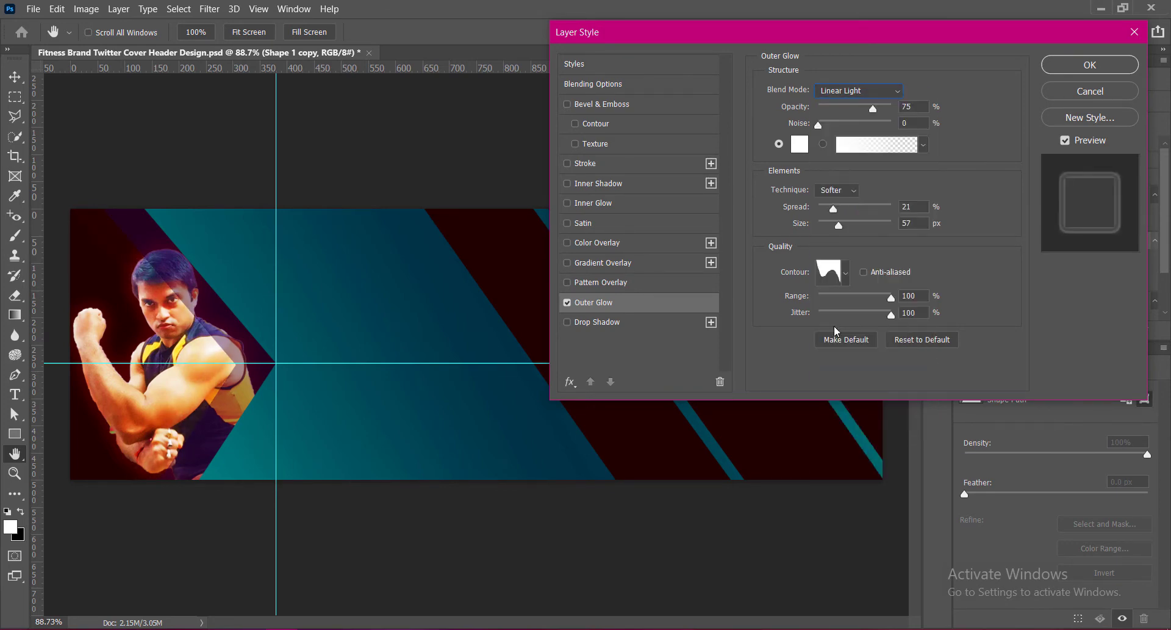
{"action": "left_click", "coordinate": [856, 91]}
{"action": "left_click", "coordinate": [840, 311]}
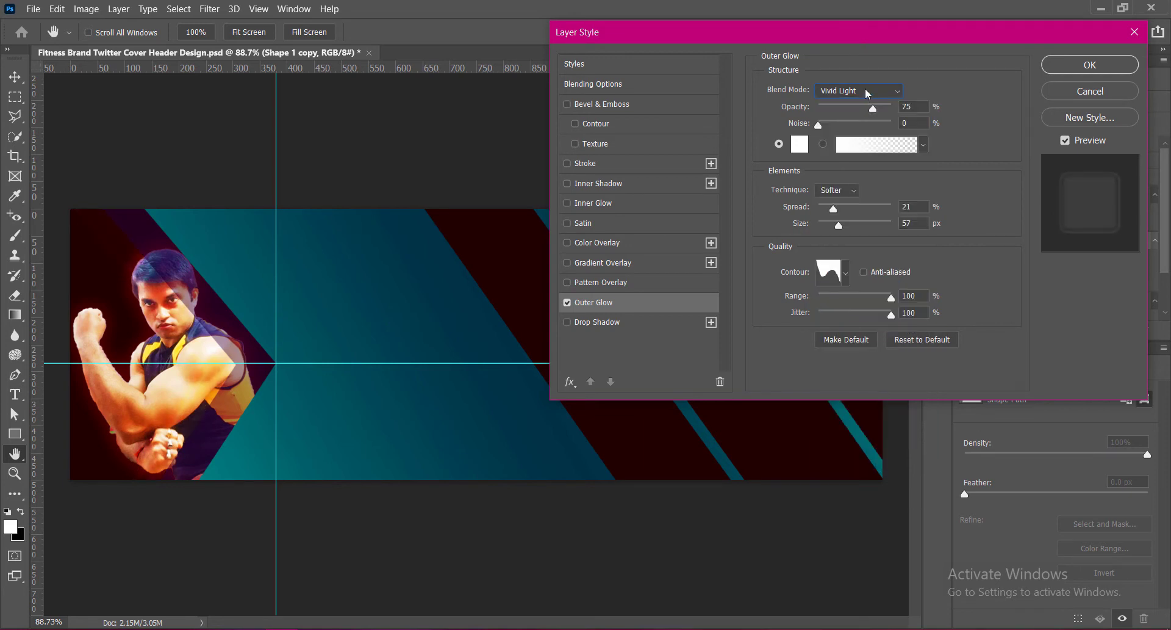
{"action": "left_click", "coordinate": [865, 92]}
{"action": "left_click", "coordinate": [854, 335]}
{"action": "left_click", "coordinate": [850, 92]}
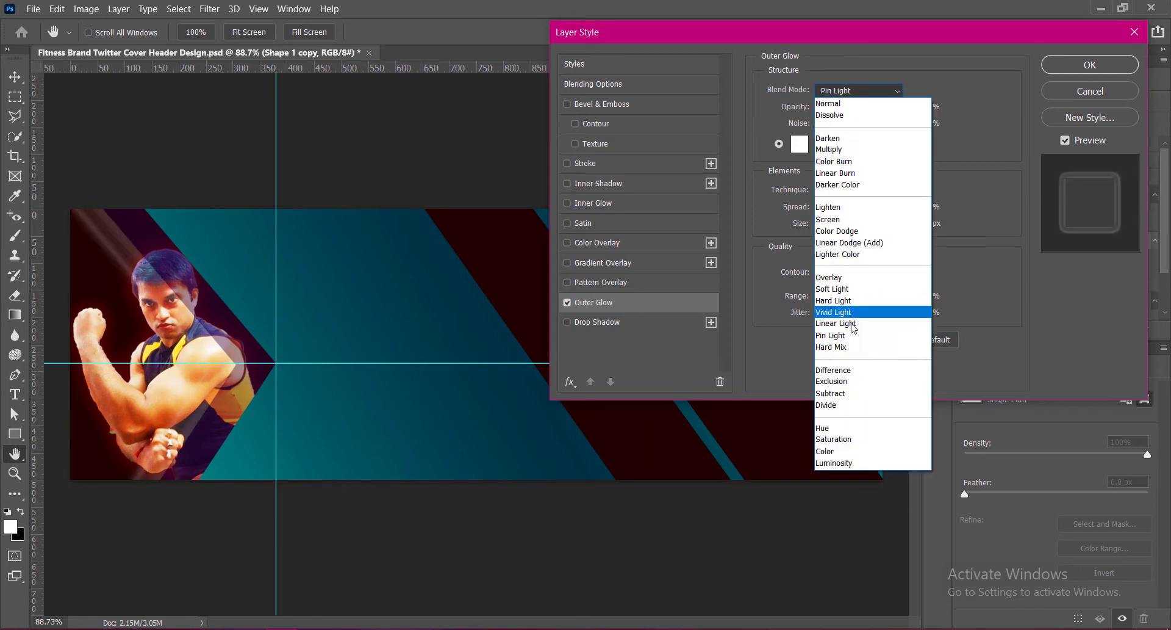
{"action": "left_click", "coordinate": [840, 312]}
{"action": "left_click", "coordinate": [857, 90]}
{"action": "left_click", "coordinate": [842, 314]}
{"action": "left_click", "coordinate": [858, 91]}
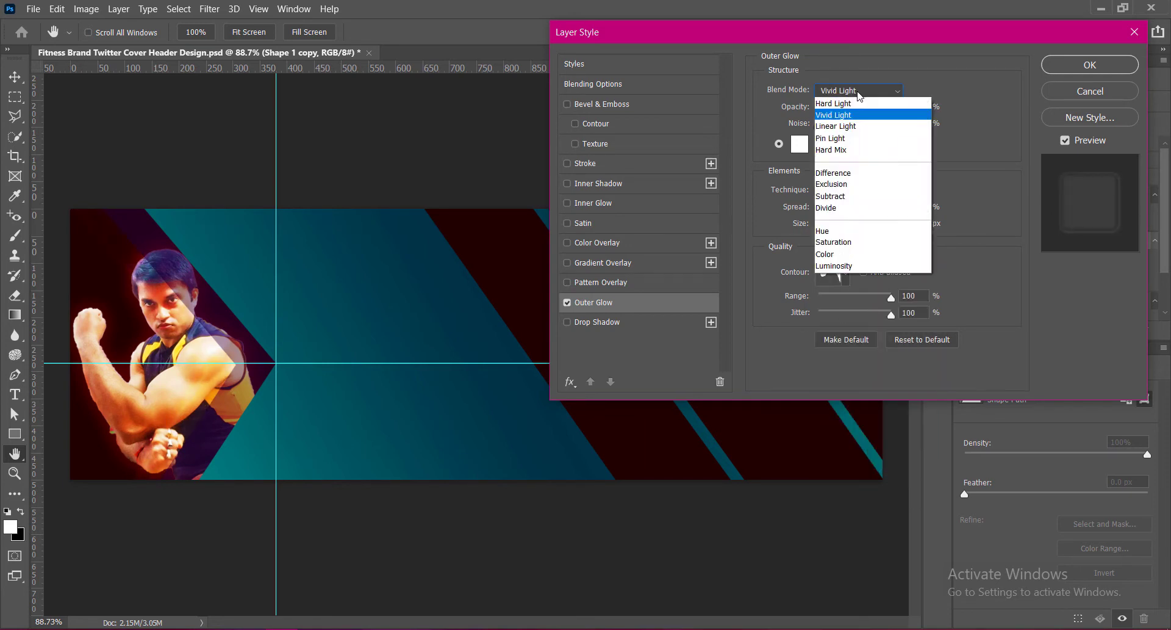
{"action": "left_click", "coordinate": [841, 312]}
Set the shape's outer glow to Pin Light blending with a size of 60 px.
{"action": "left_click", "coordinate": [857, 91]}
{"action": "left_click", "coordinate": [833, 338]}
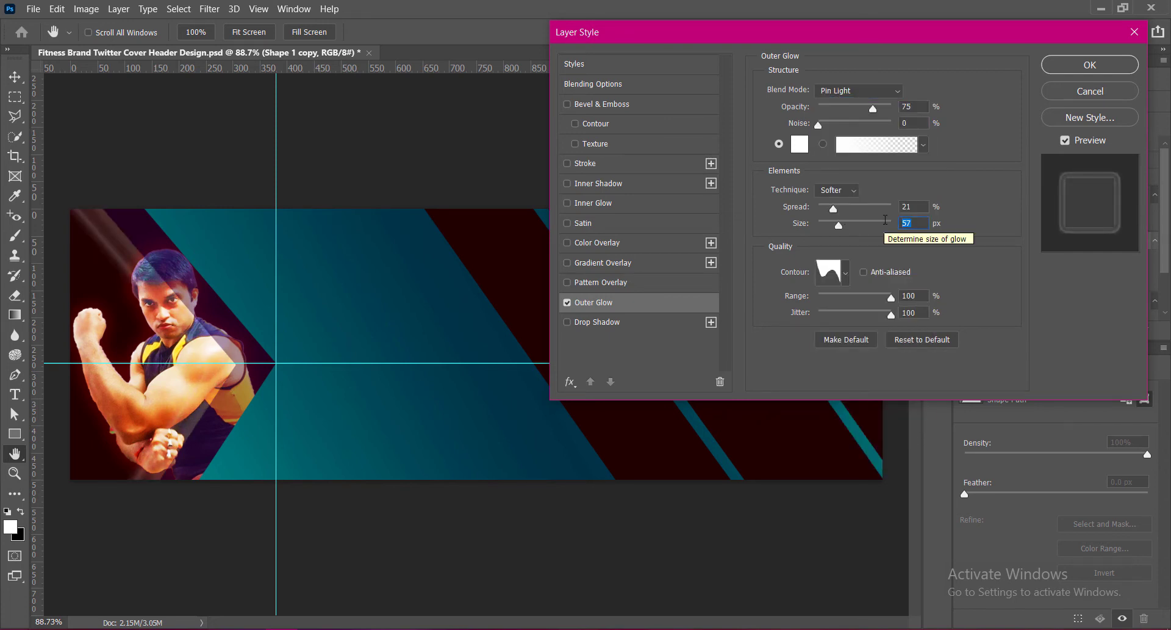
{"action": "type", "text": "75"}
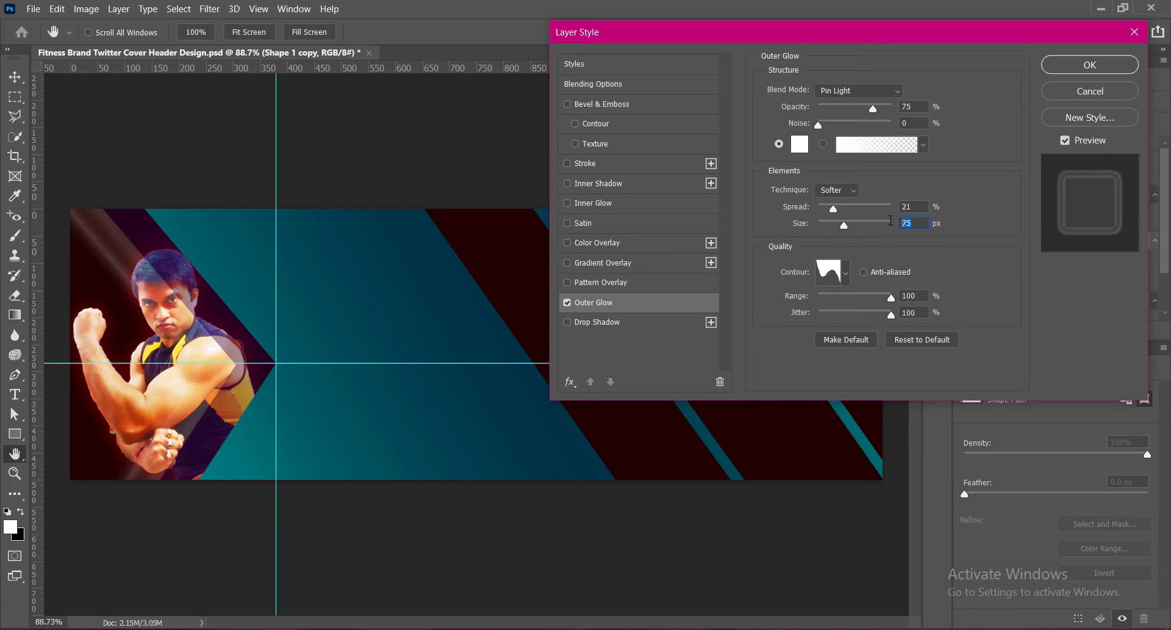
{"action": "type", "text": "60"}
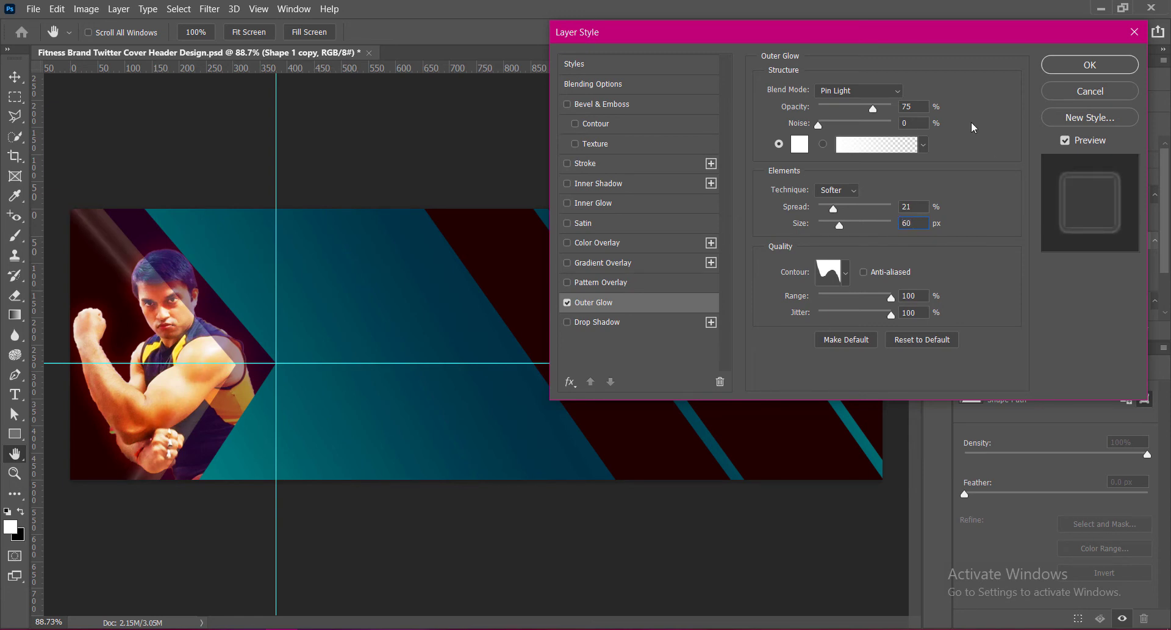
Try Ring - Double, Rounded Steps and several other contour presets on the shape's outer glow.
{"action": "left_click", "coordinate": [845, 273]}
{"action": "left_click", "coordinate": [726, 332]}
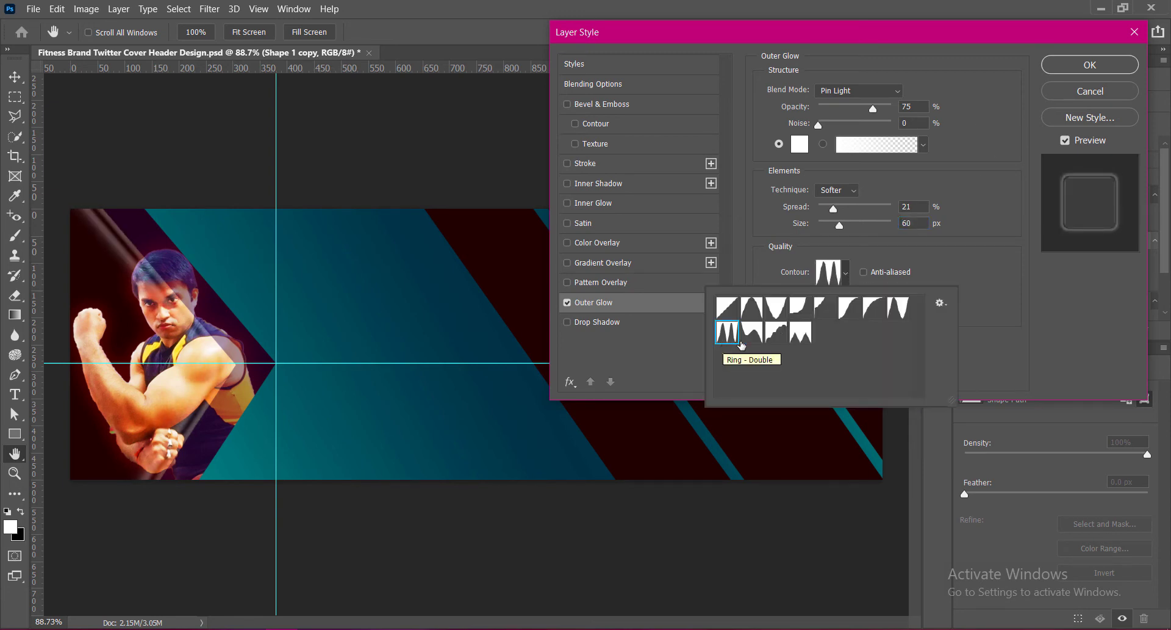
{"action": "left_click", "coordinate": [754, 314]}
{"action": "left_click", "coordinate": [756, 338]}
{"action": "left_click", "coordinate": [776, 333]}
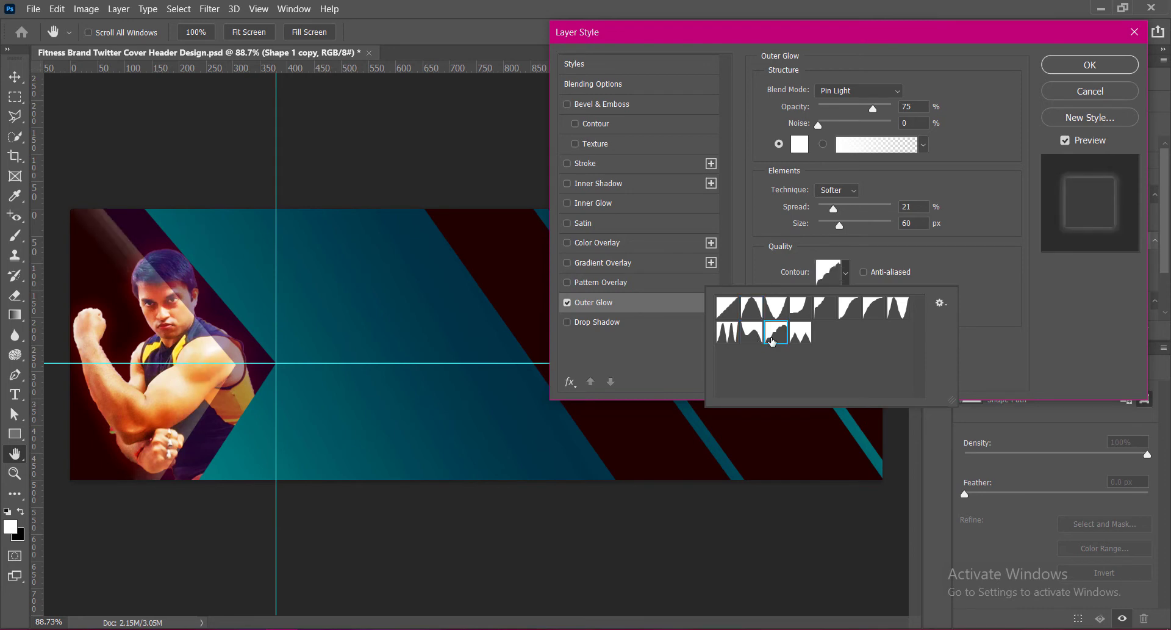
{"action": "left_click", "coordinate": [777, 308]}
{"action": "left_click", "coordinate": [801, 334]}
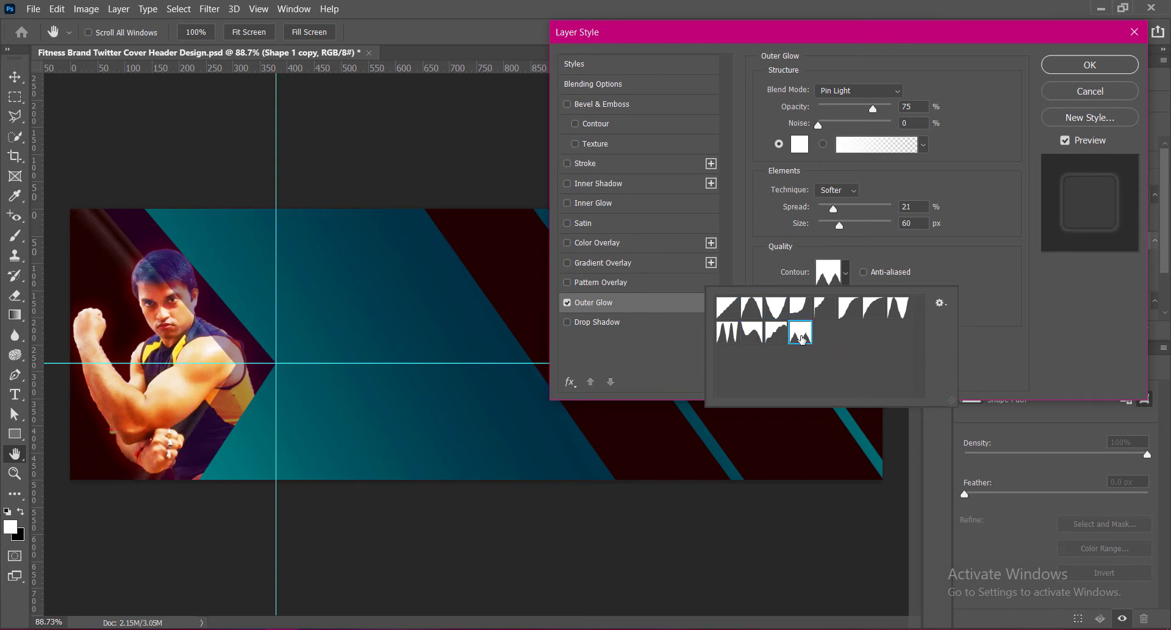
{"action": "left_click", "coordinate": [825, 313]}
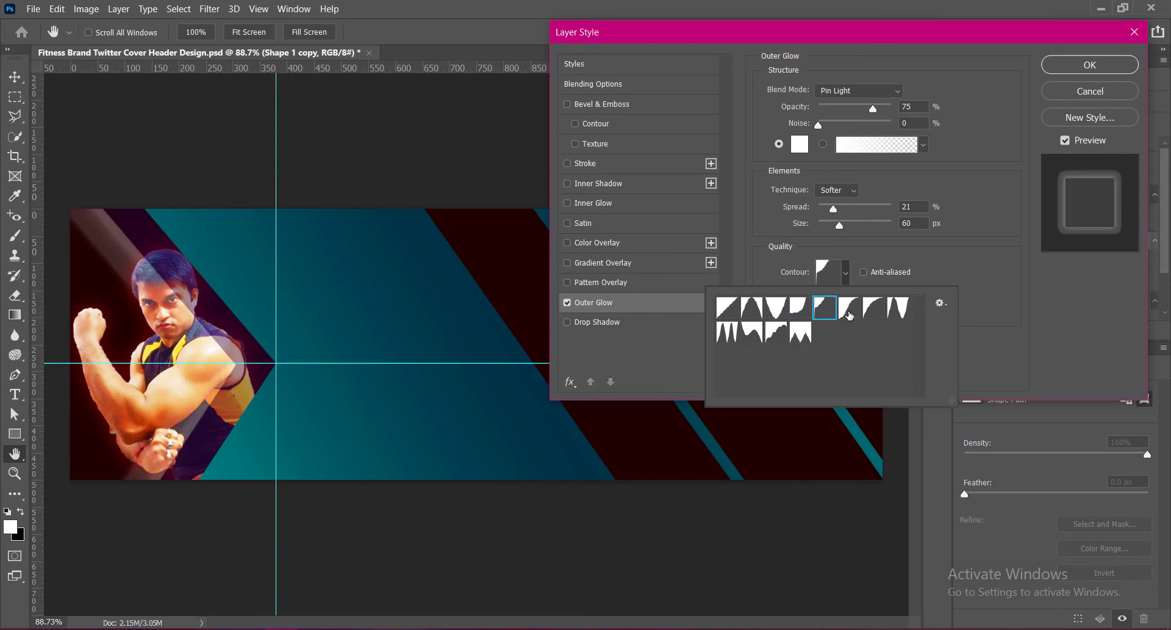
{"action": "left_click", "coordinate": [849, 312]}
{"action": "left_click", "coordinate": [897, 311]}
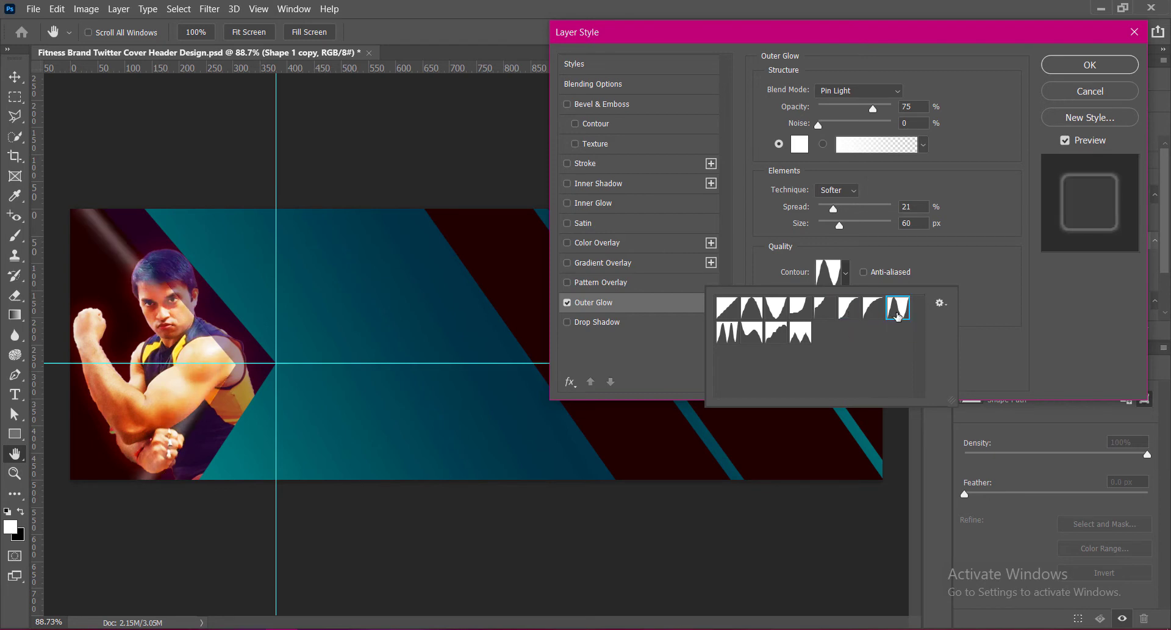
{"action": "left_click", "coordinate": [800, 334]}
{"action": "left_click", "coordinate": [778, 337]}
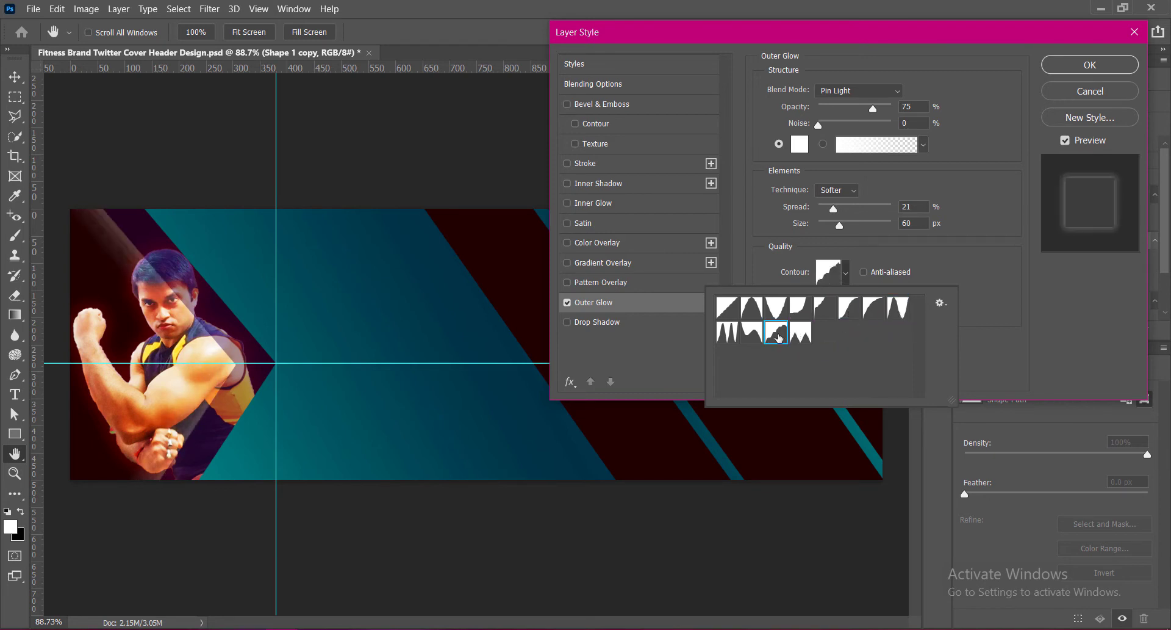
{"action": "left_click", "coordinate": [774, 312]}
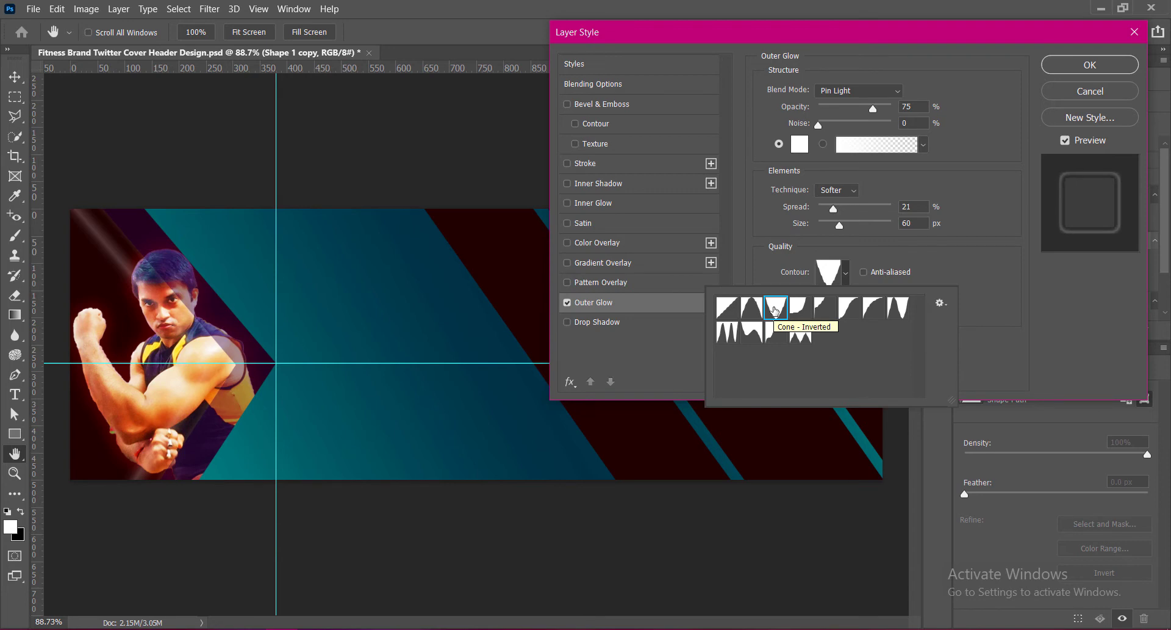
{"action": "left_click", "coordinate": [776, 334]}
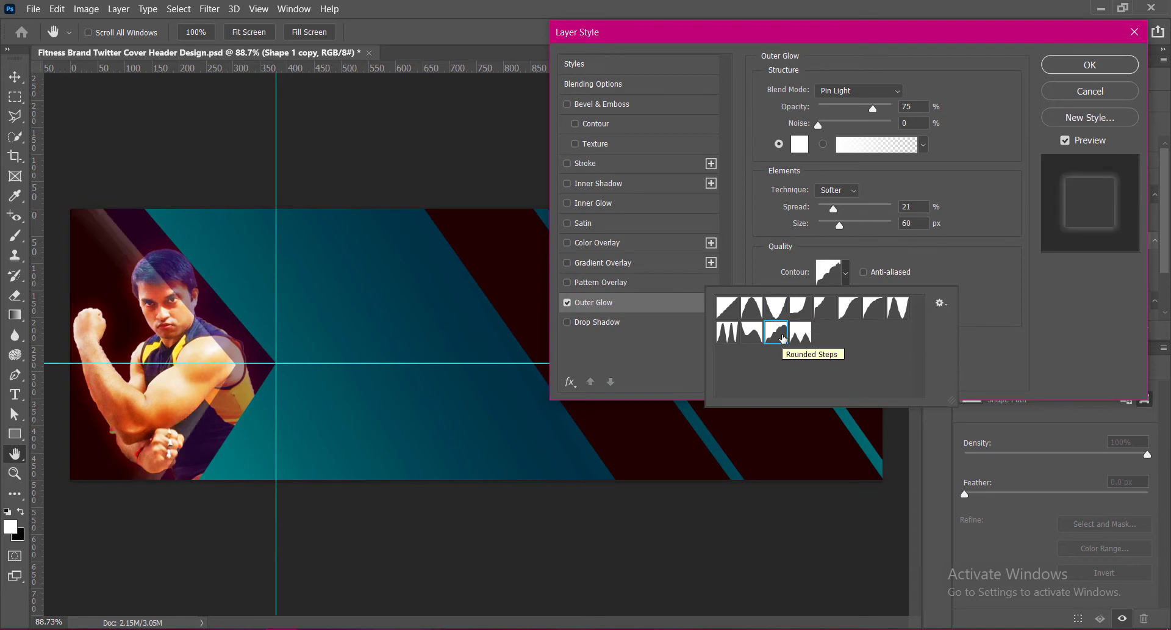
{"action": "left_click", "coordinate": [782, 313]}
{"action": "left_click", "coordinate": [803, 336]}
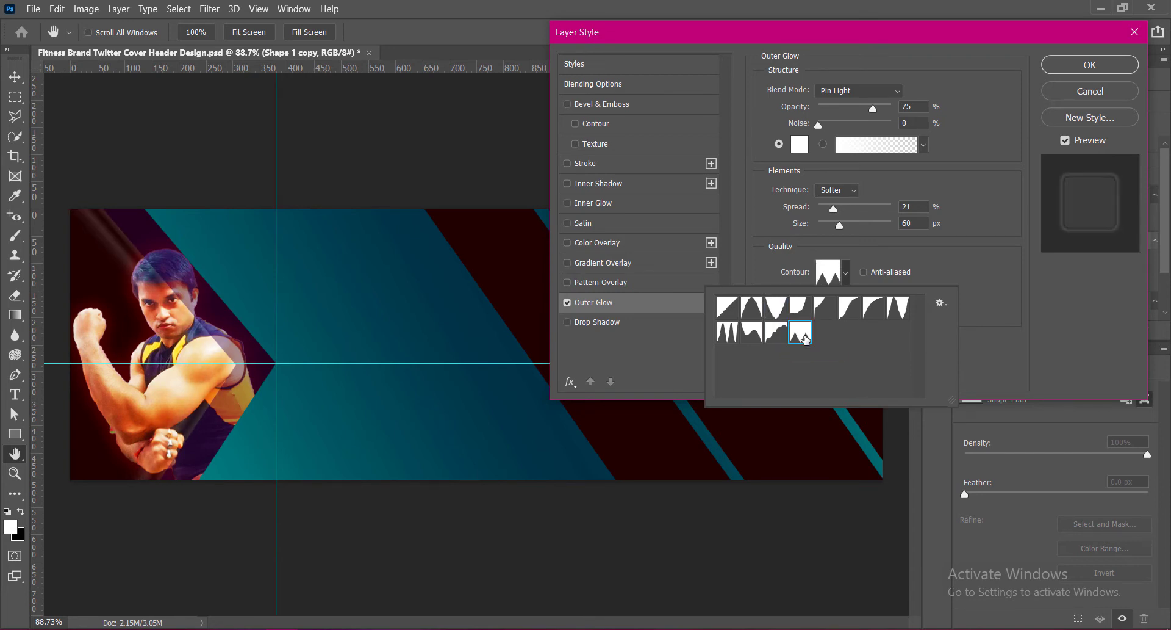
{"action": "left_click", "coordinate": [775, 332]}
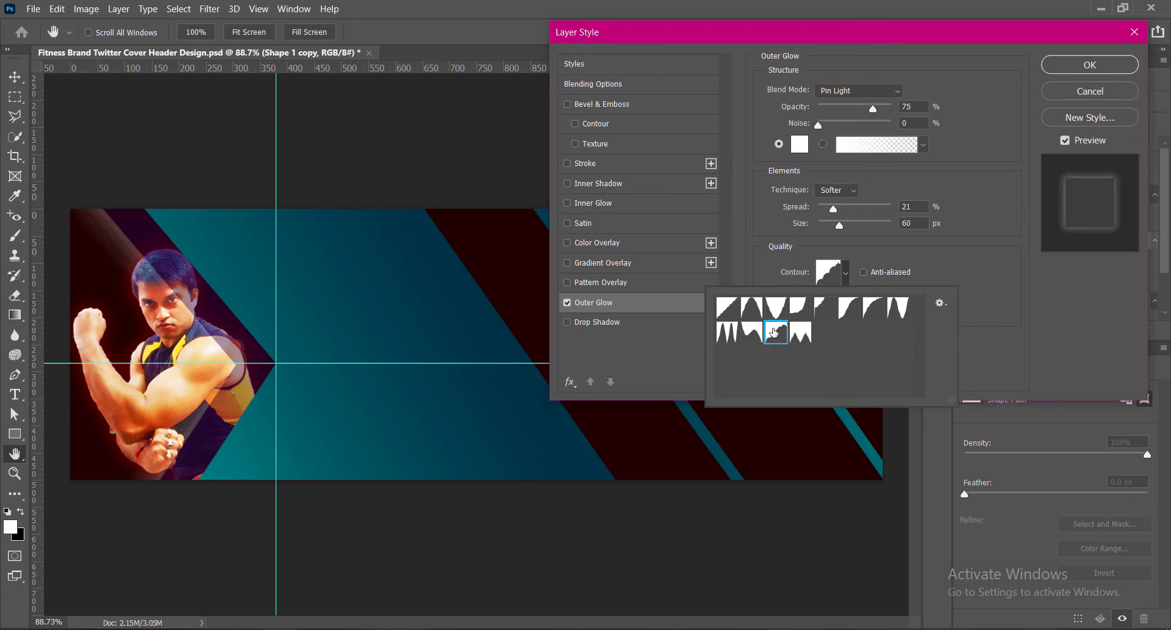
Set the outer glow's contour to Cone - Inverted and apply the layer style to Shape 1 copy.
{"action": "left_click", "coordinate": [775, 308]}
{"action": "left_click", "coordinate": [800, 310]}
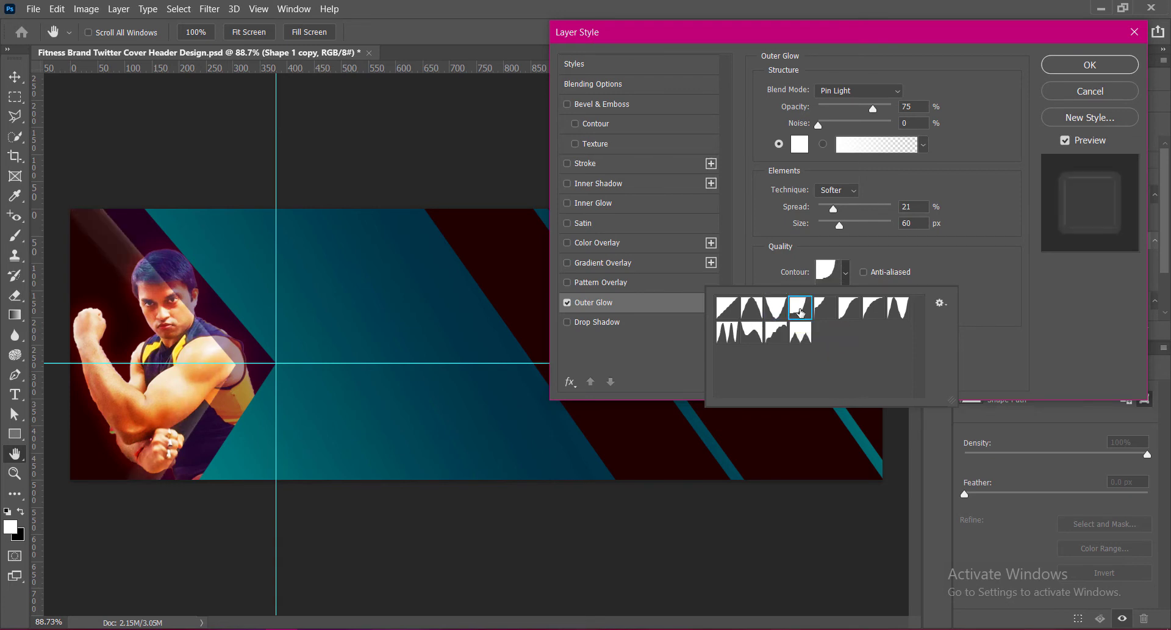
{"action": "left_click", "coordinate": [777, 309]}
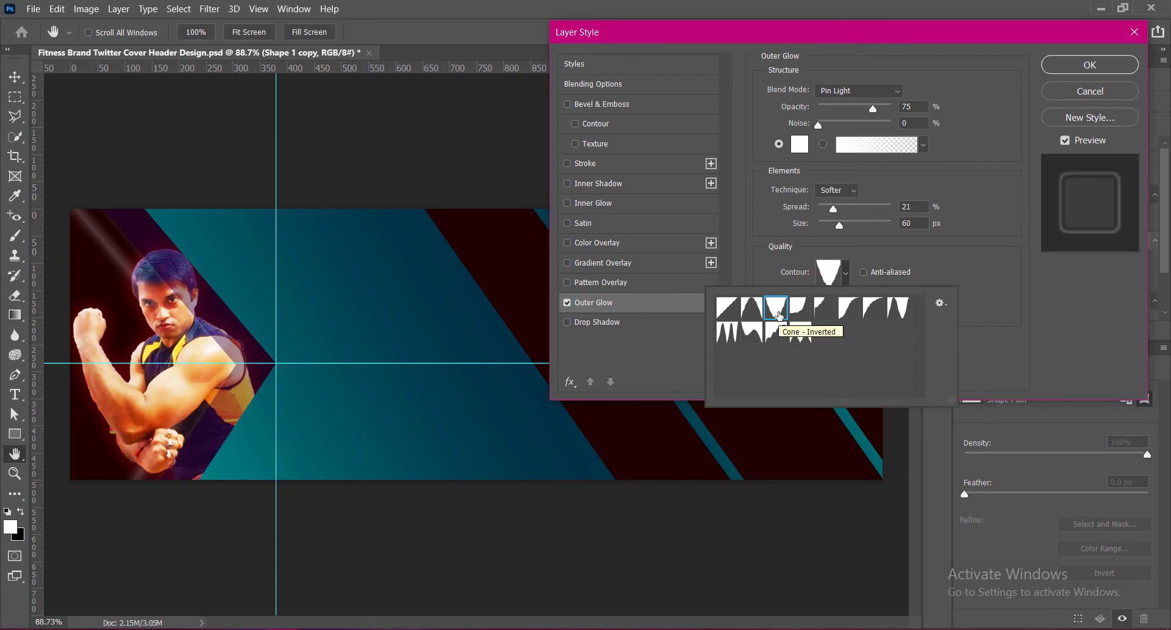
{"action": "left_click", "coordinate": [1032, 298]}
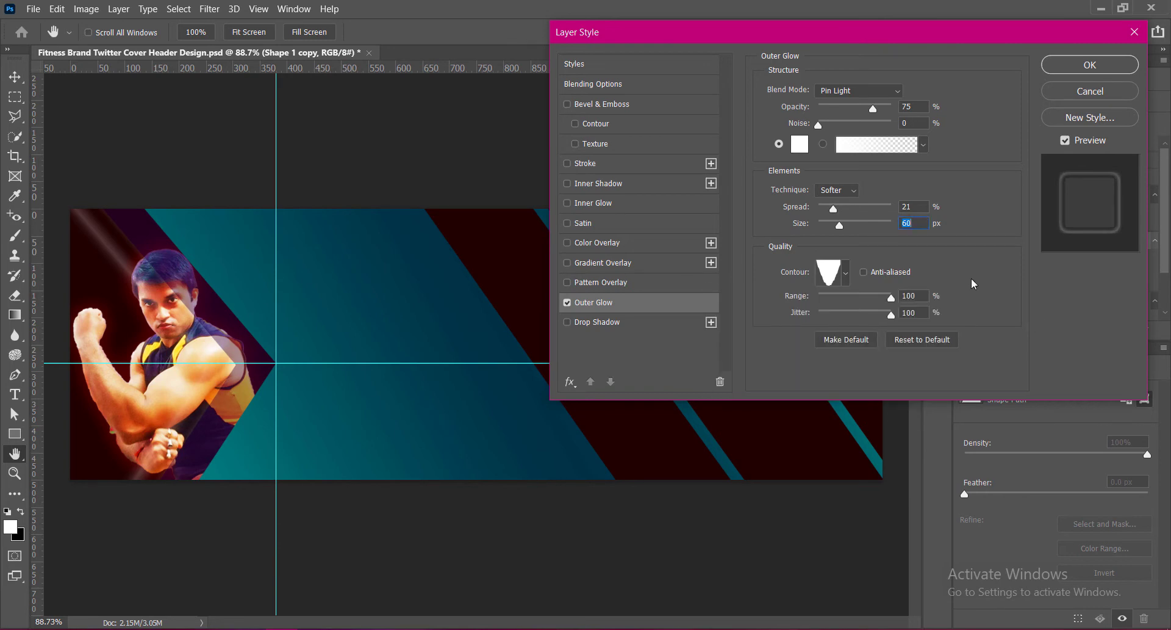
{"action": "left_click", "coordinate": [1091, 65]}
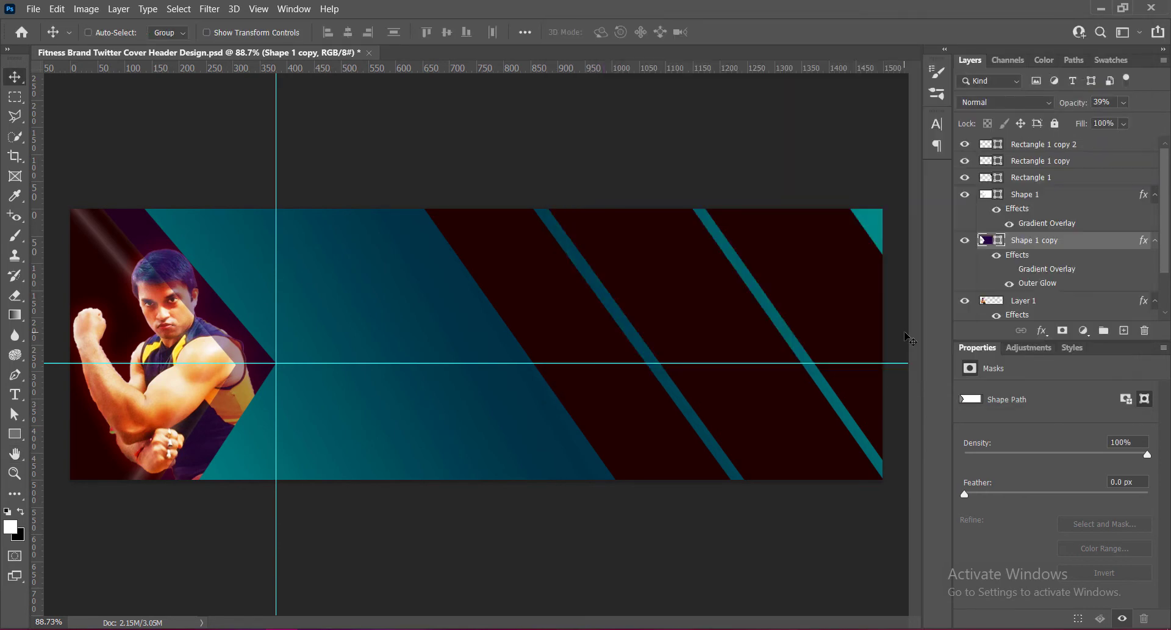
Group the Rectangle 1, Rectangle 1 copy and Rectangle 1 copy 2 layers.
{"action": "left_click", "coordinate": [1031, 177]}
{"action": "left_click", "coordinate": [1031, 144], "text": "shift"}
{"action": "key", "text": "ctrl+g"}
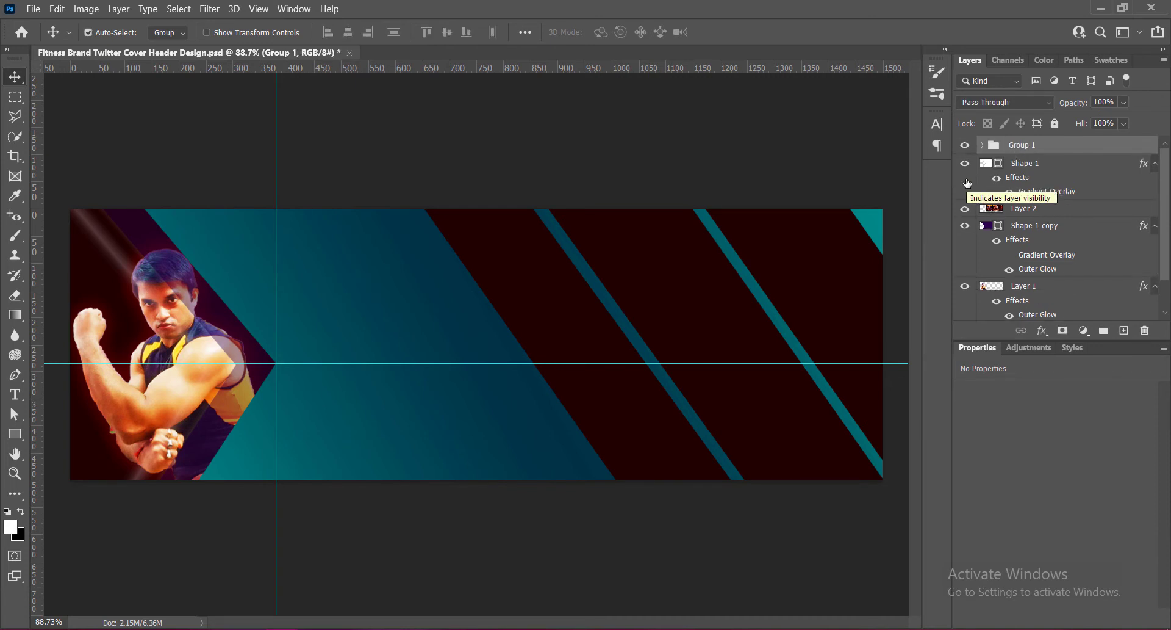
On a new layer above the group, draw a rectangle about 898 × 633 px covering the banner's dark banded area.
{"action": "left_click", "coordinate": [1125, 330]}
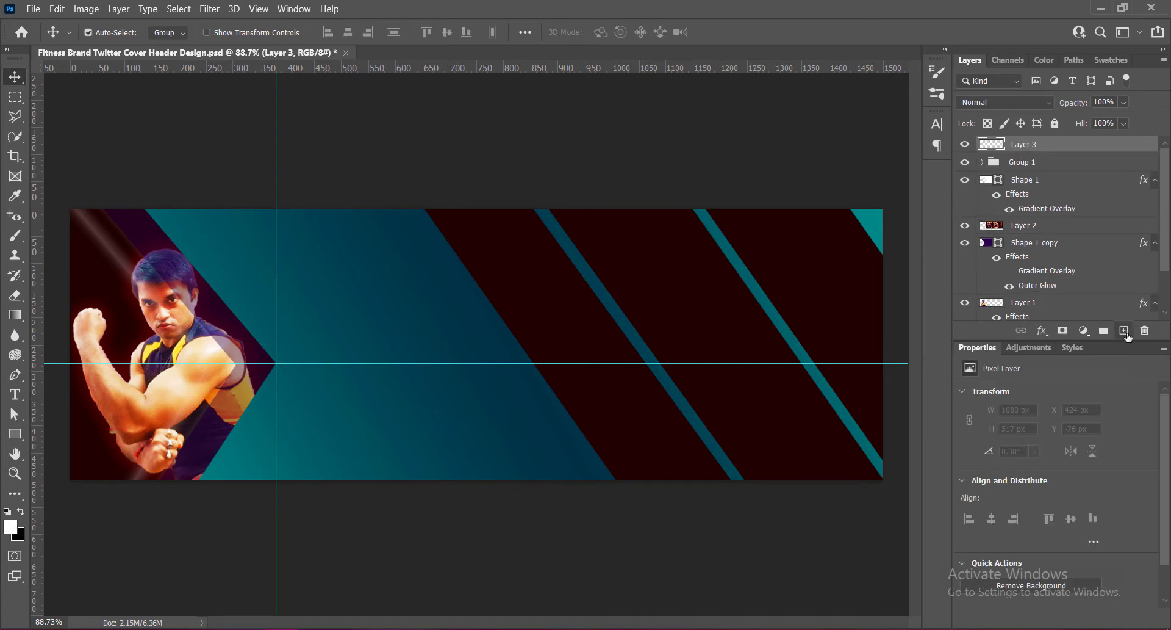
{"action": "key", "text": "u"}
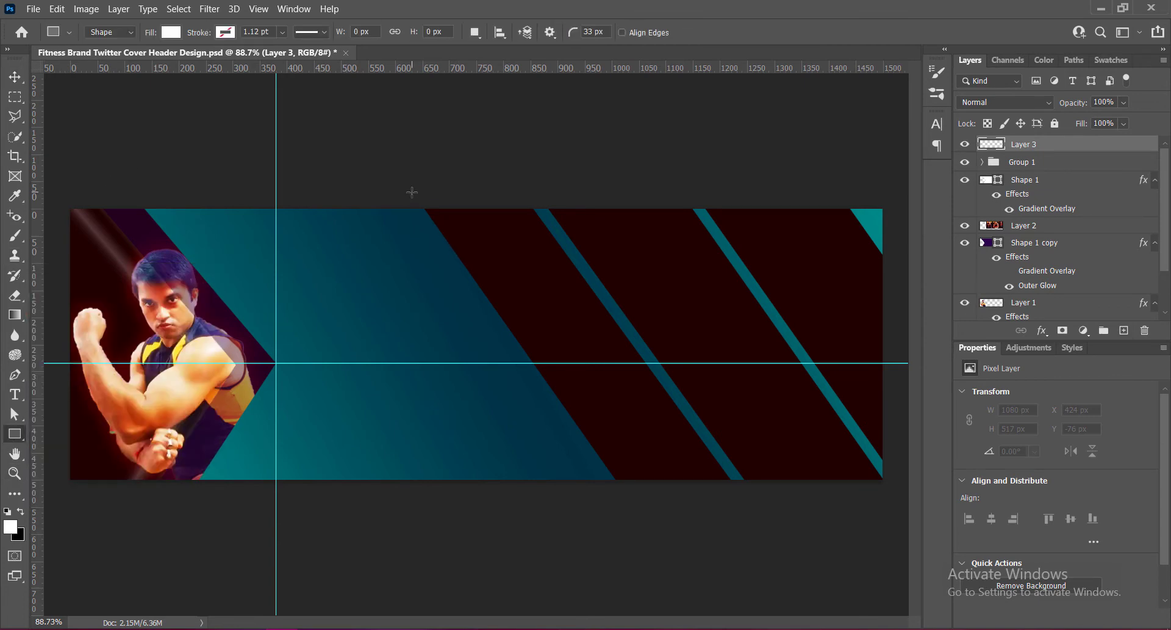
{"action": "left_click_drag", "start_coordinate": [412, 192], "coordinate": [897, 533]}
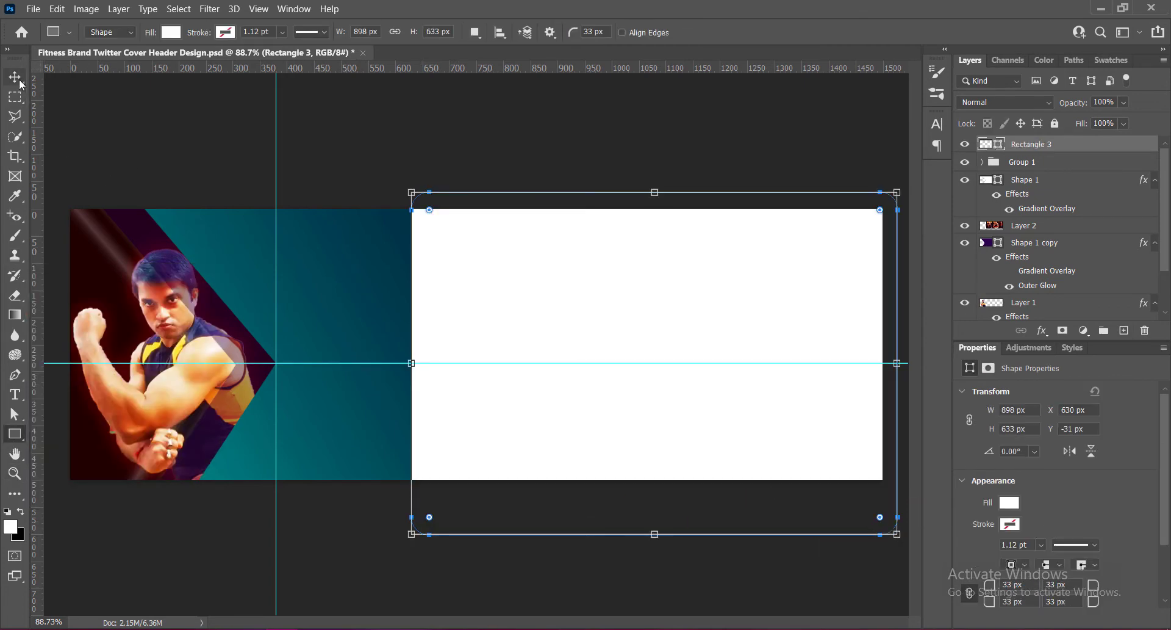
Fill the new rectangle with the dark red #200000 sampled from the background behind the fitness photo.
{"action": "left_click", "coordinate": [19, 81]}
{"action": "double_click", "coordinate": [986, 145]}
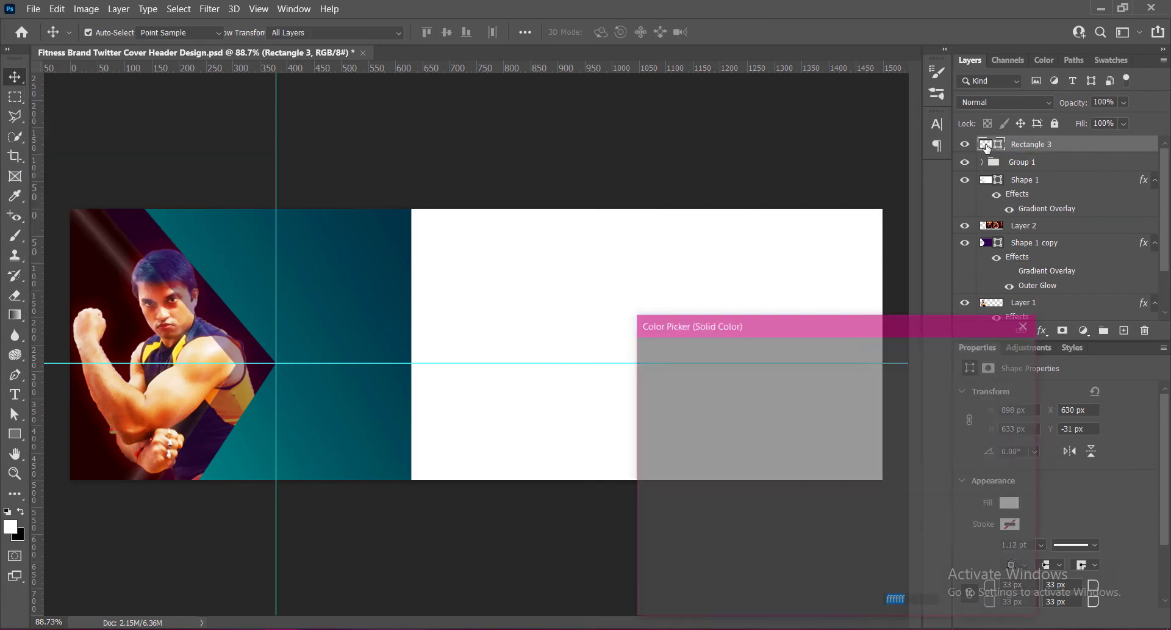
{"action": "left_click", "coordinate": [115, 285]}
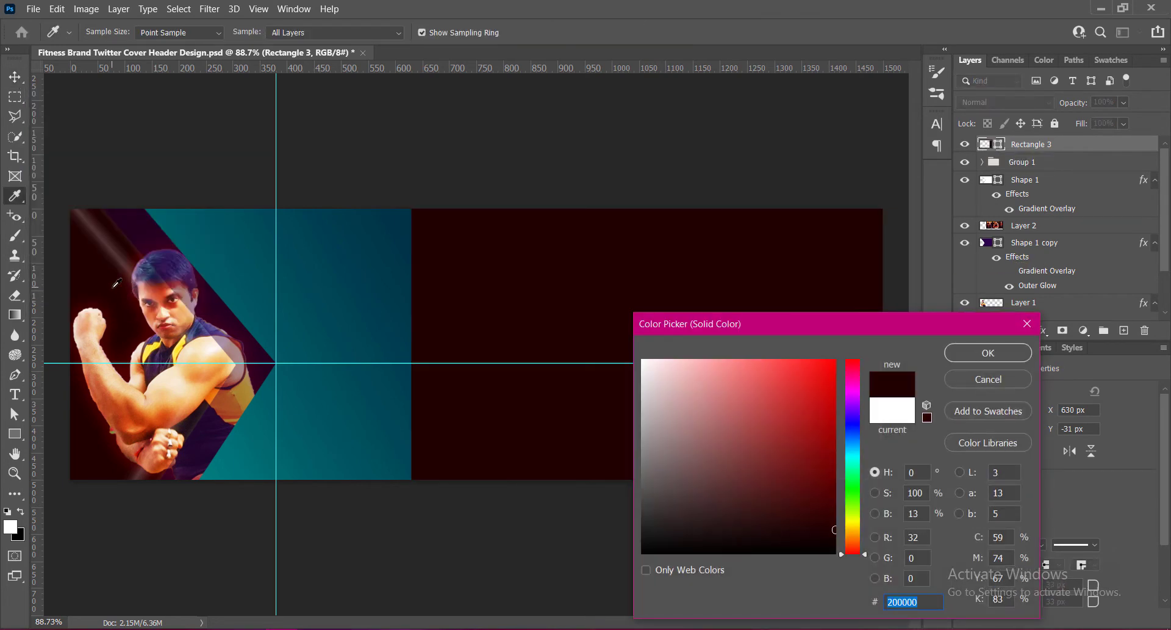
{"action": "left_click", "coordinate": [988, 353]}
Add Bevel & Emboss and Pattern Overlay effects to Rectangle 3 and open the pattern overlay settings.
{"action": "right_click", "coordinate": [980, 147]}
{"action": "left_click", "coordinate": [993, 150]}
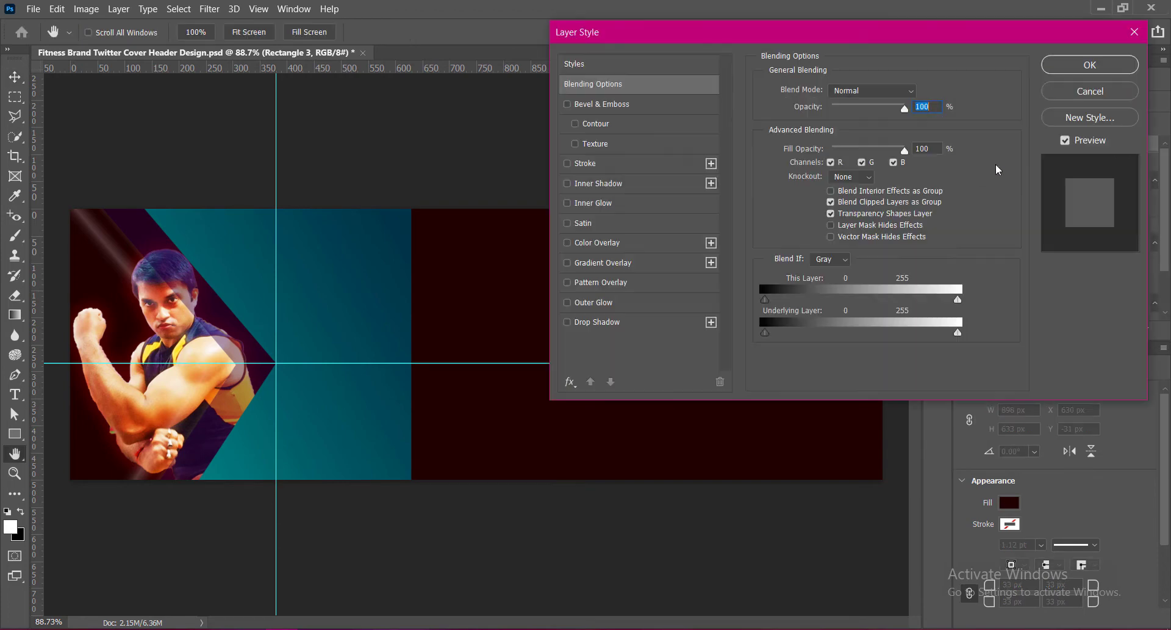
{"action": "left_click", "coordinate": [575, 144]}
{"action": "left_click", "coordinate": [576, 144]}
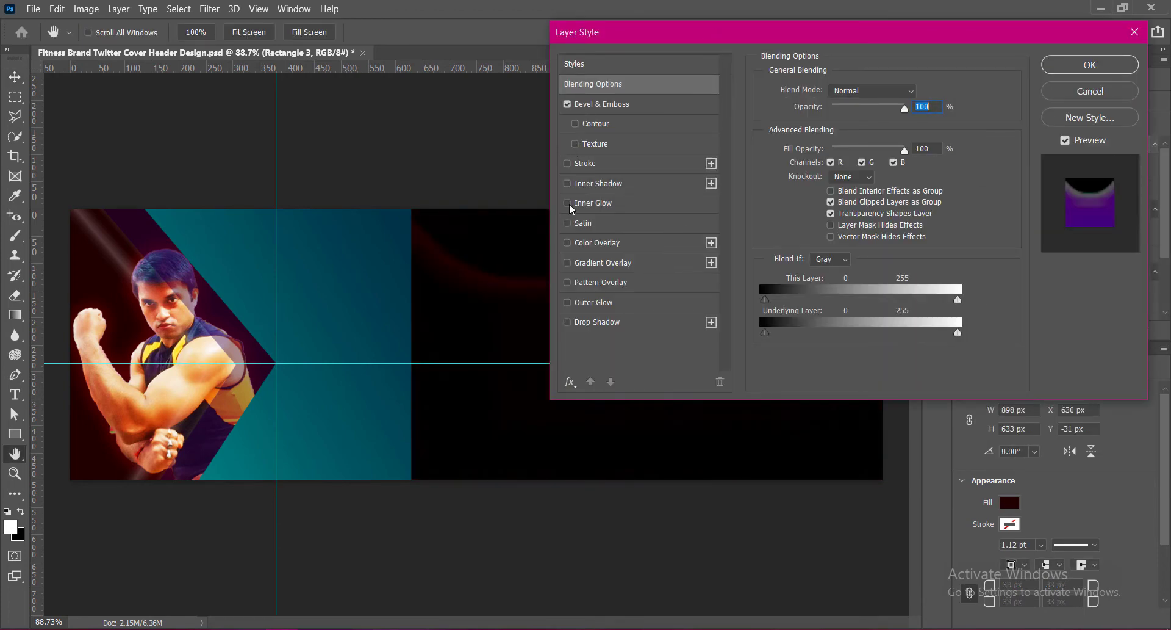
{"action": "left_click", "coordinate": [567, 282]}
{"action": "left_click_drag", "start_coordinate": [670, 33], "coordinate": [96, 12]}
{"action": "left_click", "coordinate": [102, 263]}
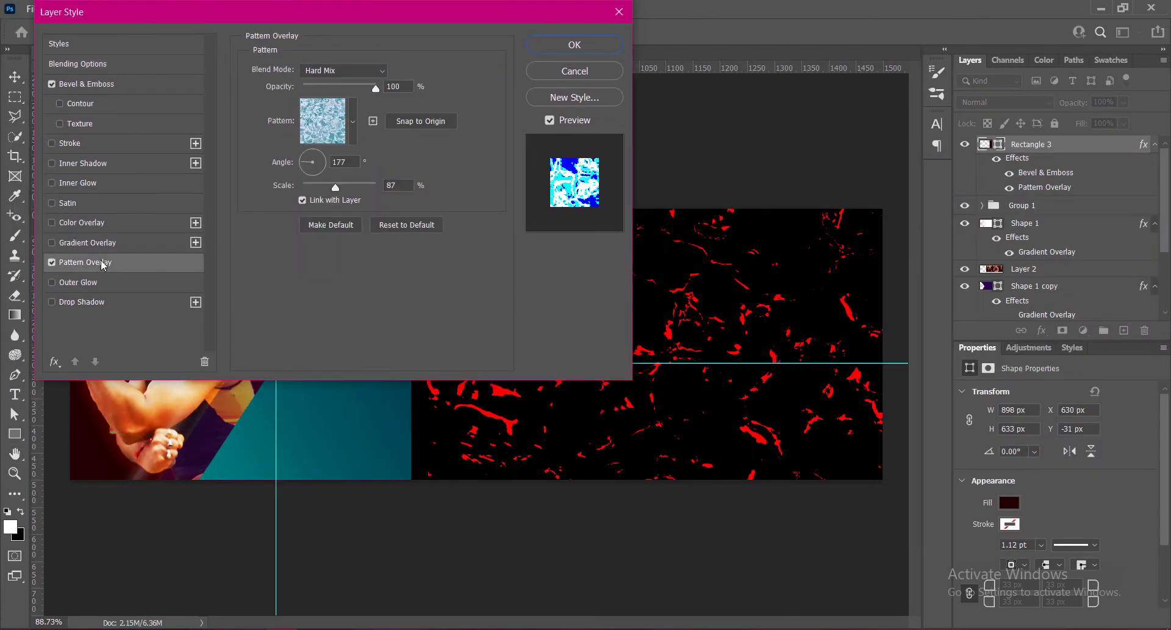
Choose the grey pattern from the Water group for the rectangle's pattern overlay.
{"action": "left_click", "coordinate": [353, 124]}
{"action": "left_click", "coordinate": [213, 212]}
{"action": "left_click", "coordinate": [215, 259]}
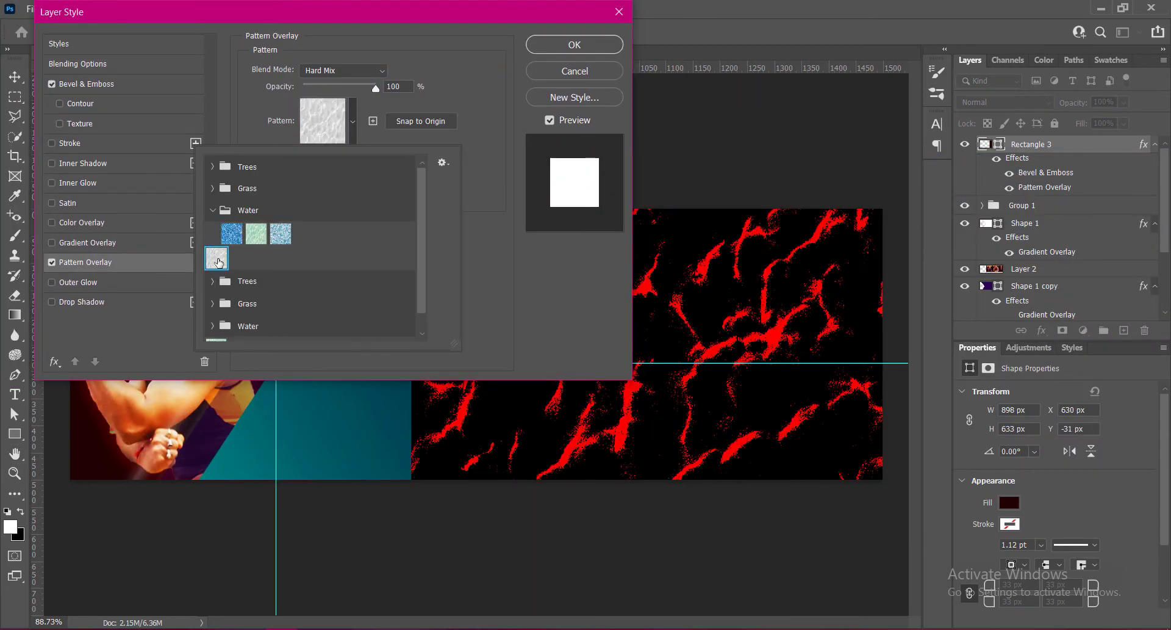
{"action": "left_click", "coordinate": [519, 260]}
Try Vivid Light, Color Burn, Overlay, Hard Light and other blend modes on the rectangle's pattern overlay.
{"action": "left_click", "coordinate": [357, 71]}
{"action": "left_click", "coordinate": [342, 269]}
{"action": "left_click", "coordinate": [358, 72]}
{"action": "left_click", "coordinate": [324, 281]}
{"action": "left_click", "coordinate": [358, 72]}
{"action": "left_click", "coordinate": [321, 292]}
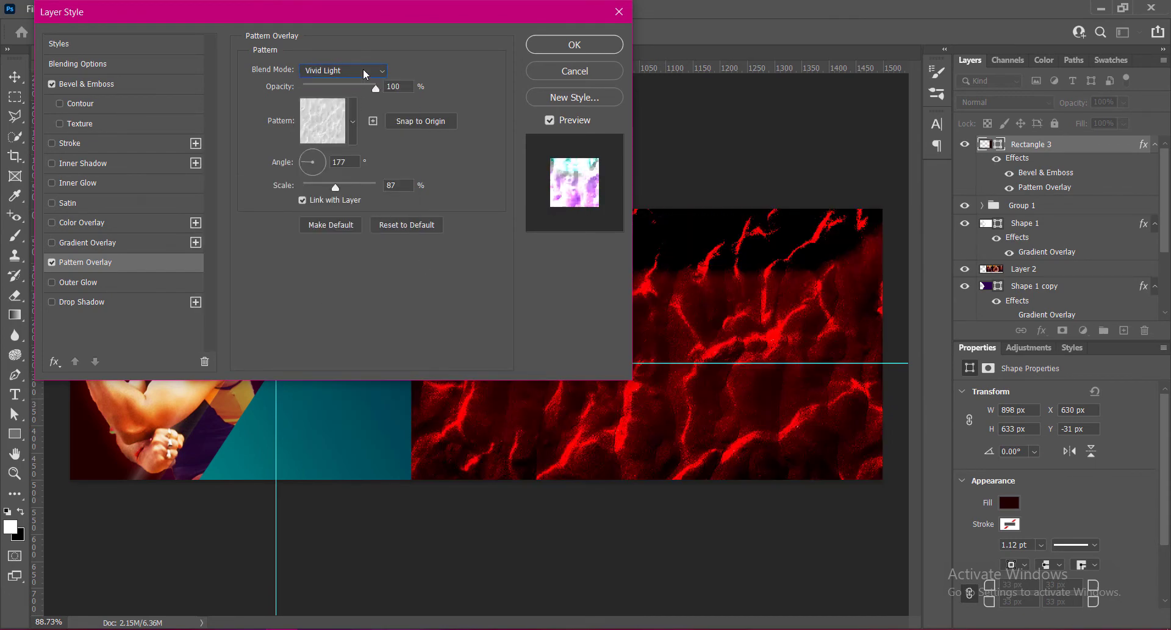
{"action": "left_click", "coordinate": [365, 72]}
{"action": "left_click", "coordinate": [322, 303]}
{"action": "left_click", "coordinate": [358, 71]}
{"action": "left_click", "coordinate": [321, 316]}
{"action": "left_click", "coordinate": [348, 72]}
{"action": "left_click", "coordinate": [321, 84]}
{"action": "left_click", "coordinate": [347, 71]}
{"action": "left_click", "coordinate": [324, 142]}
{"action": "left_click", "coordinate": [348, 72]}
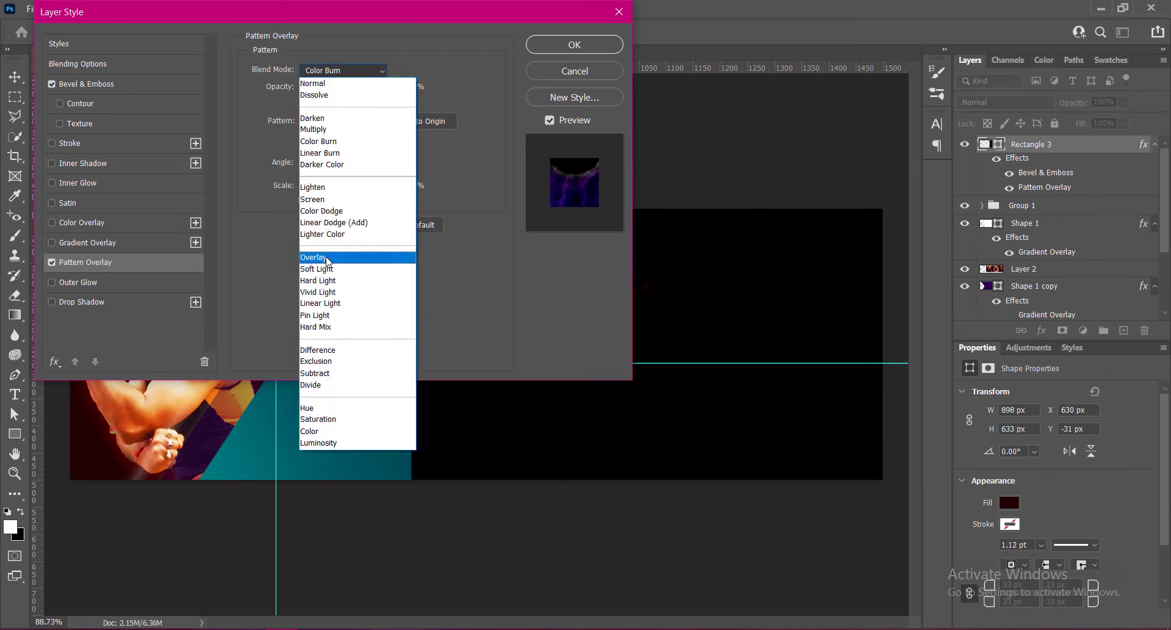
{"action": "left_click", "coordinate": [320, 258]}
{"action": "left_click", "coordinate": [348, 72]}
{"action": "left_click", "coordinate": [321, 281]}
{"action": "left_click", "coordinate": [321, 269]}
{"action": "left_click", "coordinate": [345, 72]}
{"action": "left_click", "coordinate": [318, 299]}
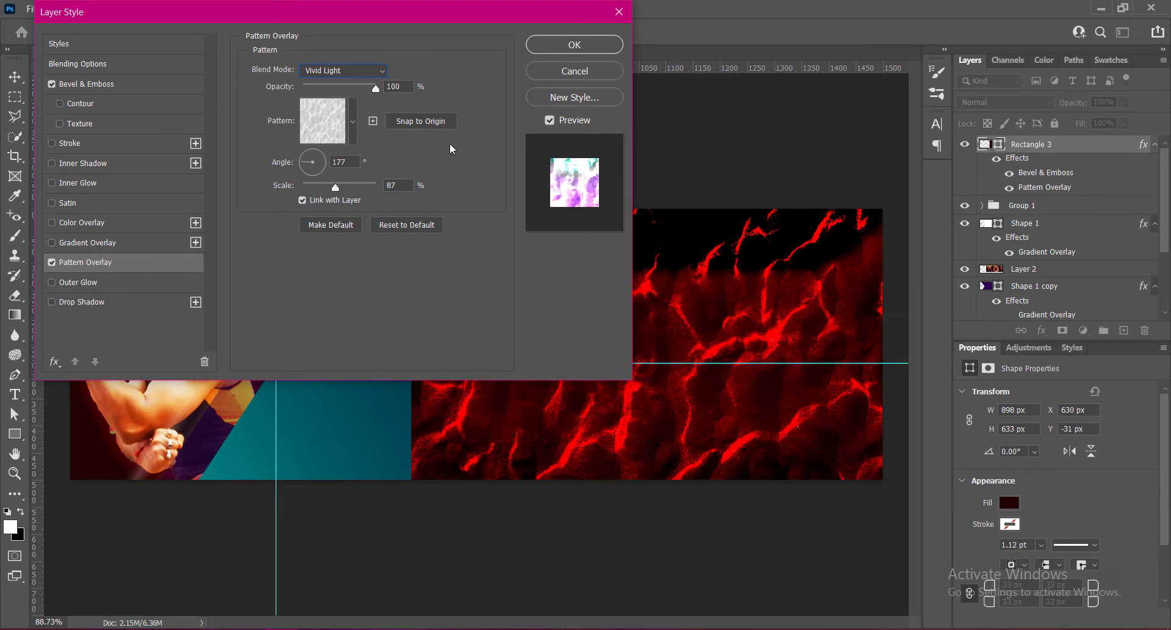
{"action": "left_click", "coordinate": [386, 71]}
{"action": "left_click", "coordinate": [321, 287]}
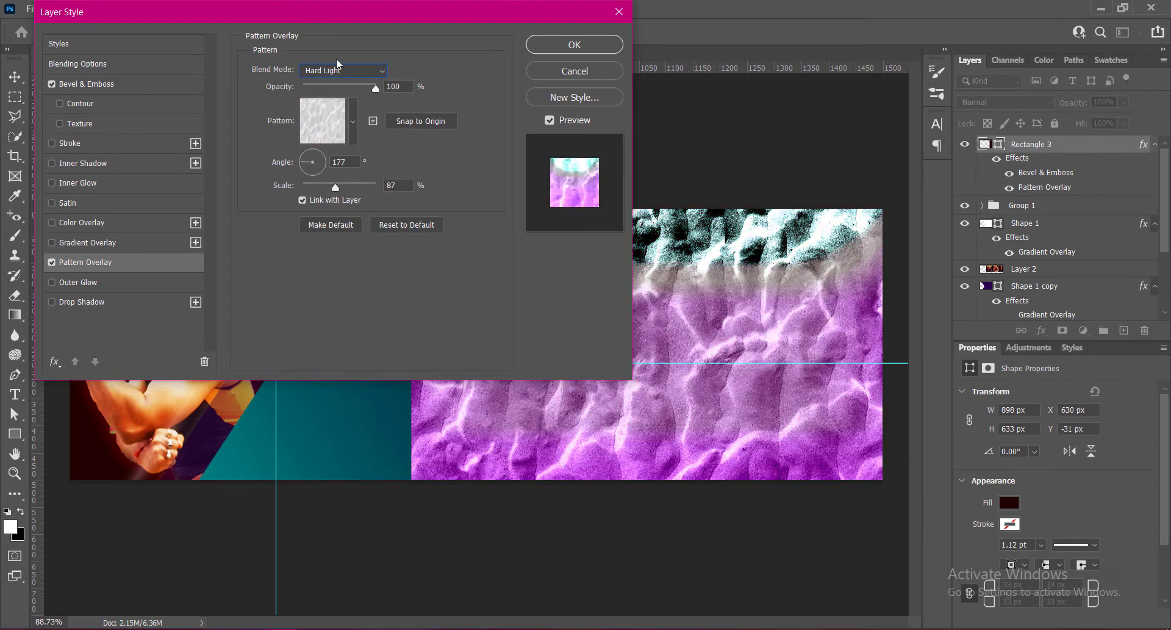
Set the pattern overlay to Soft Light blending with 75% scale and a 60° angle, and apply the layer style.
{"action": "key", "text": "Up"}
{"action": "left_click_drag", "start_coordinate": [337, 187], "coordinate": [357, 188]}
{"action": "double_click", "coordinate": [400, 186]}
{"action": "type", "text": "81"}
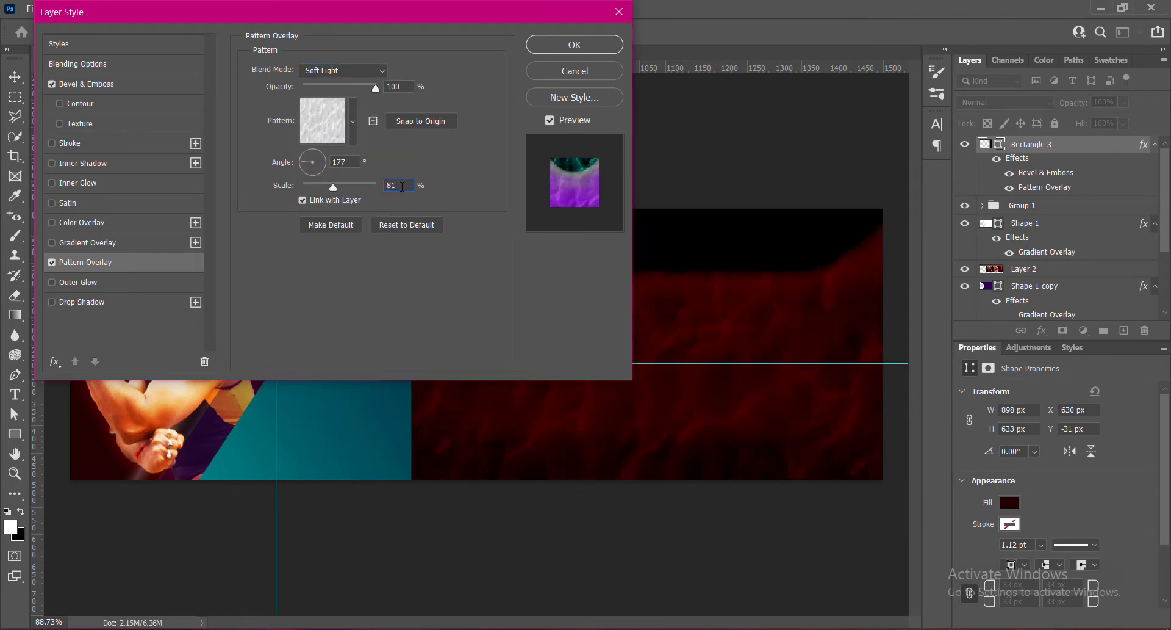
{"action": "key", "text": "Down"}
{"action": "key", "text": "Down"}
{"action": "key", "text": "Down"}
{"action": "key", "text": "Down"}
{"action": "key", "text": "Down"}
{"action": "key", "text": "Down"}
{"action": "mouse_move", "coordinate": [302, 161]}
{"action": "left_mouse_down"}
{"action": "mouse_move", "coordinate": [309, 148]}
{"action": "mouse_move", "coordinate": [323, 157]}
{"action": "mouse_move", "coordinate": [313, 150]}
{"action": "left_mouse_up"}
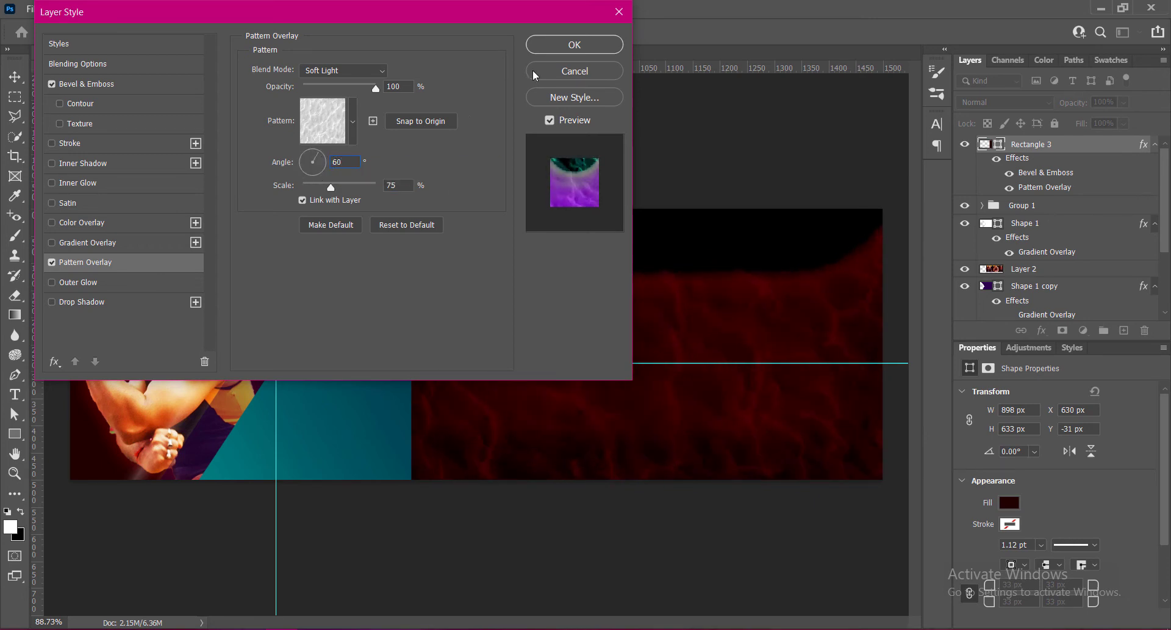
{"action": "left_click", "coordinate": [554, 47]}
Rotate the textured rectangle 180°, move it up and enlarge it to about 1029 × 725 px.
{"action": "key", "text": "ctrl+t"}
{"action": "right_click", "coordinate": [653, 317]}
{"action": "left_click", "coordinate": [701, 546]}
{"action": "left_click_drag", "start_coordinate": [658, 332], "coordinate": [641, 279]}
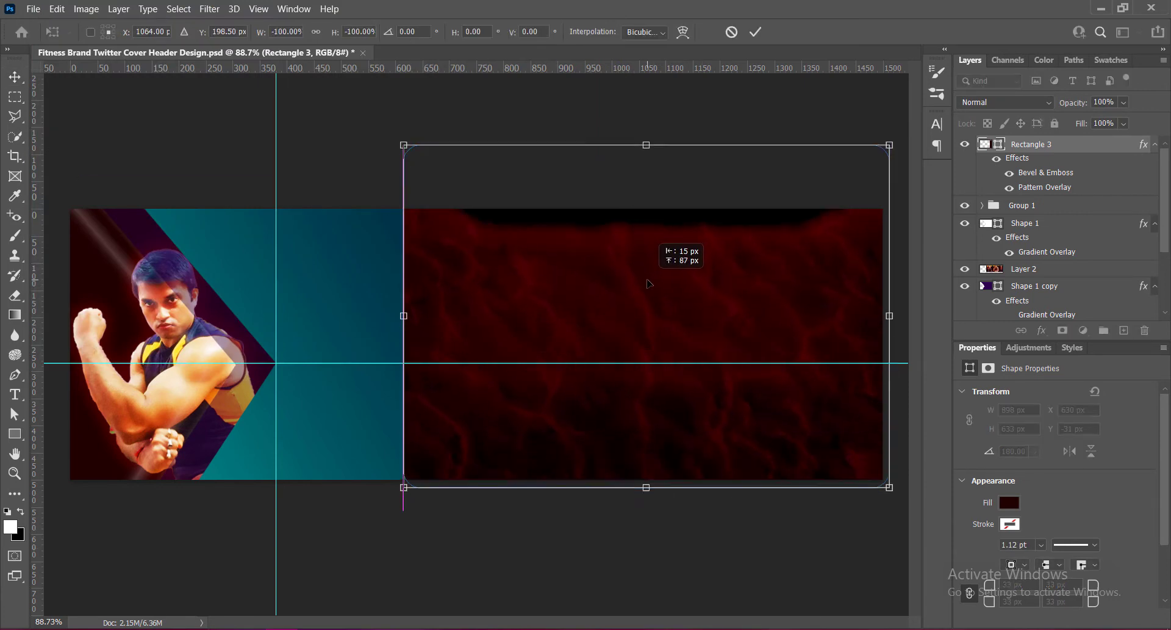
{"action": "left_click_drag", "start_coordinate": [648, 144], "coordinate": [645, 94]}
{"action": "mouse_move", "coordinate": [648, 487]}
{"action": "left_mouse_down"}
{"action": "mouse_move", "coordinate": [647, 511]}
{"action": "mouse_move", "coordinate": [649, 489]}
{"action": "left_mouse_up"}
{"action": "key", "text": "Return"}
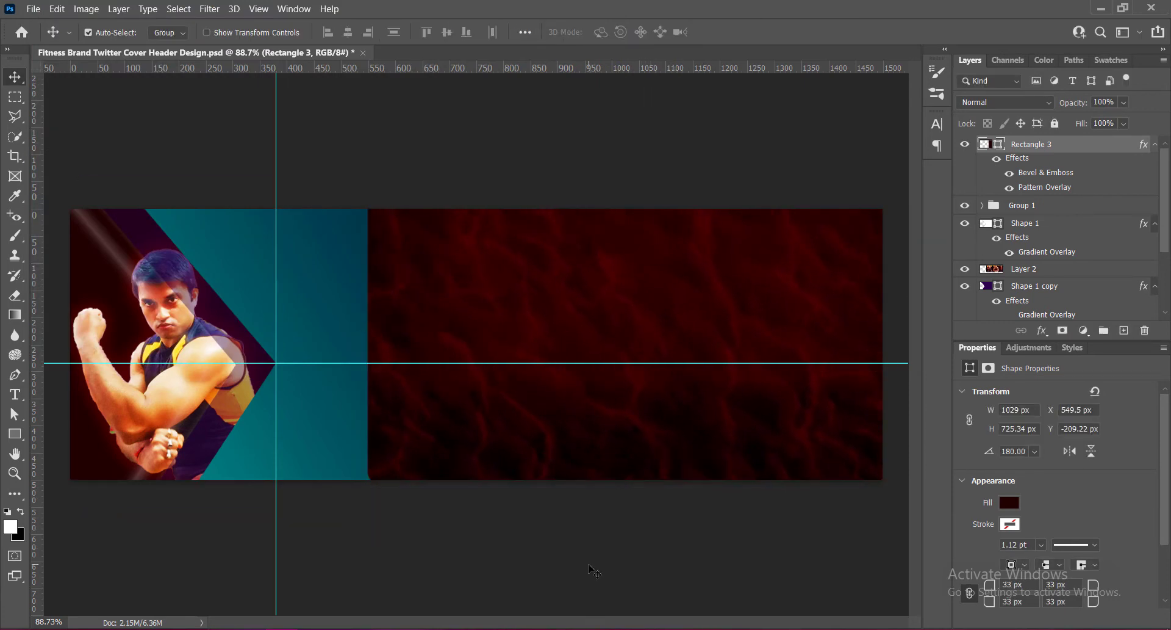
Set all corner radii of the textured rectangle to 0 px.
{"action": "scroll", "coordinate": [1019, 518], "scroll_direction": "down", "scroll_amount": 2}
{"action": "double_click", "coordinate": [1012, 511]}
{"action": "type", "text": "0"}
{"action": "key", "text": "Tab"}
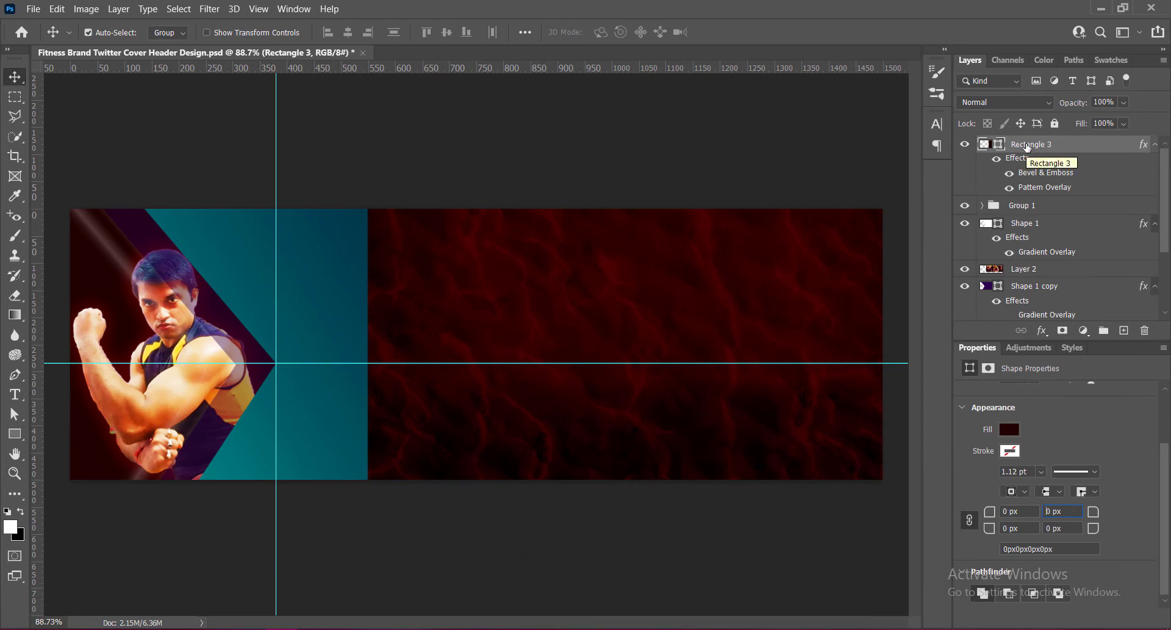
Clip the textured dark red rectangle to the diagonal band group below it and save the document.
{"action": "right_click", "coordinate": [1037, 194]}
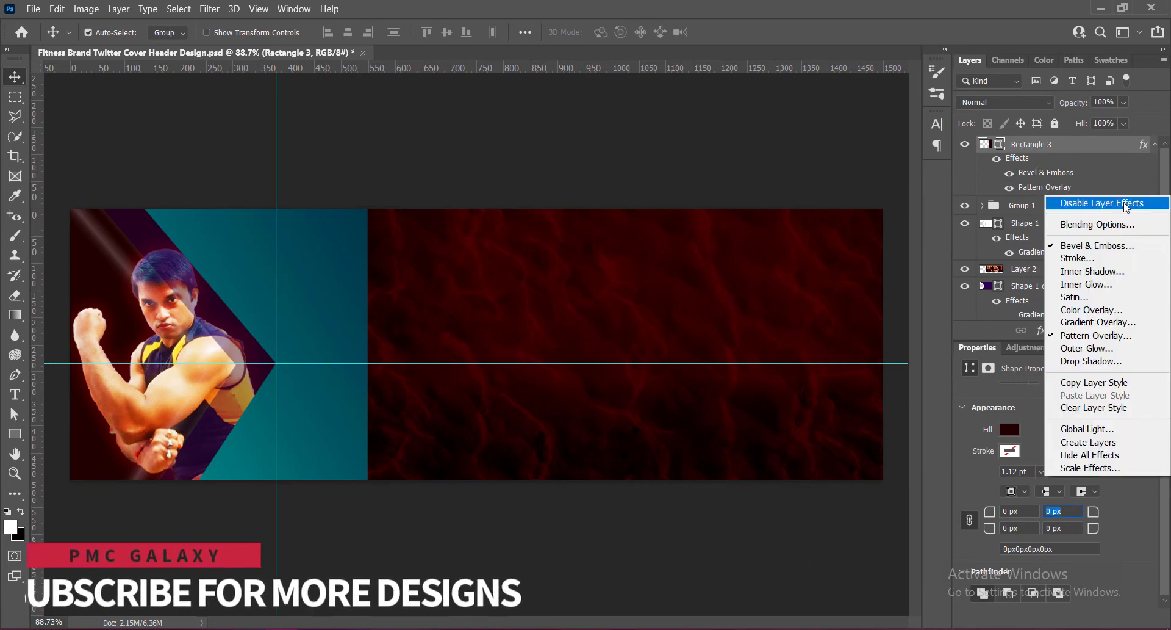
{"action": "left_click", "coordinate": [1031, 205]}
{"action": "left_click", "coordinate": [1030, 186]}
{"action": "right_click", "coordinate": [999, 196]}
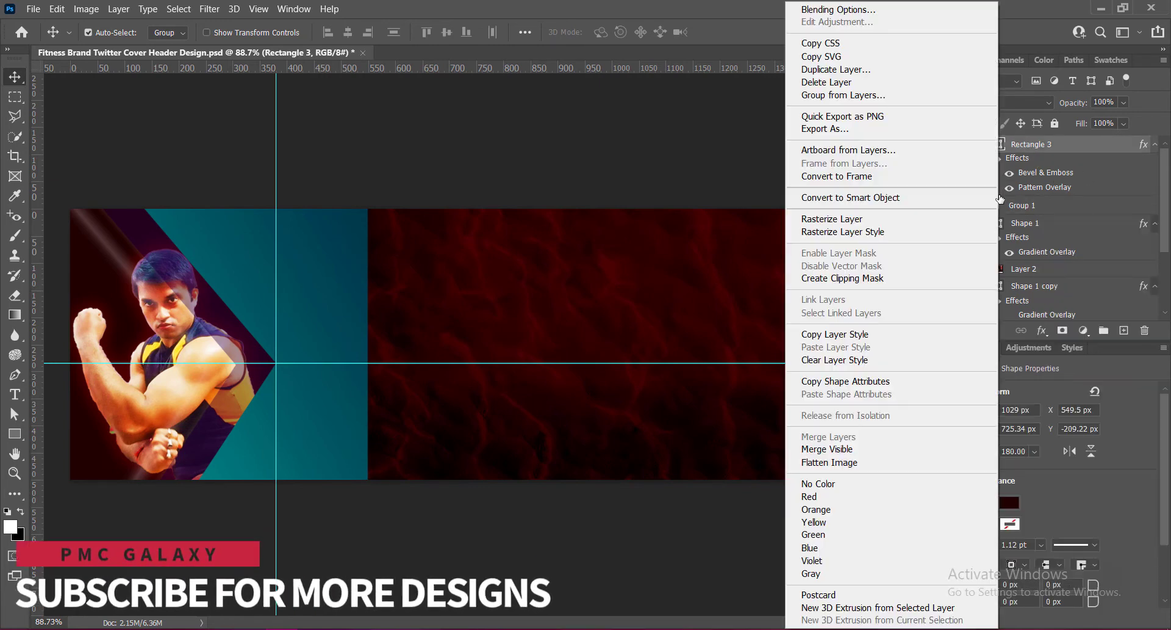
{"action": "left_click", "coordinate": [836, 280]}
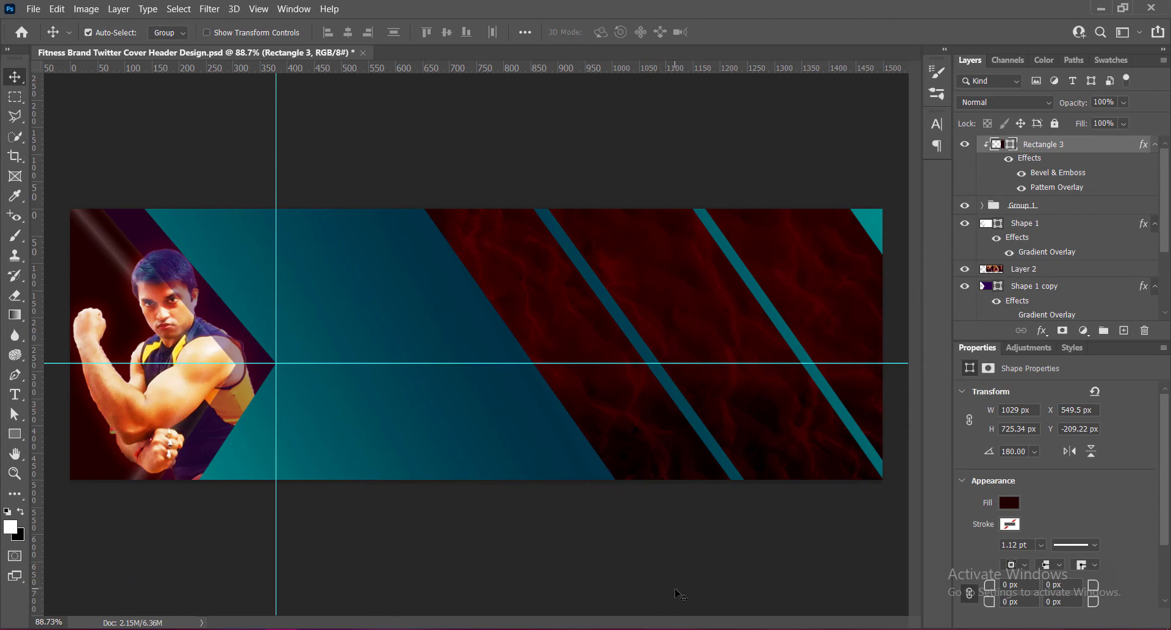
{"action": "key", "text": "ctrl+s"}
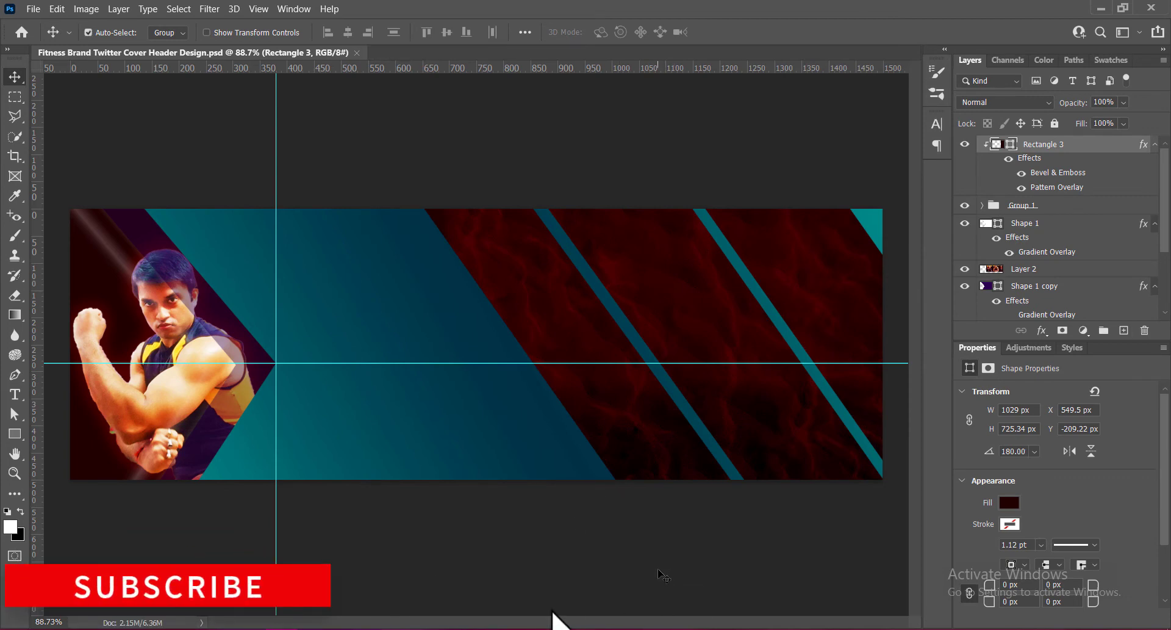
Paste the second fitness photo cutout, place it over the dark red bands and scale it to about 385 × 557 px.
{"action": "key", "text": "ctrl+v"}
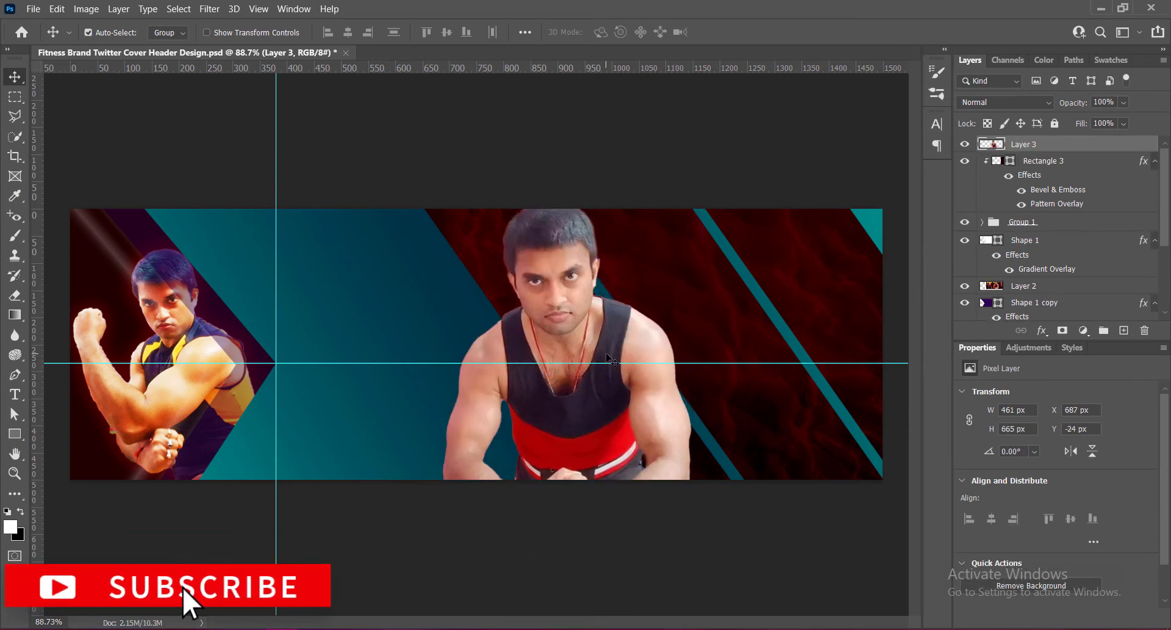
{"action": "left_click_drag", "start_coordinate": [621, 349], "coordinate": [718, 345]}
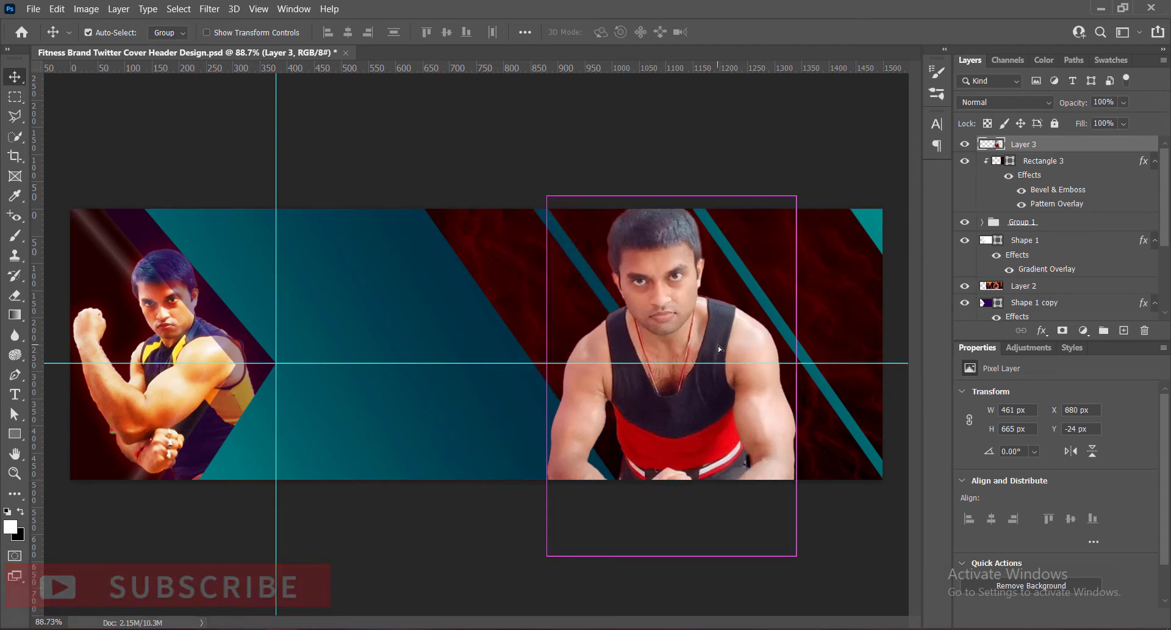
{"action": "key", "text": "ctrl+t"}
{"action": "left_click_drag", "start_coordinate": [672, 196], "coordinate": [672, 229]}
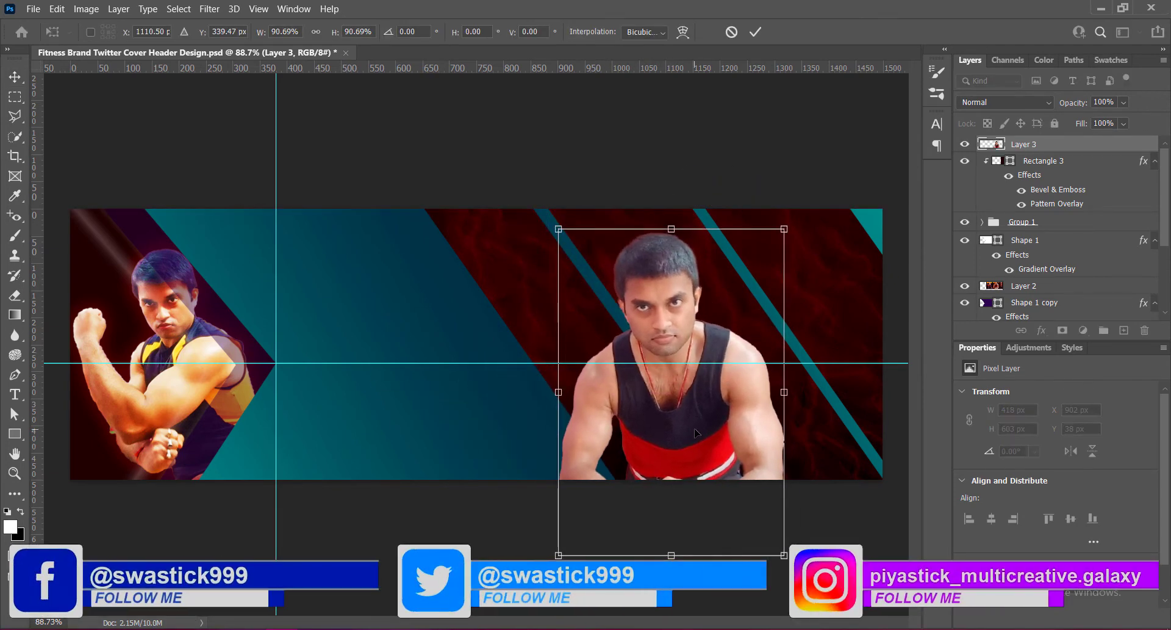
{"action": "key", "text": "Return"}
{"action": "left_click_drag", "start_coordinate": [695, 432], "coordinate": [704, 422]}
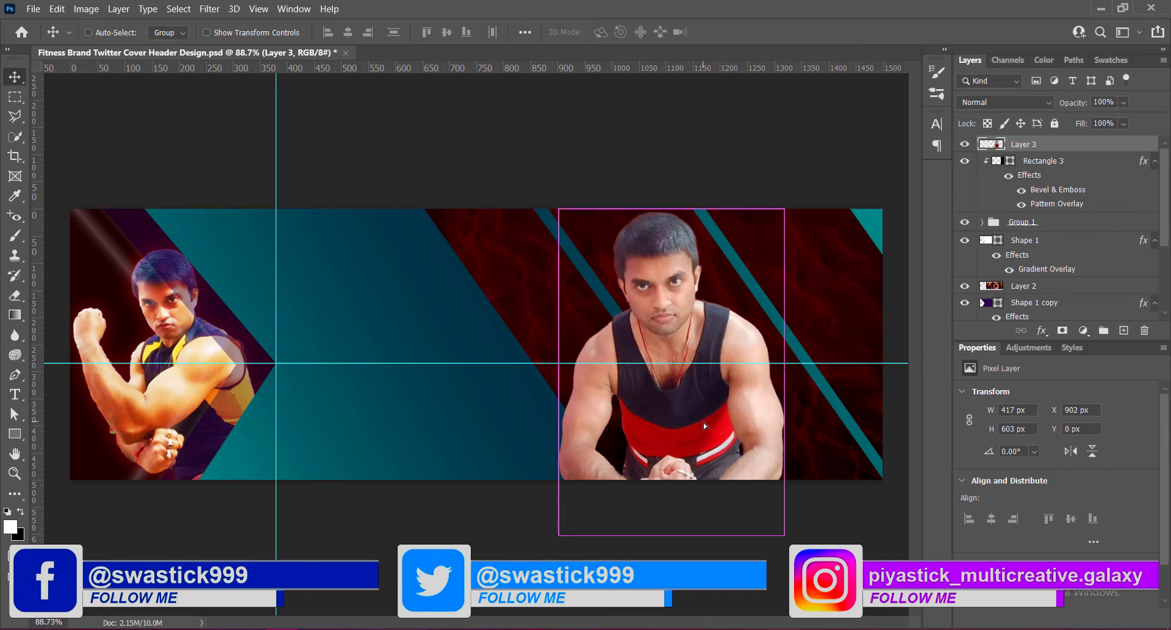
{"action": "key", "text": "ctrl+t"}
{"action": "left_click_drag", "start_coordinate": [680, 535], "coordinate": [680, 513]}
{"action": "key", "text": "Return"}
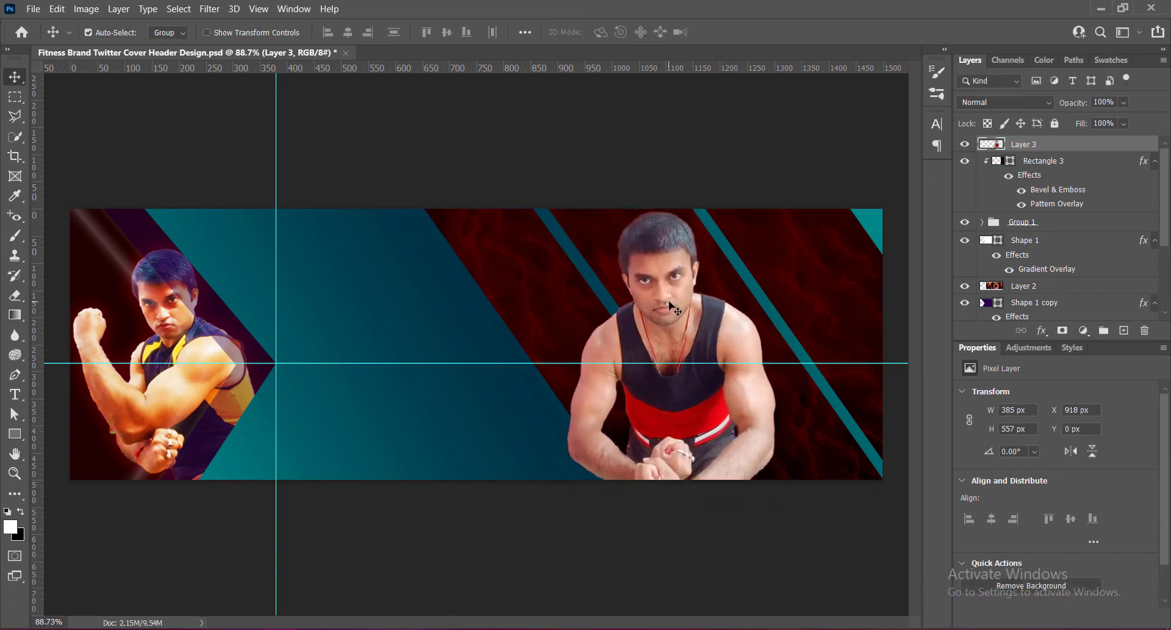
Raise the pasted photo's vibrance to 75 with a Vibrance adjustment.
{"action": "left_click", "coordinate": [86, 8]}
{"action": "mouse_move", "coordinate": [116, 44]}
{"action": "left_click", "coordinate": [274, 111]}
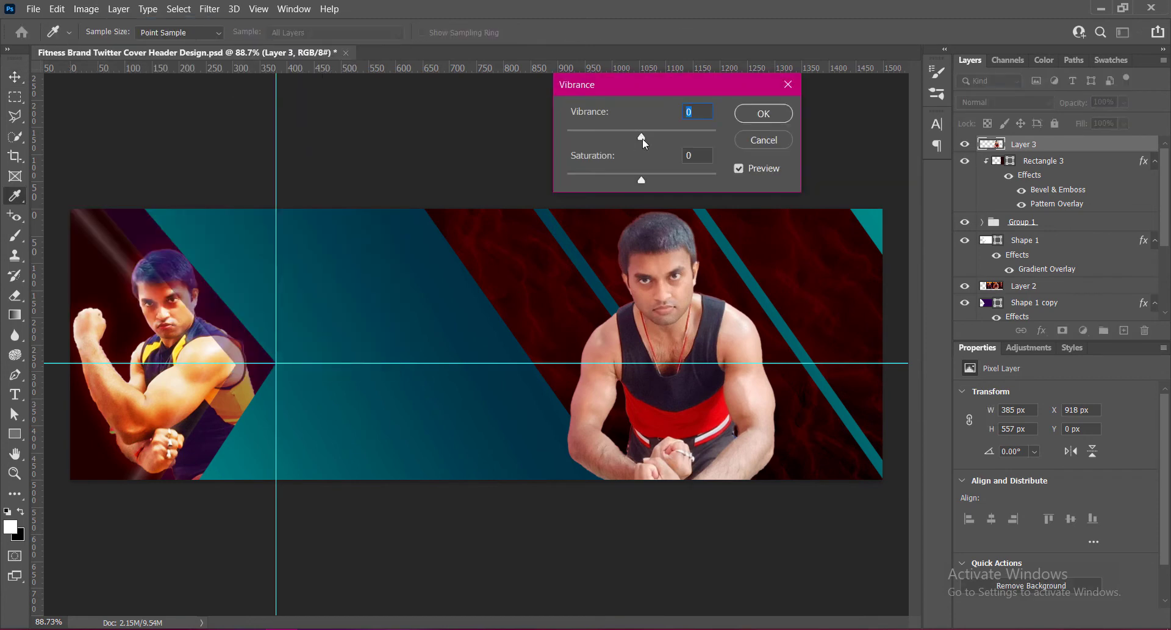
{"action": "left_click_drag", "start_coordinate": [642, 138], "coordinate": [693, 140]}
{"action": "double_click", "coordinate": [694, 111]}
{"action": "type", "text": "75"}
{"action": "left_click", "coordinate": [760, 118]}
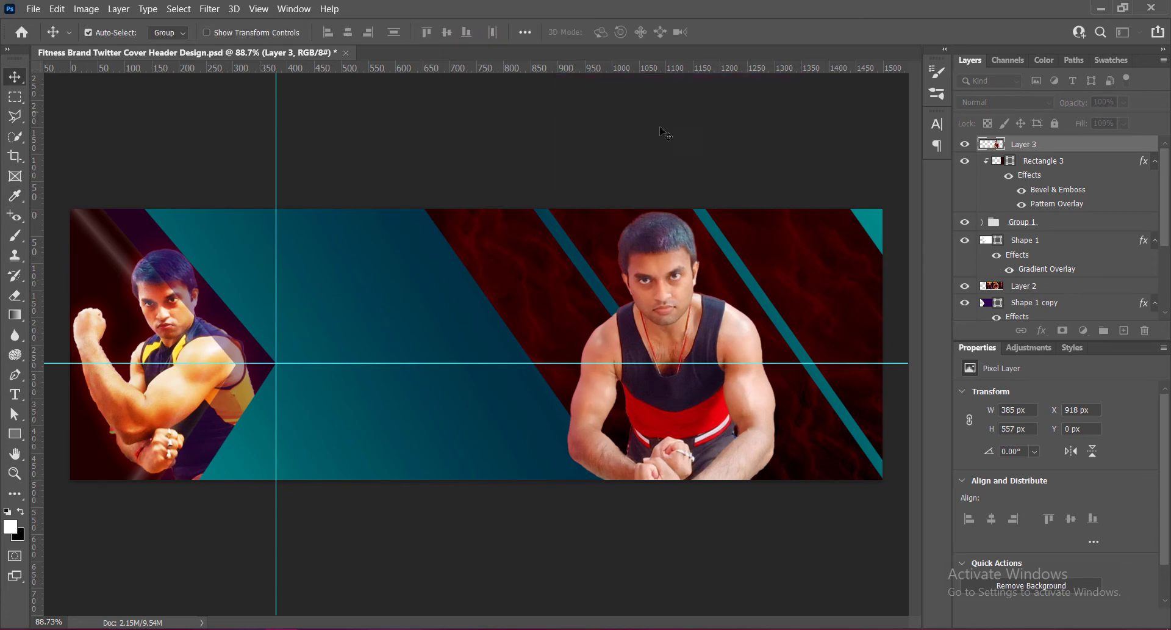
Raise the photo's contrast to 60 with a Brightness/Contrast adjustment and save the document.
{"action": "left_click", "coordinate": [86, 9]}
{"action": "mouse_move", "coordinate": [107, 45]}
{"action": "left_click", "coordinate": [259, 46]}
{"action": "left_click_drag", "start_coordinate": [822, 124], "coordinate": [883, 126]}
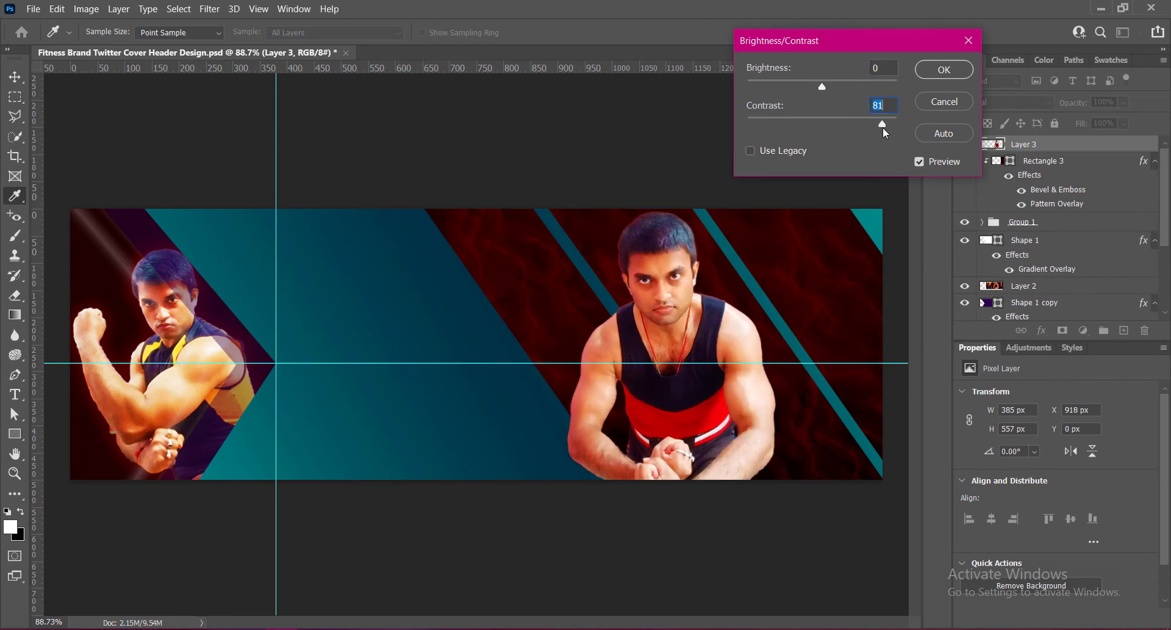
{"action": "type", "text": "75"}
{"action": "type", "text": "60"}
{"action": "left_click", "coordinate": [944, 70]}
{"action": "key", "text": "v"}
{"action": "key", "text": "ctrl+s"}
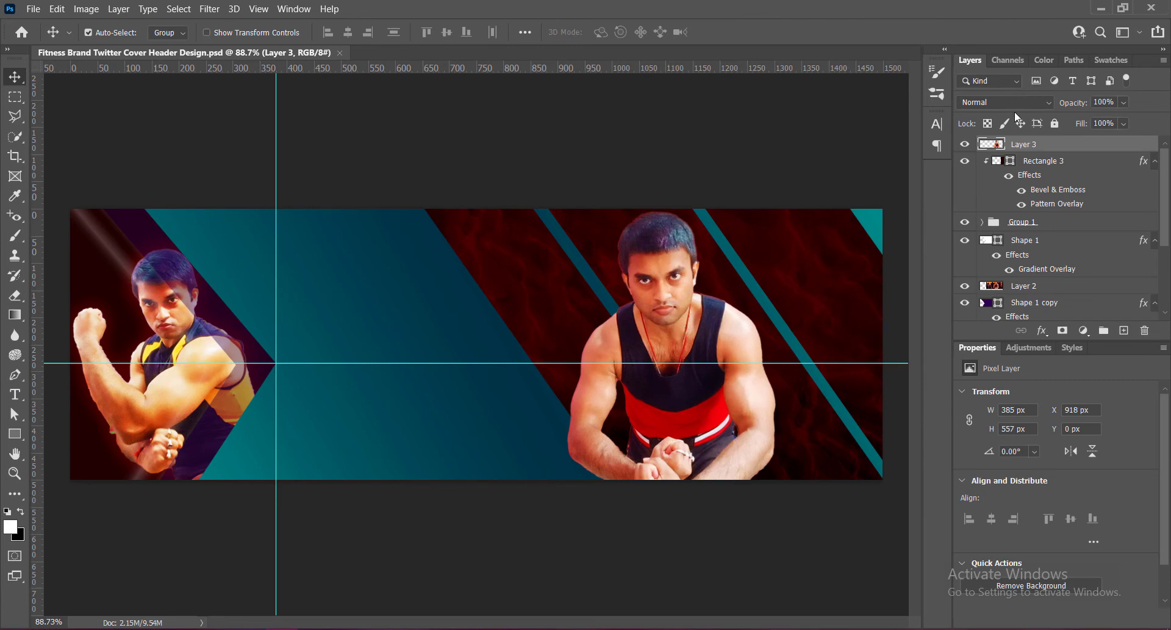
Clip the pasted photo to the diagonal band group.
{"action": "right_click", "coordinate": [1014, 155]}
{"action": "left_click", "coordinate": [881, 281]}
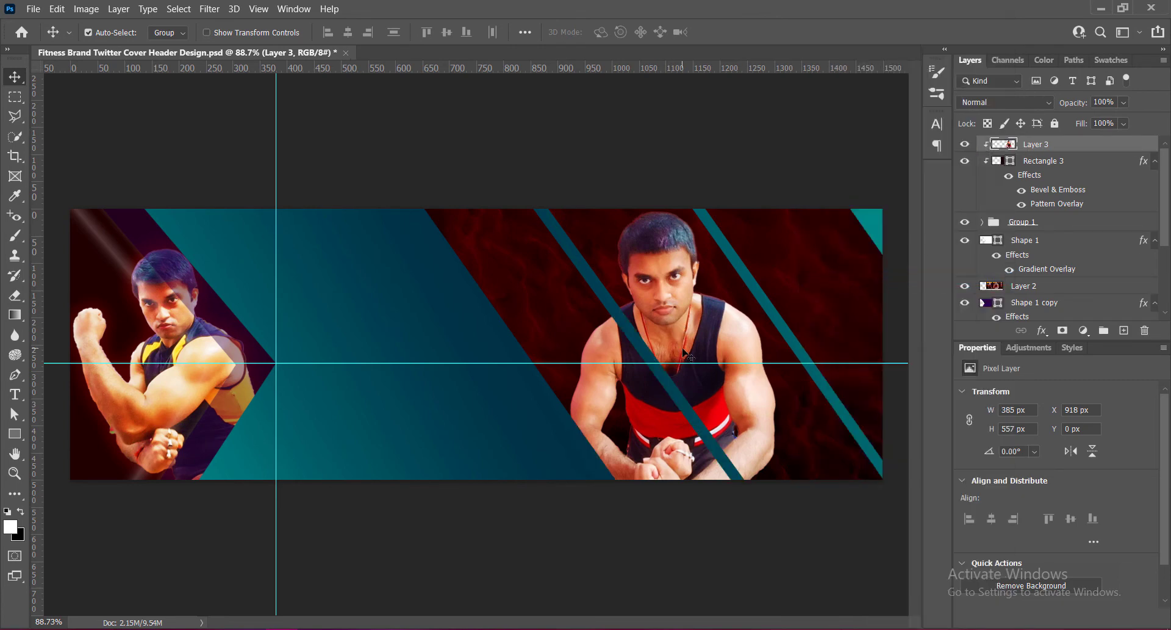
{"action": "left_click", "coordinate": [676, 315]}
{"action": "key", "text": "ctrl+t"}
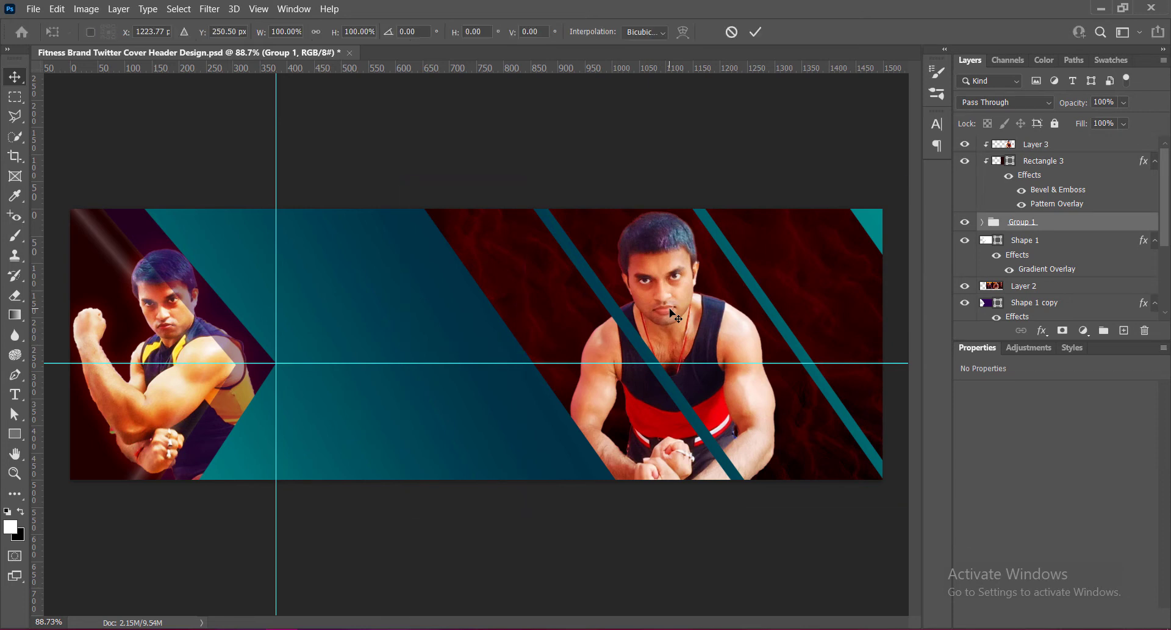
{"action": "left_click", "coordinate": [735, 31]}
Nudge the clipped photo within the diagonal bands to X 952 px, Y -7 px.
{"action": "left_click", "coordinate": [1036, 146]}
{"action": "key", "text": "ctrl+t"}
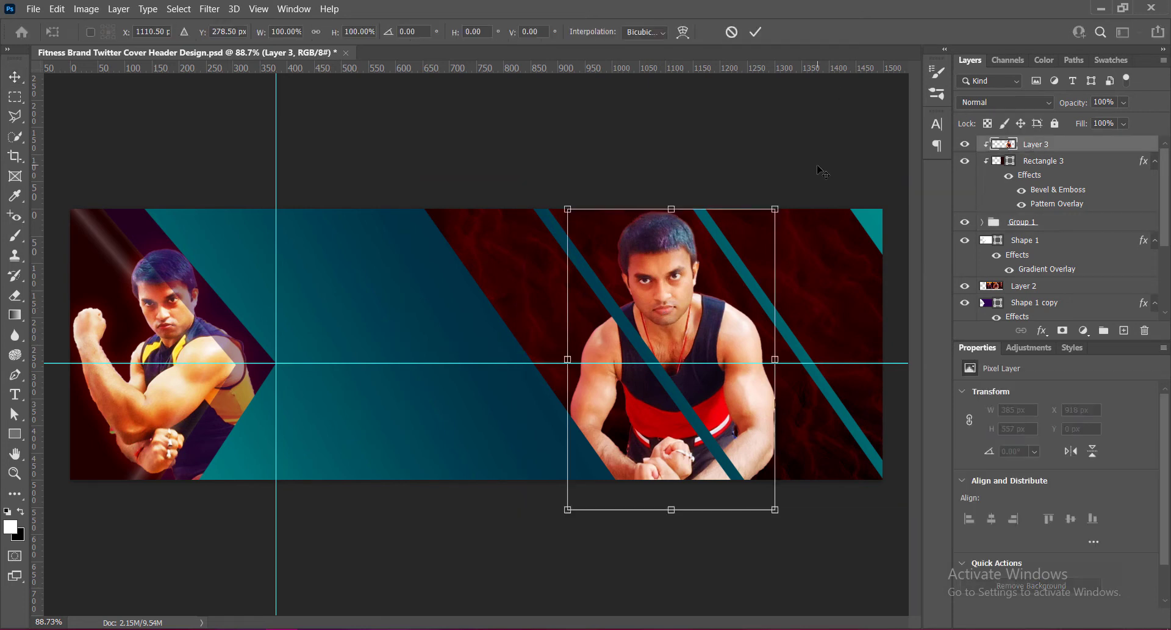
{"action": "key", "text": "Right"}
{"action": "key", "text": "Right"}
{"action": "key", "text": "Right"}
{"action": "key", "text": "Right"}
{"action": "key", "text": "Right"}
{"action": "key", "text": "Right"}
{"action": "key", "text": "Right"}
{"action": "key", "text": "Right"}
{"action": "key", "text": "Right"}
{"action": "key", "text": "Right"}
{"action": "key", "text": "Right"}
{"action": "key", "text": "Right"}
{"action": "key", "text": "Right"}
{"action": "key", "text": "Right"}
{"action": "key", "text": "Right"}
{"action": "key", "text": "Right"}
{"action": "key", "text": "Right"}
{"action": "key", "text": "Right"}
{"action": "key", "text": "Right"}
{"action": "key", "text": "Right"}
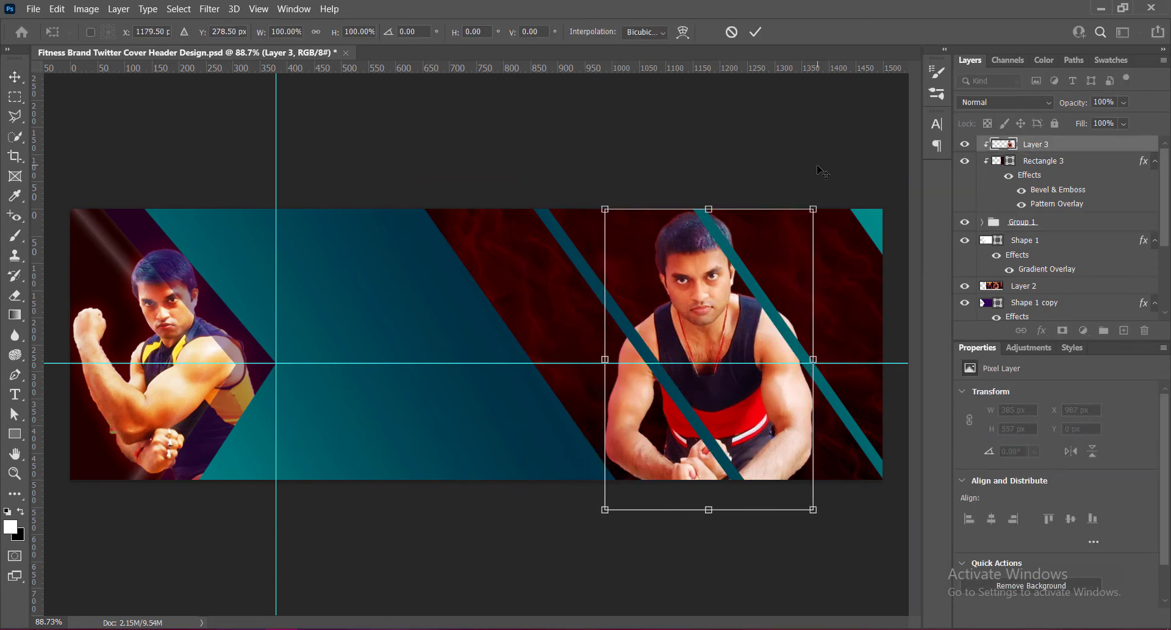
{"action": "key", "text": "Left"}
{"action": "key", "text": "Left"}
{"action": "key", "text": "Left"}
{"action": "key", "text": "Left"}
{"action": "key", "text": "Left"}
{"action": "key", "text": "Left"}
{"action": "key", "text": "Left"}
{"action": "key", "text": "Left"}
{"action": "key", "text": "Left"}
{"action": "key", "text": "Left"}
{"action": "key", "text": "Left"}
{"action": "key", "text": "Left"}
{"action": "key", "text": "Left"}
{"action": "key", "text": "Left"}
{"action": "key", "text": "Left"}
{"action": "key", "text": "Left"}
{"action": "key", "text": "Left"}
{"action": "key", "text": "Left"}
{"action": "key", "text": "Left"}
{"action": "key", "text": "Left"}
{"action": "key", "text": "Up"}
{"action": "key", "text": "Up"}
{"action": "key", "text": "Up"}
{"action": "key", "text": "Up"}
{"action": "key", "text": "Up"}
{"action": "key", "text": "Up"}
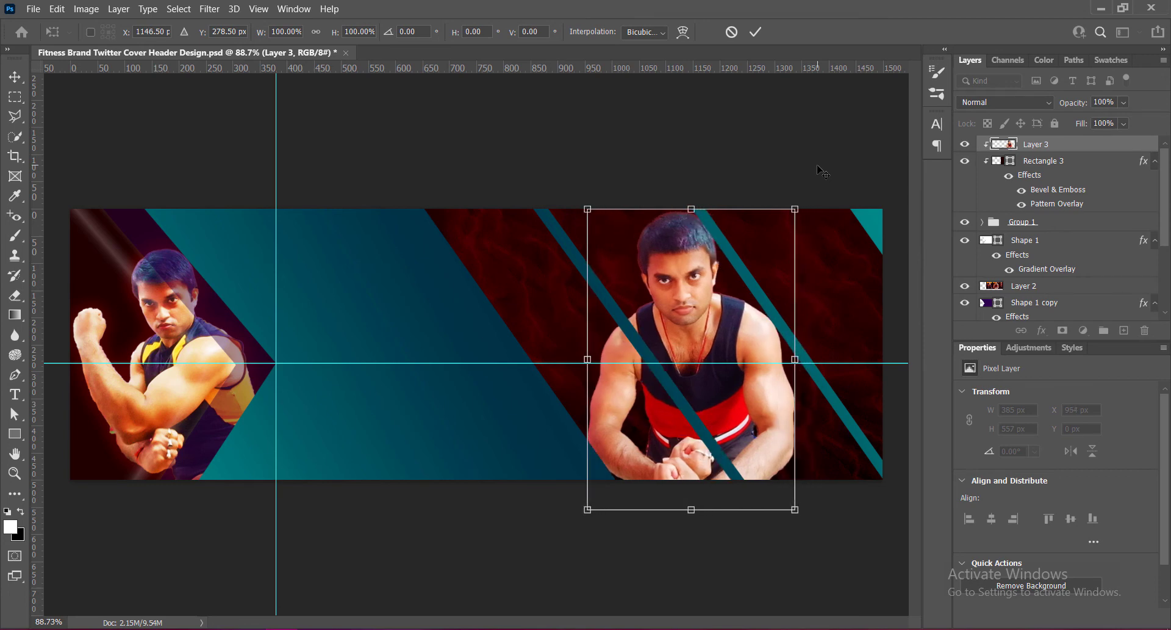
{"action": "key", "text": "Up"}
{"action": "key", "text": "Left"}
{"action": "key", "text": "Left"}
{"action": "key", "text": "Left"}
{"action": "key", "text": "Left"}
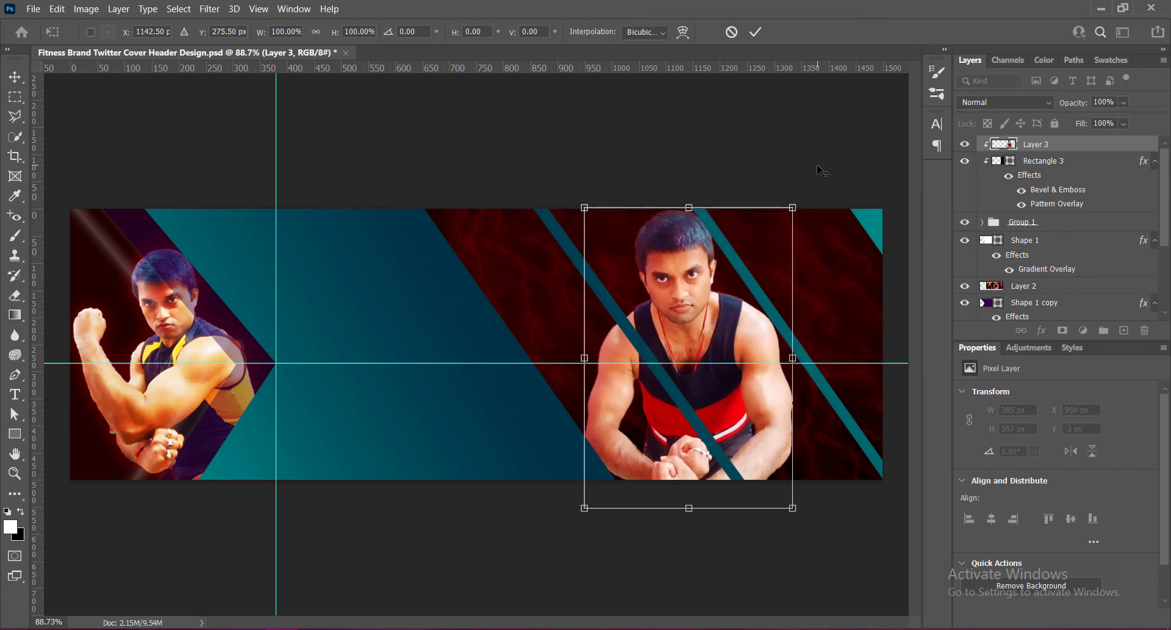
{"action": "key", "text": "Right"}
{"action": "key", "text": "Right"}
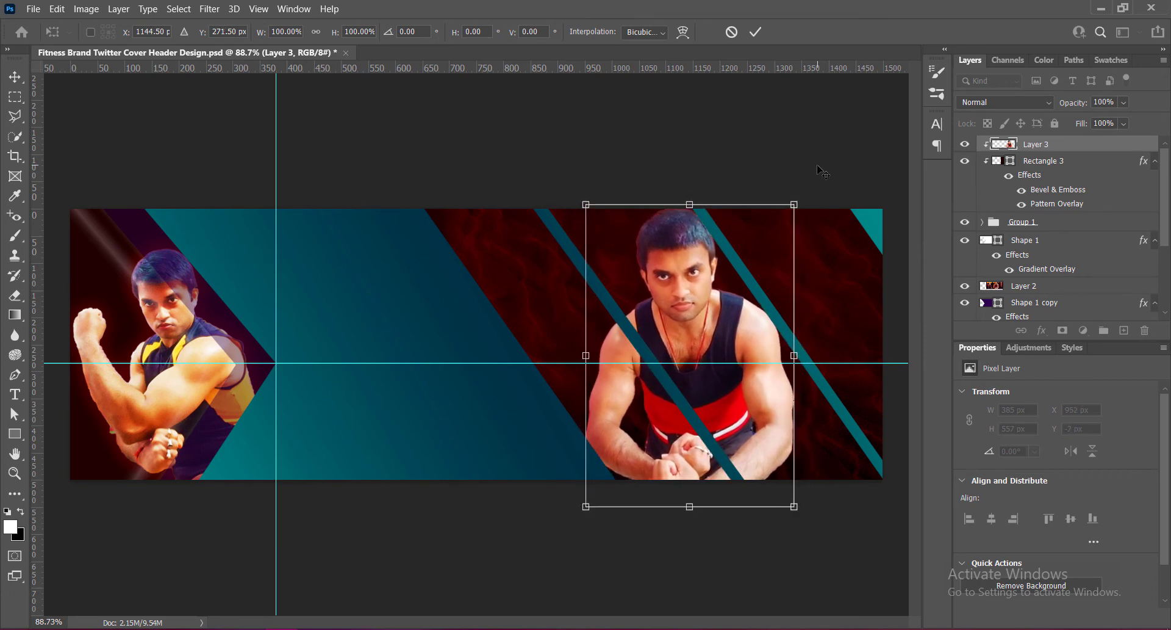
{"action": "key", "text": "Return"}
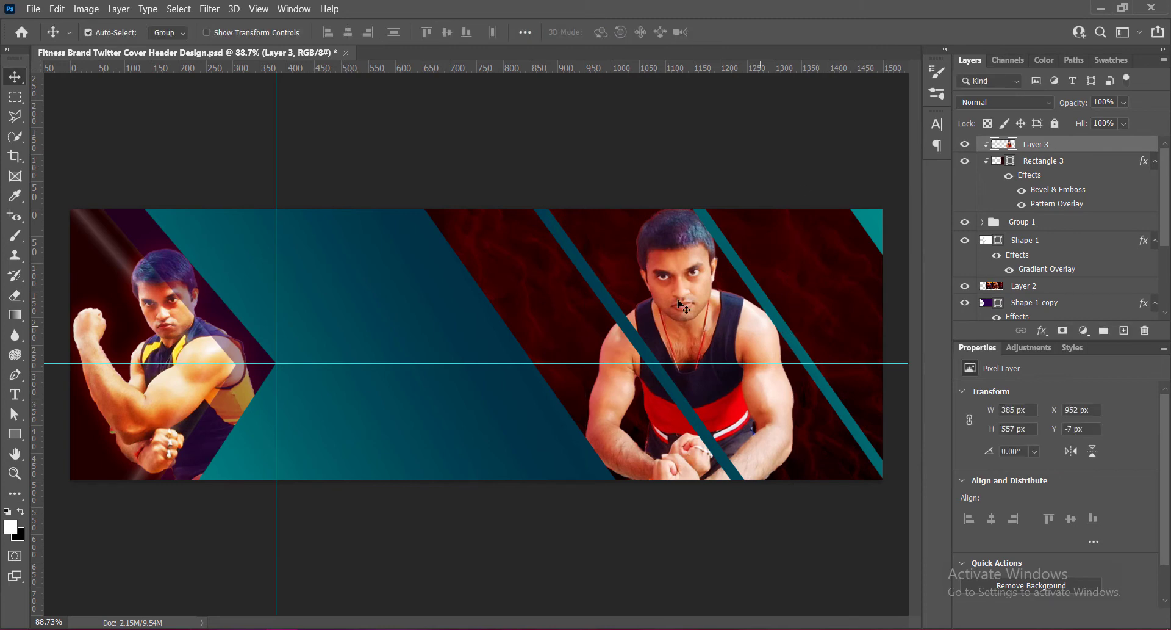
Add an Outer Glow to the clipped photo, coloured red (e10105) as sampled from the man's shirt.
{"action": "right_click", "coordinate": [1037, 143]}
{"action": "left_click", "coordinate": [1000, 149]}
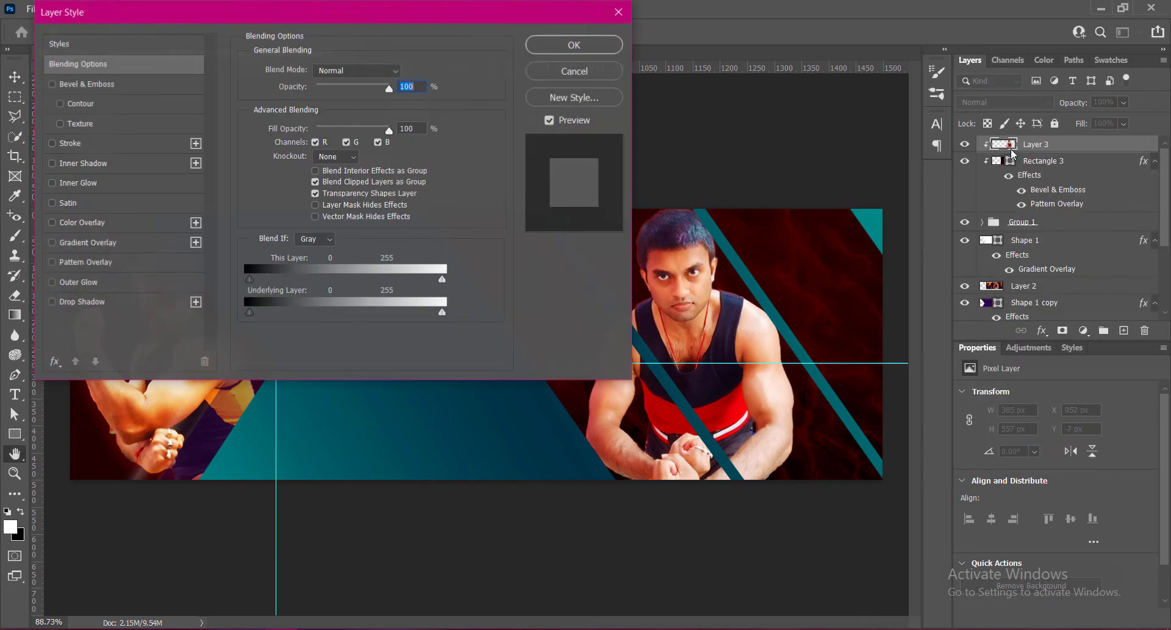
{"action": "left_click", "coordinate": [52, 282]}
{"action": "left_click", "coordinate": [77, 282]}
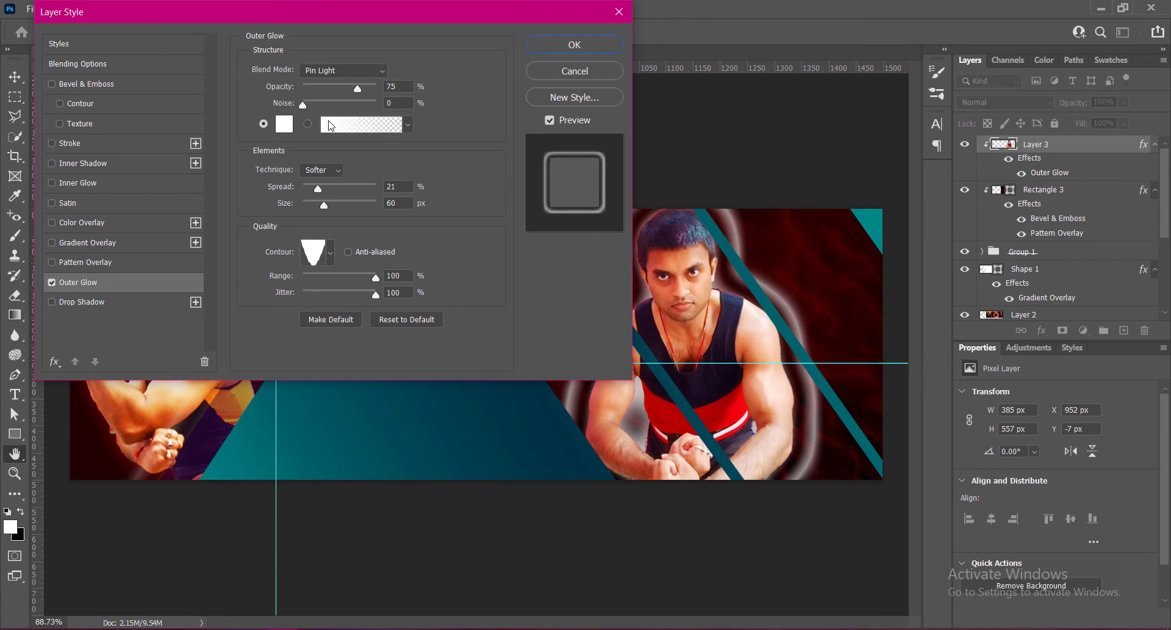
{"action": "left_click", "coordinate": [284, 125]}
{"action": "left_click_drag", "start_coordinate": [787, 334], "coordinate": [1020, 280]}
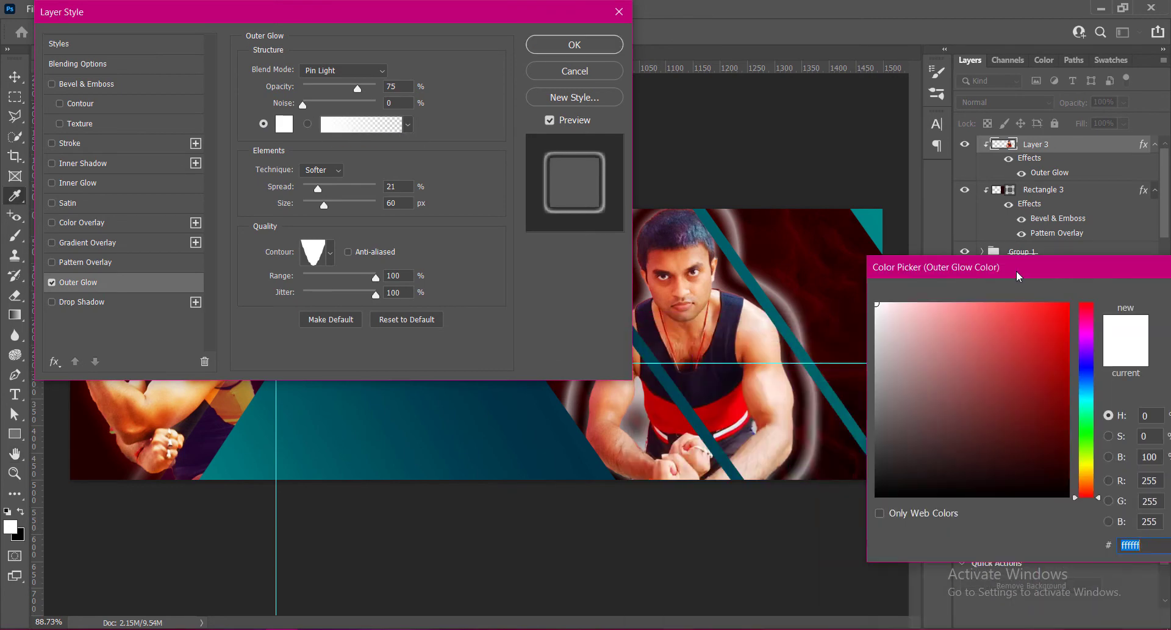
{"action": "left_click", "coordinate": [734, 407]}
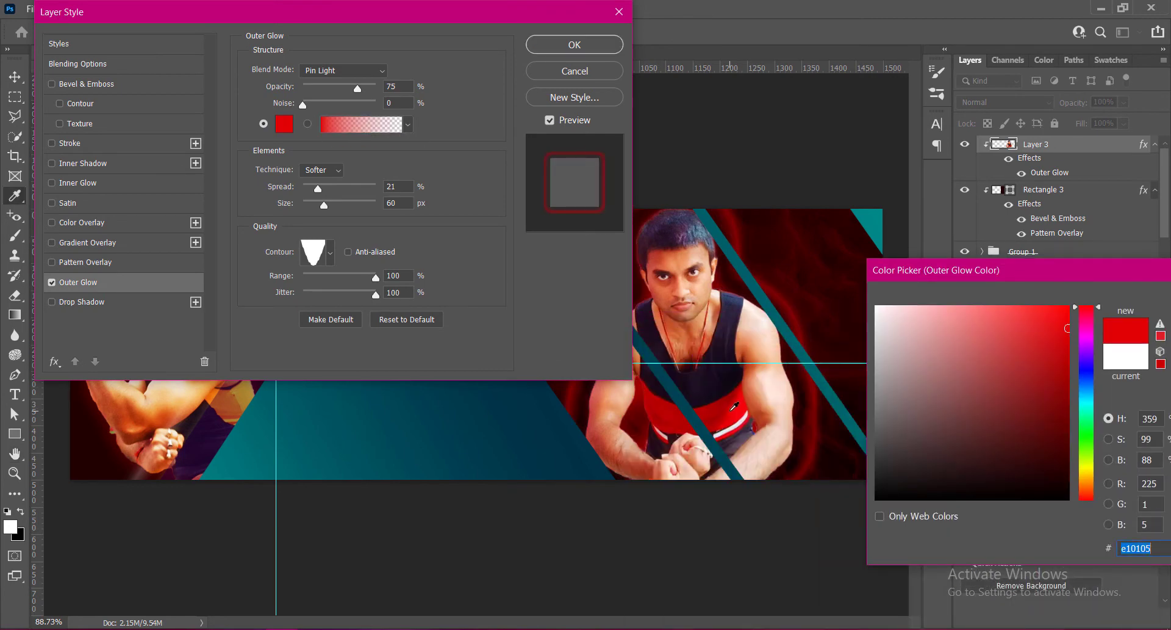
{"action": "left_click_drag", "start_coordinate": [1086, 277], "coordinate": [946, 276]}
{"action": "left_click", "coordinate": [1067, 293]}
Try the Hard Light, Linear Light and Soft Light blend modes on the photo's outer glow.
{"action": "left_click", "coordinate": [375, 71]}
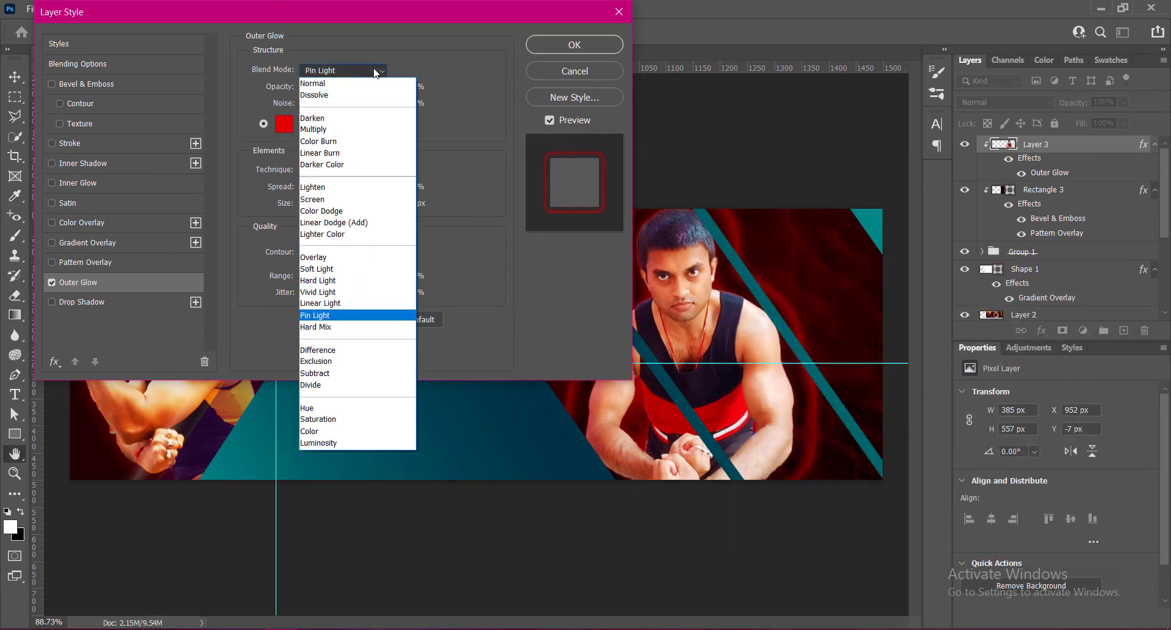
{"action": "left_click", "coordinate": [325, 317]}
{"action": "left_click", "coordinate": [341, 71]}
{"action": "left_click", "coordinate": [319, 286]}
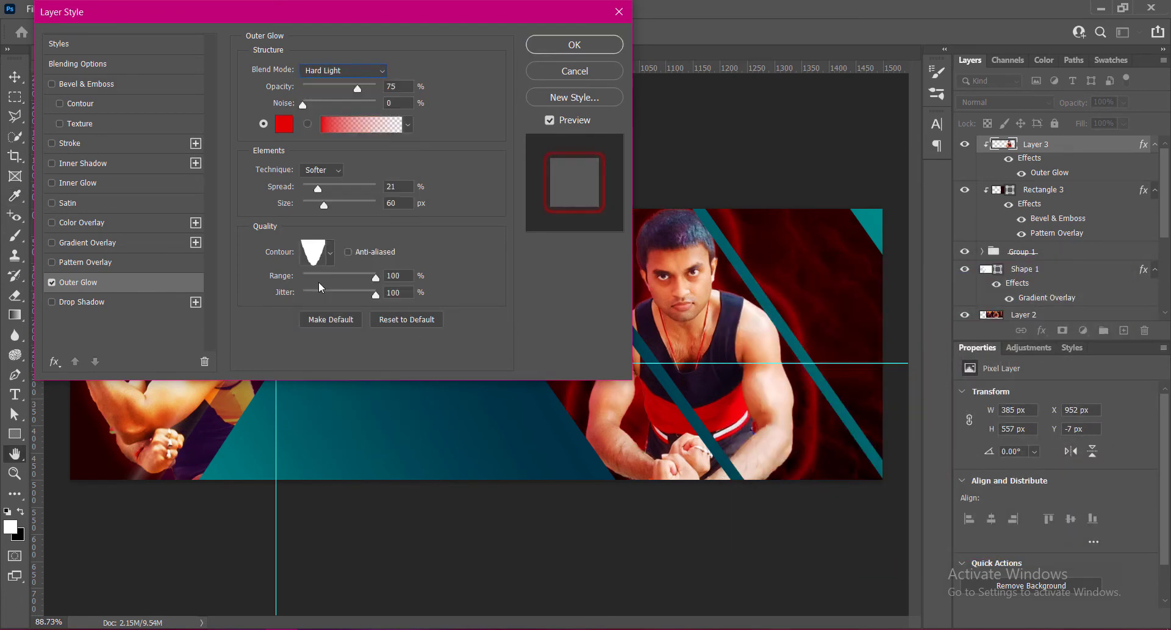
{"action": "left_click", "coordinate": [330, 72]}
{"action": "left_click", "coordinate": [324, 313]}
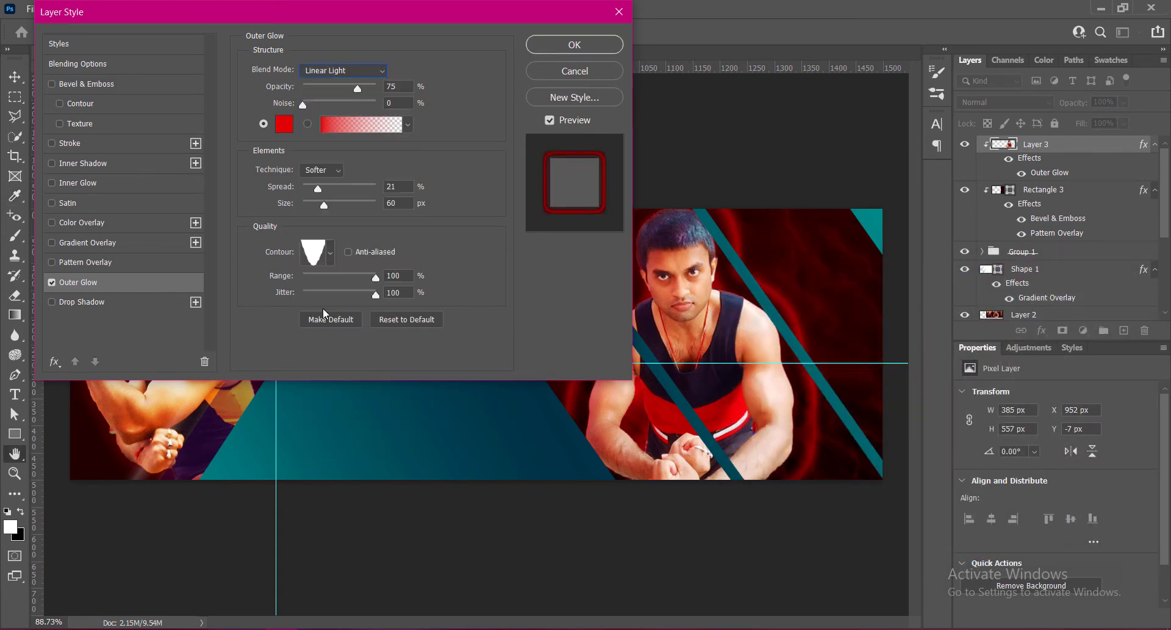
{"action": "left_click", "coordinate": [349, 77]}
{"action": "left_click", "coordinate": [330, 268]}
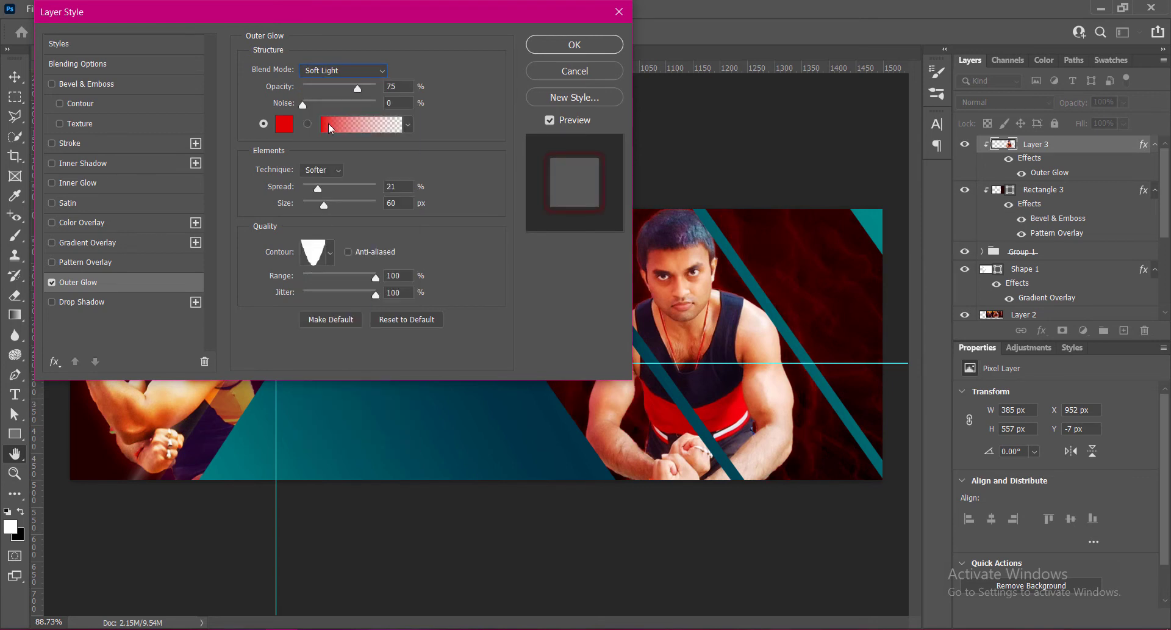
Give the outer glow the linear contour and set its blend mode to Hard Mix after trying Vivid Light and Pin Light.
{"action": "left_click", "coordinate": [332, 254]}
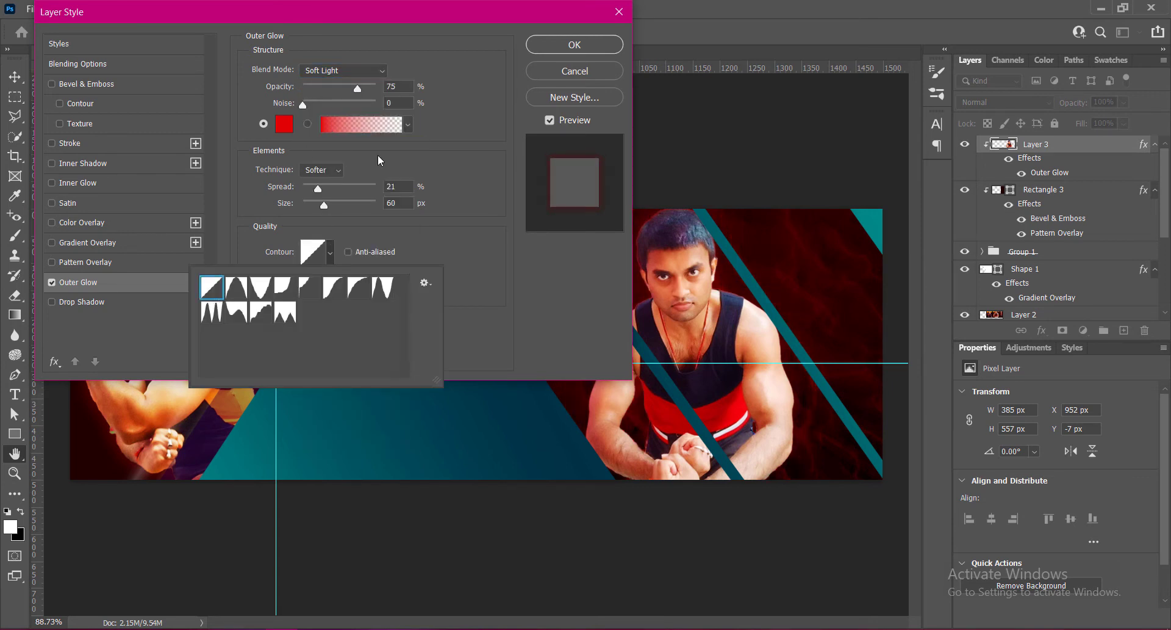
{"action": "left_click", "coordinate": [341, 70]}
{"action": "left_click", "coordinate": [316, 291]}
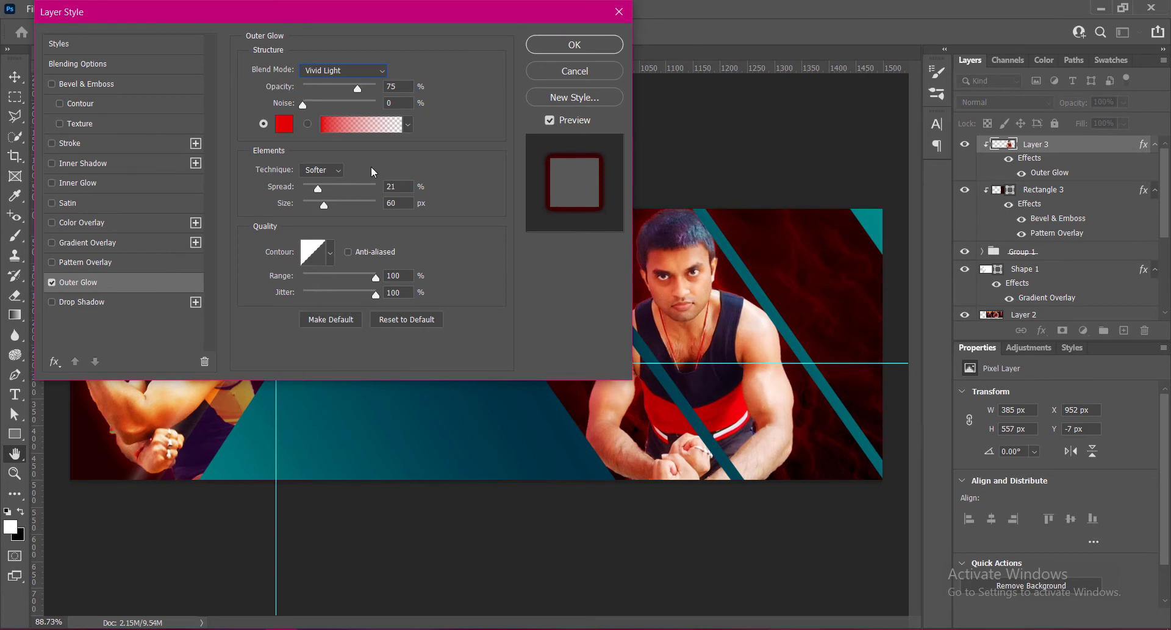
{"action": "left_click", "coordinate": [360, 72]}
{"action": "left_click", "coordinate": [330, 303]}
{"action": "left_click", "coordinate": [343, 72]}
{"action": "left_click", "coordinate": [328, 316]}
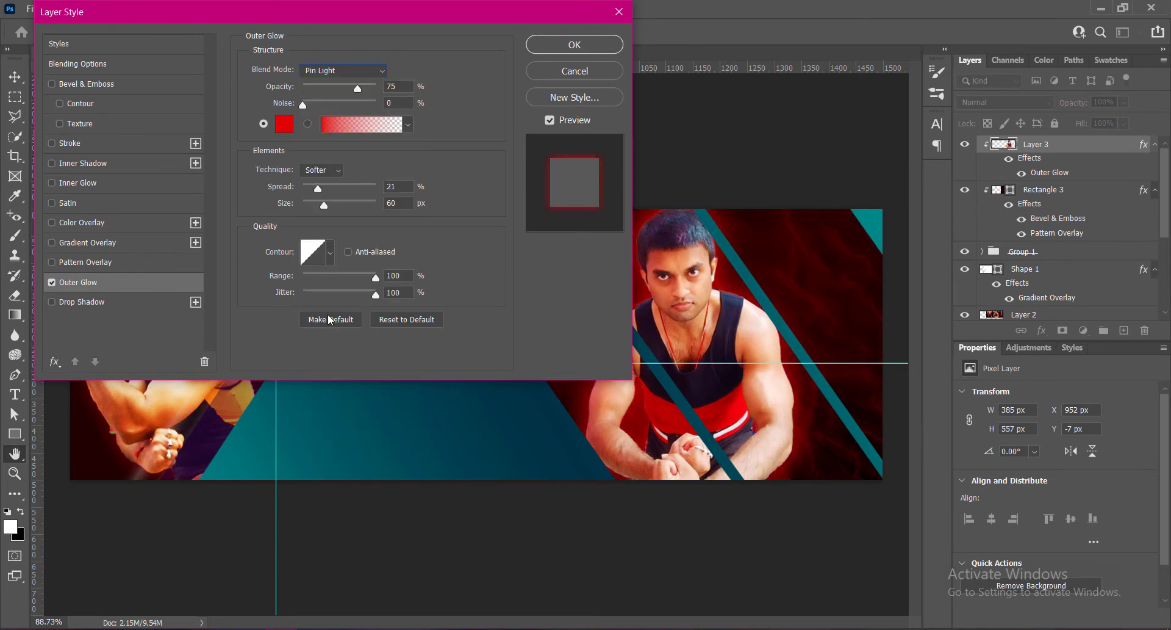
{"action": "left_click", "coordinate": [336, 72]}
{"action": "left_click", "coordinate": [319, 327]}
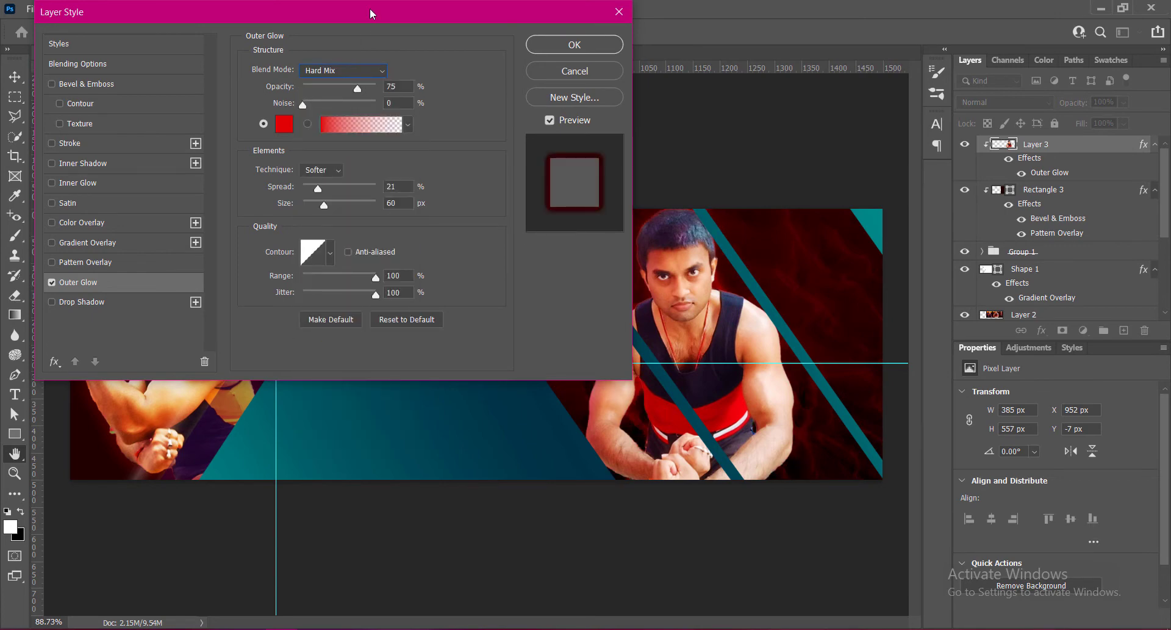
Set the outer glow's spread to 39% and size to 51 px, and apply the layer style.
{"action": "left_click_drag", "start_coordinate": [371, 13], "coordinate": [270, 14]}
{"action": "mouse_move", "coordinate": [227, 206]}
{"action": "left_mouse_down"}
{"action": "mouse_move", "coordinate": [246, 209]}
{"action": "mouse_move", "coordinate": [228, 190]}
{"action": "mouse_move", "coordinate": [221, 205]}
{"action": "left_mouse_up"}
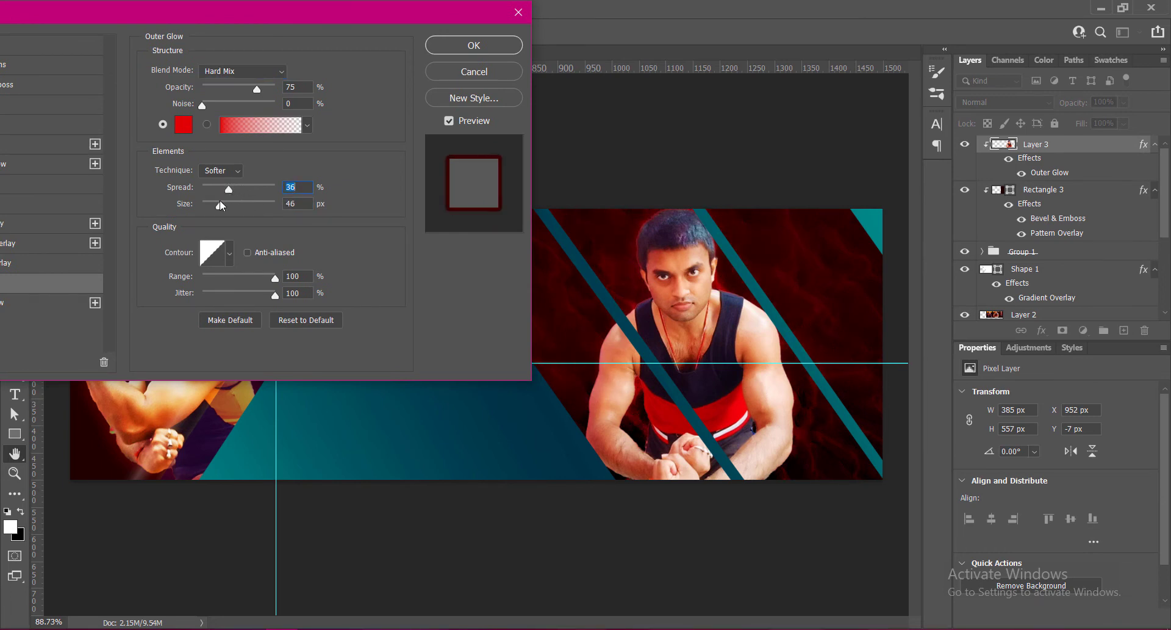
{"action": "key", "text": "Tab"}
{"action": "type", "text": "51"}
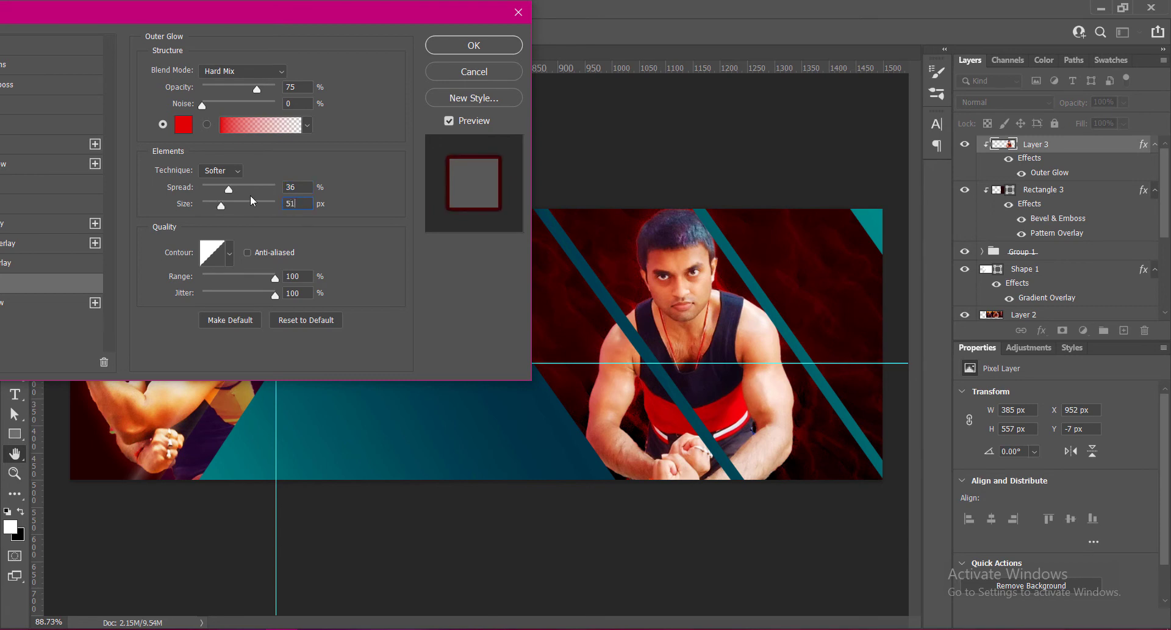
{"action": "left_click", "coordinate": [295, 188]}
{"action": "left_click", "coordinate": [467, 53]}
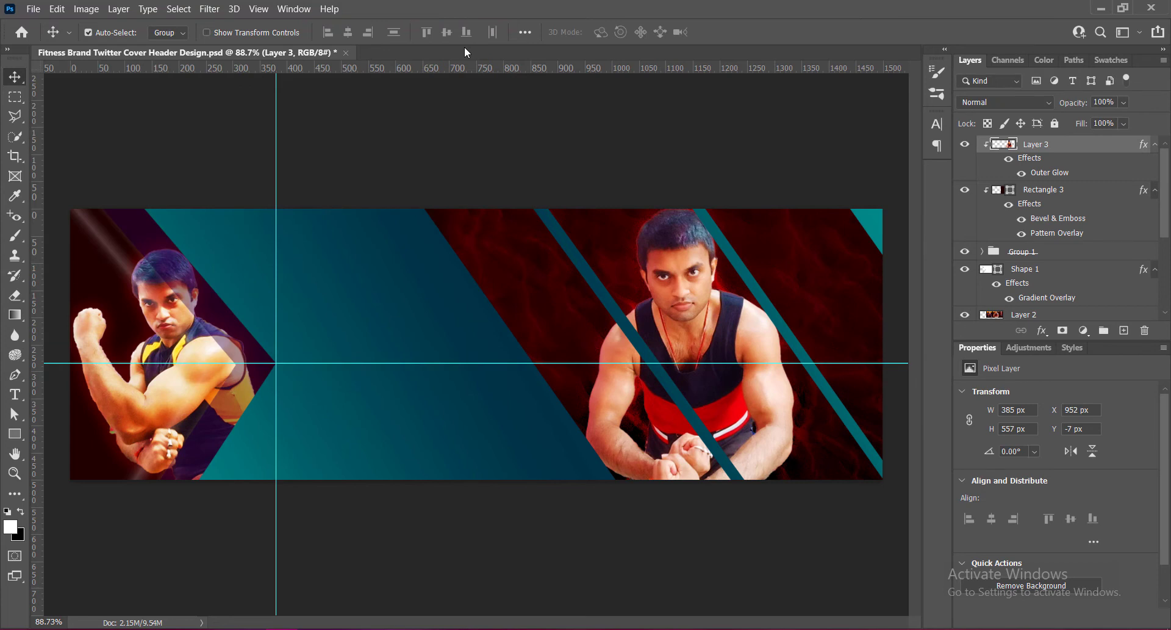
Nudge the clipped photo sideways within the diagonal bands to X 904 px and save the document.
{"action": "key", "text": "ctrl+s"}
{"action": "key", "text": "Left"}
{"action": "key", "text": "Left"}
{"action": "key", "text": "Left"}
{"action": "key", "text": "Left"}
{"action": "key", "text": "Left"}
{"action": "key", "text": "Left"}
{"action": "key", "text": "Left"}
{"action": "key", "text": "Left"}
{"action": "key", "text": "Left"}
{"action": "key", "text": "Left"}
{"action": "key", "text": "Left"}
{"action": "key", "text": "Left"}
{"action": "key", "text": "Left"}
{"action": "key", "text": "Left"}
{"action": "key", "text": "Left"}
{"action": "key", "text": "Left"}
{"action": "key", "text": "Left"}
{"action": "key", "text": "Left"}
{"action": "key", "text": "Left"}
{"action": "key", "text": "Left"}
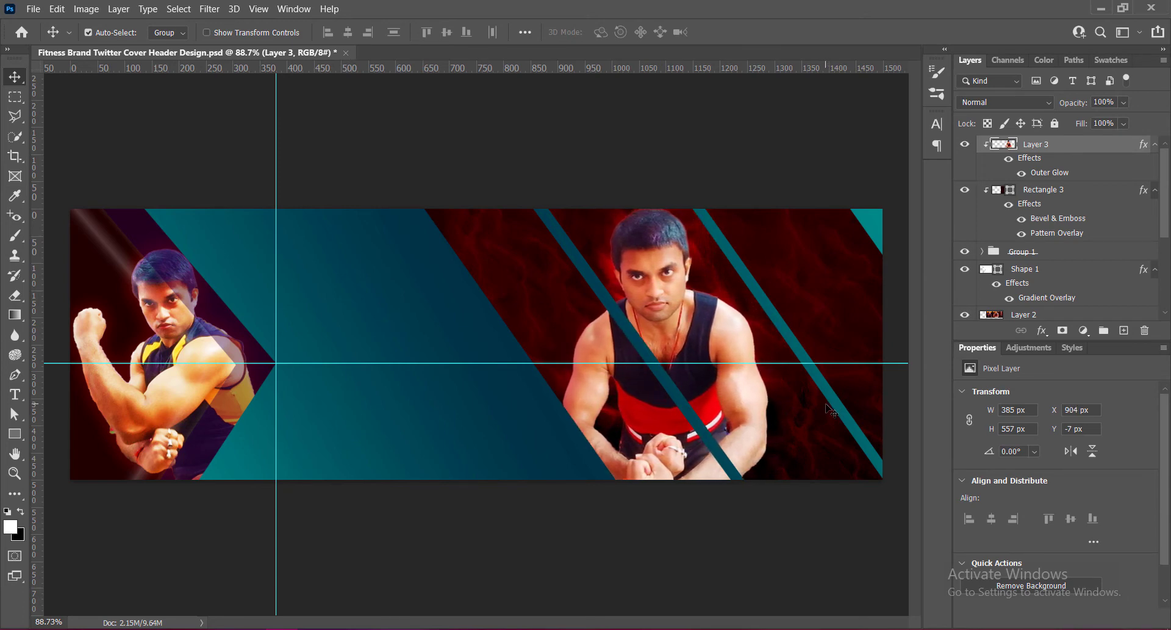
{"action": "key", "text": "ctrl+s"}
Paste the cutout photo of the man in profile, place it at X 1118 px, Y 0 px, and set its contrast to 60.
{"action": "key", "text": "ctrl+v"}
{"action": "left_click_drag", "start_coordinate": [737, 349], "coordinate": [788, 334]}
{"action": "left_click", "coordinate": [86, 9]}
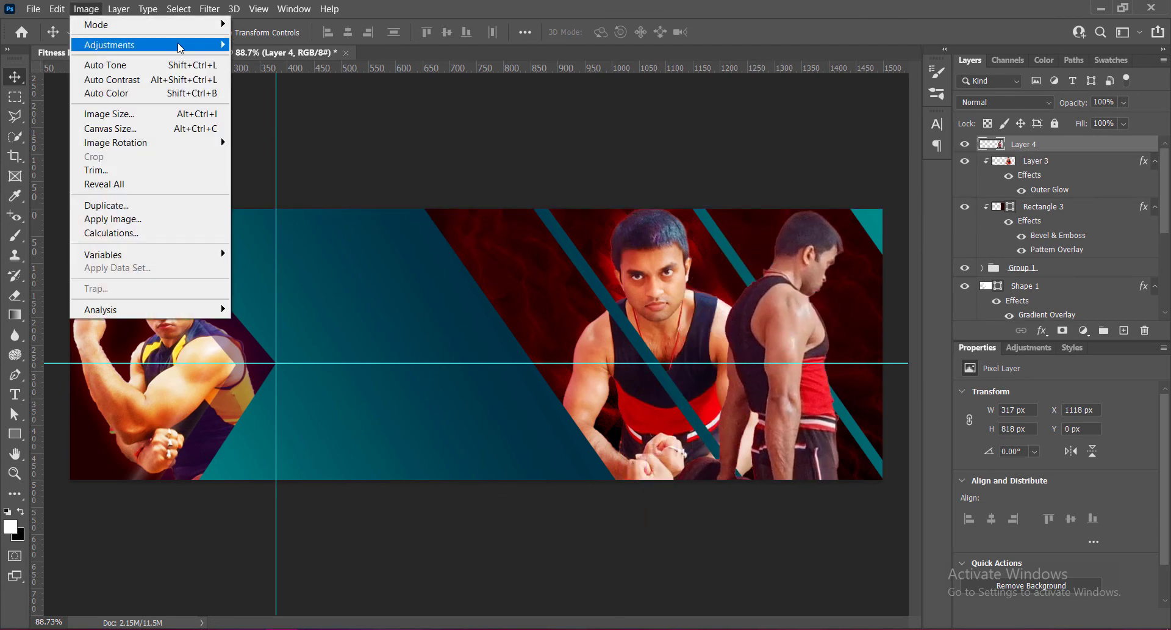
{"action": "mouse_move", "coordinate": [180, 48]}
{"action": "left_click", "coordinate": [268, 45]}
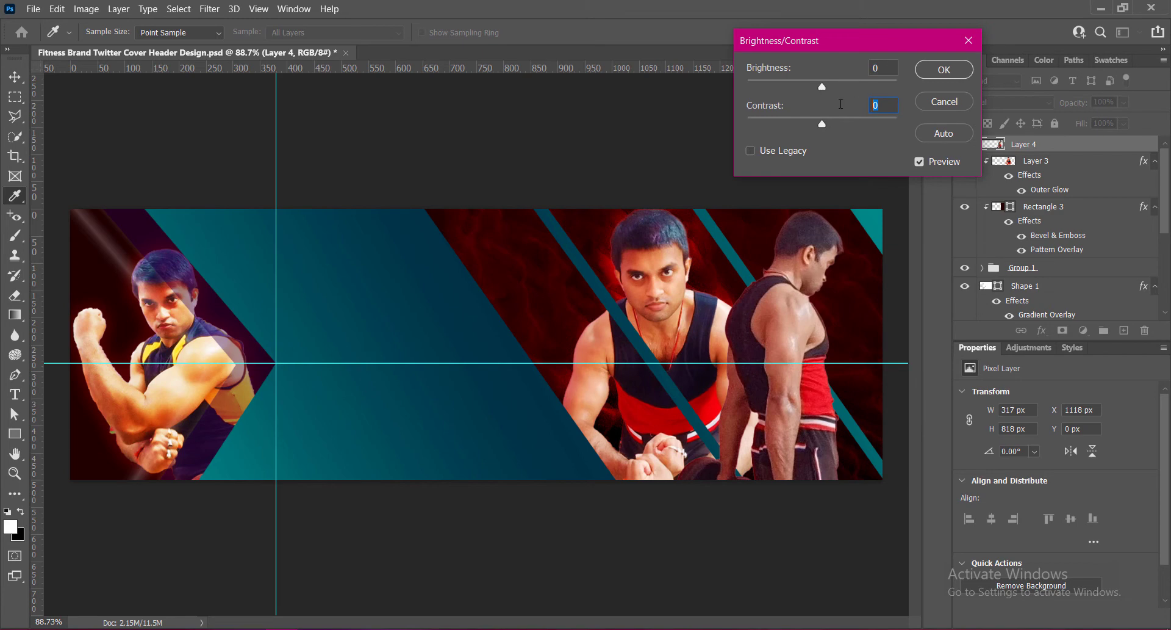
{"action": "type", "text": "60"}
{"action": "left_click", "coordinate": [945, 69]}
Apply a Vibrance adjustment with the values 60 and 75 to the newly pasted photo.
{"action": "left_click", "coordinate": [86, 9]}
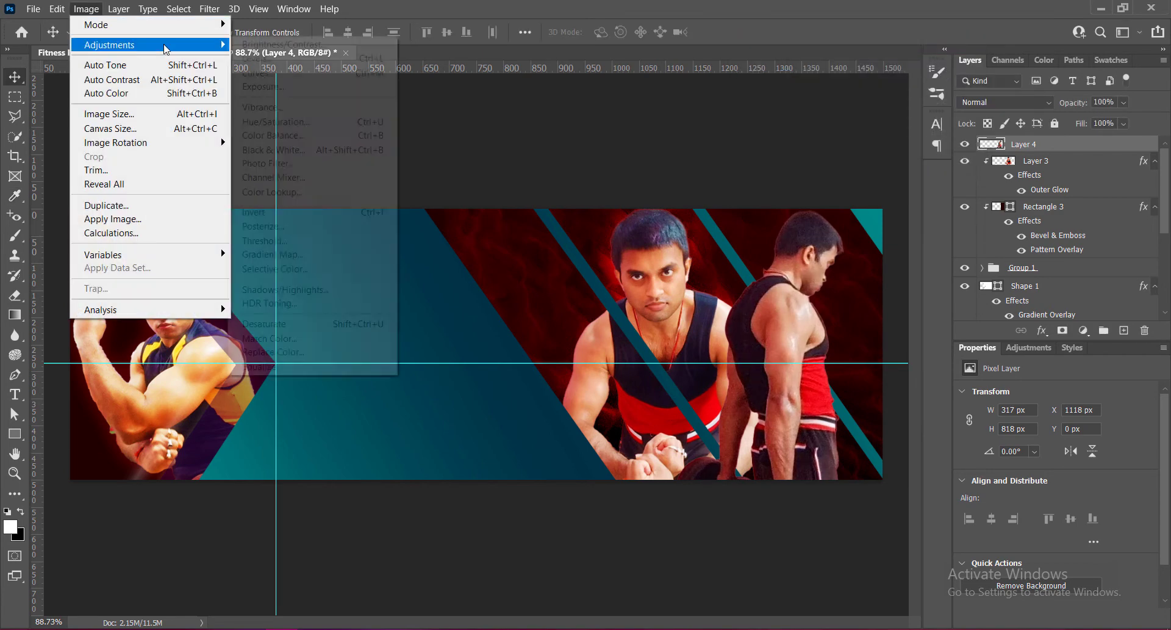
{"action": "mouse_move", "coordinate": [122, 45]}
{"action": "left_click", "coordinate": [268, 107]}
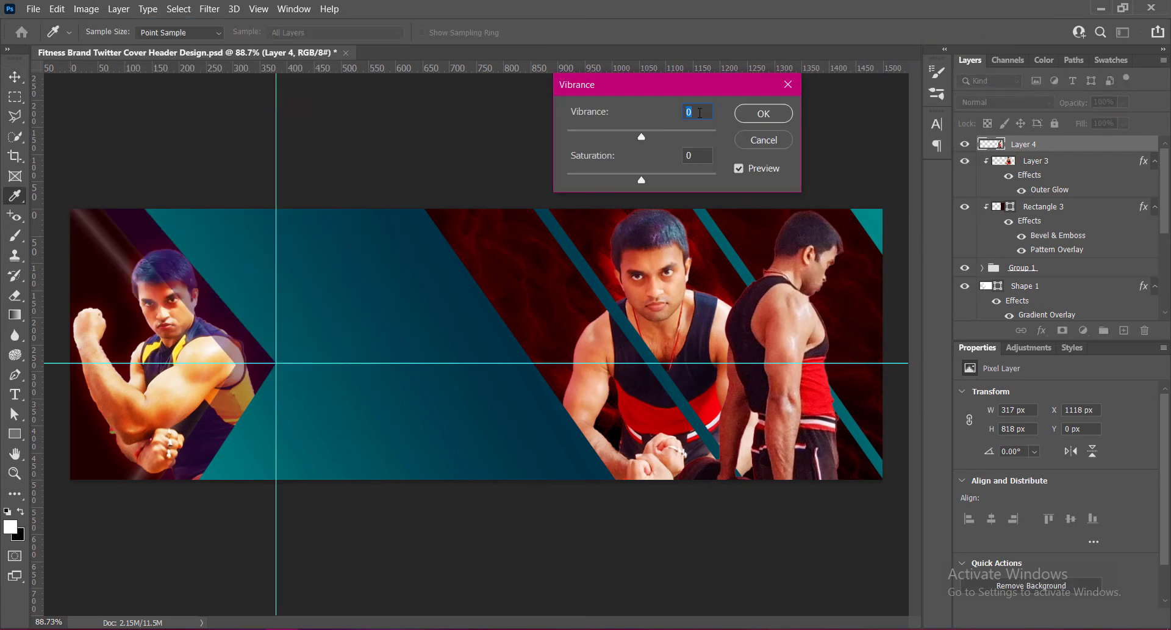
{"action": "type", "text": "60"}
{"action": "type", "text": "75"}
{"action": "left_click", "coordinate": [767, 116]}
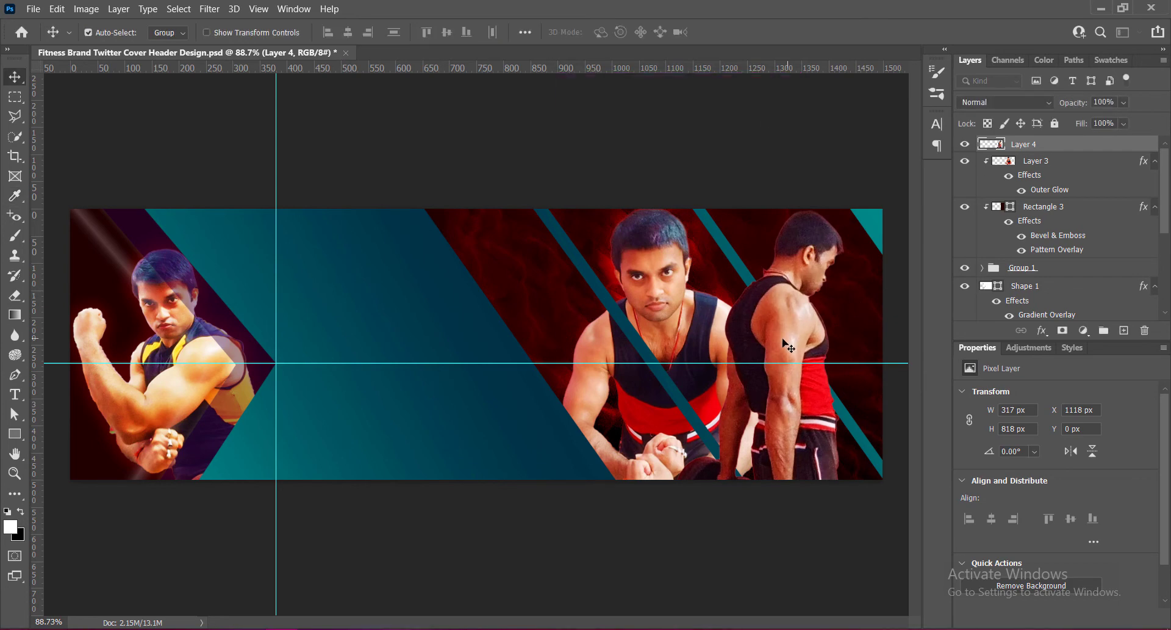
Add a red Hard Mix Outer Glow with 33% spread and 45 px size to the pasted photo.
{"action": "double_click", "coordinate": [994, 146]}
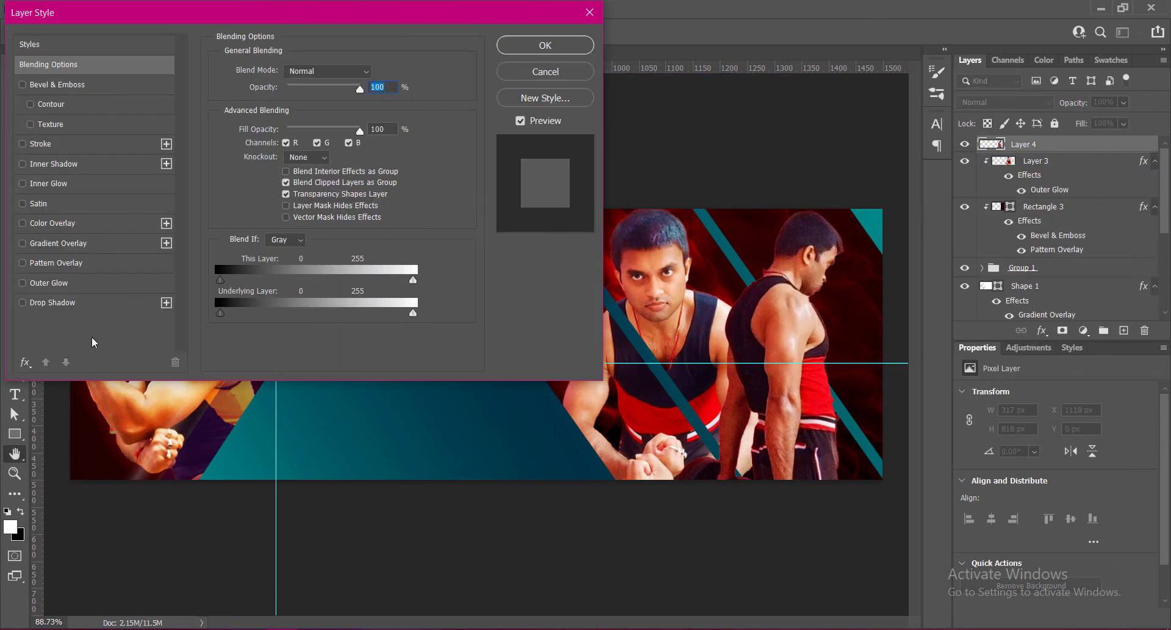
{"action": "left_click", "coordinate": [23, 282]}
{"action": "left_click", "coordinate": [40, 286]}
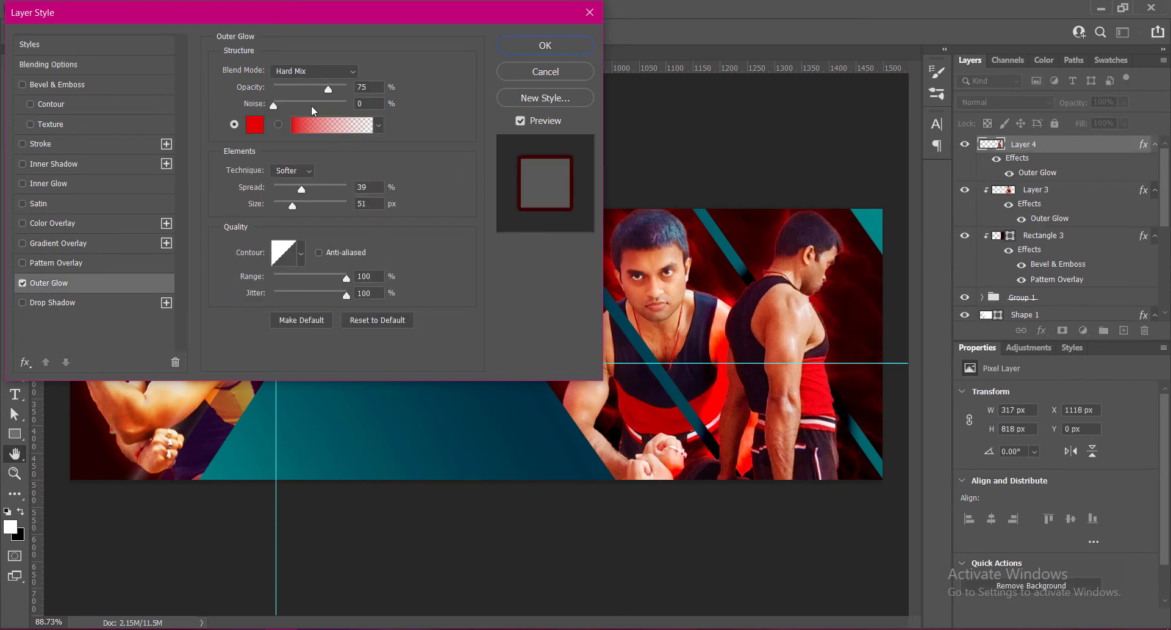
{"action": "left_click", "coordinate": [366, 187]}
{"action": "type", "text": "3"}
{"action": "type", "text": "45"}
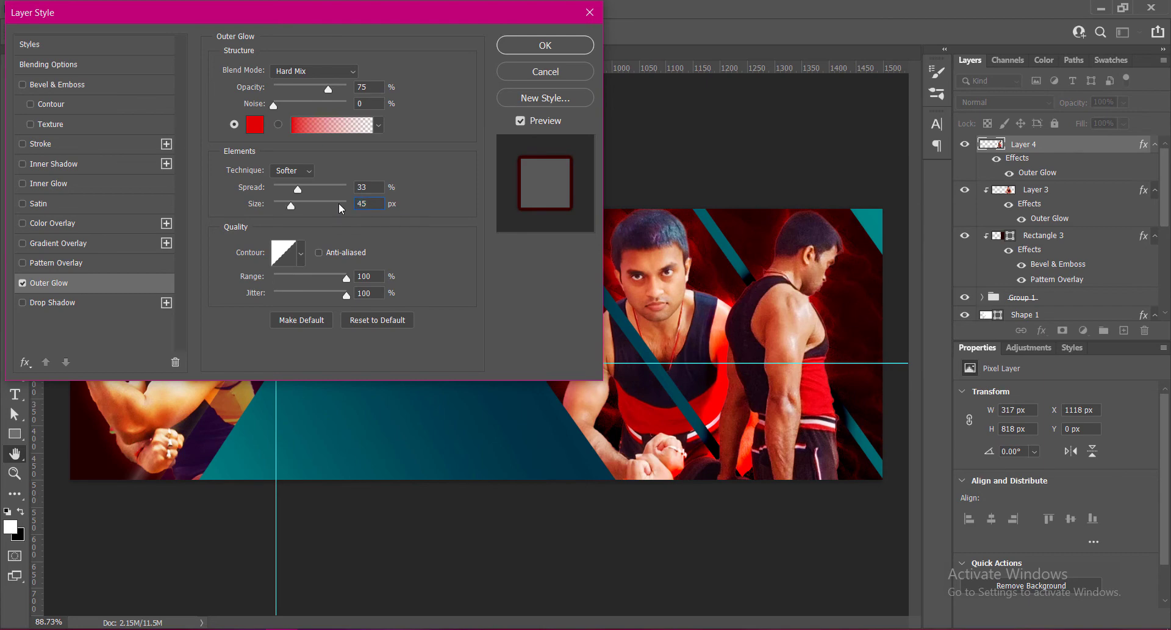
{"action": "left_click", "coordinate": [555, 47]}
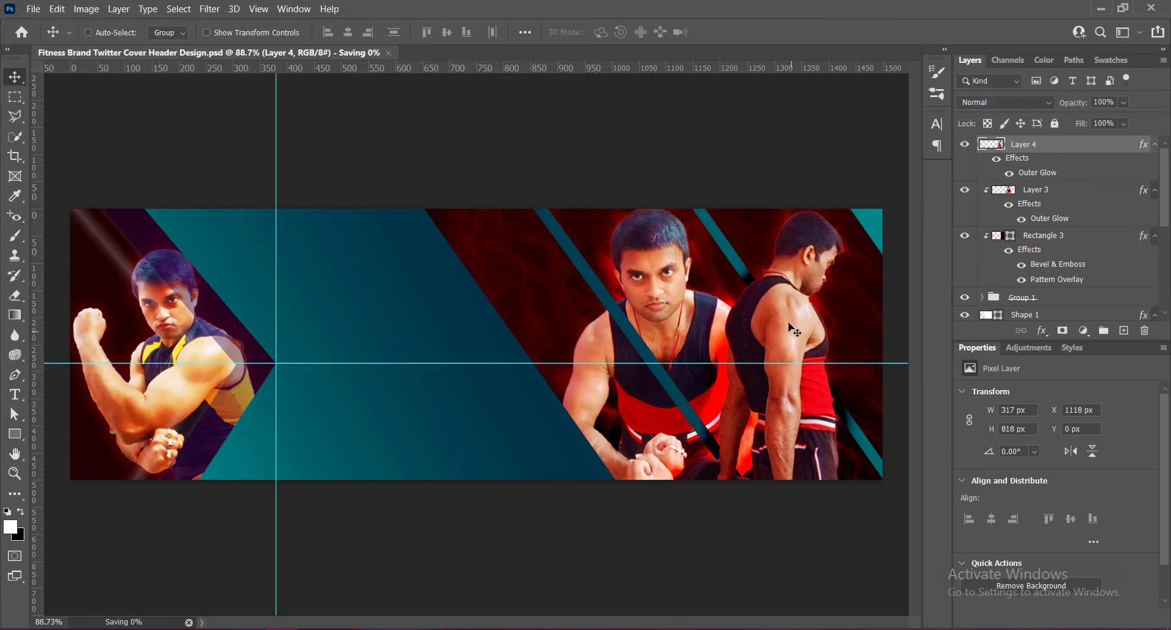
Scale the glowing profile photo down to 67.51% and move it towards the right end of the banner.
{"action": "key", "text": "ctrl+t"}
{"action": "left_click_drag", "start_coordinate": [675, 209], "coordinate": [778, 352]}
{"action": "left_click_drag", "start_coordinate": [804, 450], "coordinate": [816, 304]}
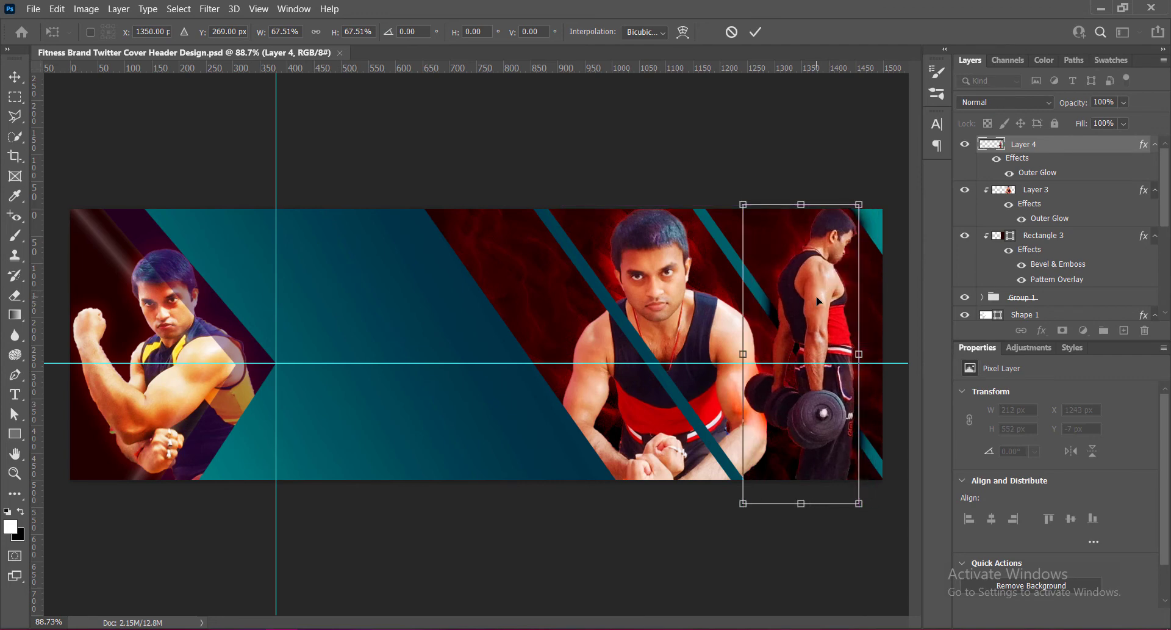
Nudge the scaled profile photo to X 1259 px, Y 10 px and commit the transform.
{"action": "key", "text": "Down"}
{"action": "key", "text": "Down"}
{"action": "key", "text": "Down"}
{"action": "key", "text": "Down"}
{"action": "key", "text": "Down"}
{"action": "key", "text": "Down"}
{"action": "key", "text": "Down"}
{"action": "key", "text": "Down"}
{"action": "key", "text": "Down"}
{"action": "key", "text": "Down"}
{"action": "key", "text": "Down"}
{"action": "key", "text": "Down"}
{"action": "key", "text": "Down"}
{"action": "key", "text": "Down"}
{"action": "key", "text": "Down"}
{"action": "key", "text": "Down"}
{"action": "key", "text": "Down"}
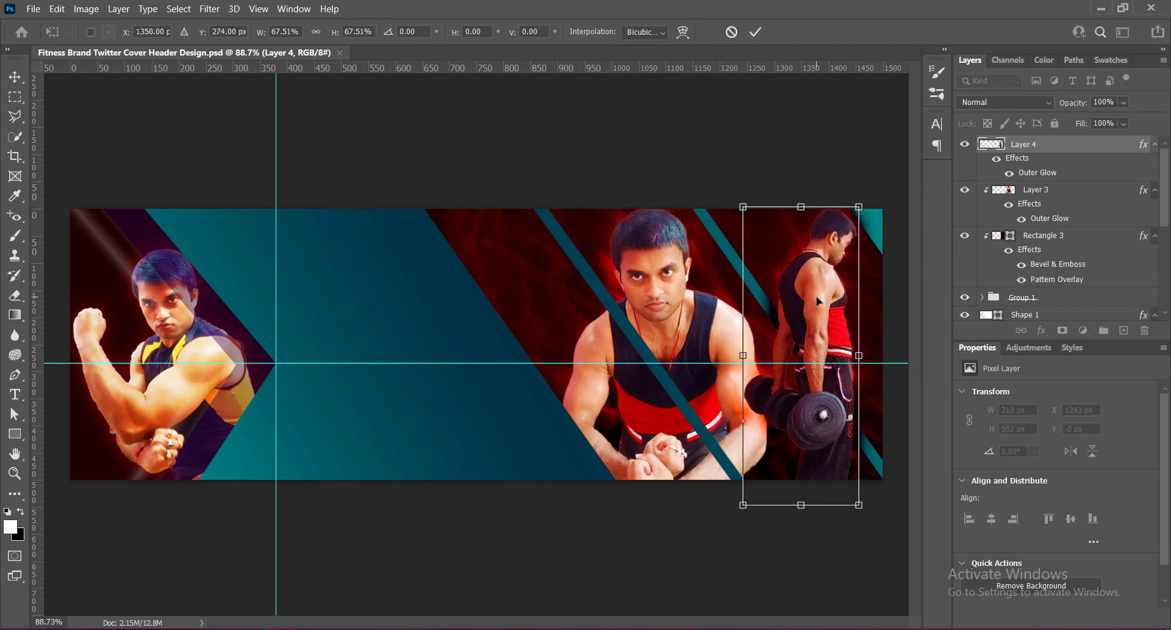
{"action": "key", "text": "Right"}
{"action": "key", "text": "Right"}
{"action": "key", "text": "Right"}
{"action": "key", "text": "Right"}
{"action": "key", "text": "Right"}
{"action": "key", "text": "Right"}
{"action": "key", "text": "Right"}
{"action": "key", "text": "Right"}
{"action": "key", "text": "Right"}
{"action": "key", "text": "Right"}
{"action": "key", "text": "Right"}
{"action": "key", "text": "Right"}
{"action": "key", "text": "Right"}
{"action": "key", "text": "Right"}
{"action": "key", "text": "Right"}
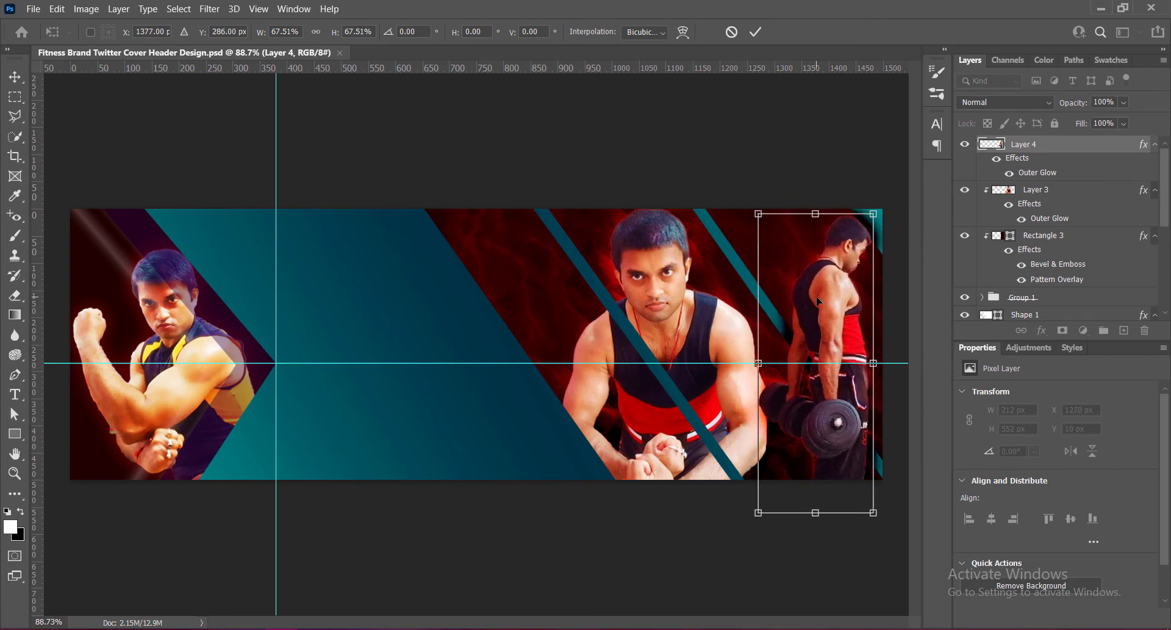
{"action": "key", "text": "Return"}
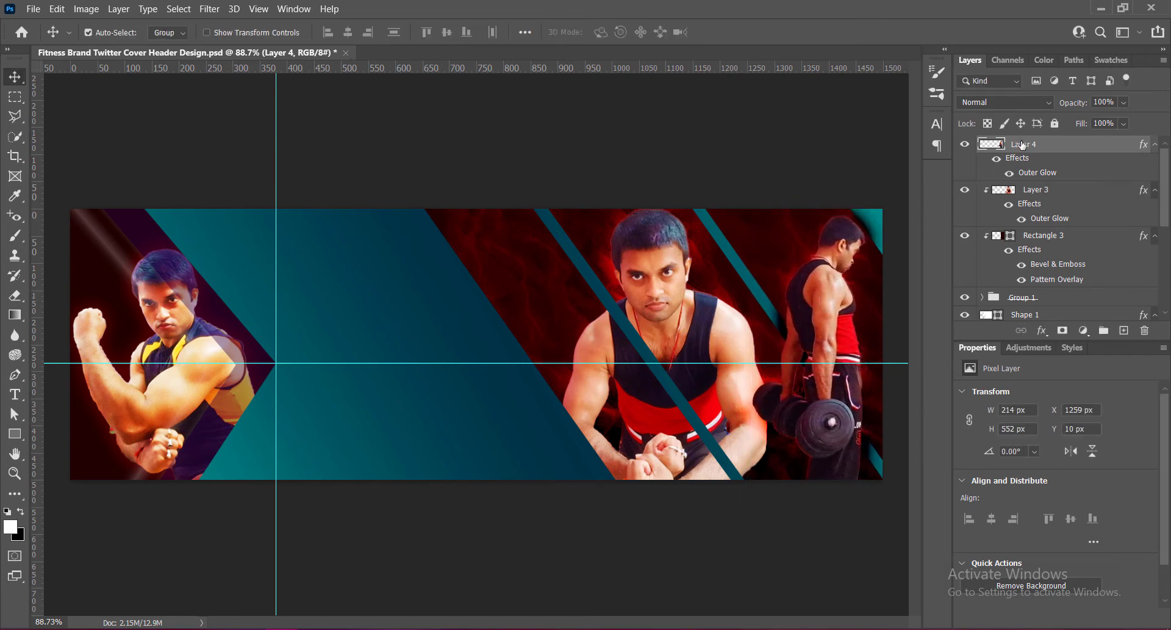
Clip the profile photo to the diagonal bands beneath the front-facing photo, nudge it to X 1252 px, Y -4 px, and save.
{"action": "left_click_drag", "start_coordinate": [1024, 144], "coordinate": [1027, 225]}
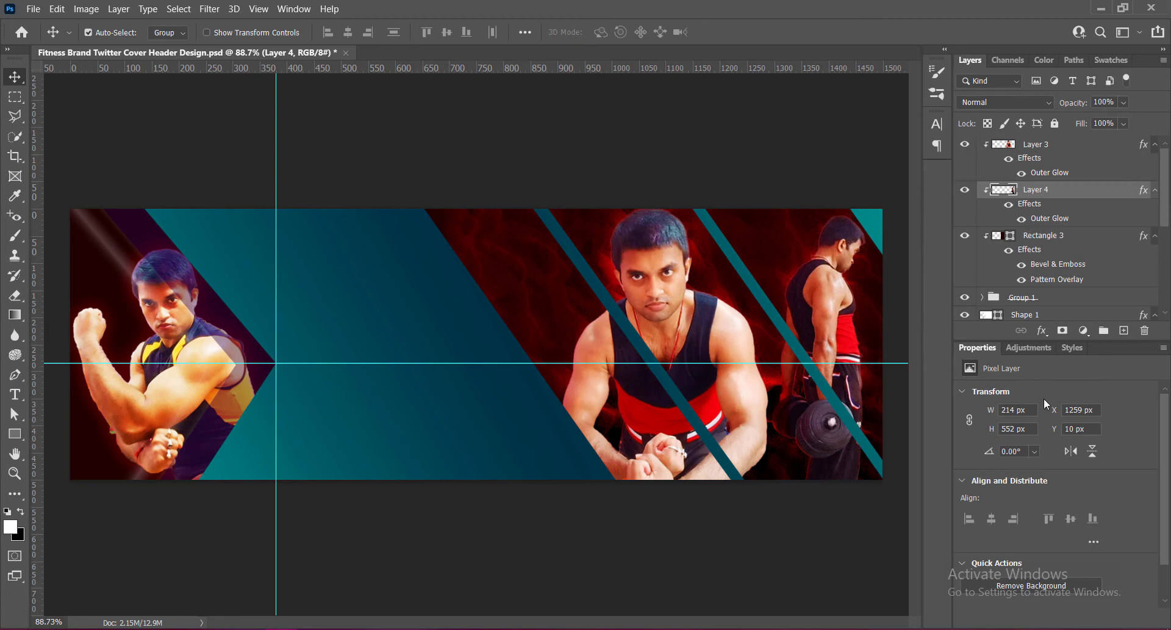
{"action": "key", "text": "Up"}
{"action": "key", "text": "Up"}
{"action": "key", "text": "Up"}
{"action": "key", "text": "Up"}
{"action": "key", "text": "Up"}
{"action": "key", "text": "Up"}
{"action": "key", "text": "Up"}
{"action": "key", "text": "Up"}
{"action": "key", "text": "Left"}
{"action": "key", "text": "Left"}
{"action": "key", "text": "Left"}
{"action": "key", "text": "Left"}
{"action": "key", "text": "Left"}
{"action": "key", "text": "Left"}
{"action": "key", "text": "Left"}
{"action": "key", "text": "Left"}
{"action": "key", "text": "Left"}
{"action": "key", "text": "Left"}
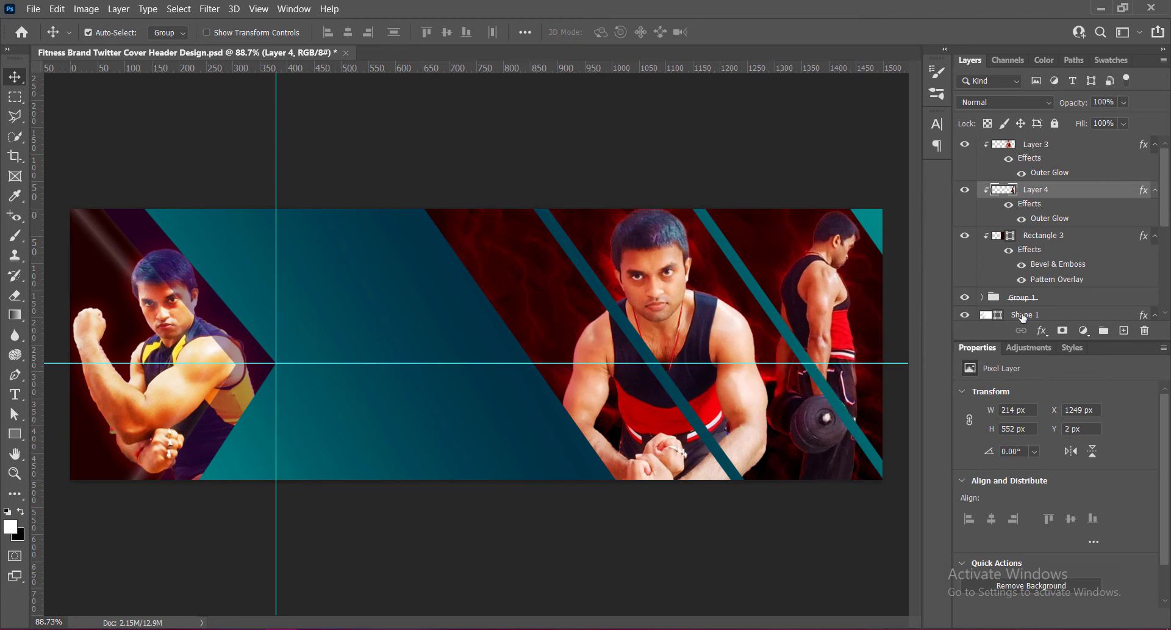
{"action": "key", "text": "Up"}
{"action": "key", "text": "Up"}
{"action": "key", "text": "Up"}
{"action": "key", "text": "Up"}
{"action": "key", "text": "Up"}
{"action": "key", "text": "Up"}
{"action": "key", "text": "Right"}
{"action": "key", "text": "Right"}
{"action": "key", "text": "Right"}
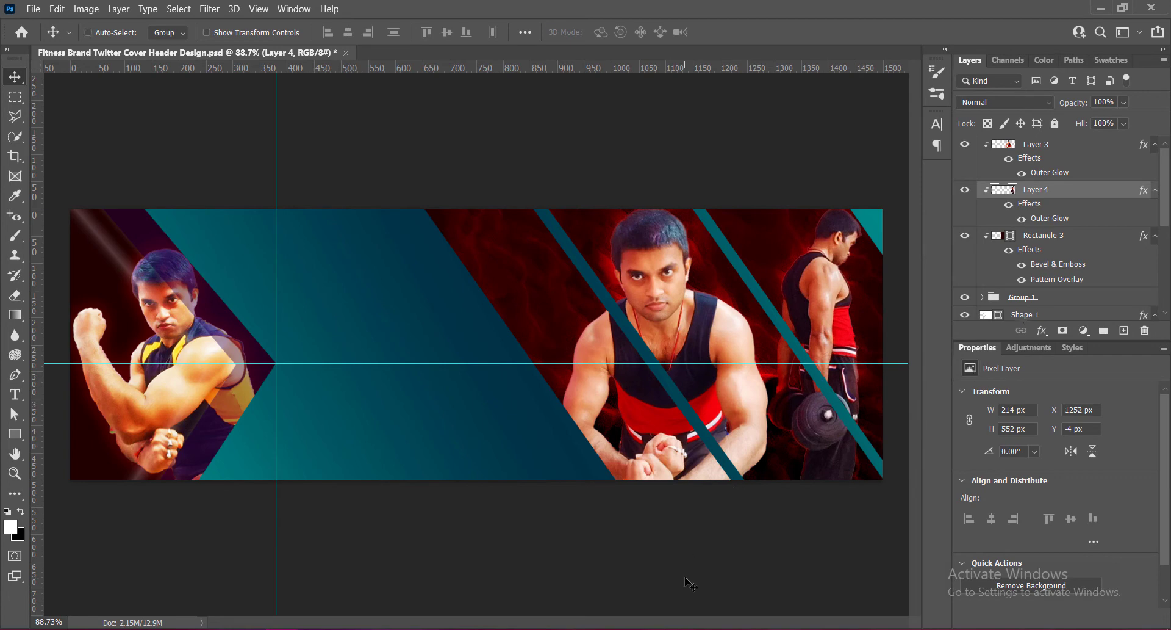
{"action": "key", "text": "ctrl+s"}
Add Bevel & Emboss with Texture to the teal-to-navy shape, using the pale grey pattern.
{"action": "left_click", "coordinate": [337, 285]}
{"action": "right_click", "coordinate": [984, 285]}
{"action": "left_click", "coordinate": [993, 294]}
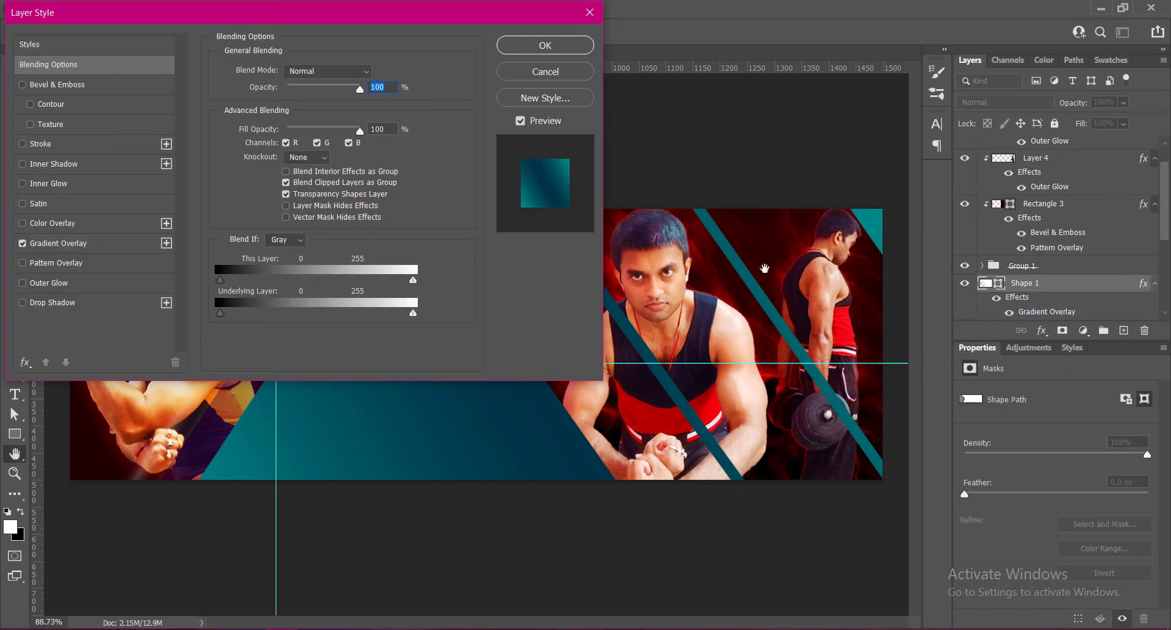
{"action": "left_click_drag", "start_coordinate": [237, 13], "coordinate": [947, 30]}
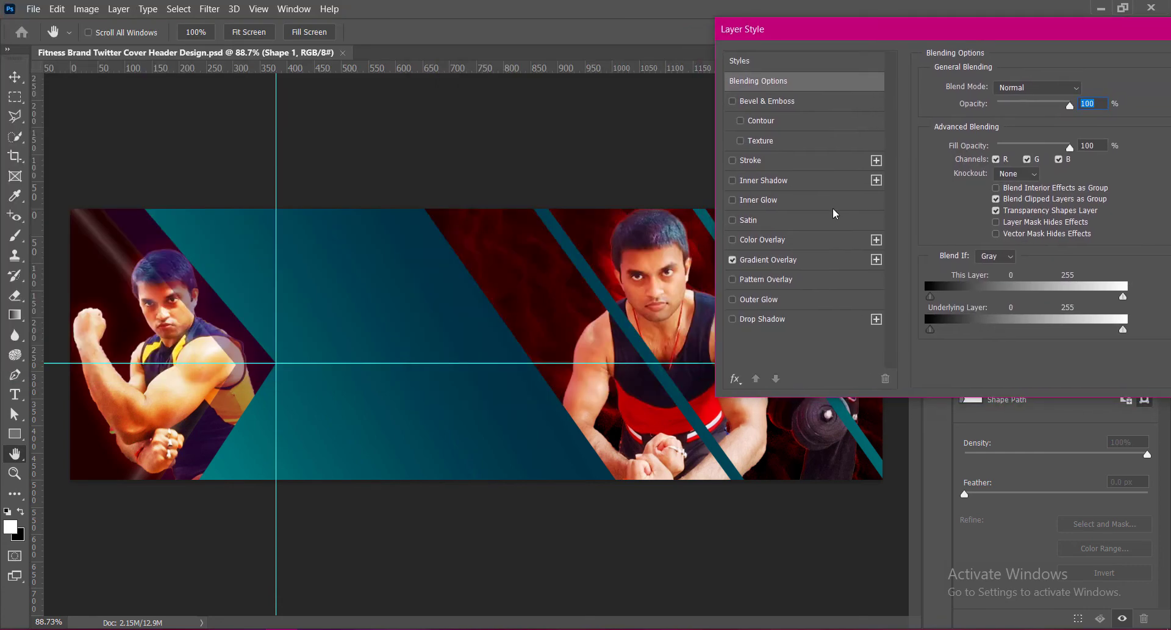
{"action": "left_click", "coordinate": [741, 141]}
{"action": "left_click", "coordinate": [787, 140]}
{"action": "left_click", "coordinate": [1014, 106]}
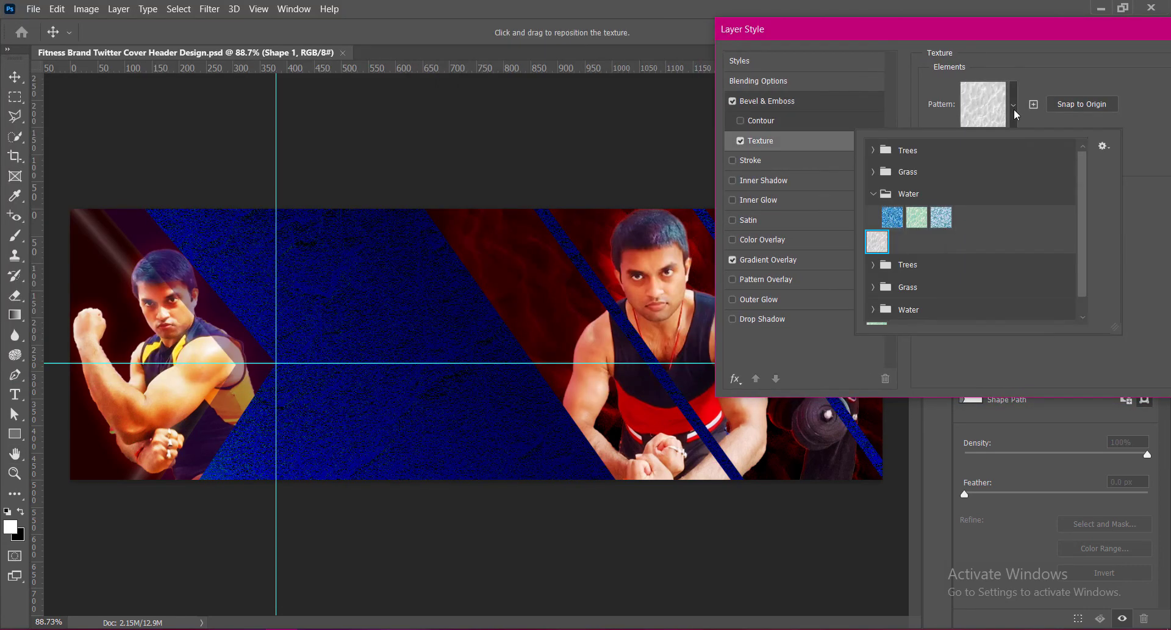
{"action": "left_click", "coordinate": [939, 215]}
{"action": "left_click", "coordinate": [878, 241]}
{"action": "left_click", "coordinate": [1143, 245]}
Try several gloss contours on the shape's bevel and return to the original curved contour.
{"action": "left_click", "coordinate": [750, 102]}
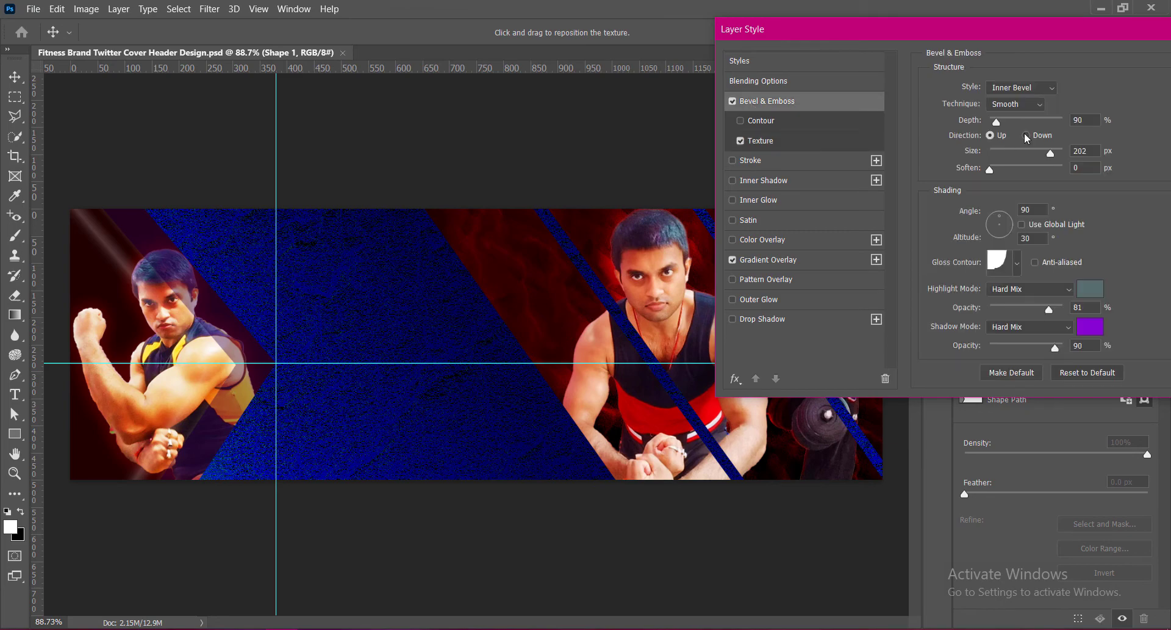
{"action": "left_click", "coordinate": [1017, 263]}
{"action": "left_click", "coordinate": [899, 299]}
{"action": "left_click", "coordinate": [900, 323]}
{"action": "left_click", "coordinate": [924, 323]}
{"action": "left_click", "coordinate": [924, 299]}
{"action": "left_click", "coordinate": [948, 300]}
{"action": "left_click", "coordinate": [973, 303]}
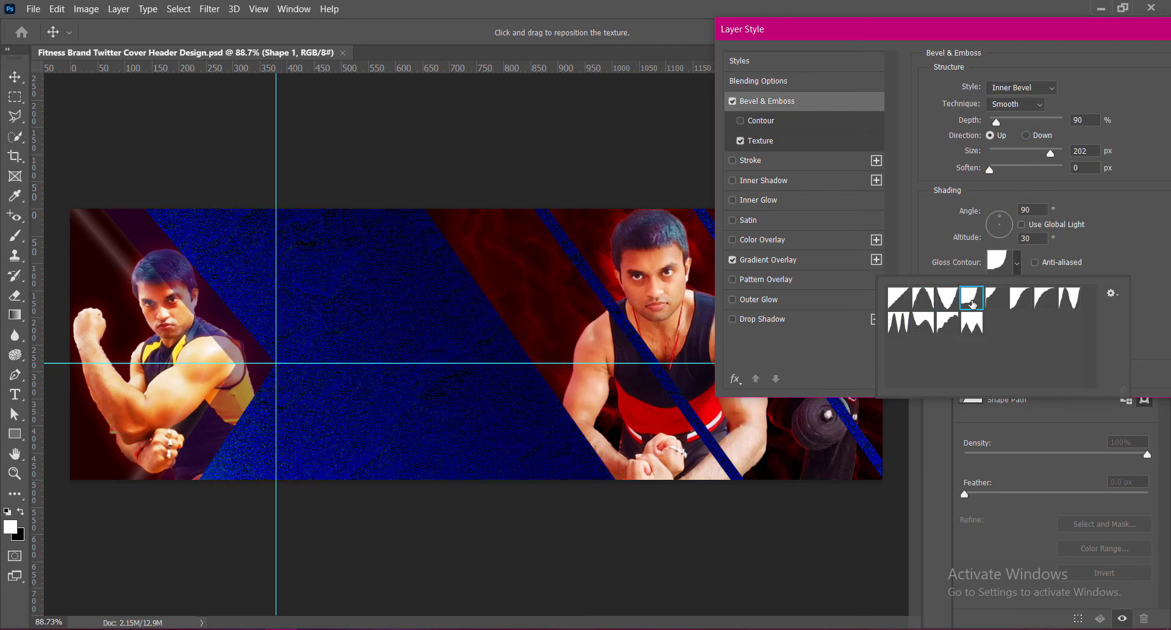
{"action": "left_click", "coordinate": [1046, 301]}
{"action": "left_click", "coordinate": [1068, 301]}
{"action": "left_click", "coordinate": [923, 324]}
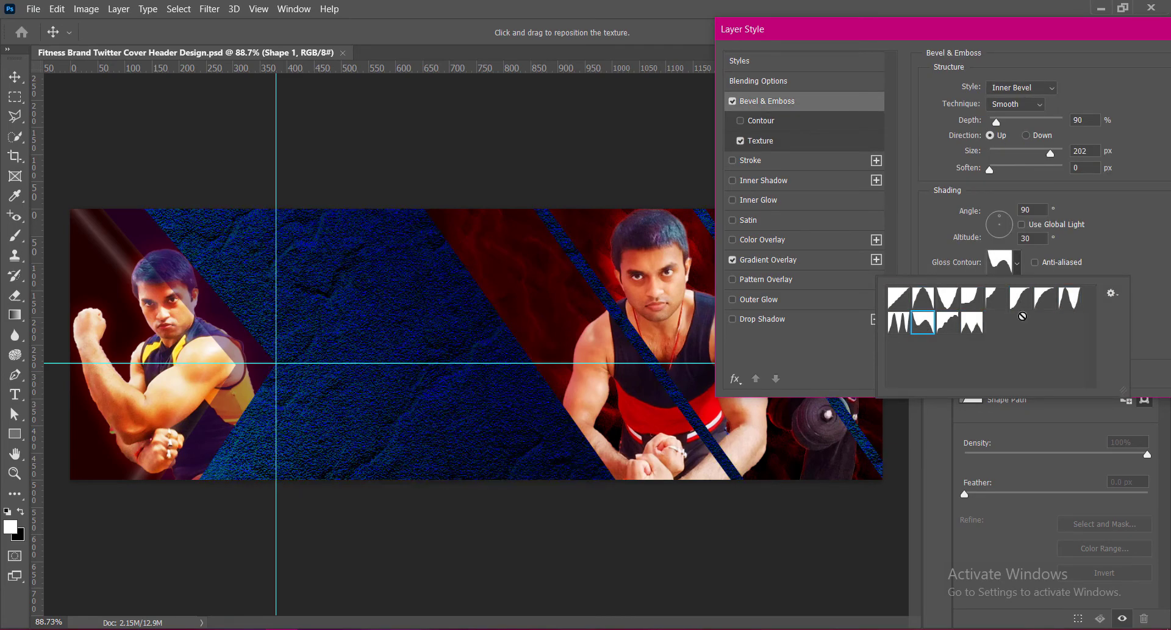
{"action": "left_click", "coordinate": [984, 303]}
{"action": "left_click", "coordinate": [923, 324]}
{"action": "left_click", "coordinate": [975, 307]}
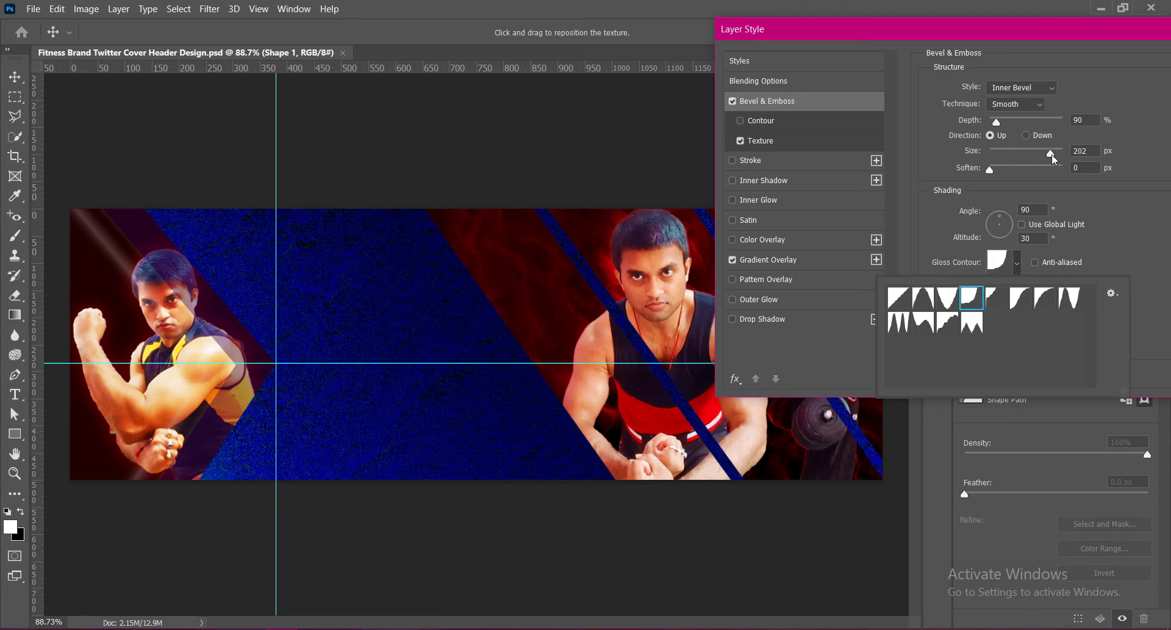
Set the shape's bevel to 75% depth, 150 px size and Down direction, apply it, and save the document.
{"action": "left_click_drag", "start_coordinate": [1052, 154], "coordinate": [994, 135]}
{"action": "left_click", "coordinate": [1025, 135]}
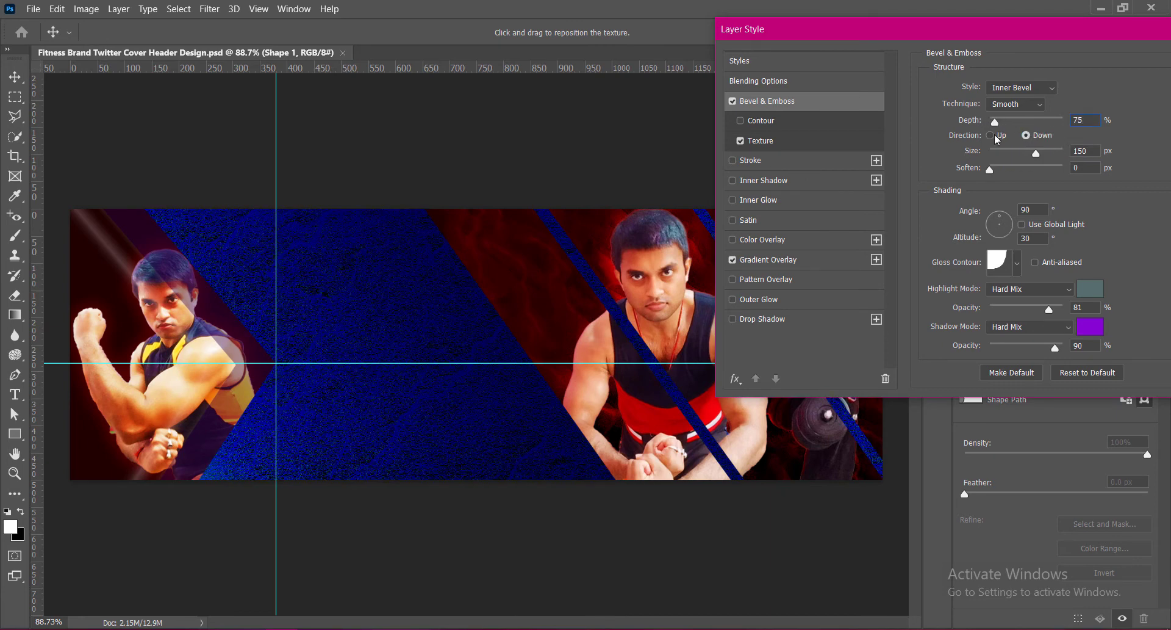
{"action": "key", "text": "Return"}
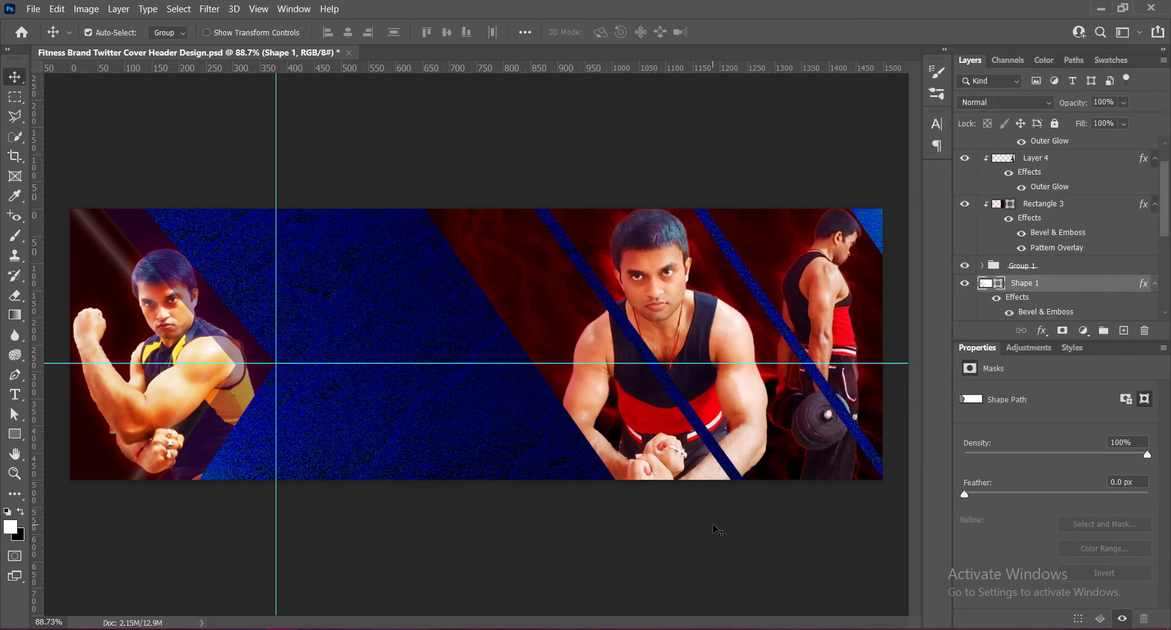
{"action": "key", "text": "ctrl+s"}
Add a layer above the clipped photos and enter the two-line text "SWASTICK YOGIC / STRENGTH & FITNESS" over the textured blue shape.
{"action": "left_click", "coordinate": [1060, 159]}
{"action": "scroll", "coordinate": [1064, 181], "scroll_direction": "up", "scroll_amount": 1}
{"action": "left_click", "coordinate": [1065, 145]}
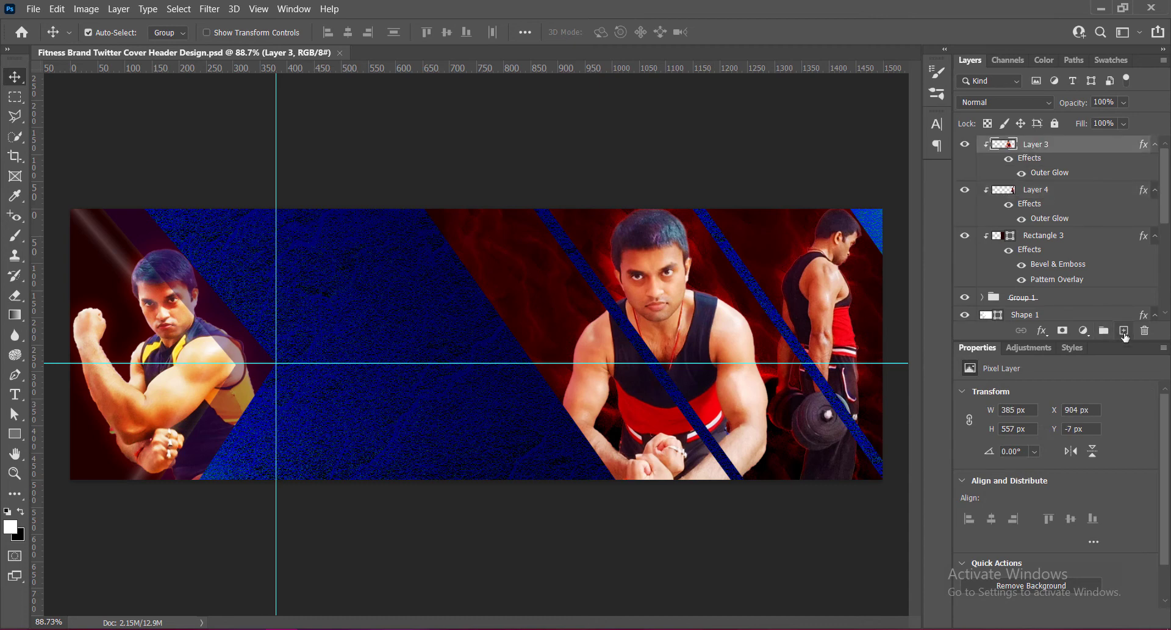
{"action": "left_click", "coordinate": [1125, 330]}
{"action": "left_click", "coordinate": [14, 394]}
{"action": "left_click", "coordinate": [301, 291]}
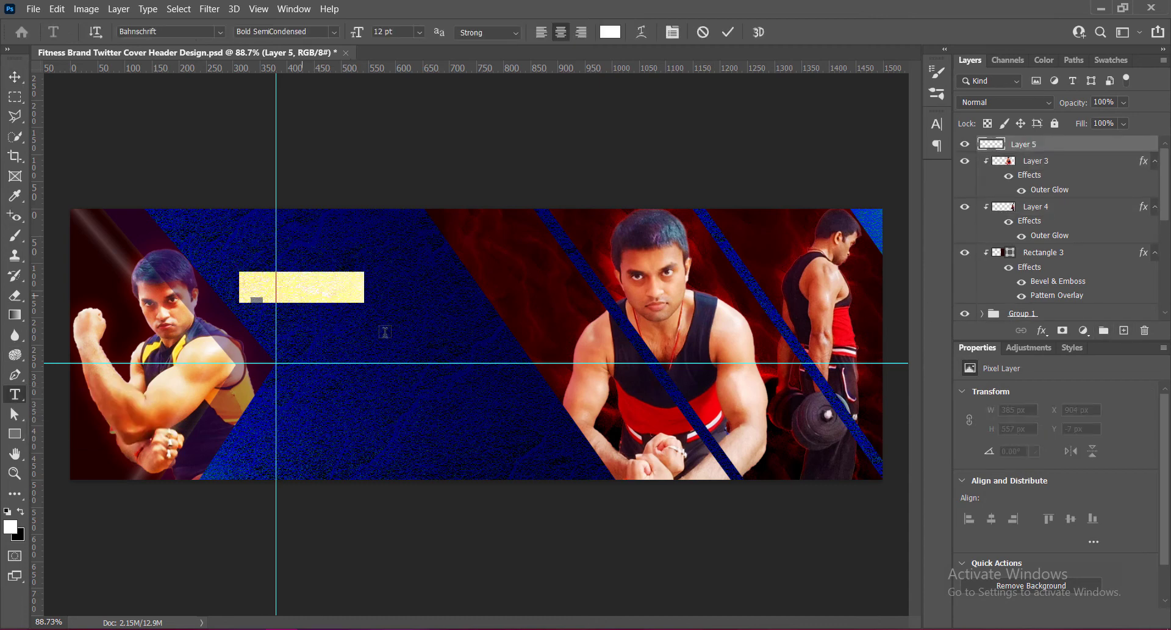
{"action": "type", "text": "SWASTICK"}
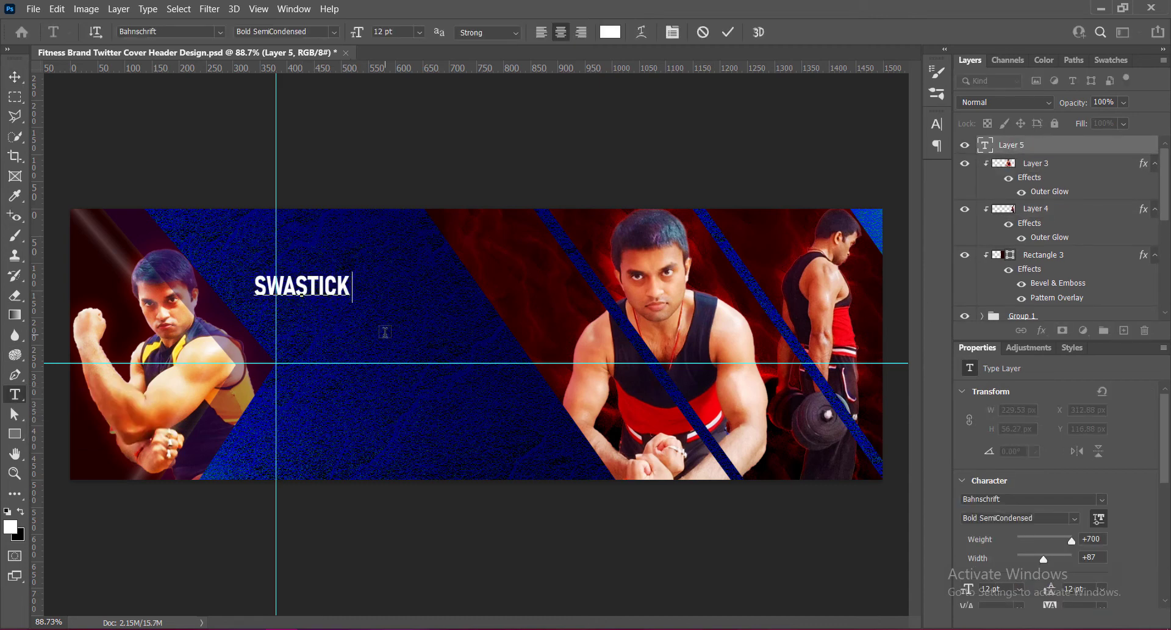
{"action": "type", "text": " YOGIC "}
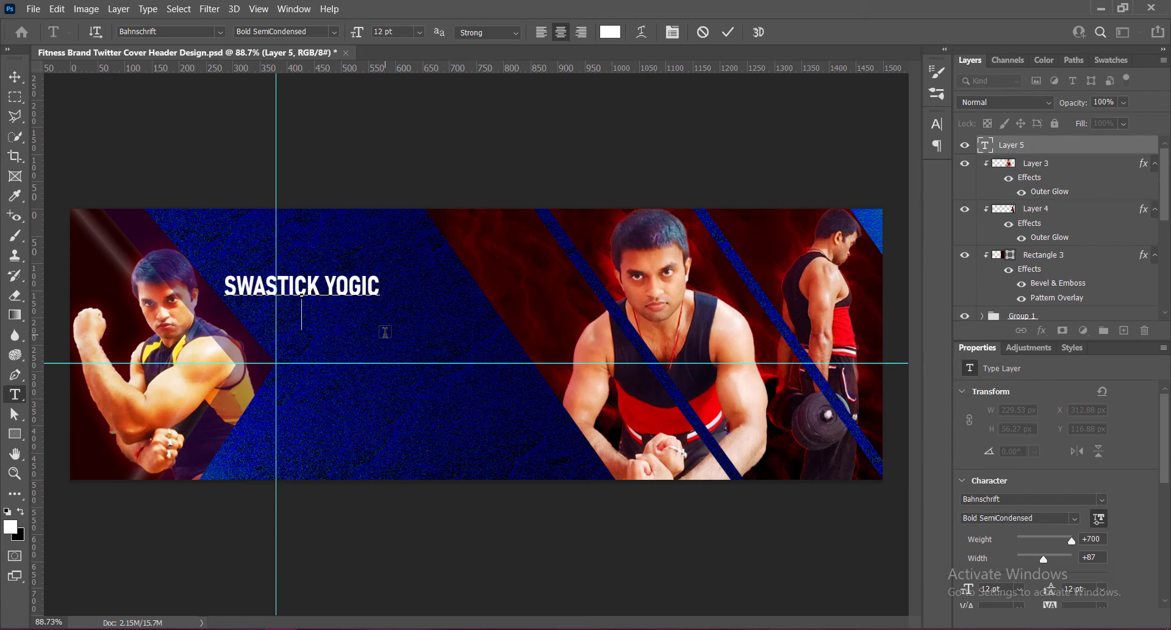
{"action": "type", "text": "STRENGTH &"}
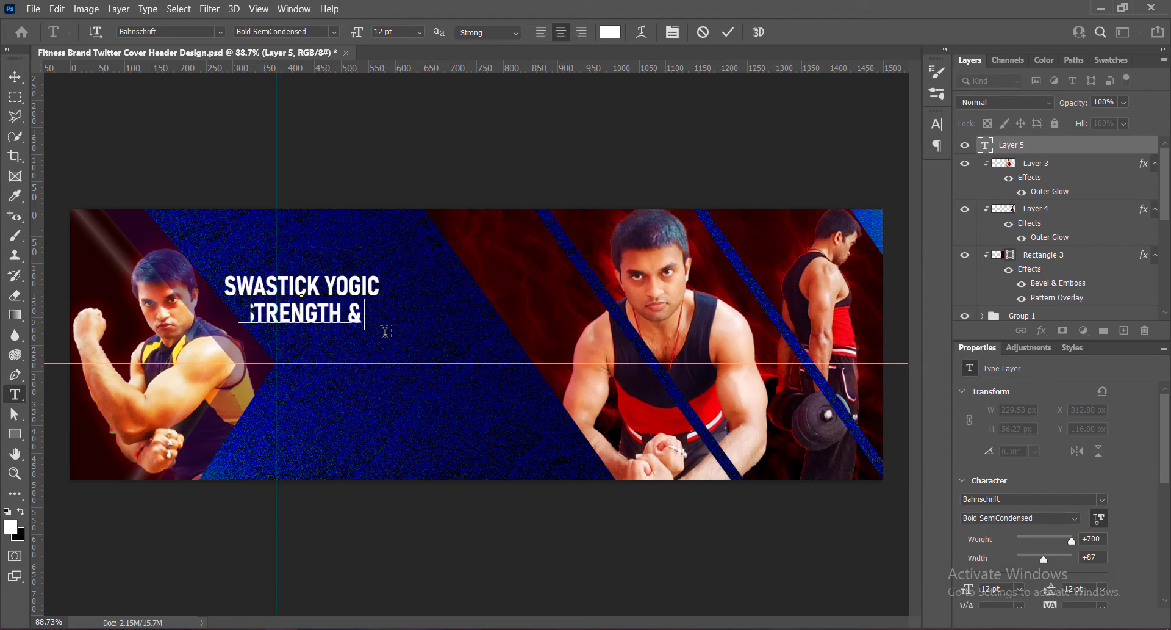
{"action": "type", "text": " FITNESS"}
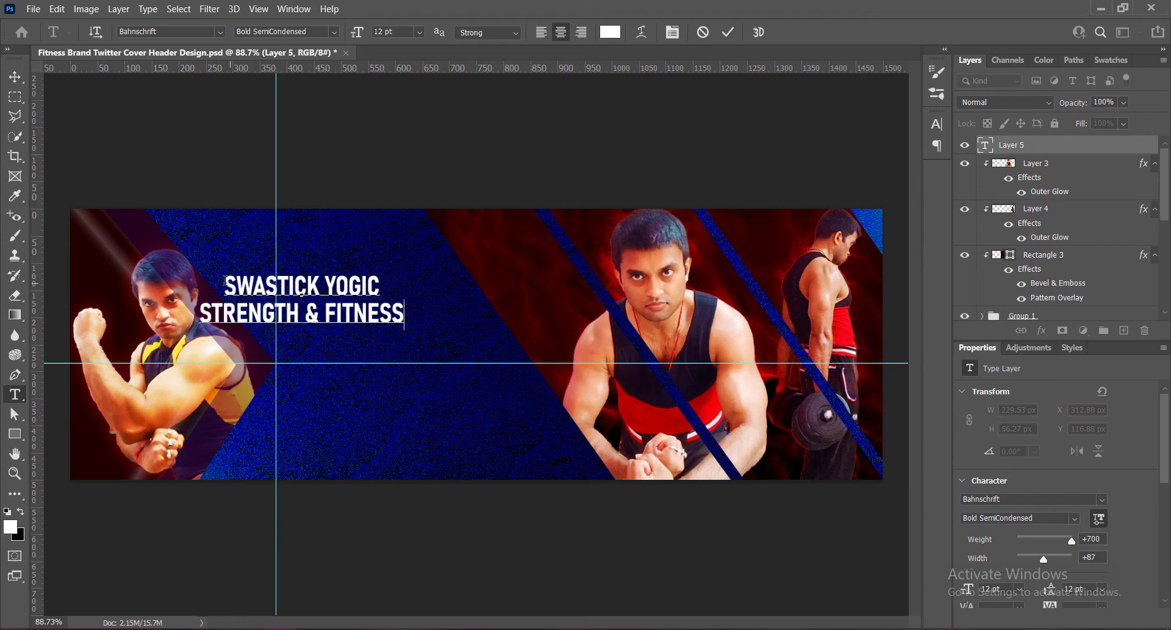
Left-align the two-line title and set its "STRENGTH & FITNESS" line to Bold Condensed at 16 pt.
{"action": "key", "text": "ctrl+a"}
{"action": "left_click", "coordinate": [541, 32]}
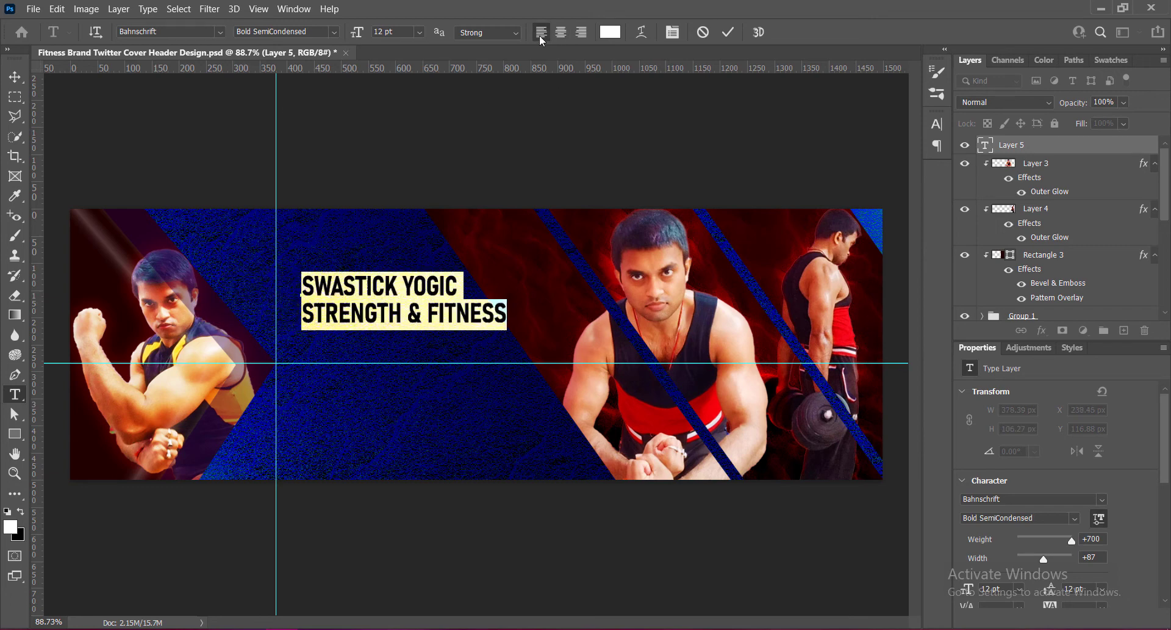
{"action": "left_click_drag", "start_coordinate": [304, 313], "coordinate": [502, 314]}
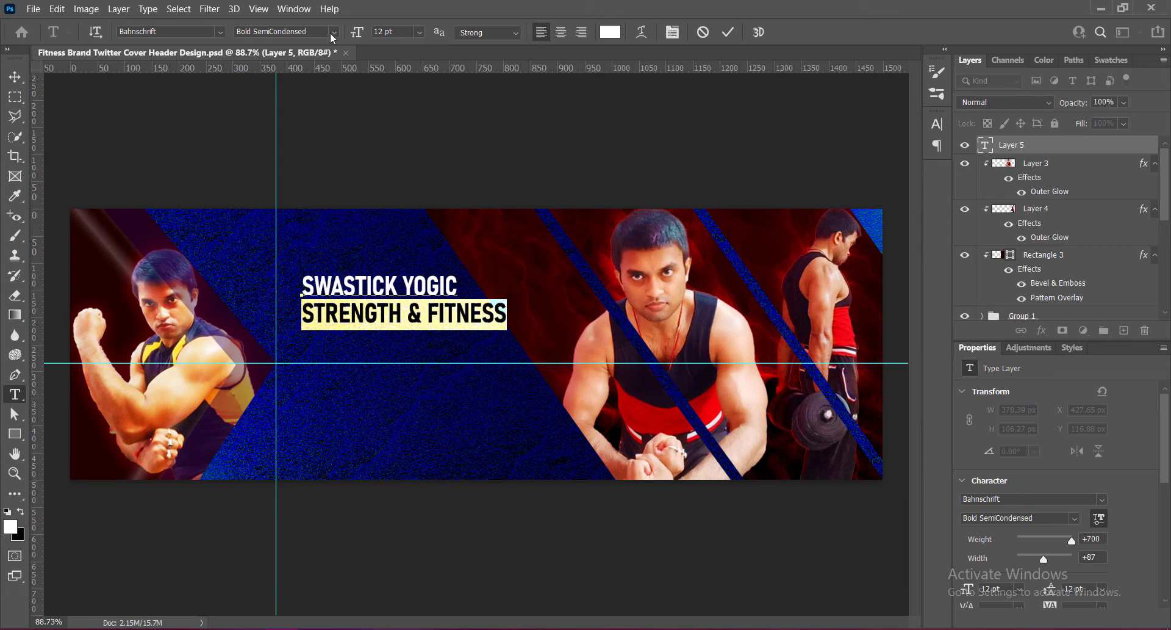
{"action": "left_click", "coordinate": [333, 35]}
{"action": "left_click", "coordinate": [296, 189]}
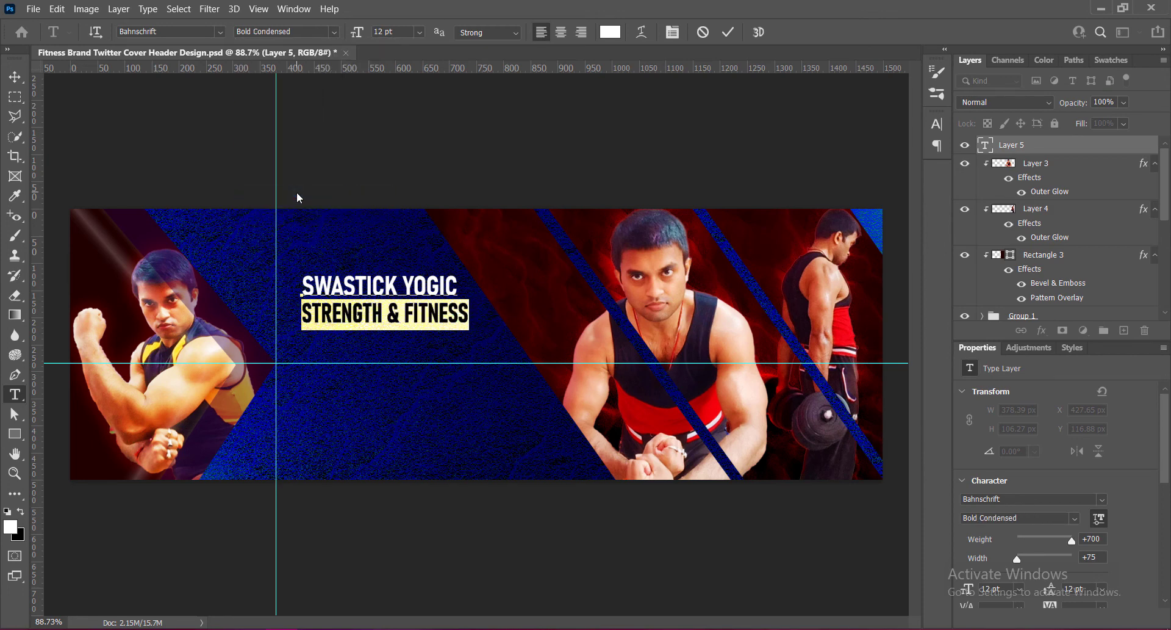
{"action": "left_click", "coordinate": [419, 32]}
{"action": "left_click", "coordinate": [399, 151]}
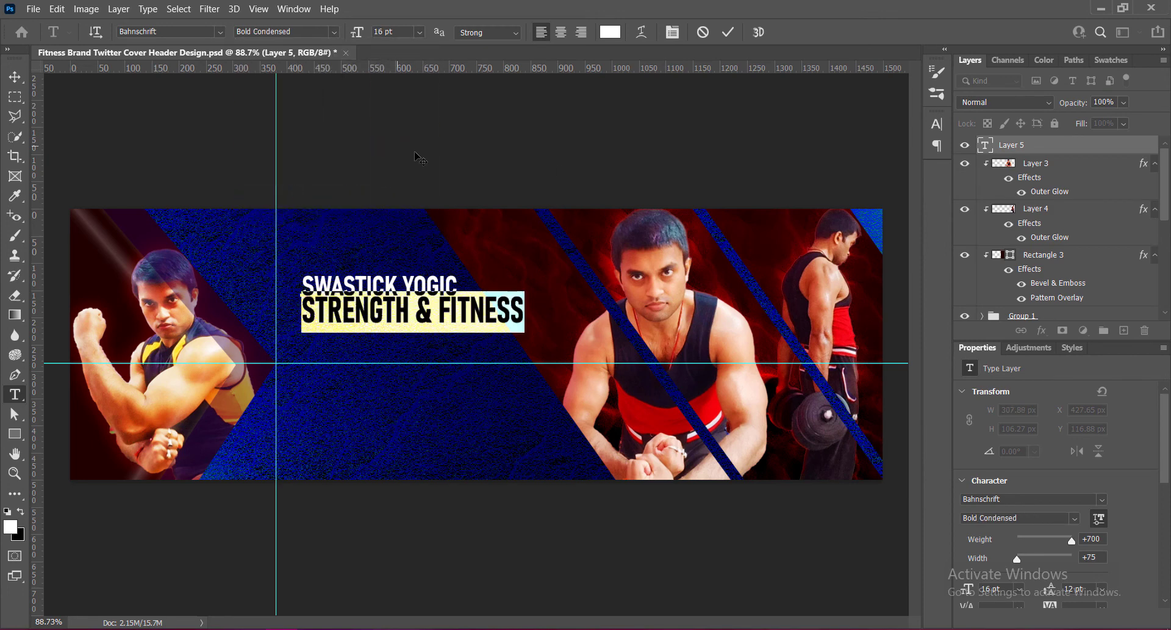
Set the "SWASTICK YOGIC" line of the title to the SemiBold SemiCondensed style.
{"action": "left_click", "coordinate": [308, 284]}
{"action": "left_click_drag", "start_coordinate": [308, 284], "coordinate": [467, 279]}
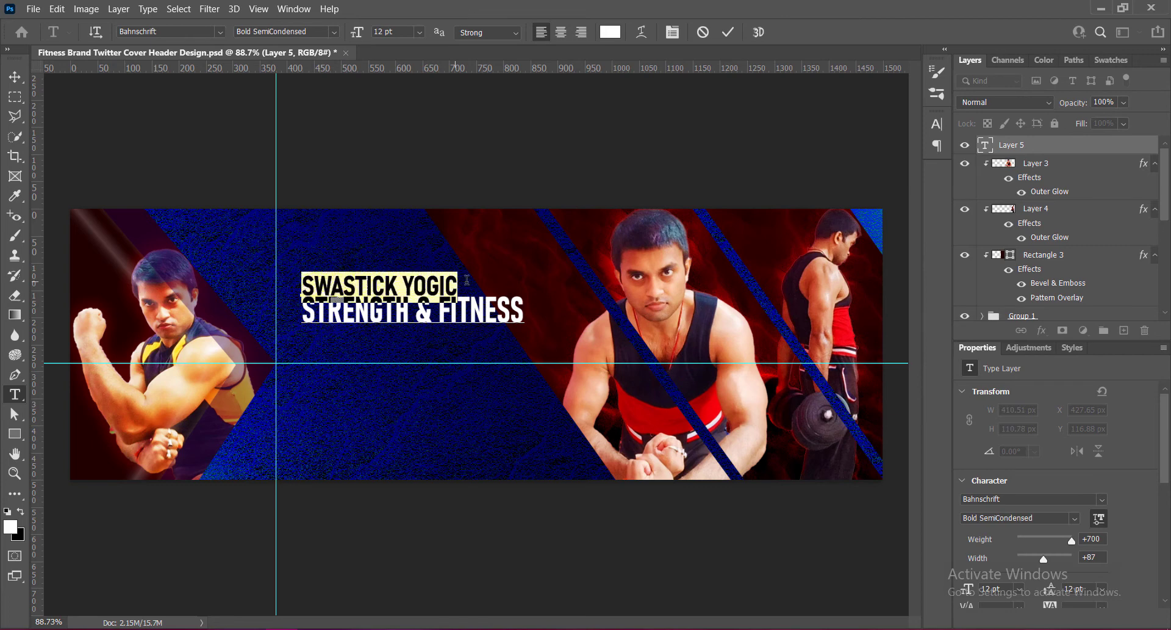
{"action": "left_click", "coordinate": [333, 34]}
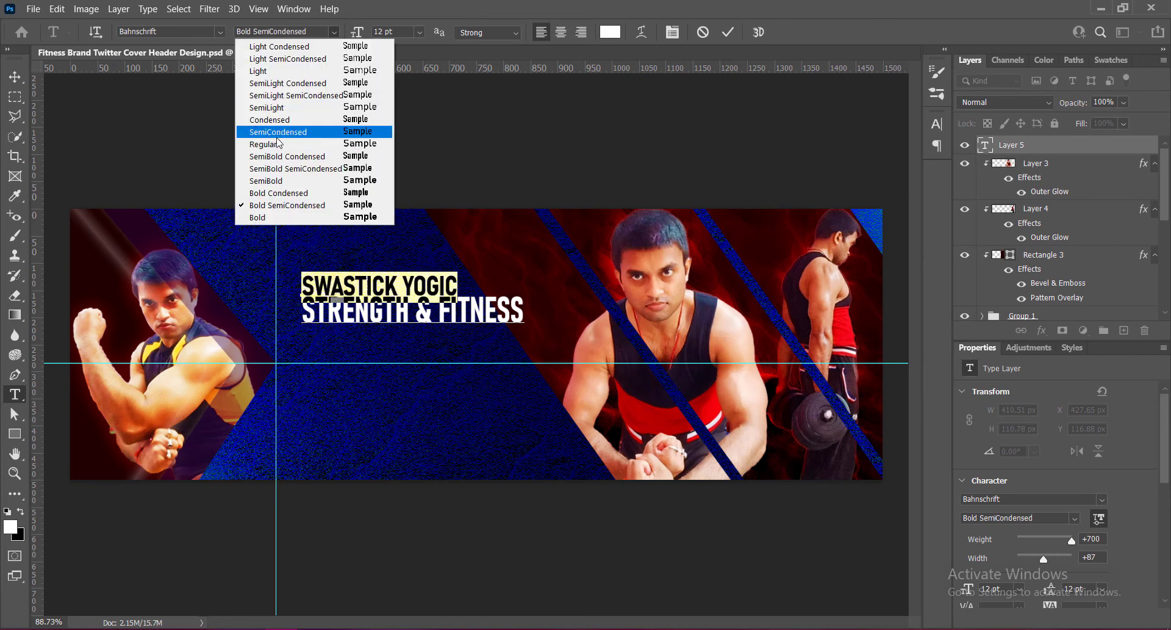
{"action": "left_click", "coordinate": [289, 158]}
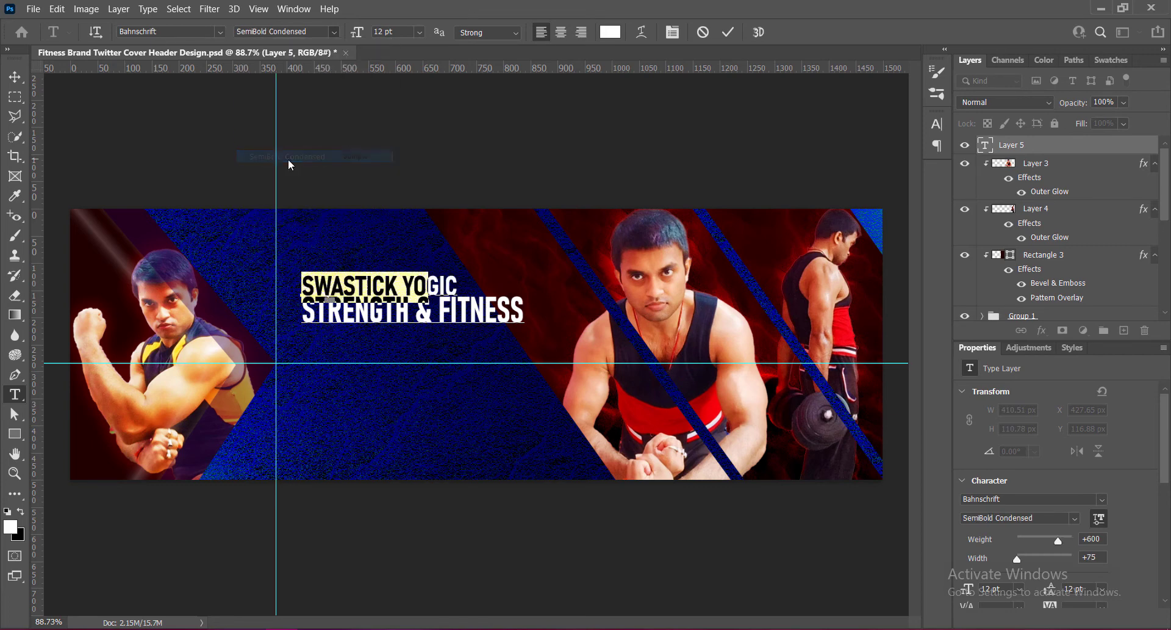
{"action": "left_click", "coordinate": [333, 32]}
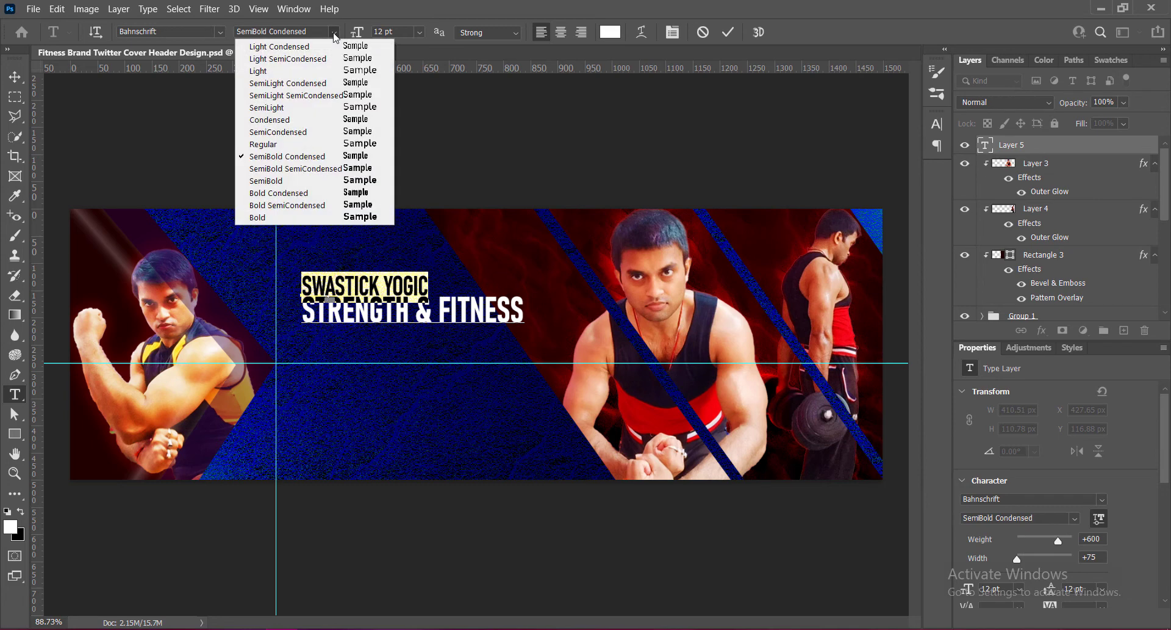
{"action": "left_click", "coordinate": [295, 170]}
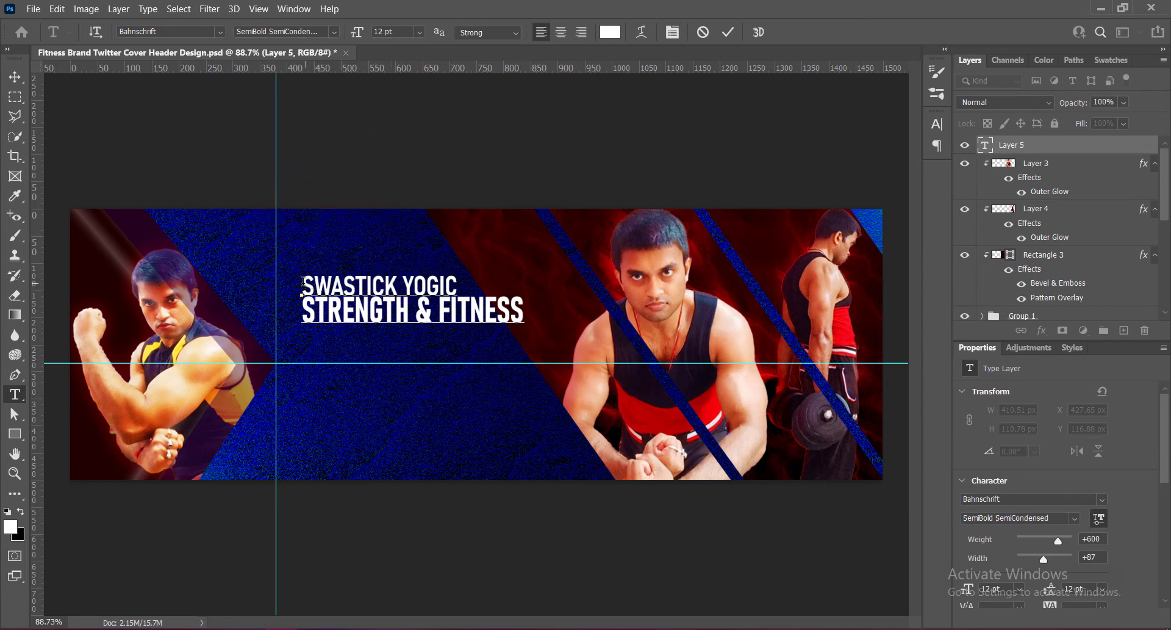
Set the leading of both title lines to 16 pt and move the title so its left edge meets the vertical guide.
{"action": "left_click_drag", "start_coordinate": [303, 285], "coordinate": [525, 321]}
{"action": "left_click", "coordinate": [937, 124]}
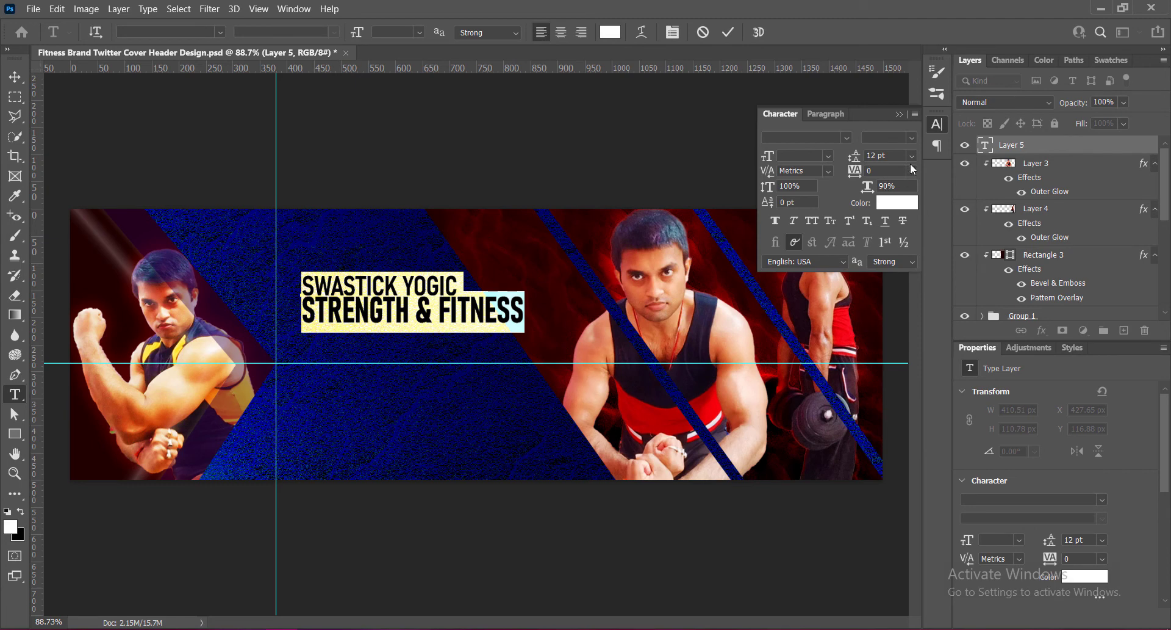
{"action": "left_click", "coordinate": [912, 155]}
{"action": "left_click", "coordinate": [877, 269]}
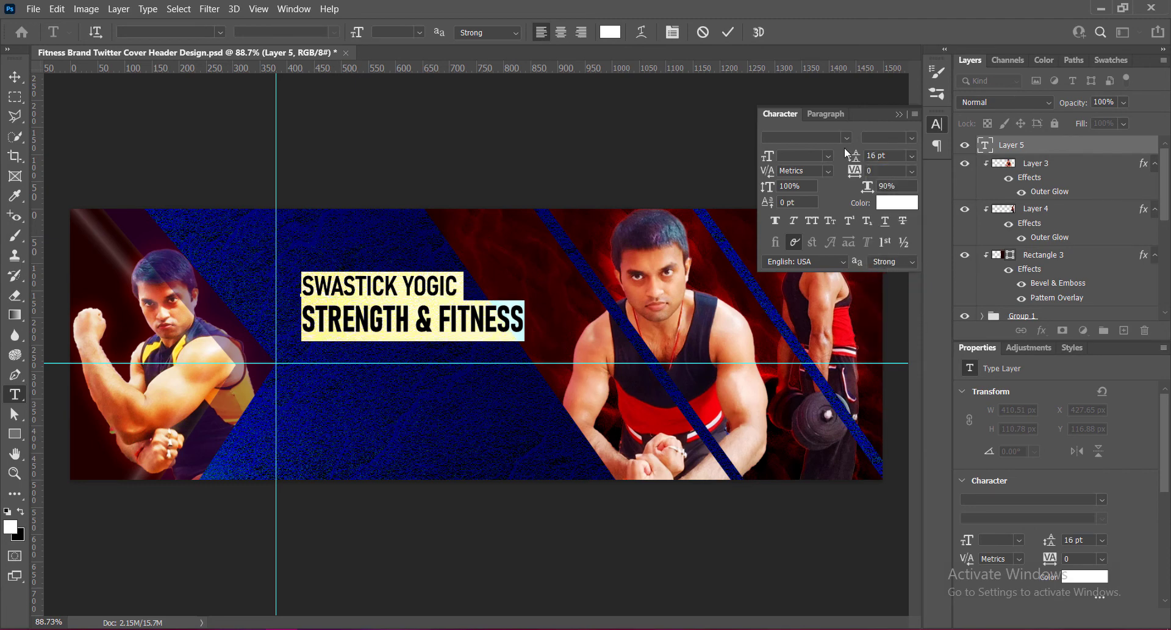
{"action": "left_click", "coordinate": [900, 114]}
{"action": "left_click", "coordinate": [728, 32]}
{"action": "key", "text": "v"}
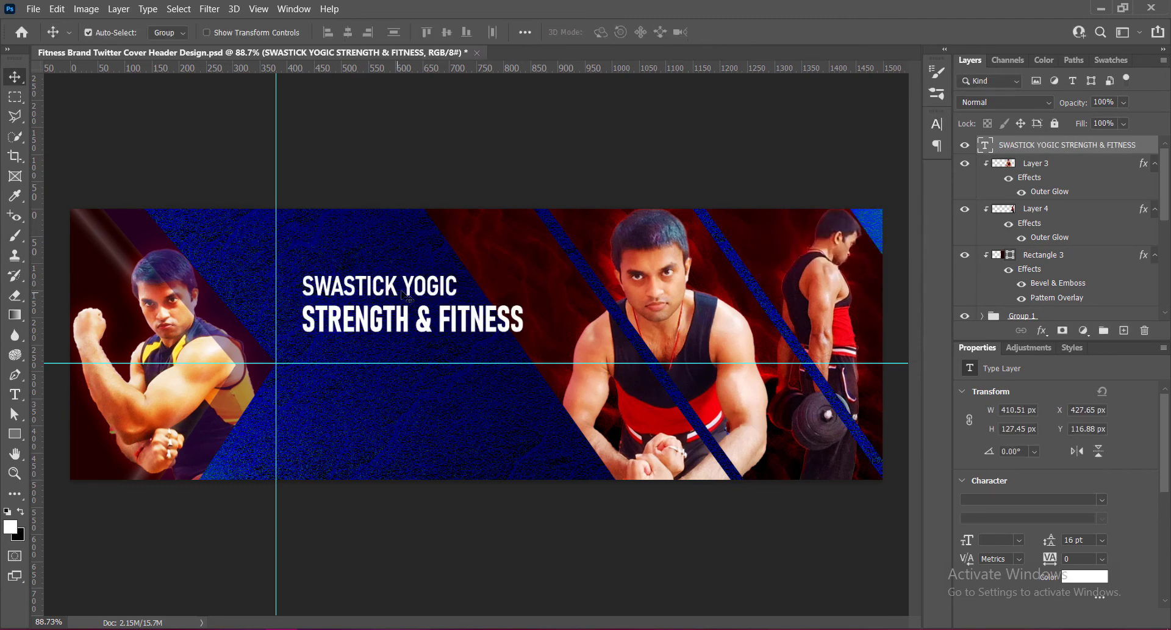
{"action": "left_click_drag", "start_coordinate": [407, 287], "coordinate": [277, 301]}
Recolour the "SWASTICK YOGIC" line yellow with hex ffdf00.
{"action": "double_click", "coordinate": [412, 304]}
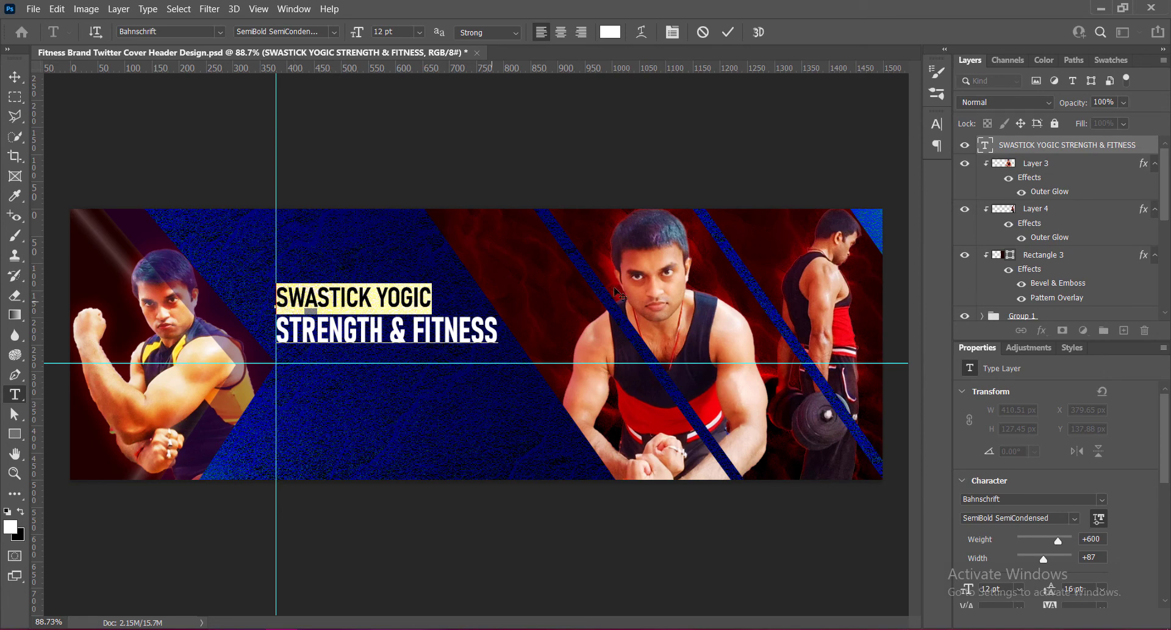
{"action": "left_click", "coordinate": [608, 34]}
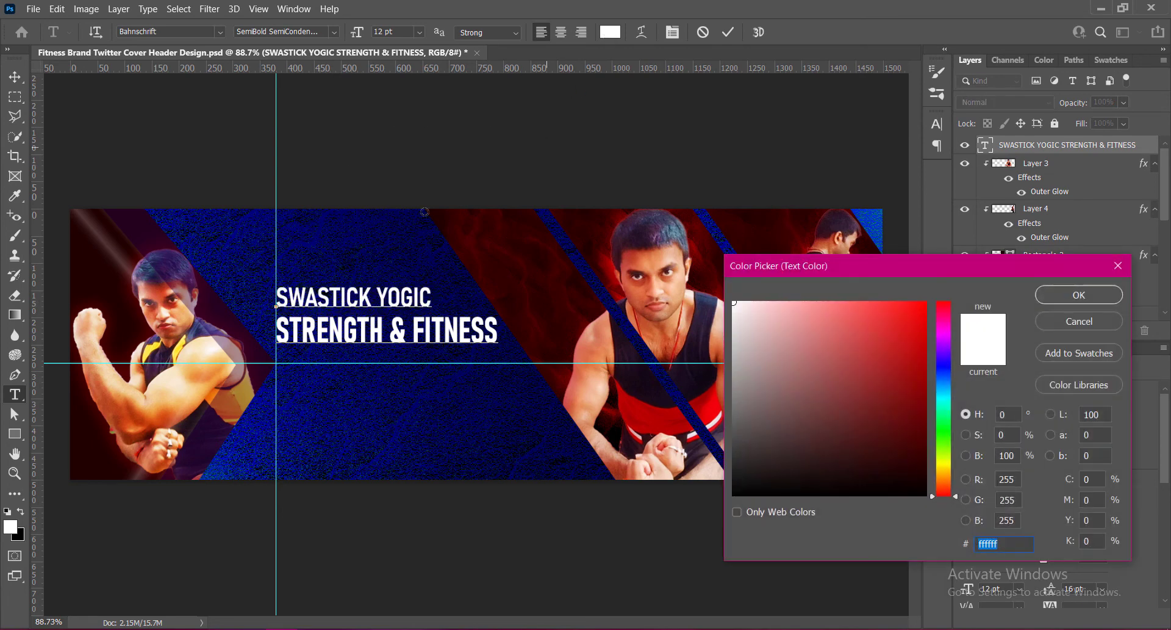
{"action": "left_click", "coordinate": [182, 346]}
{"action": "type", "text": "ffdf00"}
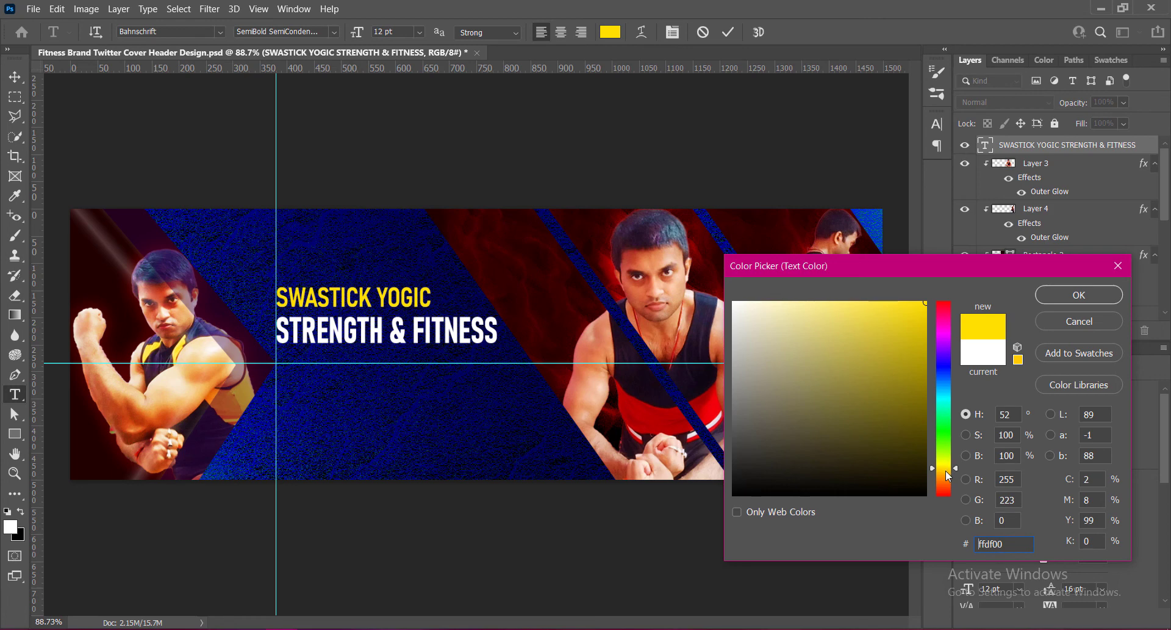
{"action": "left_click", "coordinate": [1057, 297]}
{"action": "left_click", "coordinate": [728, 32]}
{"action": "key", "text": "v"}
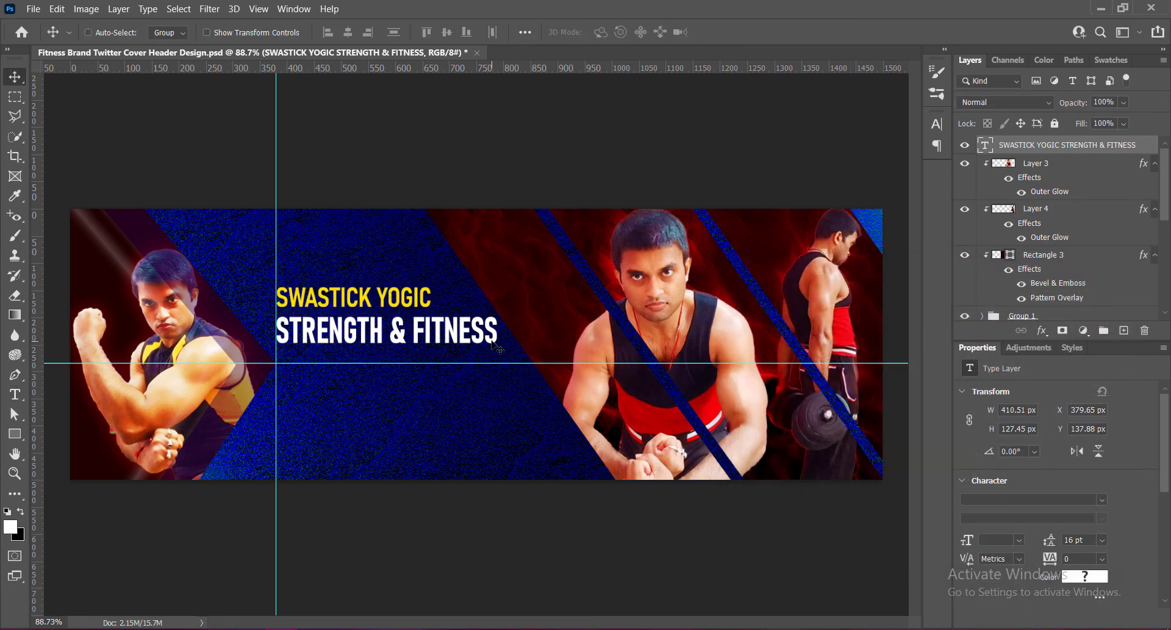
Scale the title down to about 374 × 116 px and move it up along the vertical guide.
{"action": "key", "text": "ctrl+t"}
{"action": "left_click_drag", "start_coordinate": [499, 345], "coordinate": [470, 338]}
{"action": "key", "text": "Return"}
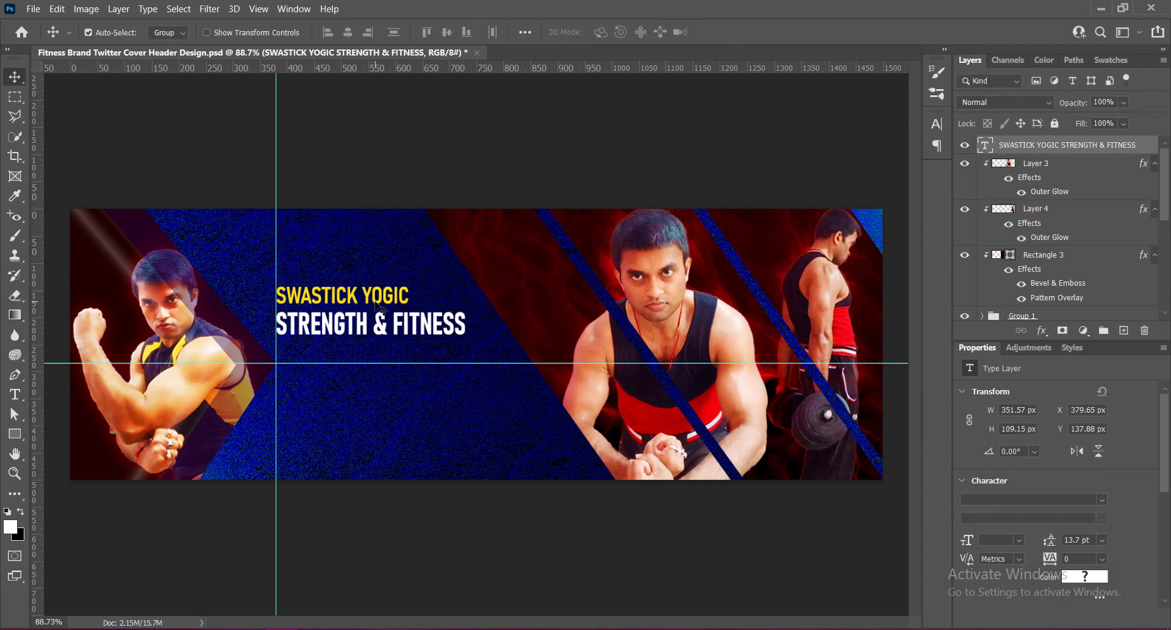
{"action": "left_click_drag", "start_coordinate": [376, 304], "coordinate": [378, 276]}
{"action": "key", "text": "ctrl+t"}
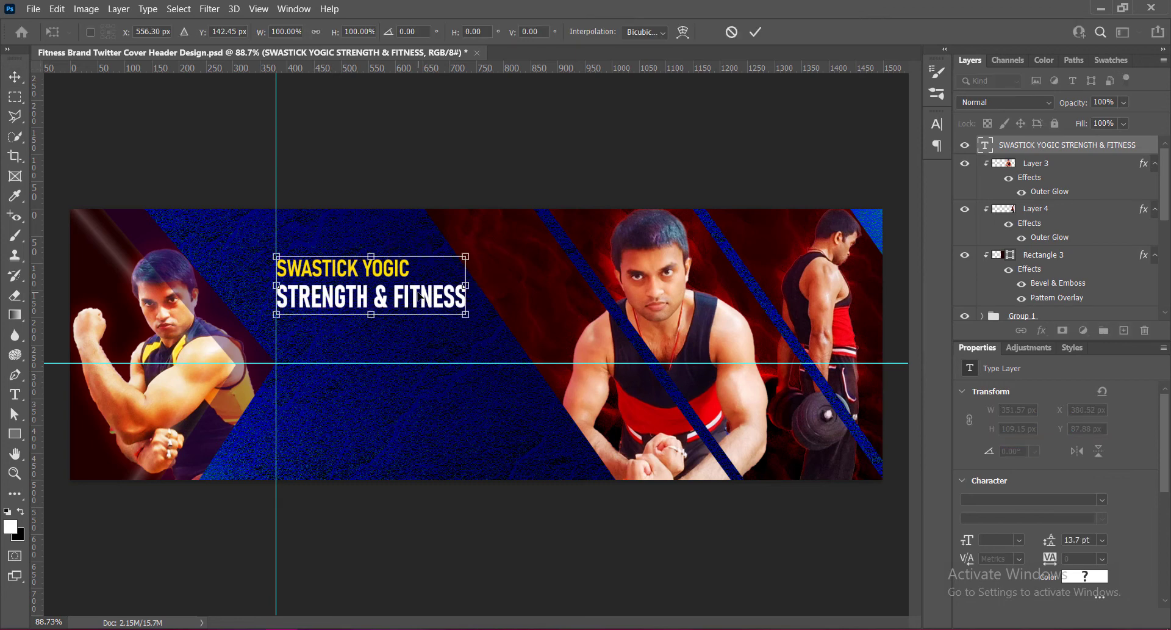
{"action": "left_click_drag", "start_coordinate": [465, 315], "coordinate": [478, 319]}
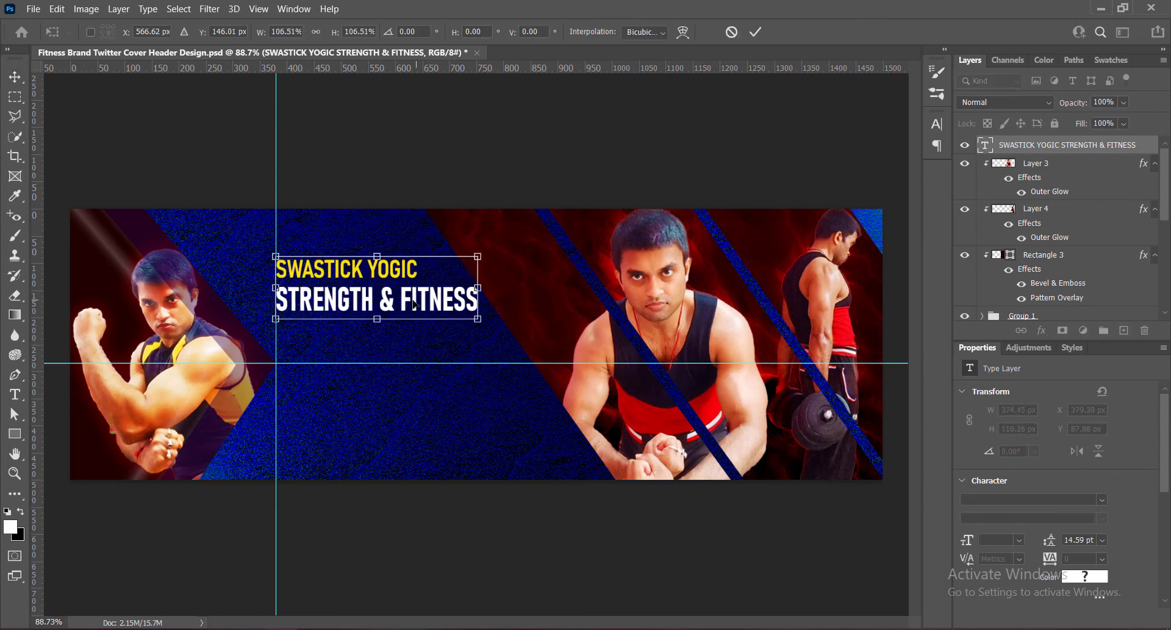
{"action": "key", "text": "Return"}
Add a black Drop Shadow to the title with 9 px distance, 3% spread and 6 px size, and save the document.
{"action": "right_click", "coordinate": [991, 142]}
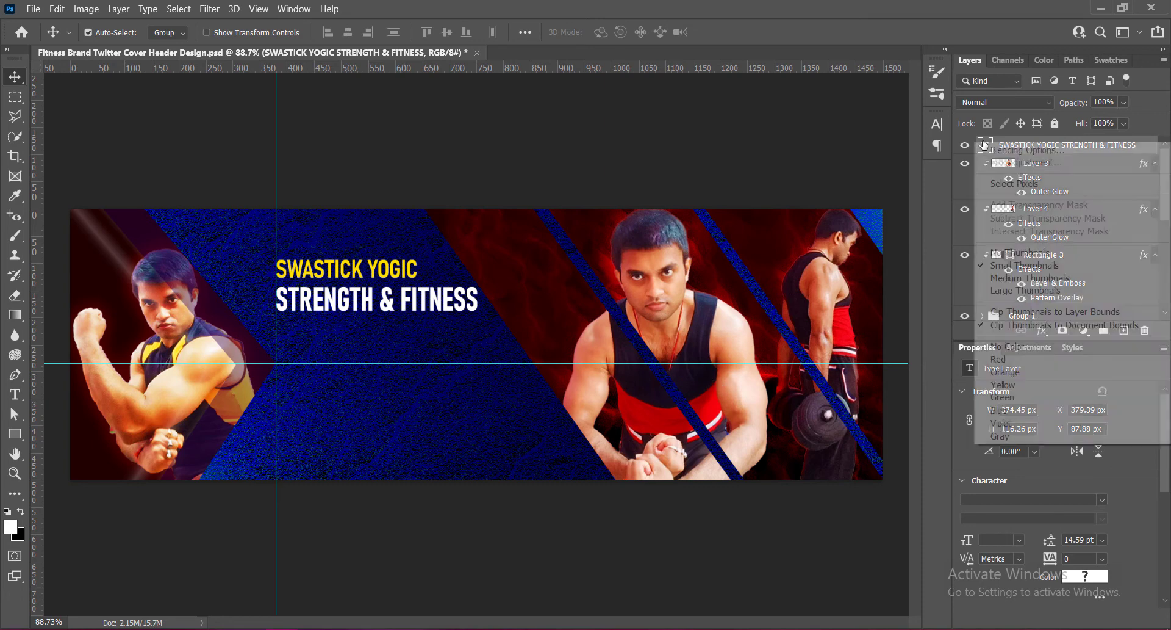
{"action": "left_click", "coordinate": [1005, 148]}
{"action": "left_click", "coordinate": [531, 311]}
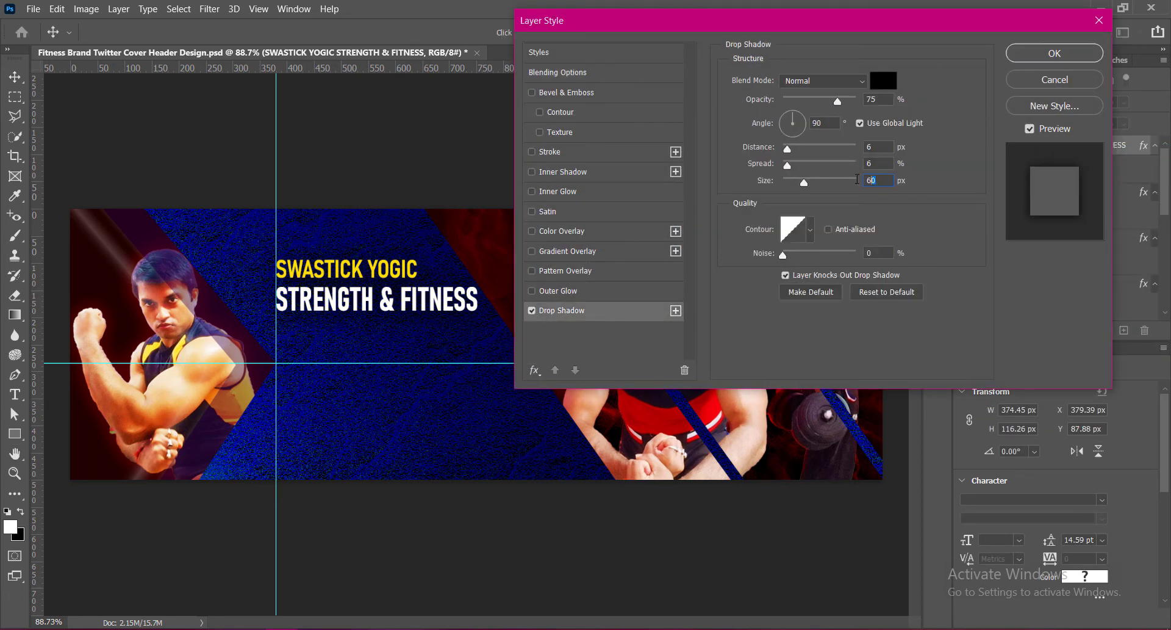
{"action": "double_click", "coordinate": [875, 146]}
{"action": "type", "text": "9"}
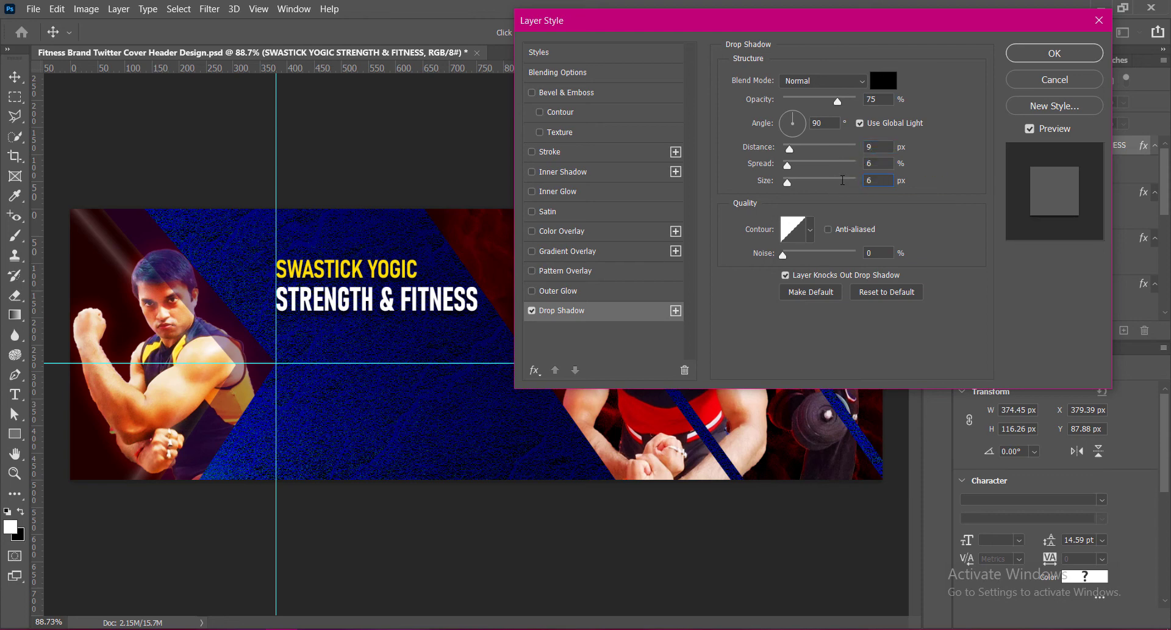
{"action": "double_click", "coordinate": [874, 163]}
{"action": "type", "text": "3"}
{"action": "left_click", "coordinate": [1029, 56]}
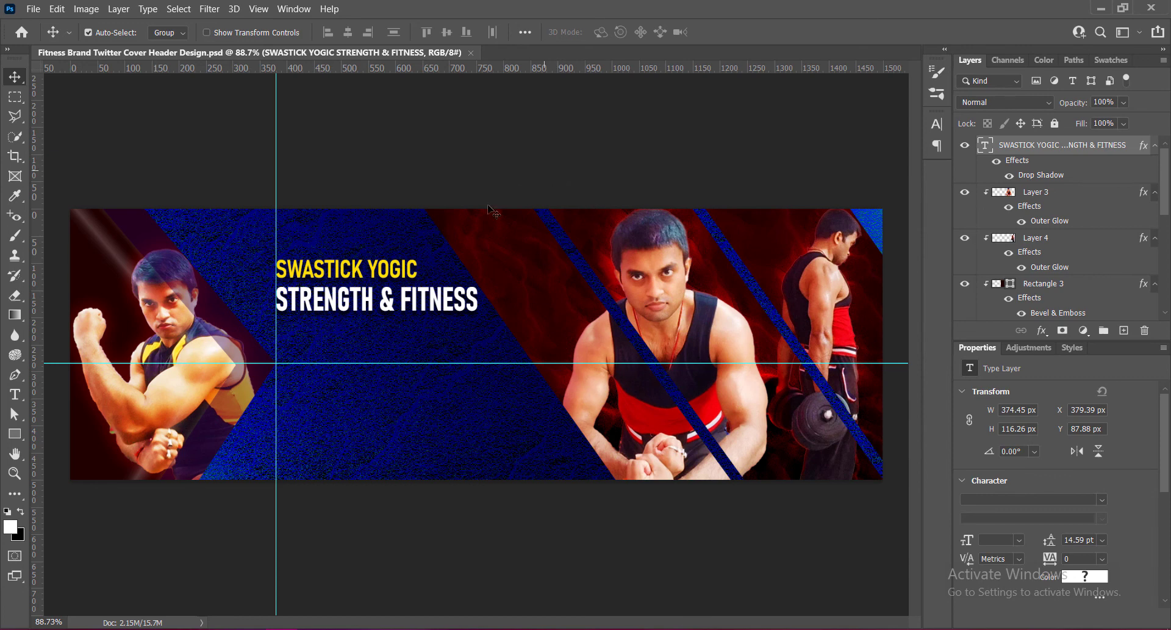
Add a layer and enter the two-line tagline "TRAIN YOURSELF AT HOME / WITH YOGIC PROCESSES" below the title.
{"action": "left_click", "coordinate": [1124, 330]}
{"action": "key", "text": "t"}
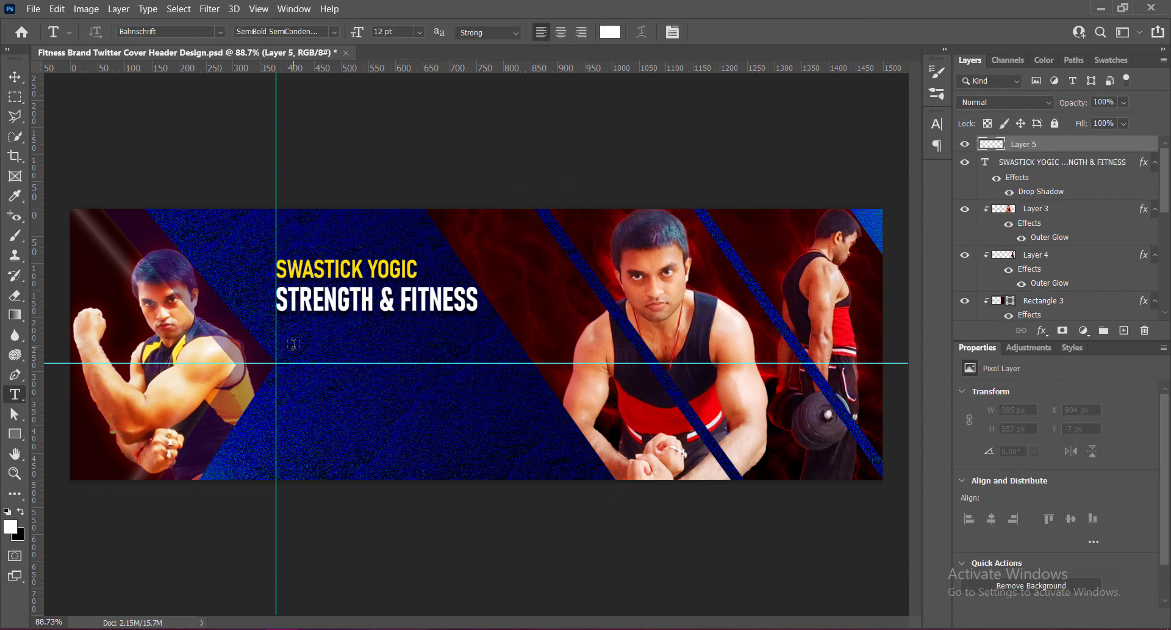
{"action": "left_click", "coordinate": [294, 344]}
{"action": "type", "text": "TRAIN YOURSELF AT HOME"}
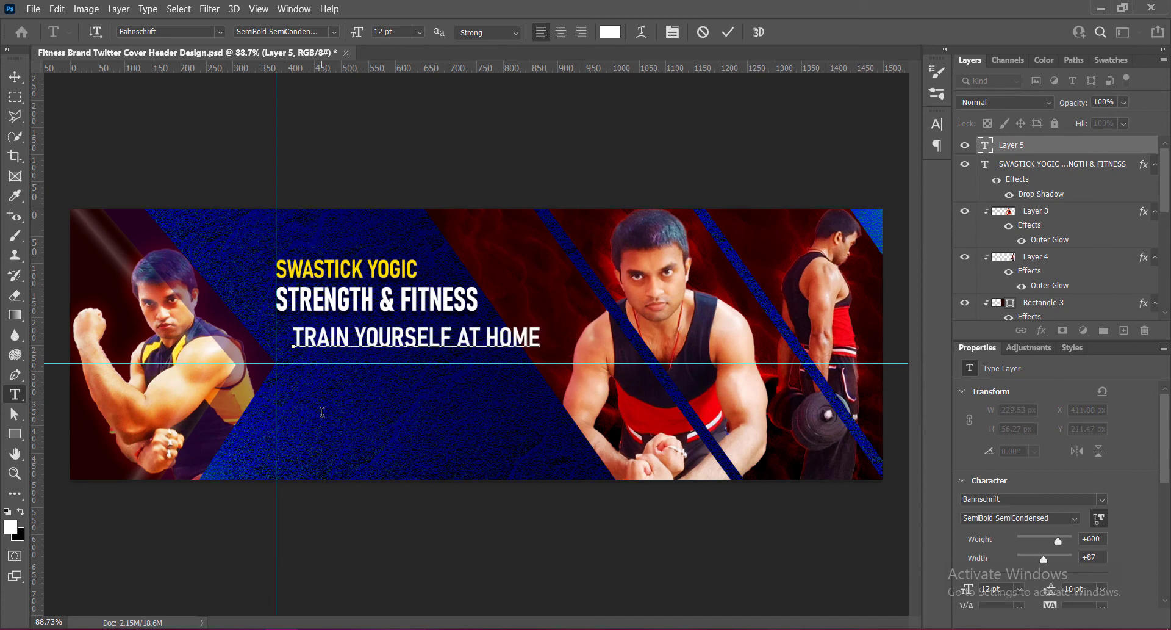
{"action": "key", "text": "Return"}
{"action": "type", "text": "WITH YOGIC PROCESSES"}
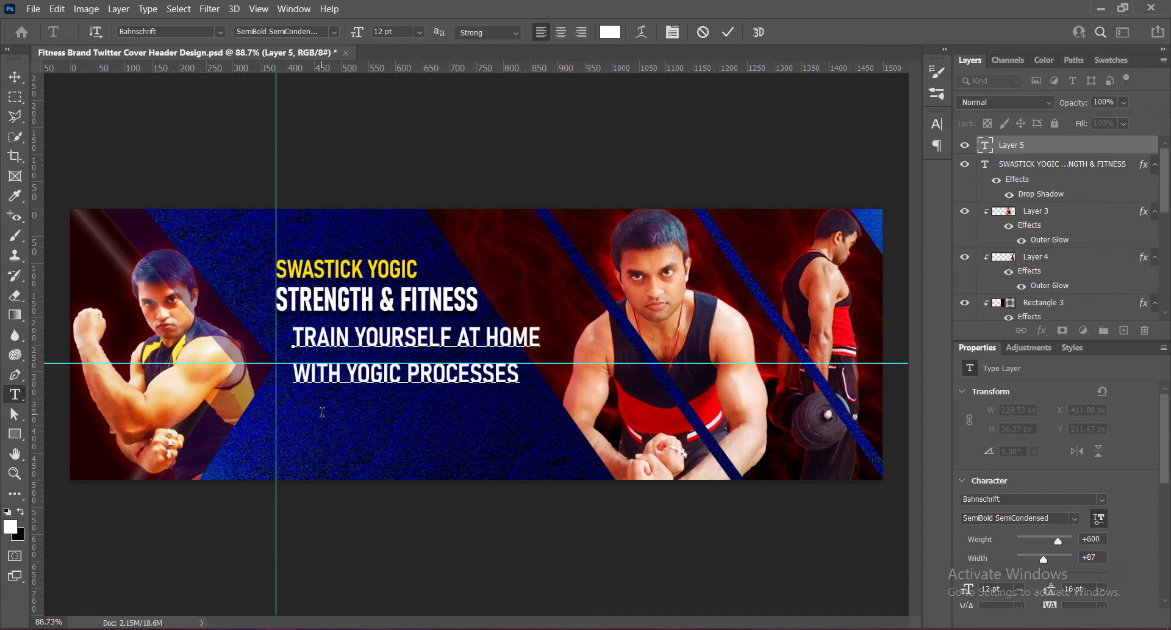
Set both tagline lines to the SemiLight Condensed style at 9 pt.
{"action": "left_click_drag", "start_coordinate": [292, 333], "coordinate": [519, 373]}
{"action": "left_click", "coordinate": [333, 31]}
{"action": "left_click", "coordinate": [262, 107]}
{"action": "left_click", "coordinate": [328, 31]}
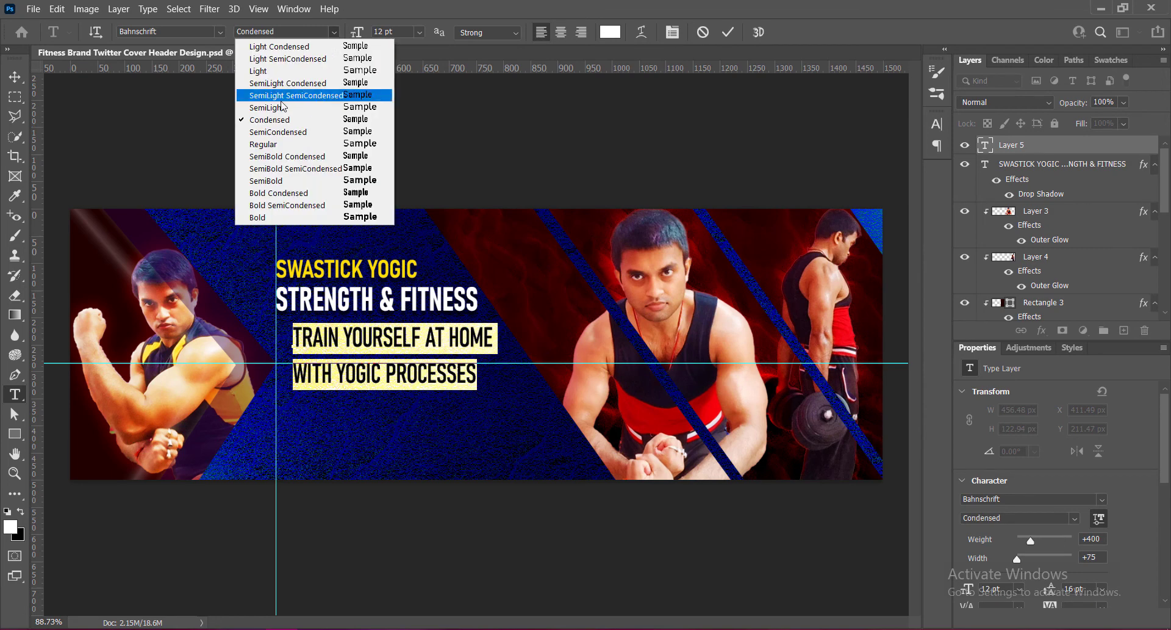
{"action": "left_click", "coordinate": [314, 86]}
{"action": "left_click", "coordinate": [419, 32]}
{"action": "left_click", "coordinate": [406, 70]}
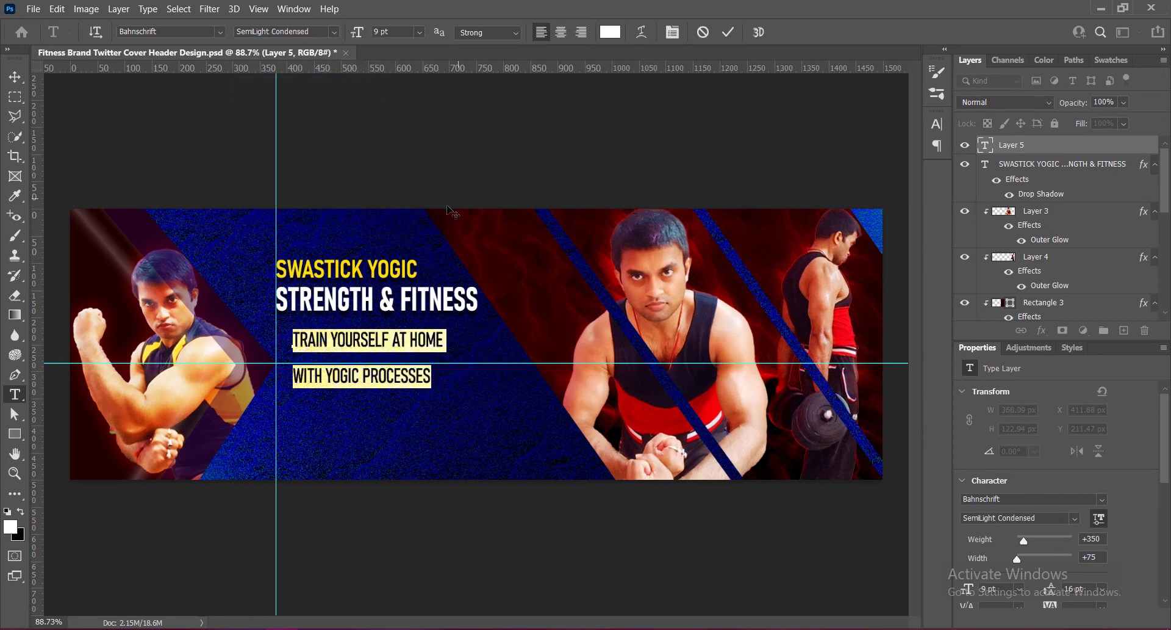
Widen the tagline to 120% horizontal scale and set its leading to 11 pt.
{"action": "left_click", "coordinate": [936, 124]}
{"action": "left_click_drag", "start_coordinate": [870, 189], "coordinate": [889, 188]}
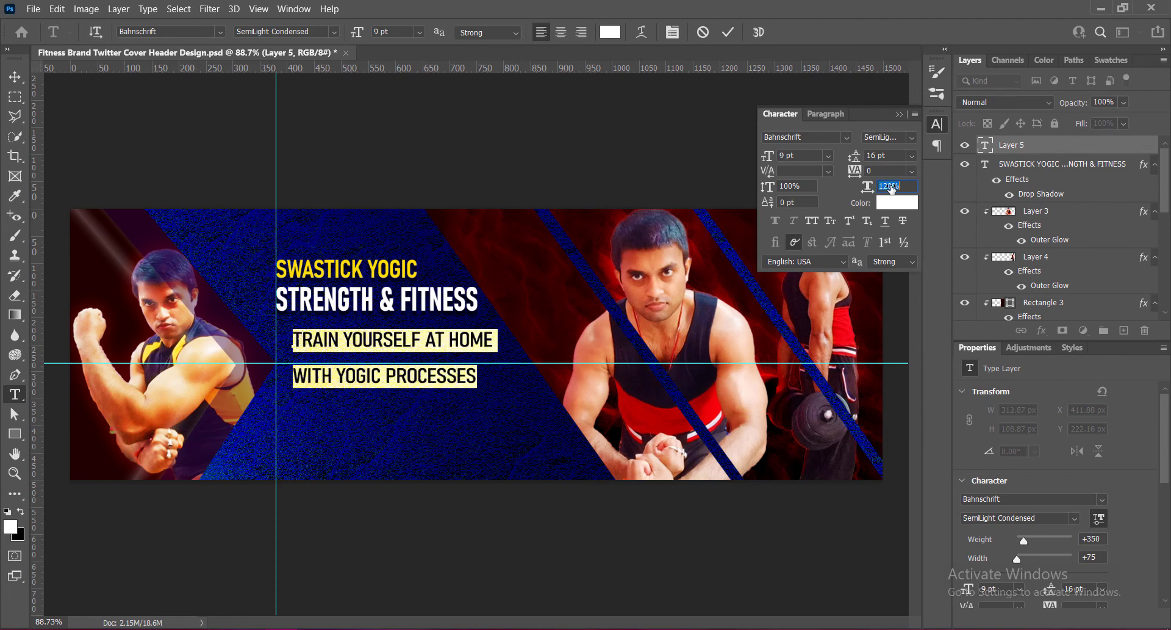
{"action": "left_click", "coordinate": [912, 157]}
{"action": "left_click", "coordinate": [895, 247]}
{"action": "left_click", "coordinate": [914, 159]}
{"action": "left_click", "coordinate": [887, 237]}
Set the tagline to 8 pt with 10 pt leading and place its left edge on the vertical guide under the title.
{"action": "left_click", "coordinate": [828, 156]}
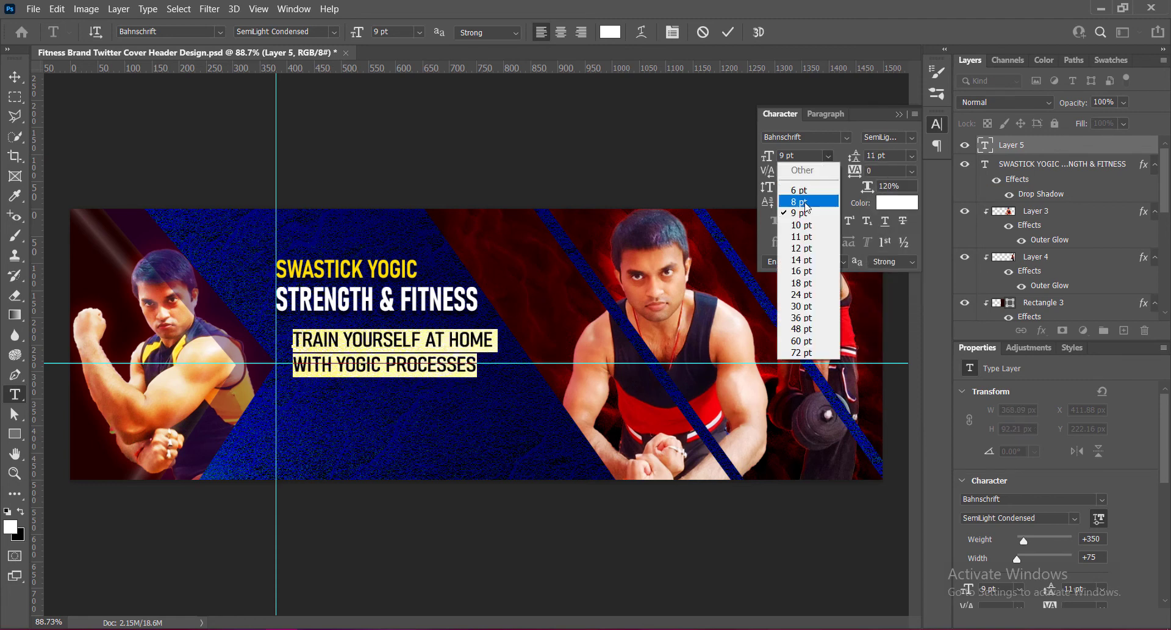
{"action": "left_click", "coordinate": [789, 189]}
{"action": "left_click", "coordinate": [912, 156]}
{"action": "left_click", "coordinate": [888, 248]}
{"action": "left_click", "coordinate": [912, 156]}
{"action": "left_click", "coordinate": [890, 226]}
{"action": "left_click", "coordinate": [899, 114]}
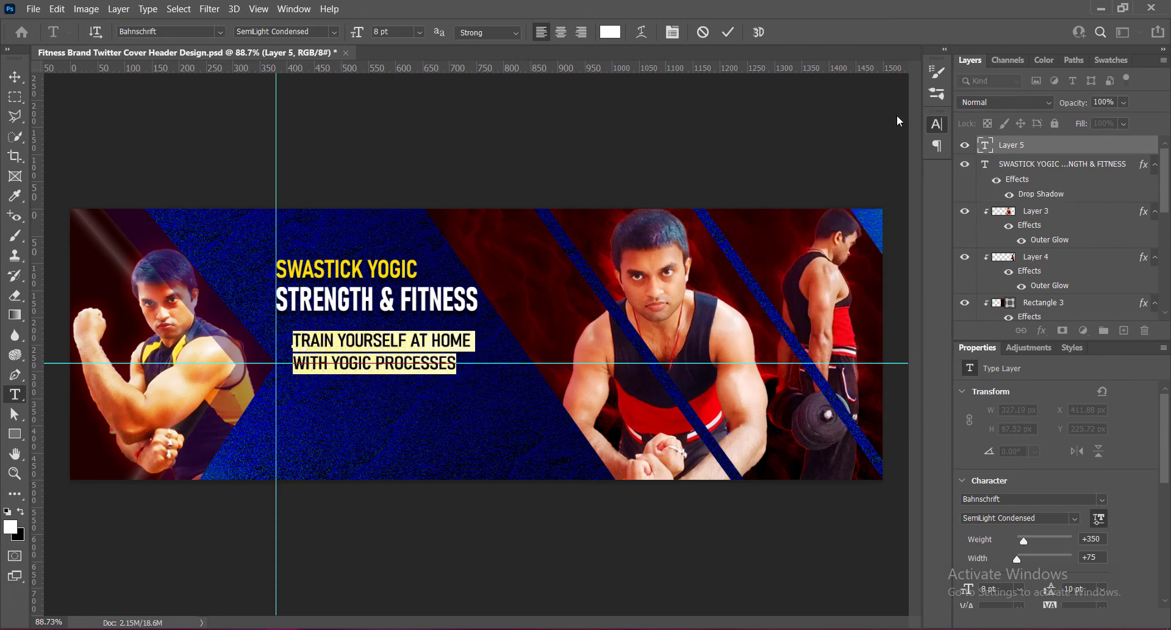
{"action": "key", "text": "ctrl+Return"}
{"action": "key", "text": "v"}
{"action": "left_click_drag", "start_coordinate": [417, 336], "coordinate": [400, 329]}
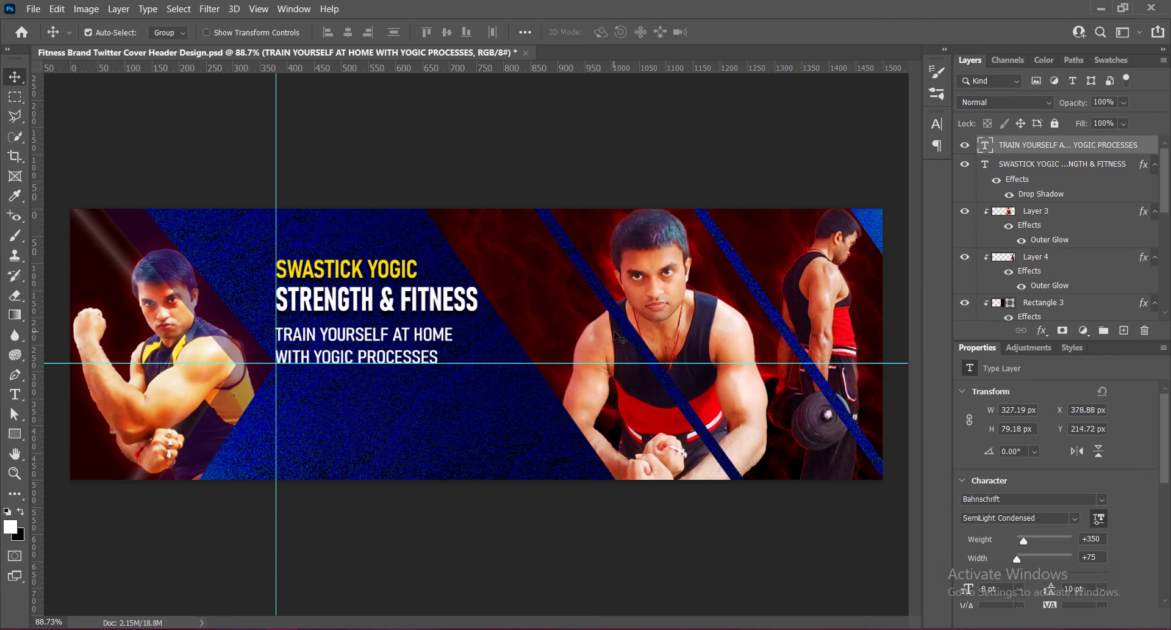
Set the tracking of both tagline lines to 50.
{"action": "double_click", "coordinate": [430, 345]}
{"action": "left_click", "coordinate": [937, 124]}
{"action": "left_click", "coordinate": [912, 172]}
{"action": "left_click", "coordinate": [894, 316]}
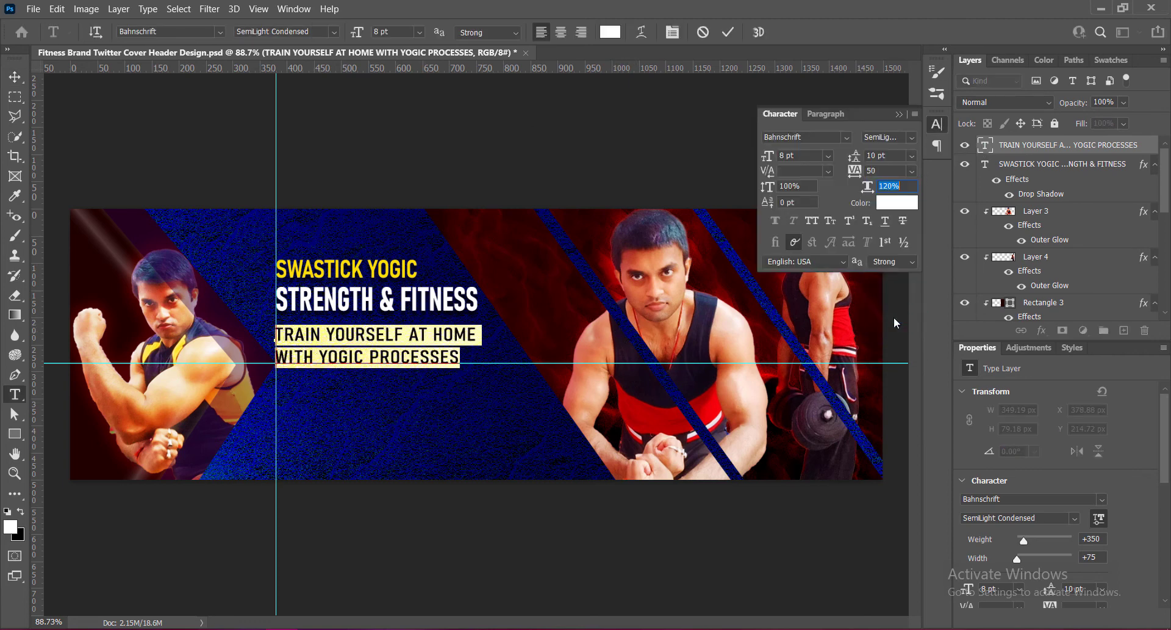
{"action": "left_click", "coordinate": [899, 115]}
{"action": "key", "text": "ctrl+Return"}
{"action": "key", "text": "v"}
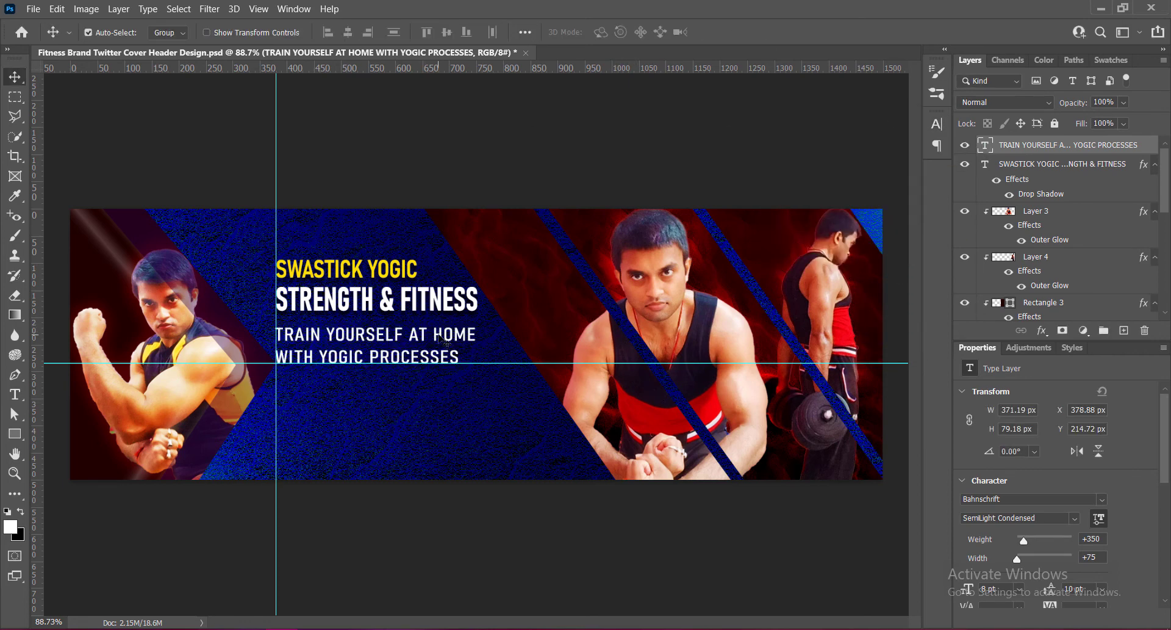
Add a Gradient Overlay to the tagline and recolour the gradient's dark navy end stop to pale cream.
{"action": "right_click", "coordinate": [982, 146]}
{"action": "left_click", "coordinate": [1004, 155]}
{"action": "left_click", "coordinate": [567, 251]}
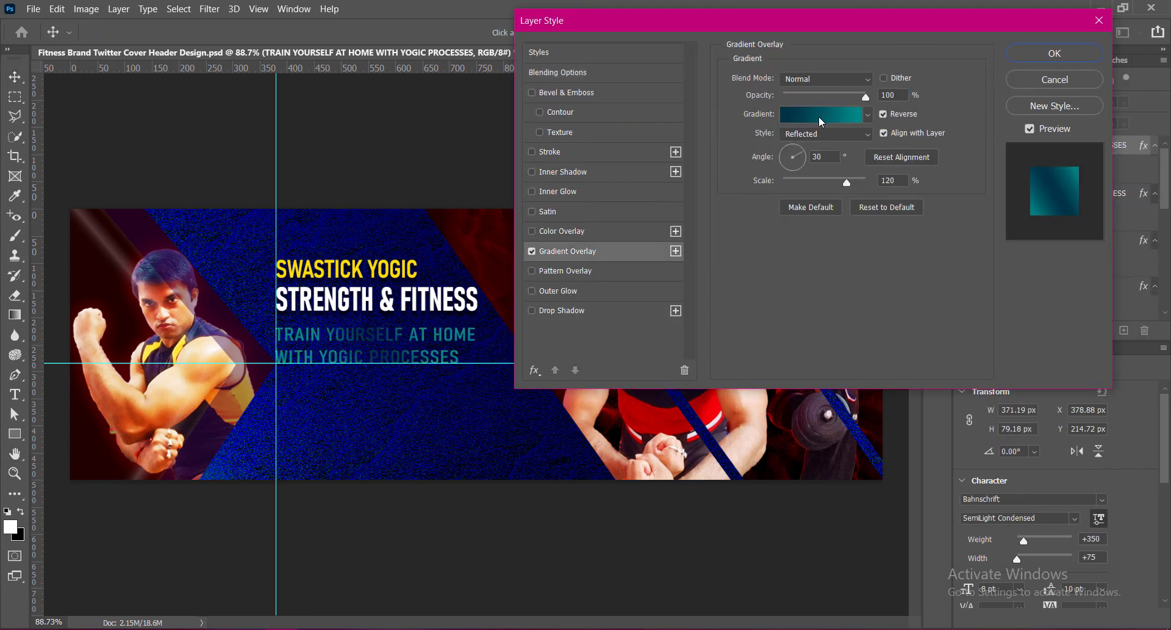
{"action": "left_click", "coordinate": [821, 114]}
{"action": "double_click", "coordinate": [364, 366]}
{"action": "left_click", "coordinate": [947, 470]}
{"action": "left_click", "coordinate": [777, 309]}
{"action": "left_click", "coordinate": [941, 467]}
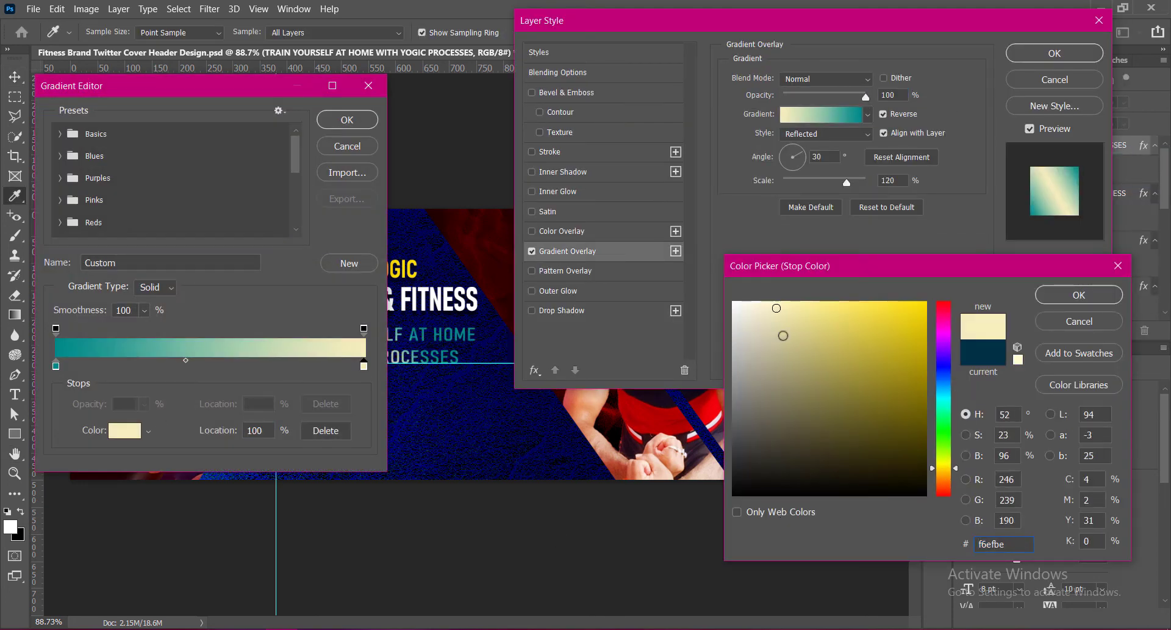
{"action": "left_click_drag", "start_coordinate": [783, 335], "coordinate": [784, 294]}
{"action": "left_click", "coordinate": [1092, 298]}
{"action": "left_click", "coordinate": [347, 119]}
Turn off Reverse for the tagline's gradient and set its angle to 60° and scale to 150%.
{"action": "left_click", "coordinate": [883, 114]}
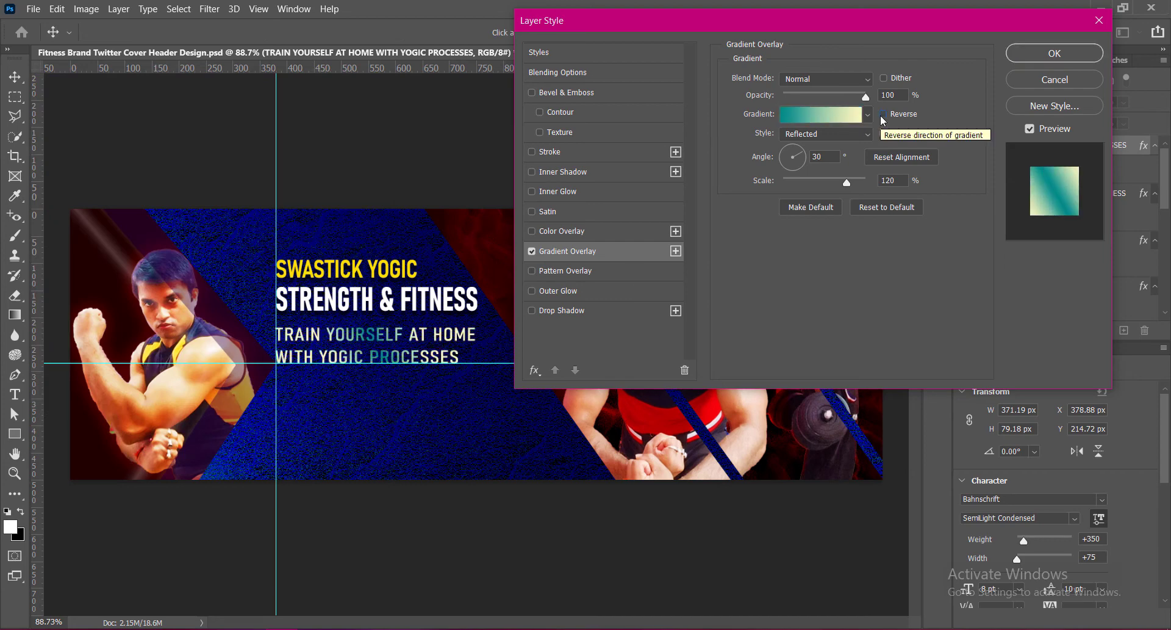
{"action": "double_click", "coordinate": [817, 156]}
{"action": "type", "text": "60"}
{"action": "mouse_move", "coordinate": [847, 182]}
{"action": "left_mouse_down"}
{"action": "mouse_move", "coordinate": [862, 191]}
{"action": "mouse_move", "coordinate": [865, 181]}
{"action": "left_mouse_up"}
Brighten the teal start stop of the tagline's gradient to a vivid cyan.
{"action": "left_click", "coordinate": [821, 114]}
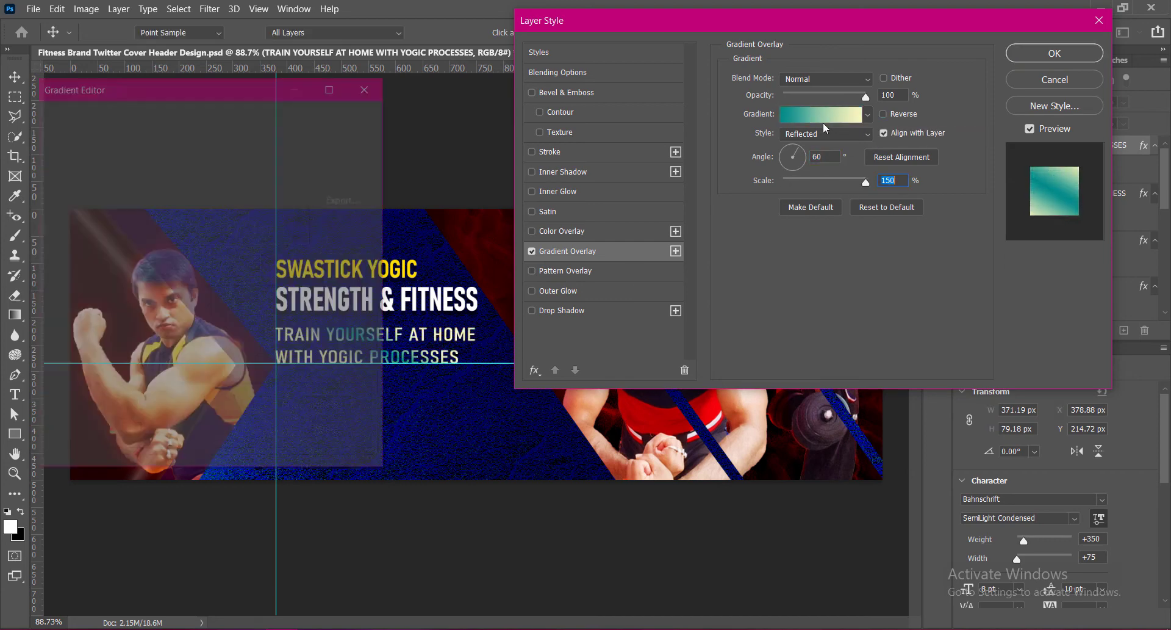
{"action": "double_click", "coordinate": [56, 366]}
{"action": "left_click_drag", "start_coordinate": [923, 337], "coordinate": [924, 318]}
{"action": "left_click", "coordinate": [1080, 295]}
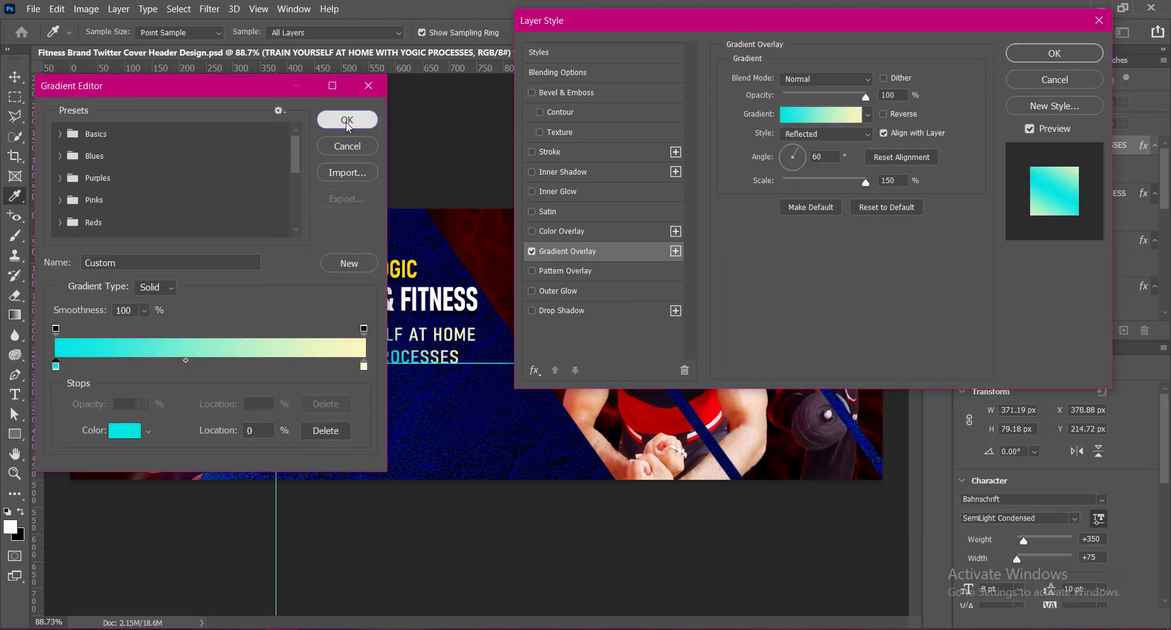
{"action": "left_click", "coordinate": [347, 120]}
Shift the gradient's midpoint toward the cream stop, brighten the cyan stop to full brightness, then apply the style and save.
{"action": "left_click", "coordinate": [814, 116]}
{"action": "left_click_drag", "start_coordinate": [186, 360], "coordinate": [213, 360]}
{"action": "left_click_drag", "start_coordinate": [184, 85], "coordinate": [663, 127]}
{"action": "double_click", "coordinate": [535, 407]}
{"action": "left_click_drag", "start_coordinate": [924, 318], "coordinate": [925, 301]}
{"action": "left_click", "coordinate": [1079, 296]}
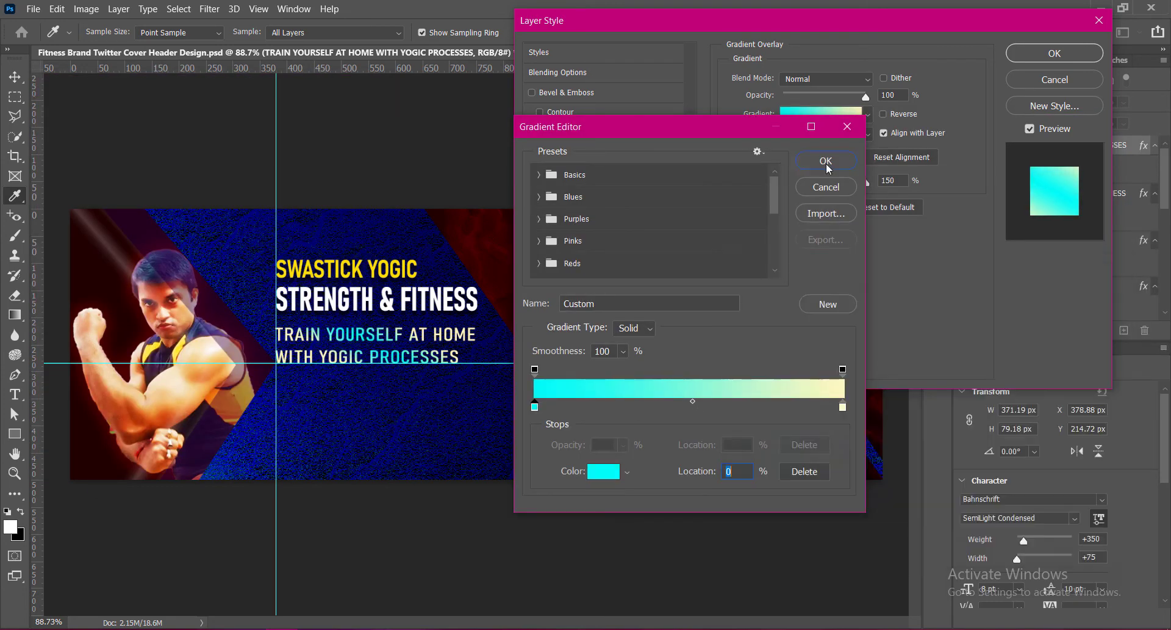
{"action": "left_click", "coordinate": [827, 162]}
{"action": "left_click", "coordinate": [1054, 53]}
{"action": "key", "text": "ctrl+s"}
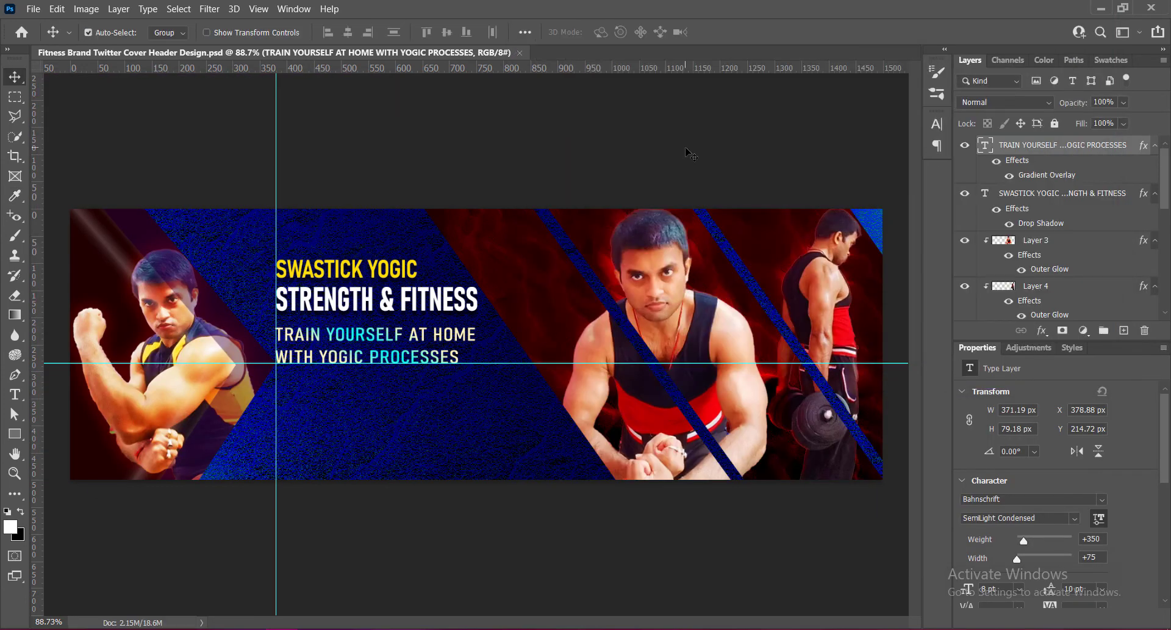
Paste the Facebook, YouTube and Instagram icons into the banner and set the Facebook icon's Vibrance to +100.
{"action": "key", "text": "ctrl+v"}
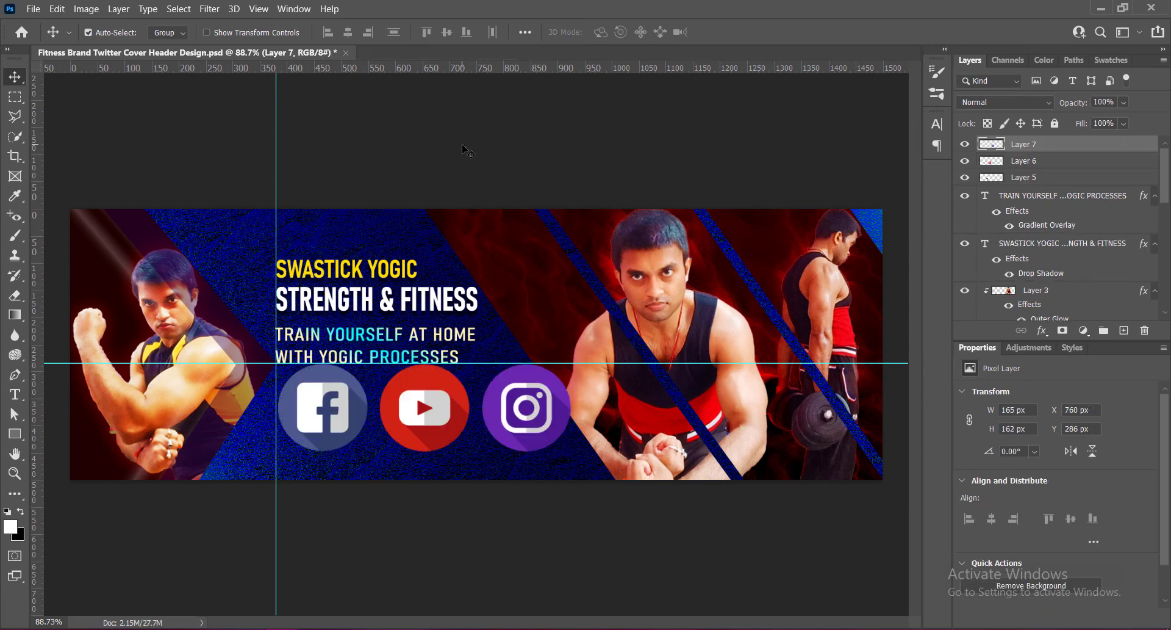
{"action": "left_click", "coordinate": [84, 9]}
{"action": "mouse_move", "coordinate": [158, 53]}
{"action": "left_click", "coordinate": [262, 106]}
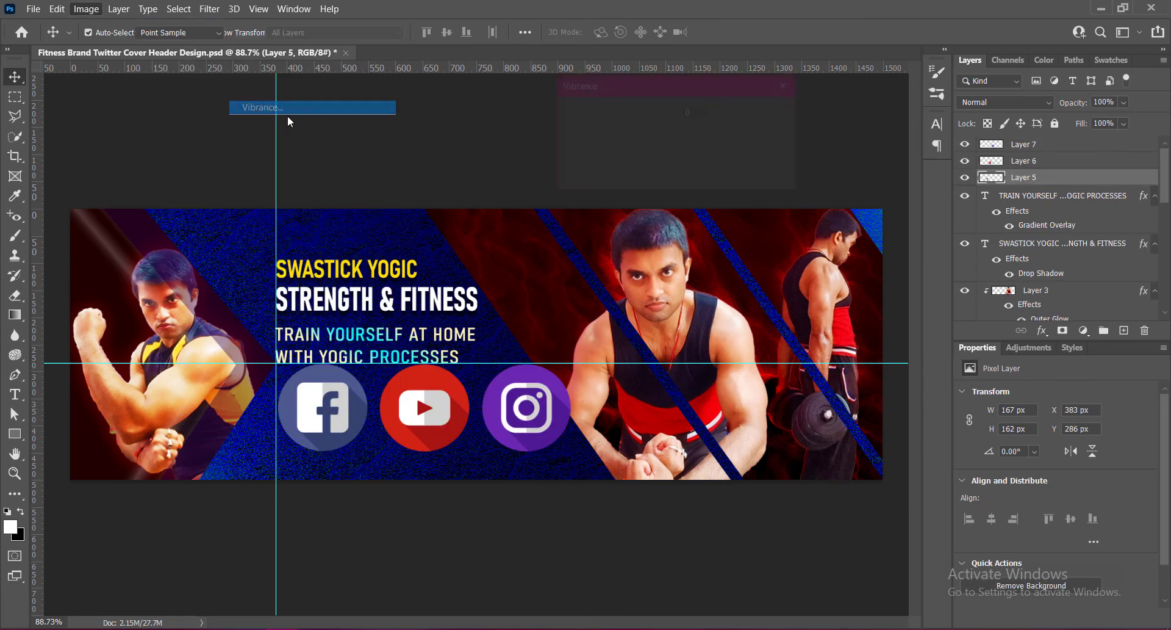
{"action": "left_click_drag", "start_coordinate": [642, 137], "coordinate": [718, 137]}
{"action": "left_click", "coordinate": [764, 114]}
Set the YouTube icon's Vibrance to +100.
{"action": "left_click", "coordinate": [1025, 161]}
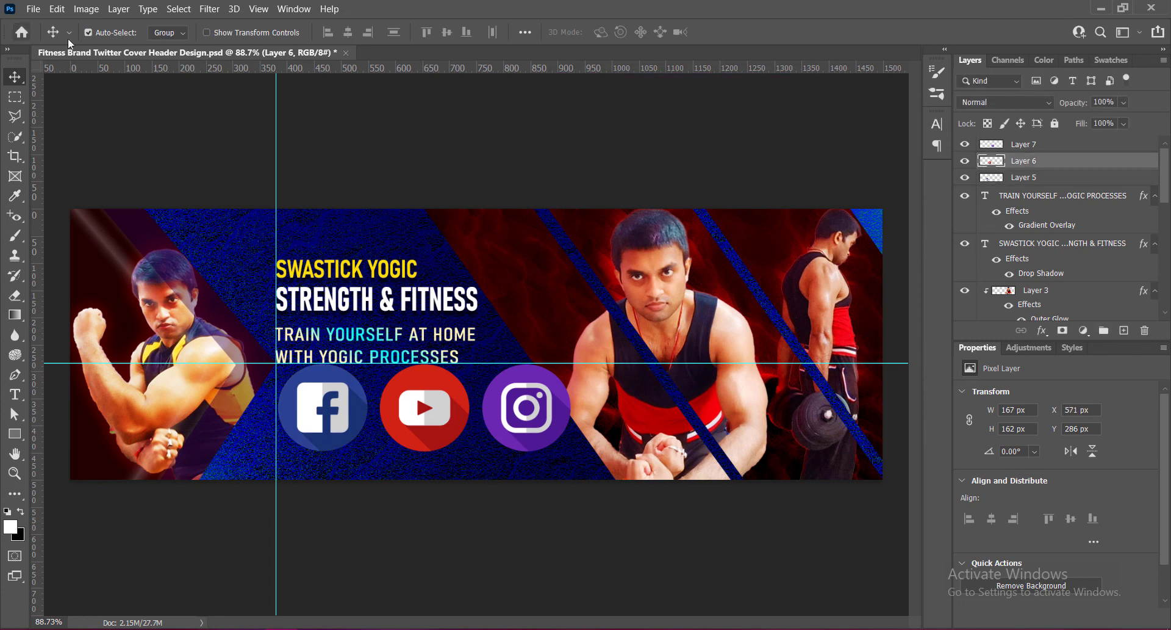
{"action": "left_click", "coordinate": [86, 8]}
{"action": "mouse_move", "coordinate": [122, 45]}
{"action": "left_click", "coordinate": [263, 108]}
{"action": "type", "text": "+100"}
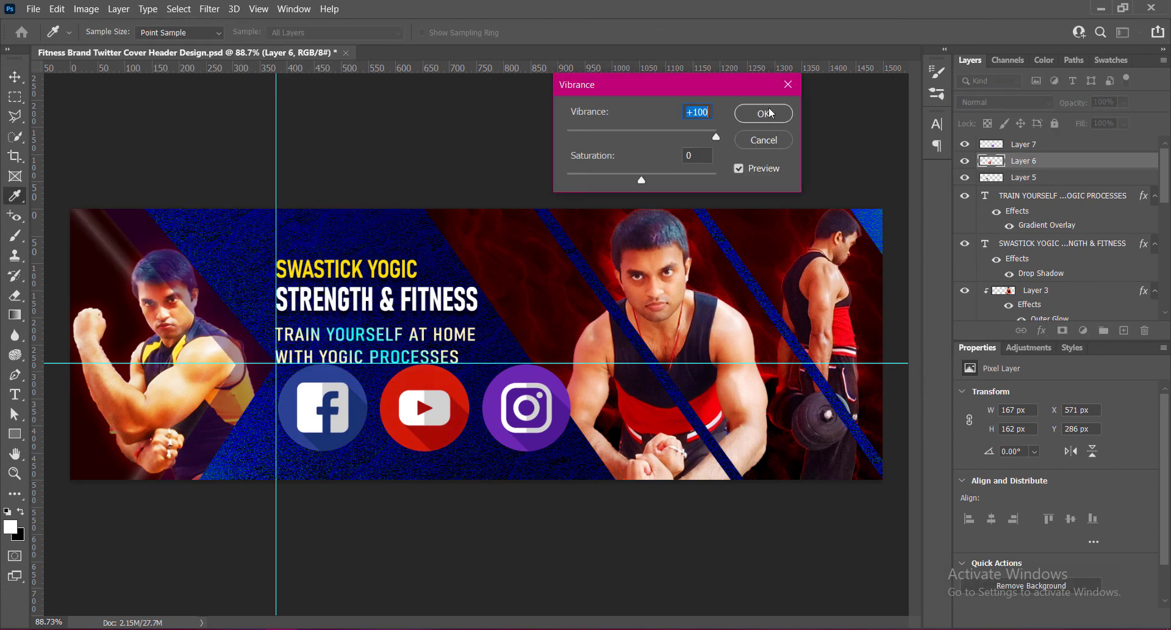
{"action": "left_click", "coordinate": [763, 114]}
Set the Instagram icon's Vibrance to +100.
{"action": "left_click", "coordinate": [1025, 144]}
{"action": "left_click", "coordinate": [86, 9]}
{"action": "mouse_move", "coordinate": [122, 45]}
{"action": "left_click", "coordinate": [262, 109]}
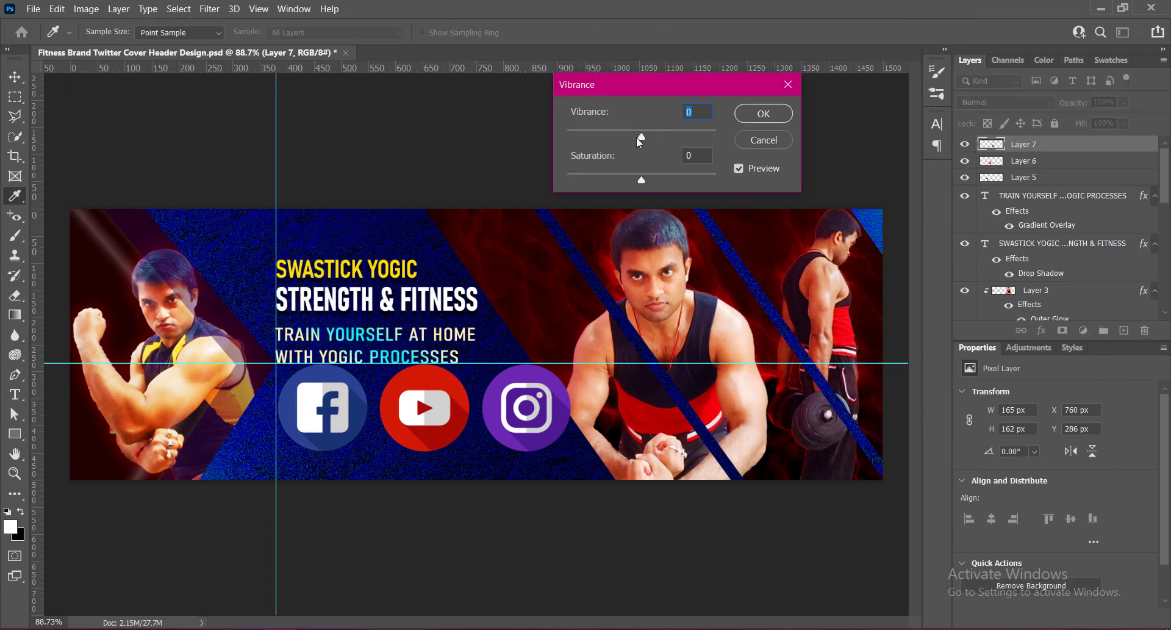
{"action": "type", "text": "+100"}
{"action": "left_click", "coordinate": [764, 114]}
{"action": "key", "text": "v"}
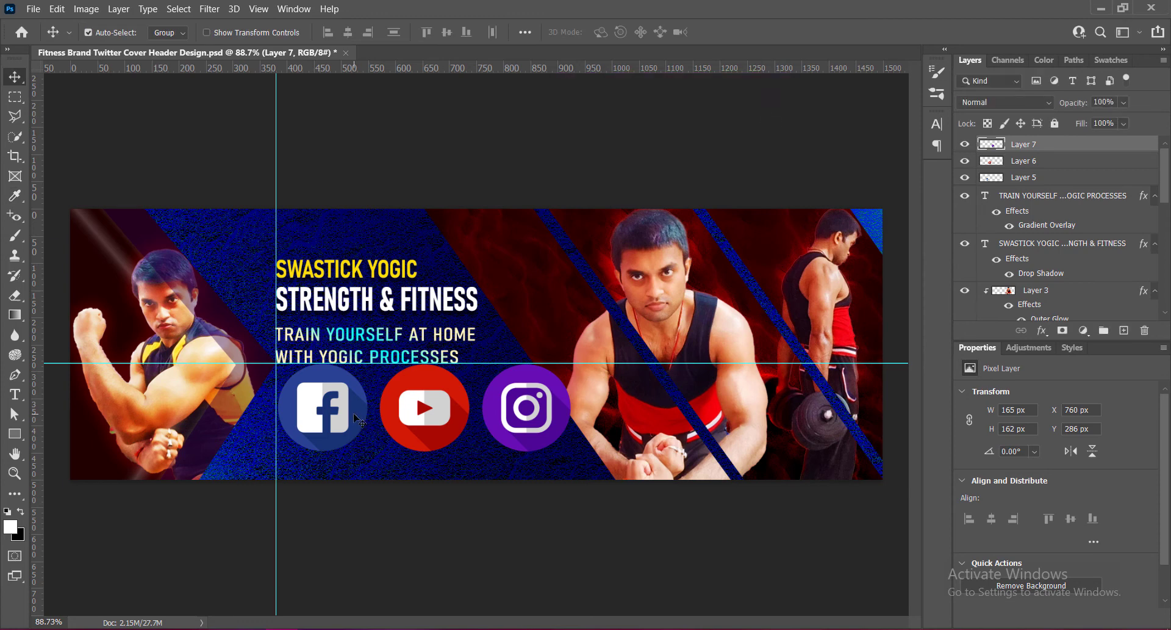
Add a sky-blue Outer Glow to the Facebook icon with Normal blend mode and the linear contour.
{"action": "left_click", "coordinate": [432, 433]}
{"action": "double_click", "coordinate": [992, 178]}
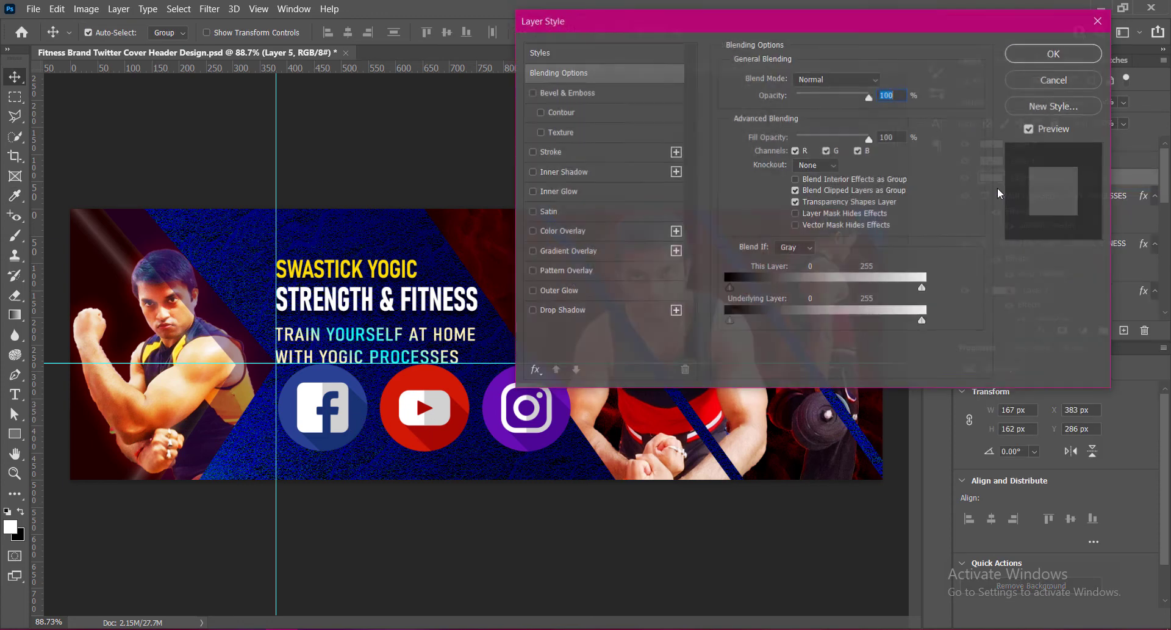
{"action": "left_click", "coordinate": [555, 293]}
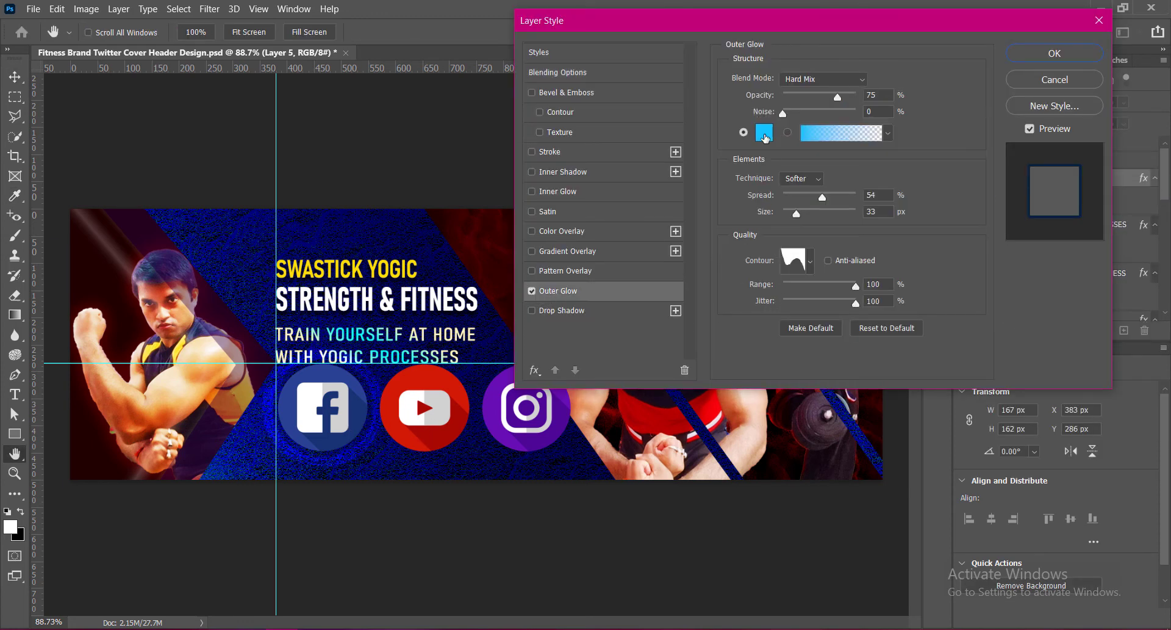
{"action": "left_click", "coordinate": [816, 79]}
{"action": "left_click", "coordinate": [817, 93]}
{"action": "left_click", "coordinate": [810, 261]}
{"action": "left_click", "coordinate": [691, 296]}
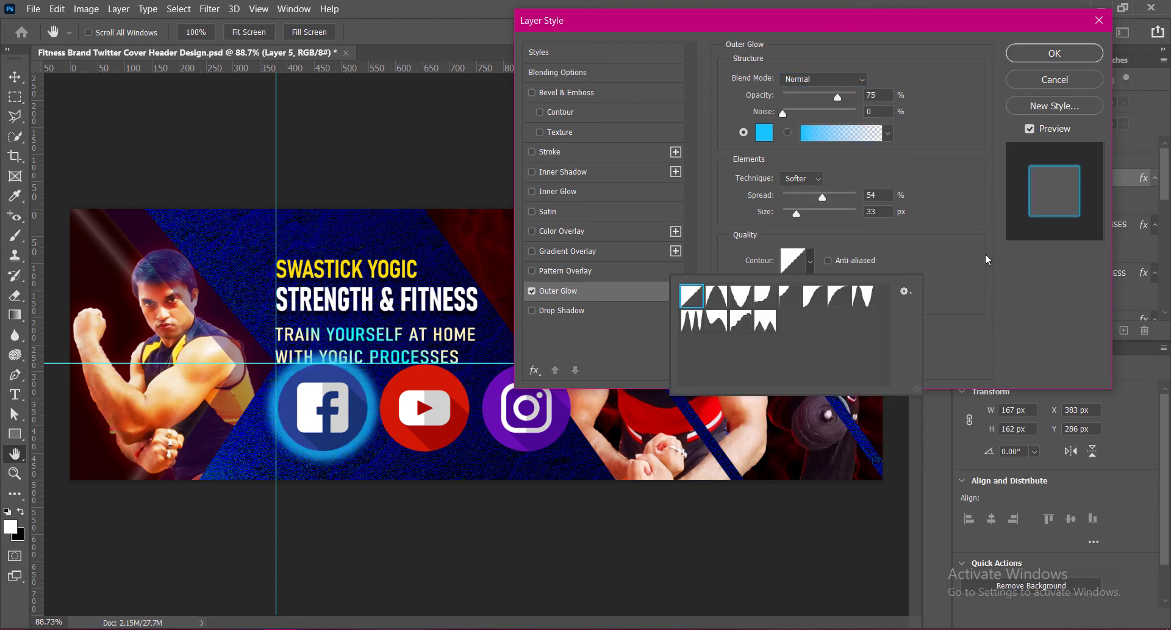
{"action": "left_click", "coordinate": [978, 282]}
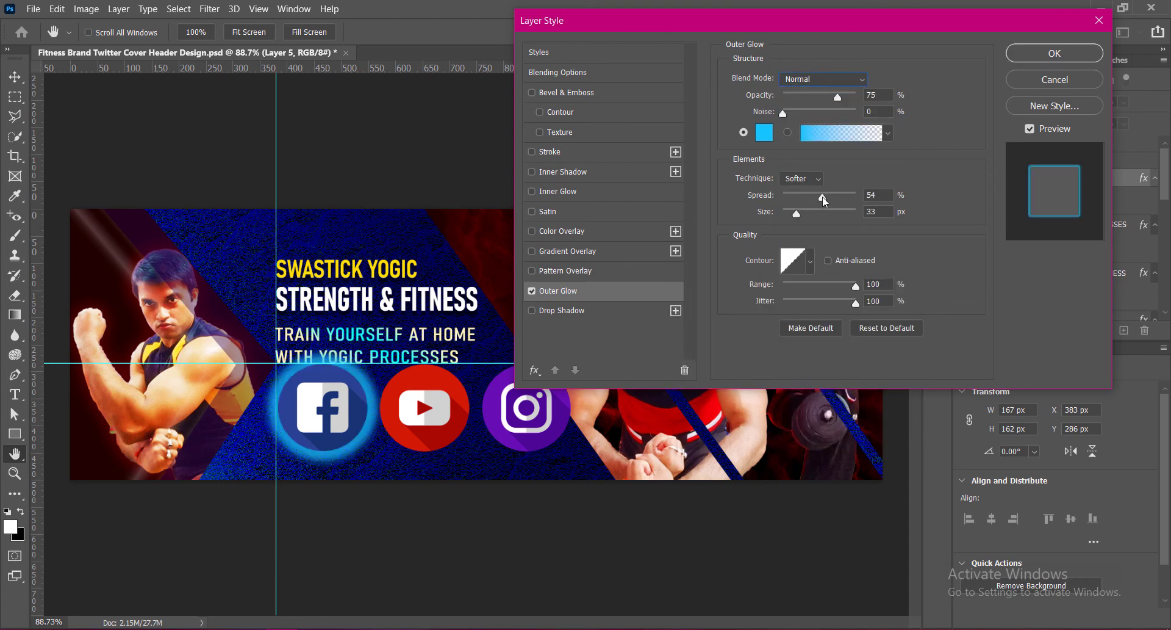
Set the Facebook icon's glow to 21% spread, 33 px size and 84% opacity, and apply it.
{"action": "left_click_drag", "start_coordinate": [823, 198], "coordinate": [792, 215]}
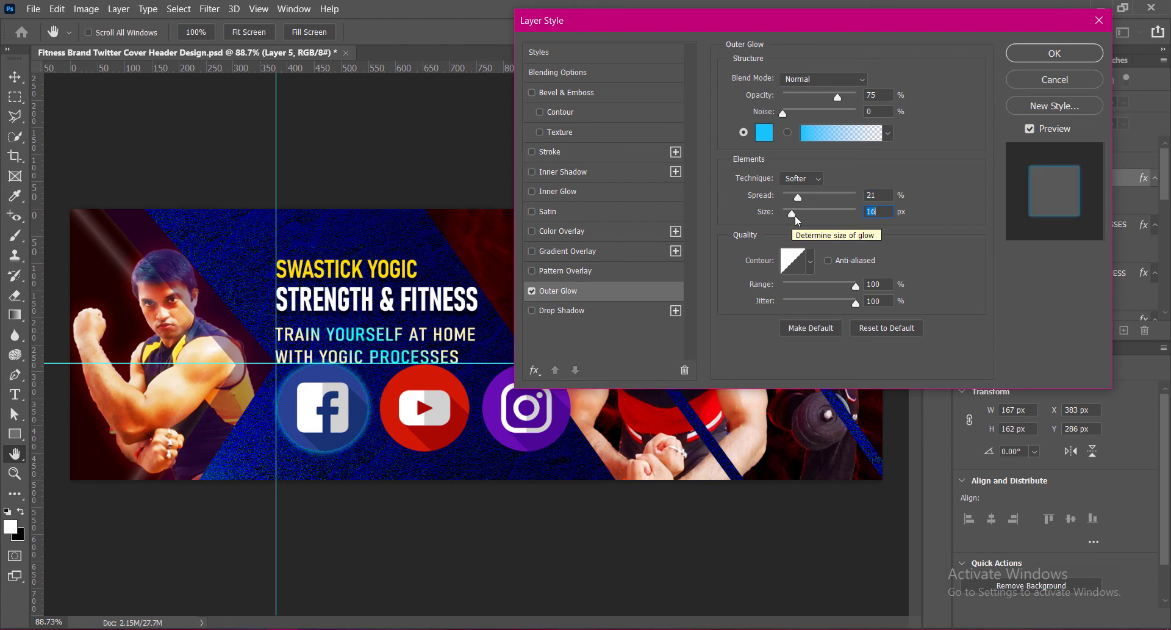
{"action": "type", "text": "21"}
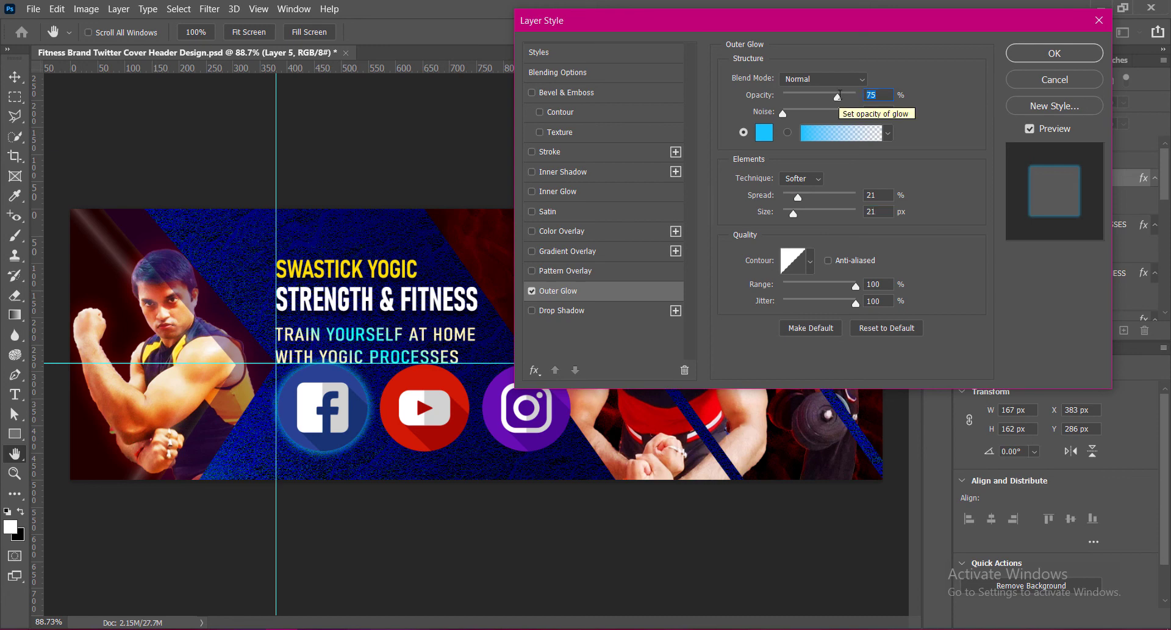
{"action": "type", "text": "84"}
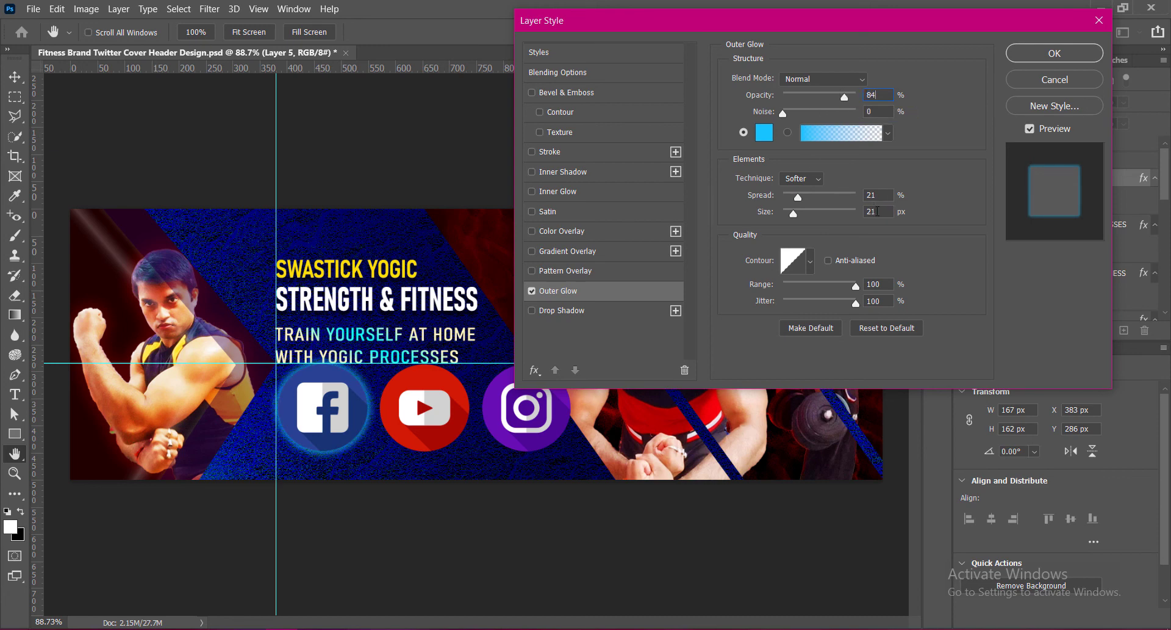
{"action": "type", "text": "33"}
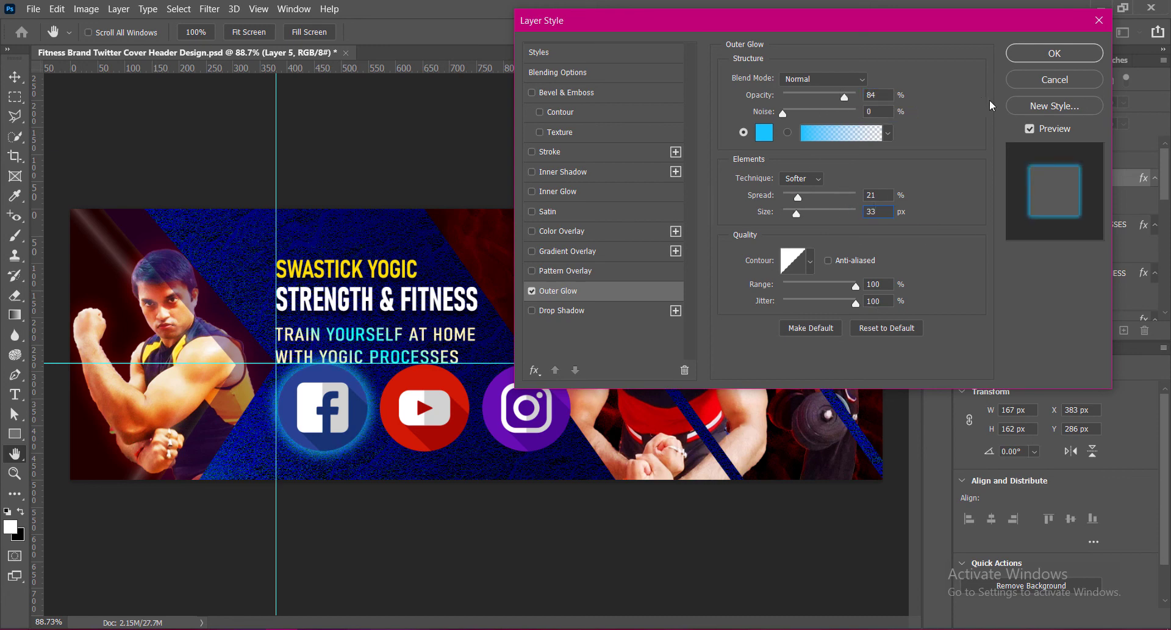
{"action": "left_click", "coordinate": [1055, 54]}
Add an Outer Glow to the YouTube icon and sample its glow colour from the icon's red.
{"action": "left_click", "coordinate": [995, 162]}
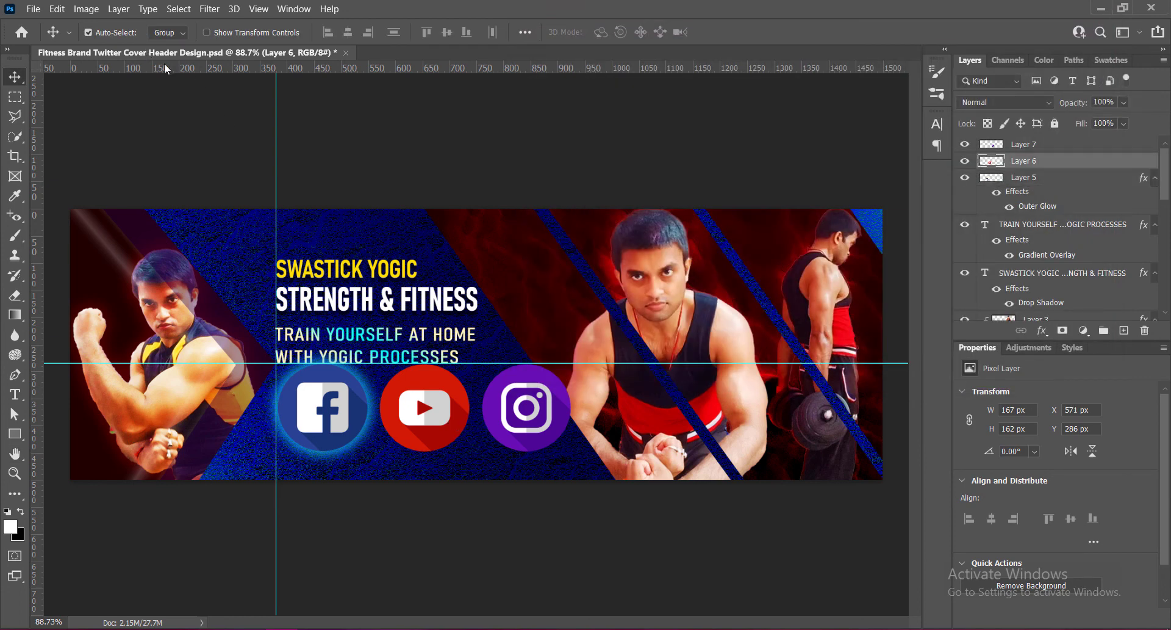
{"action": "right_click", "coordinate": [994, 163]}
{"action": "left_click", "coordinate": [1015, 172]}
{"action": "left_click", "coordinate": [567, 291]}
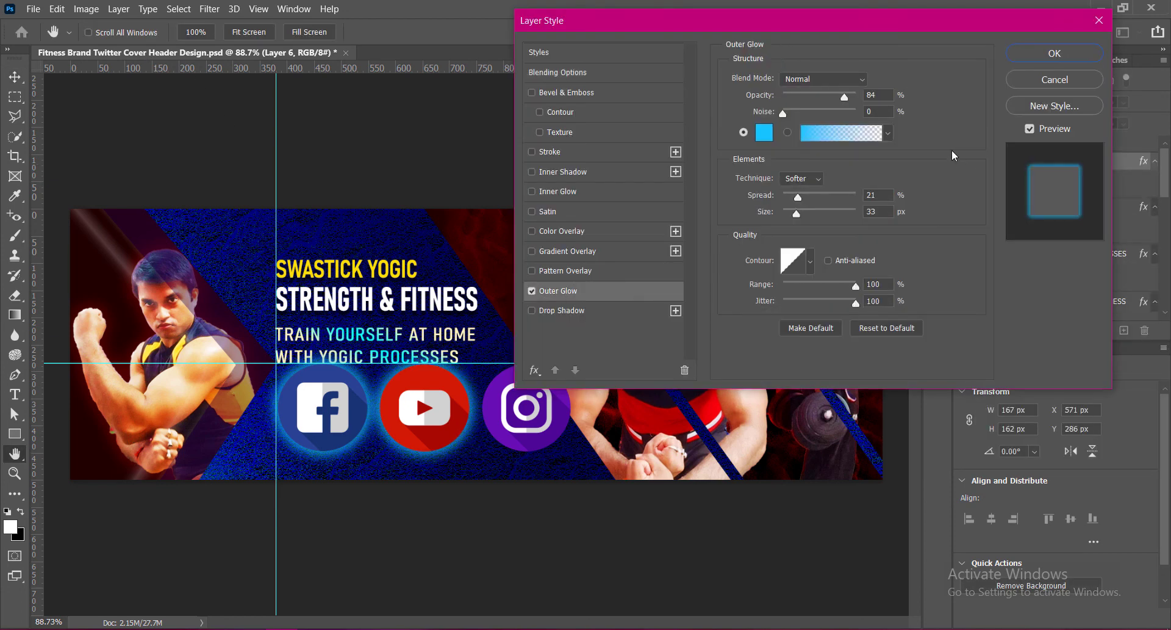
{"action": "left_click", "coordinate": [762, 134]}
{"action": "left_click", "coordinate": [403, 433]}
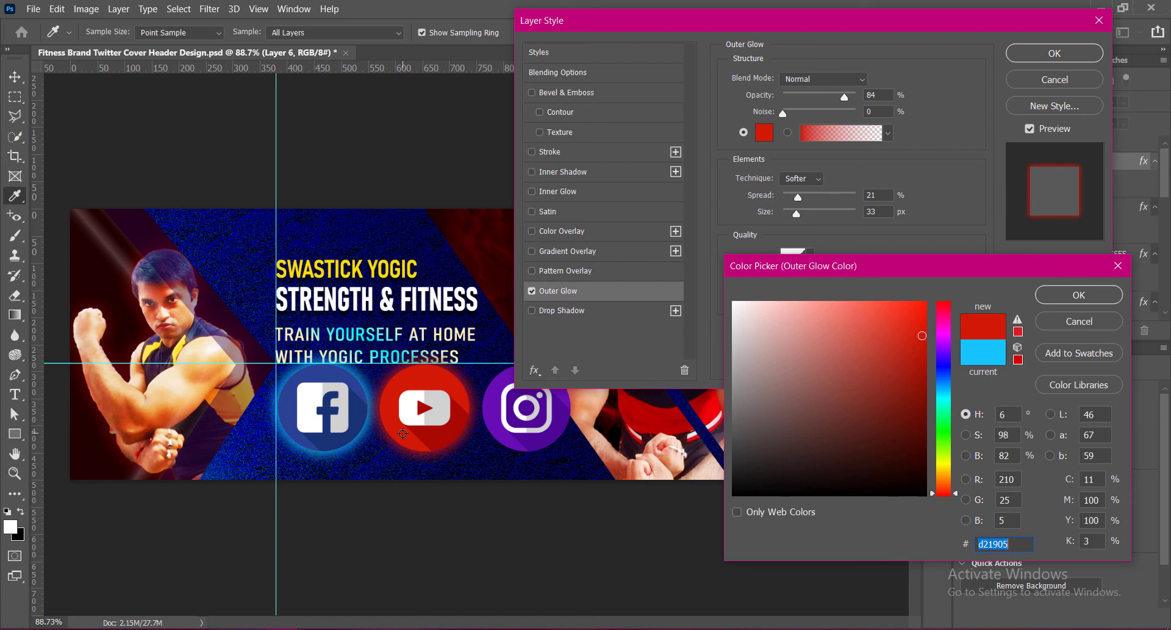
{"action": "left_click", "coordinate": [451, 434]}
{"action": "left_click", "coordinate": [389, 416]}
Lighten the YouTube icon's glow colour to a soft coral red and apply the layer style.
{"action": "mouse_move", "coordinate": [925, 304]}
{"action": "left_mouse_down"}
{"action": "mouse_move", "coordinate": [790, 308]}
{"action": "mouse_move", "coordinate": [858, 300]}
{"action": "left_mouse_up"}
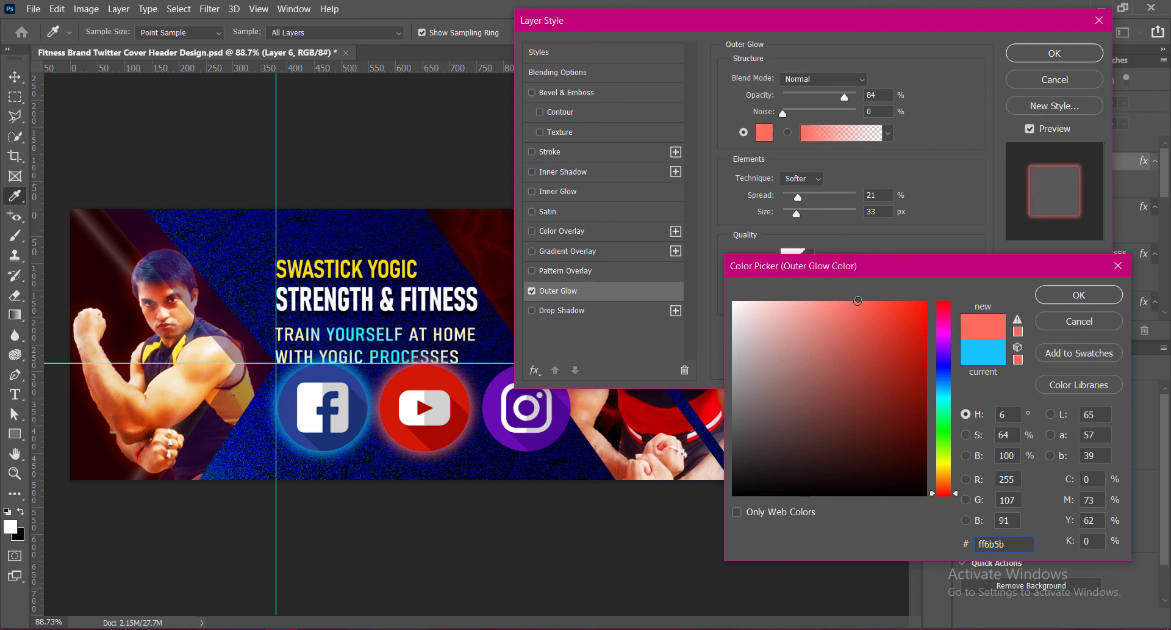
{"action": "left_click", "coordinate": [859, 324]}
{"action": "left_click", "coordinate": [922, 315]}
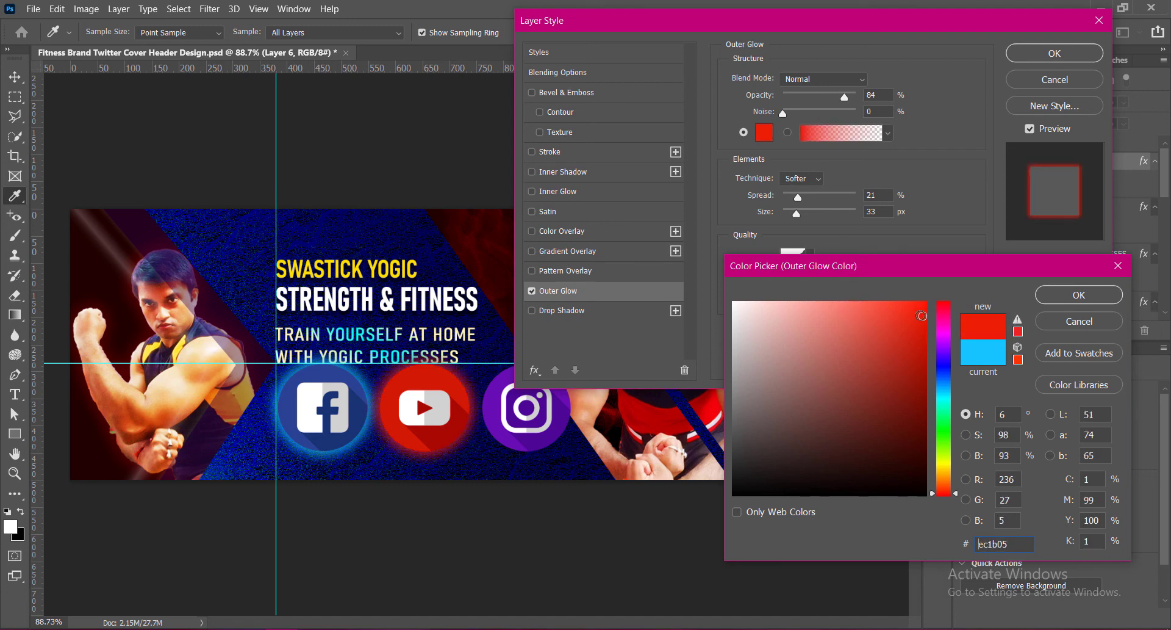
{"action": "left_click", "coordinate": [830, 304]}
{"action": "left_click", "coordinate": [1051, 295]}
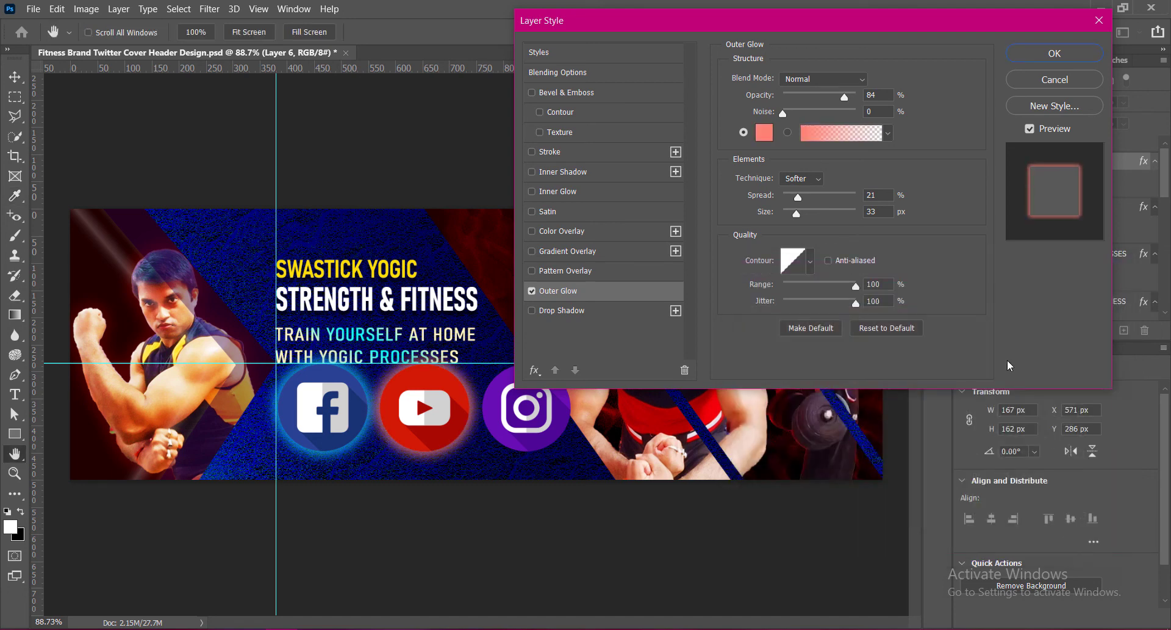
{"action": "left_click", "coordinate": [1055, 54]}
{"action": "key", "text": "v"}
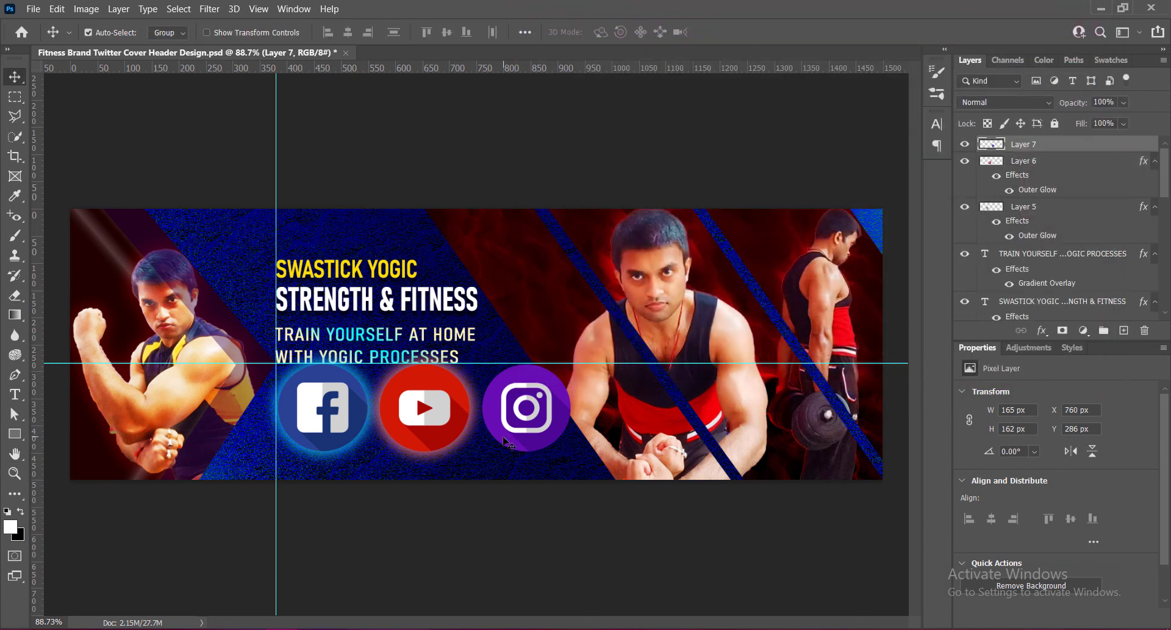
Add an Outer Glow to the Instagram icon in light purple bd6dff, based on the icon's own purple.
{"action": "double_click", "coordinate": [990, 144]}
{"action": "left_click", "coordinate": [539, 291]}
{"action": "left_click", "coordinate": [764, 132]}
{"action": "left_click", "coordinate": [499, 432]}
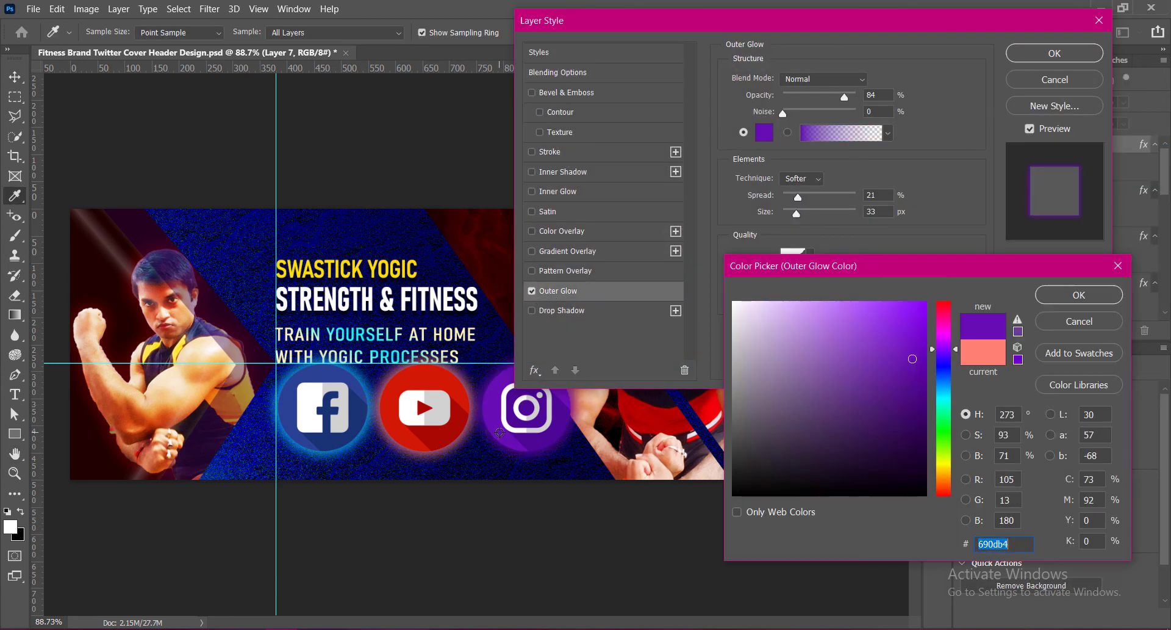
{"action": "left_click", "coordinate": [844, 305]}
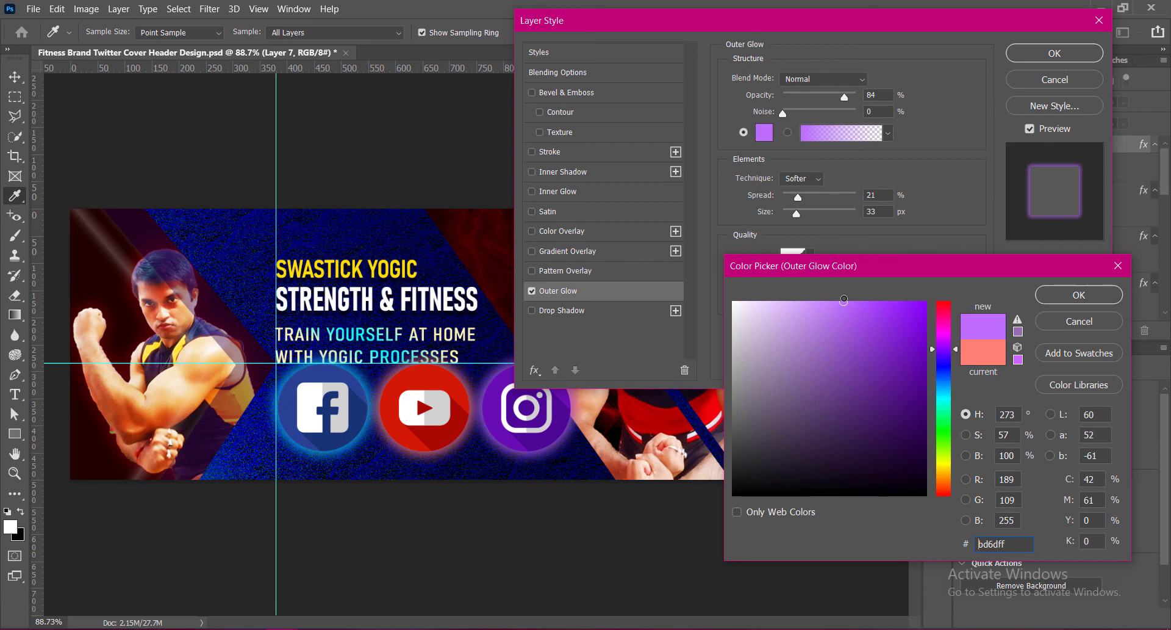
{"action": "left_click", "coordinate": [1058, 294]}
{"action": "left_click", "coordinate": [1059, 57]}
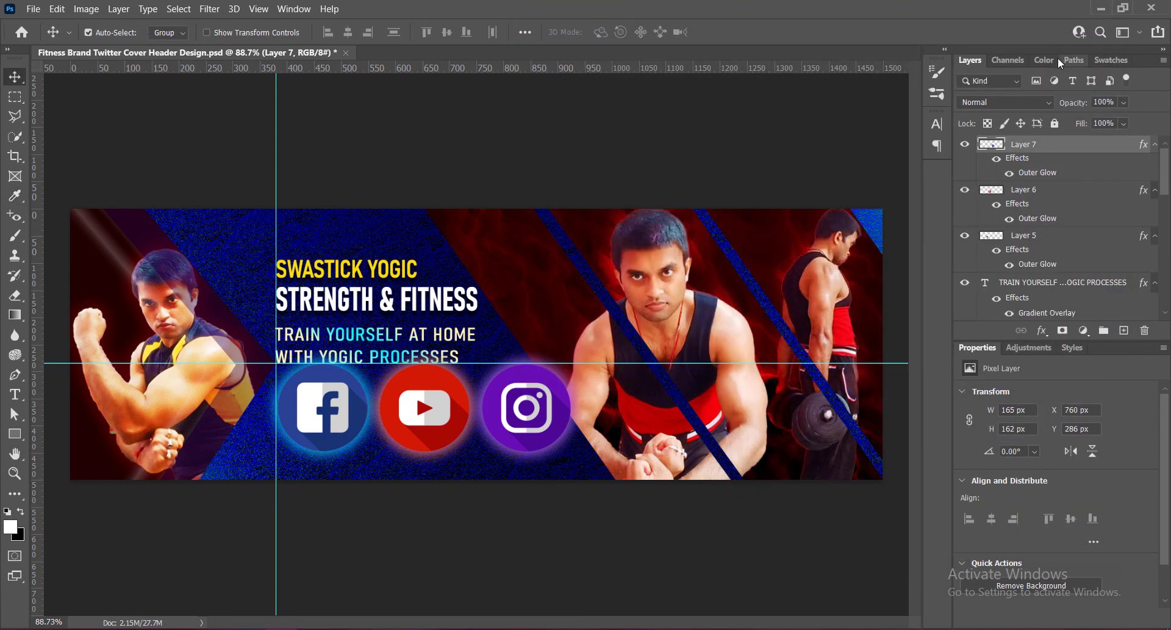
Save the document and scale the three social icons down together to about 240 × 72 px overall.
{"action": "left_click", "coordinate": [360, 424]}
{"action": "key", "text": "ctrl+s"}
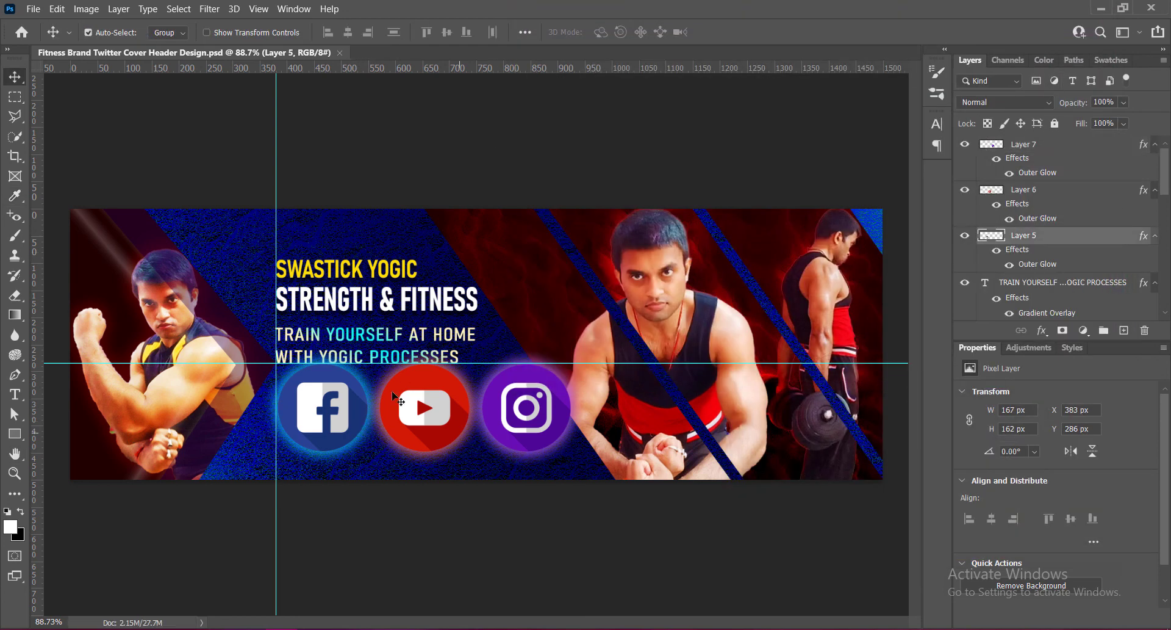
{"action": "left_click", "coordinate": [441, 439], "text": "shift"}
{"action": "left_click", "coordinate": [526, 407], "text": "shift"}
{"action": "key", "text": "ctrl+t"}
{"action": "left_click_drag", "start_coordinate": [273, 363], "coordinate": [441, 411]}
{"action": "key", "text": "Return"}
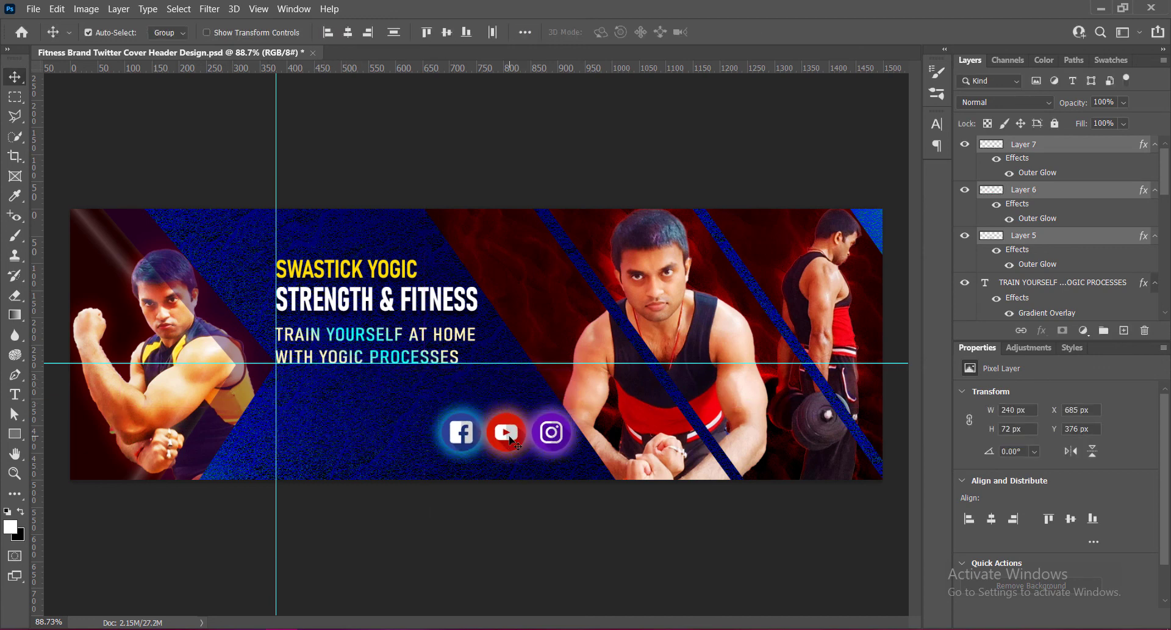
Stack the icons in a column below the tagline beside the vertical guide, ordered YouTube, Facebook, Instagram.
{"action": "left_click_drag", "start_coordinate": [512, 440], "coordinate": [302, 400]}
{"action": "left_click_drag", "start_coordinate": [470, 430], "coordinate": [301, 453]}
{"action": "left_click", "coordinate": [555, 432]}
{"action": "left_click_drag", "start_coordinate": [298, 399], "coordinate": [299, 395]}
{"action": "left_click_drag", "start_coordinate": [299, 453], "coordinate": [299, 448]}
{"action": "left_click_drag", "start_coordinate": [555, 436], "coordinate": [298, 473]}
Scale the three stacked icons down together until the YouTube icon is about 53 × 51 px.
{"action": "left_click", "coordinate": [297, 450], "text": "shift"}
{"action": "left_click", "coordinate": [298, 393], "text": "shift"}
{"action": "key", "text": "ctrl+t"}
{"action": "key", "text": "Return"}
Nudge the YouTube icon left by about 13 px, closer to the vertical guide.
{"action": "left_click", "coordinate": [300, 390]}
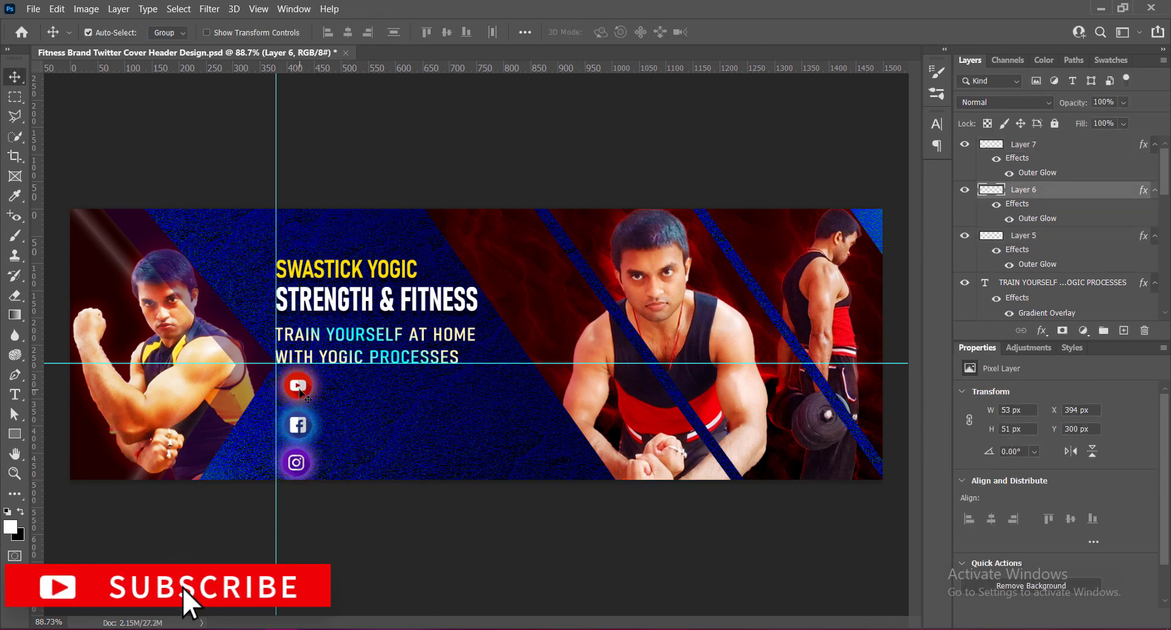
{"action": "key", "text": "shift+Left"}
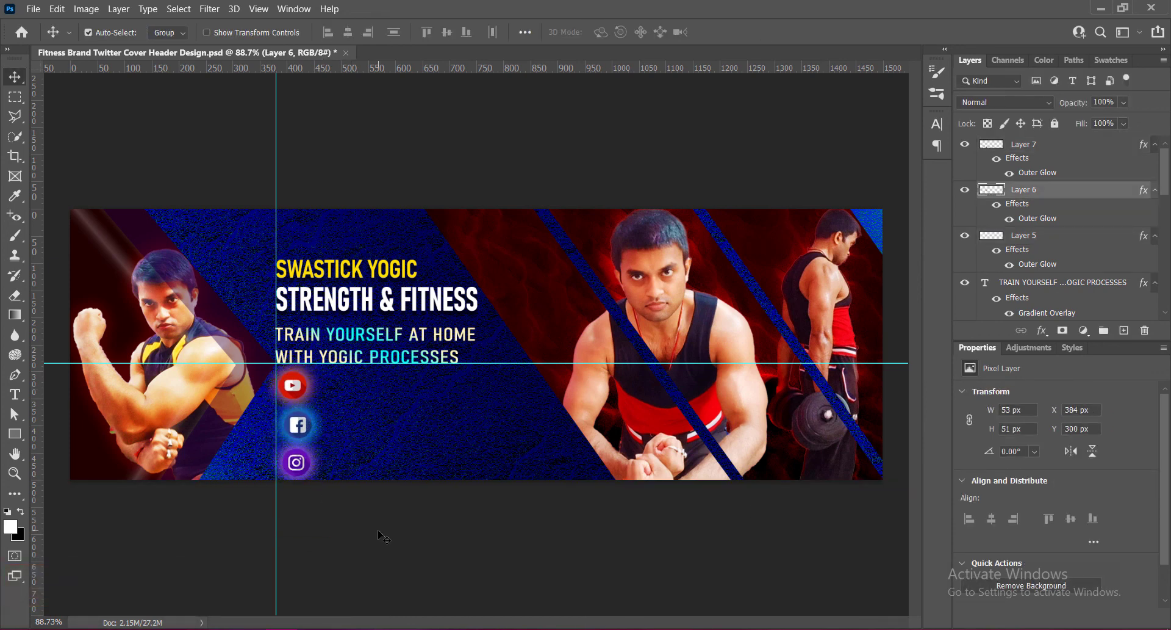
{"action": "key", "text": "Left"}
{"action": "key", "text": "Left"}
{"action": "key", "text": "Left"}
Shift the Facebook and Instagram icons left and line up the YouTube icon with them at about X 387 px.
{"action": "left_click", "coordinate": [298, 424]}
{"action": "key", "text": "shift+Left"}
{"action": "left_click", "coordinate": [296, 462]}
{"action": "key", "text": "Left"}
{"action": "key", "text": "Left"}
{"action": "key", "text": "Left"}
{"action": "key", "text": "Left"}
{"action": "left_click", "coordinate": [293, 425]}
{"action": "key", "text": "Right"}
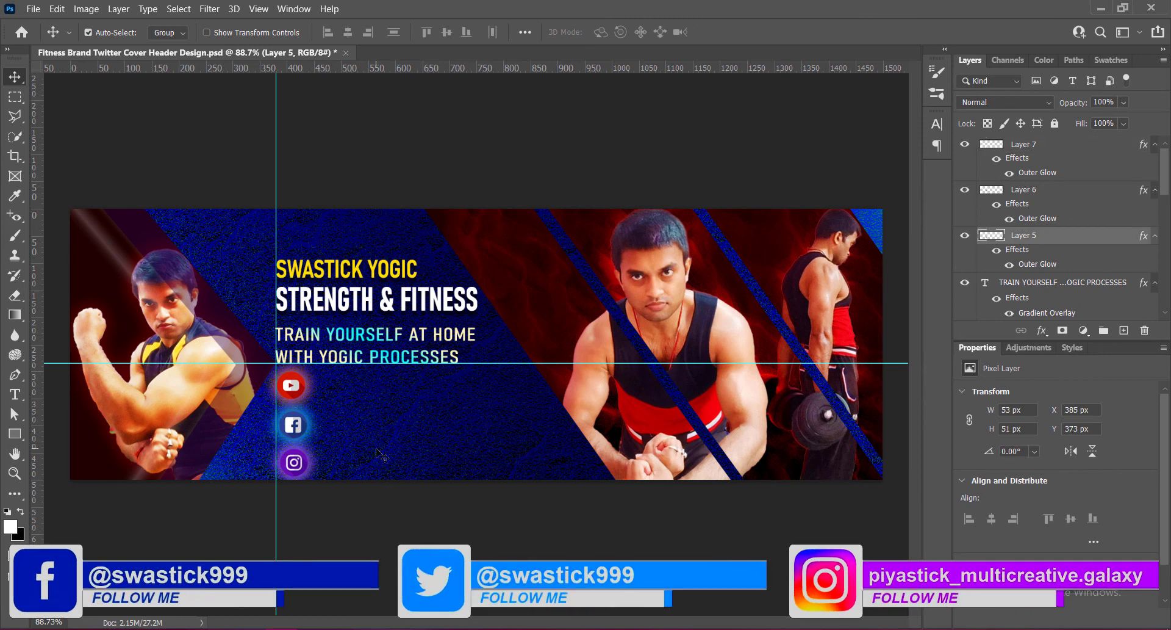
{"action": "left_click_drag", "start_coordinate": [295, 427], "coordinate": [296, 426]}
{"action": "left_click_drag", "start_coordinate": [292, 389], "coordinate": [295, 389]}
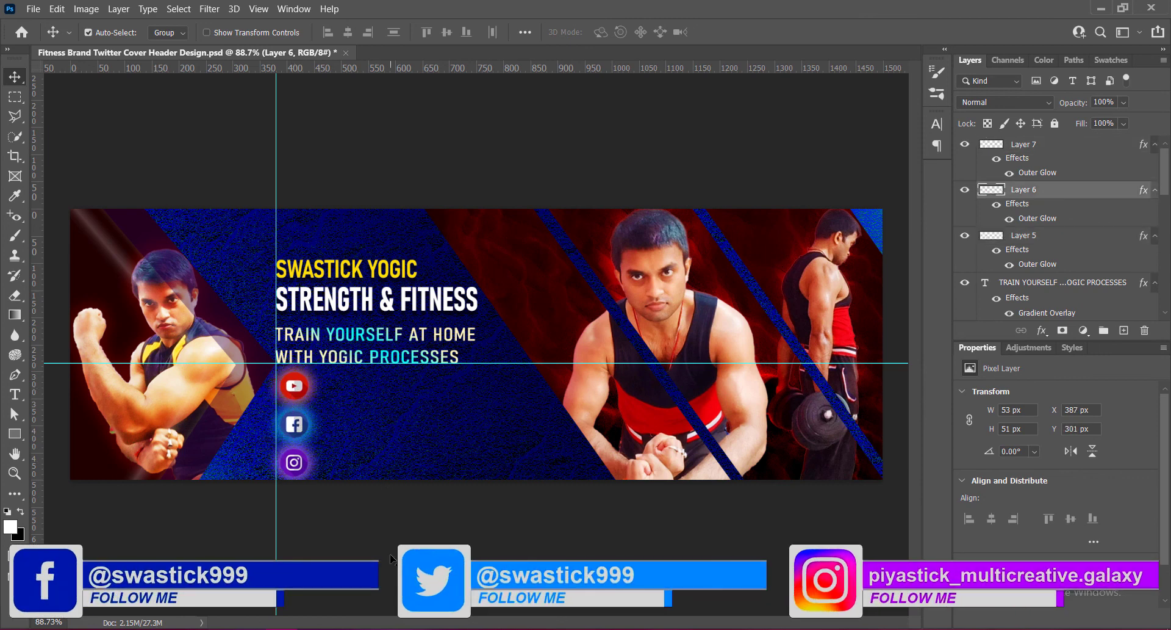
Move the title and tagline up together by about 6 px.
{"action": "left_click", "coordinate": [352, 300]}
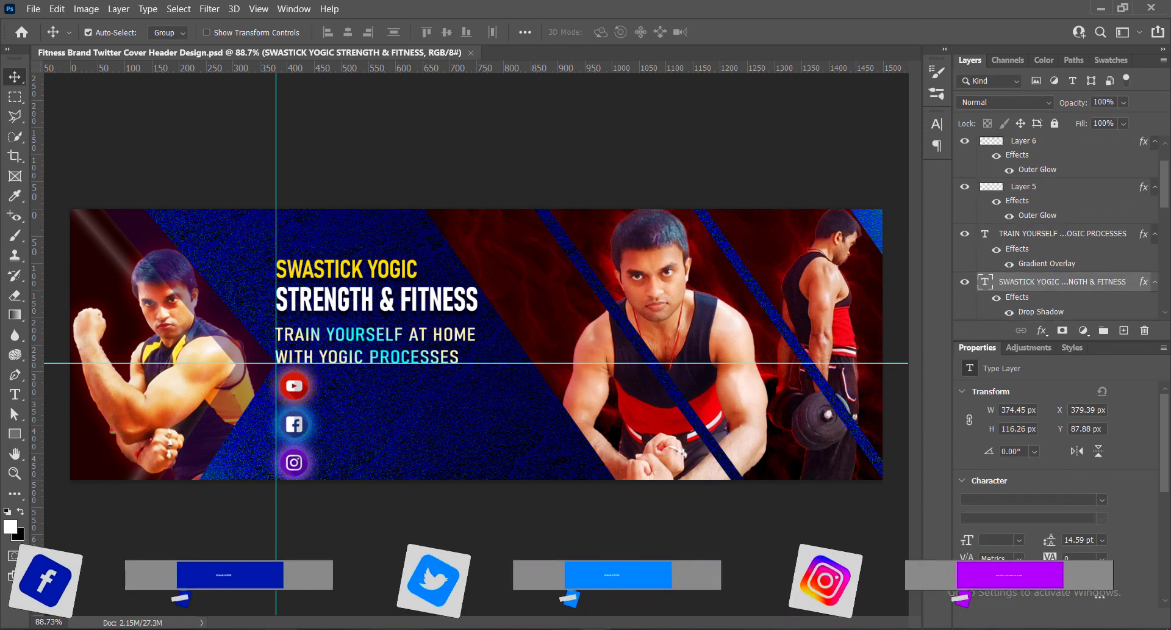
{"action": "left_click", "coordinate": [365, 335], "text": "shift"}
{"action": "key", "text": "Up"}
{"action": "key", "text": "Up"}
{"action": "key", "text": "Up"}
{"action": "key", "text": "Up"}
{"action": "key", "text": "Up"}
{"action": "key", "text": "Up"}
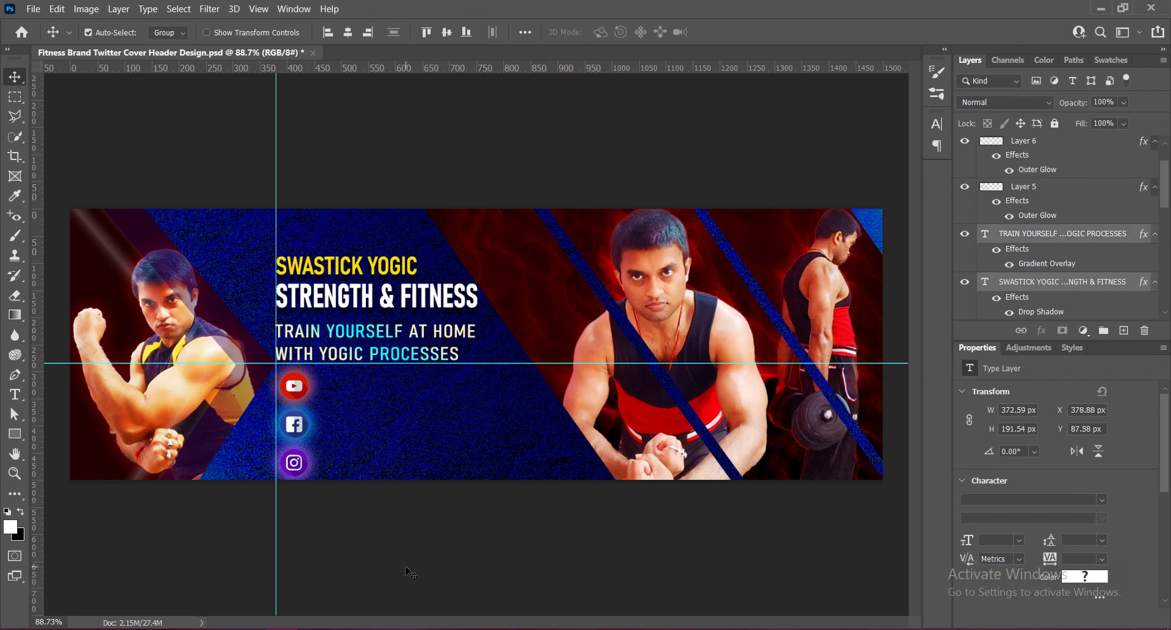
{"action": "left_click", "coordinate": [406, 567]}
Scale the three stacked social icons down together to about 49 × 178 px overall.
{"action": "left_click", "coordinate": [295, 386]}
{"action": "left_click", "coordinate": [294, 424], "text": "shift"}
{"action": "left_click", "coordinate": [295, 463], "text": "shift"}
{"action": "key", "text": "ctrl+t"}
{"action": "left_click_drag", "start_coordinate": [294, 477], "coordinate": [295, 469]}
{"action": "key", "text": "Return"}
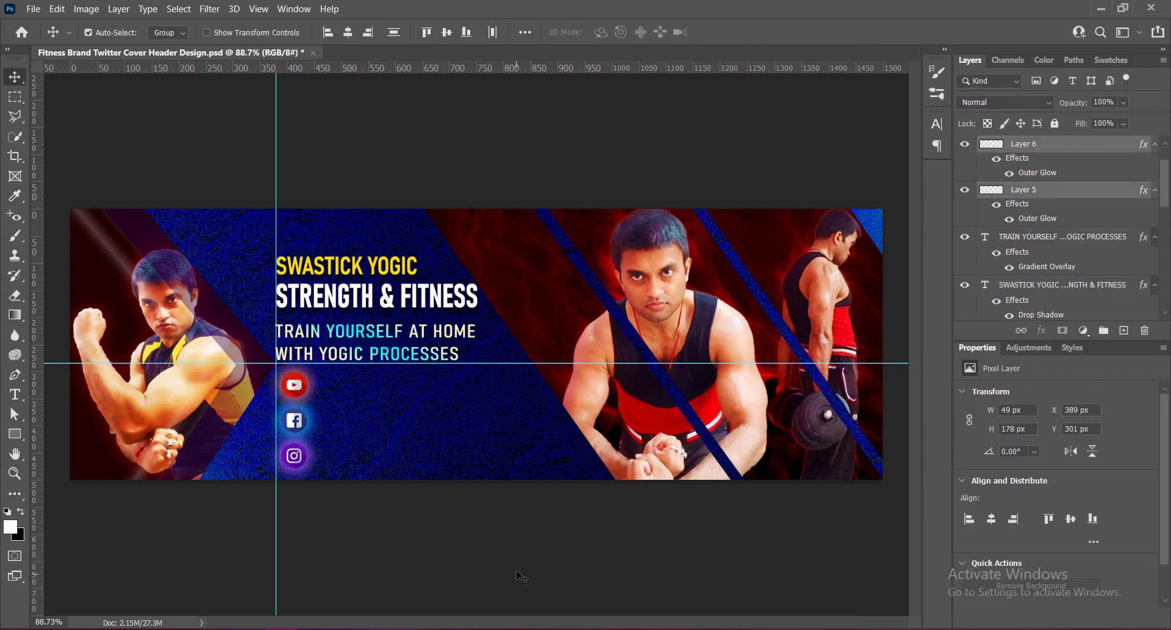
Group the three social icons, nudge the group about 4 px left towards the vertical guide, and save the document.
{"action": "key", "text": "ctrl+g"}
{"action": "key", "text": "Left"}
{"action": "key", "text": "Left"}
{"action": "key", "text": "Left"}
{"action": "key", "text": "Left"}
{"action": "key", "text": "Left"}
{"action": "key", "text": "Left"}
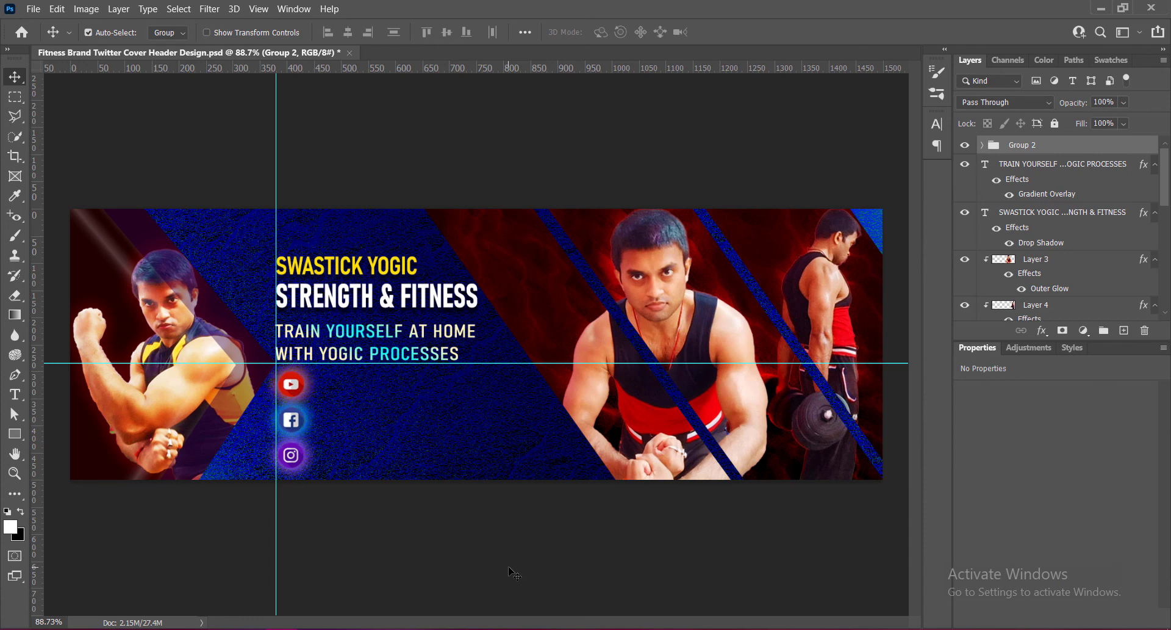
{"action": "key", "text": "Right"}
{"action": "key", "text": "Right"}
{"action": "left_click", "coordinate": [478, 559]}
{"action": "key", "text": "ctrl+s"}
Add a Drop Shadow to the tagline with distance 3 px, spread 6% and size 6 px.
{"action": "double_click", "coordinate": [1133, 164]}
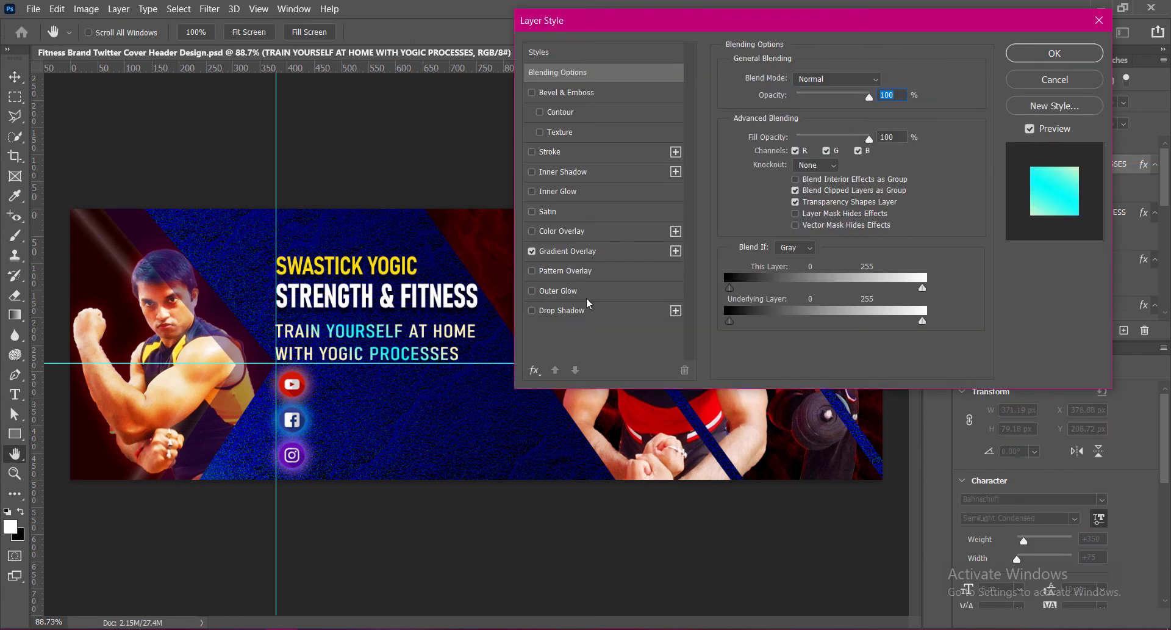
{"action": "left_click", "coordinate": [562, 310]}
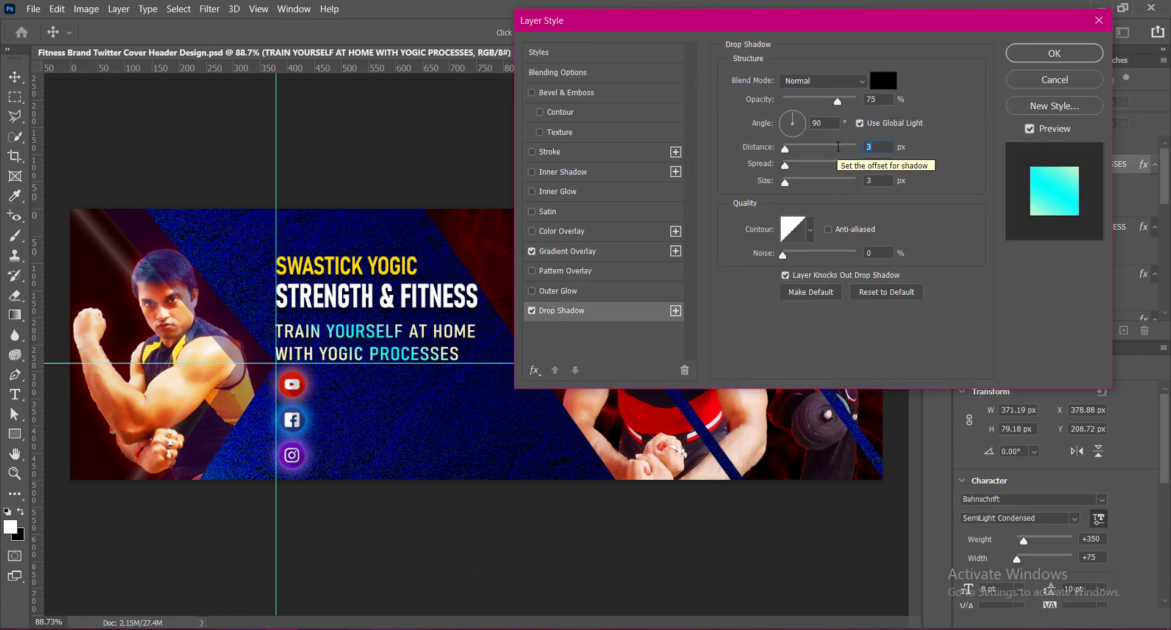
{"action": "type", "text": "3"}
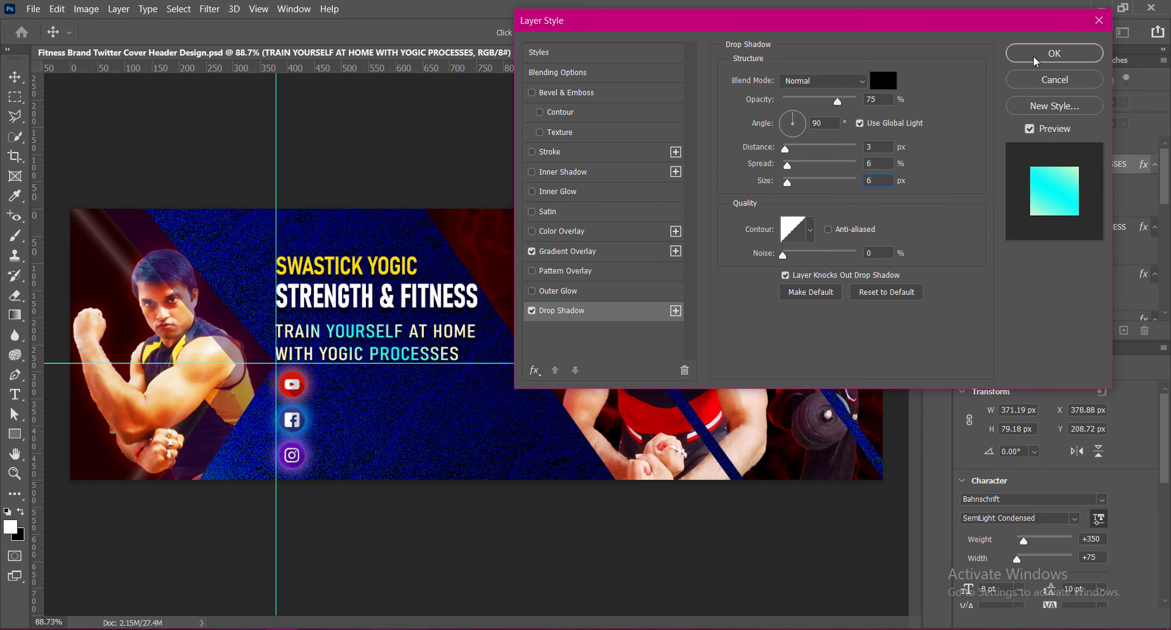
{"action": "left_click", "coordinate": [1054, 53]}
Add a text layer reading "Subscribe on YouTube" beside the YouTube icon.
{"action": "left_click", "coordinate": [1123, 330]}
{"action": "key", "text": "t"}
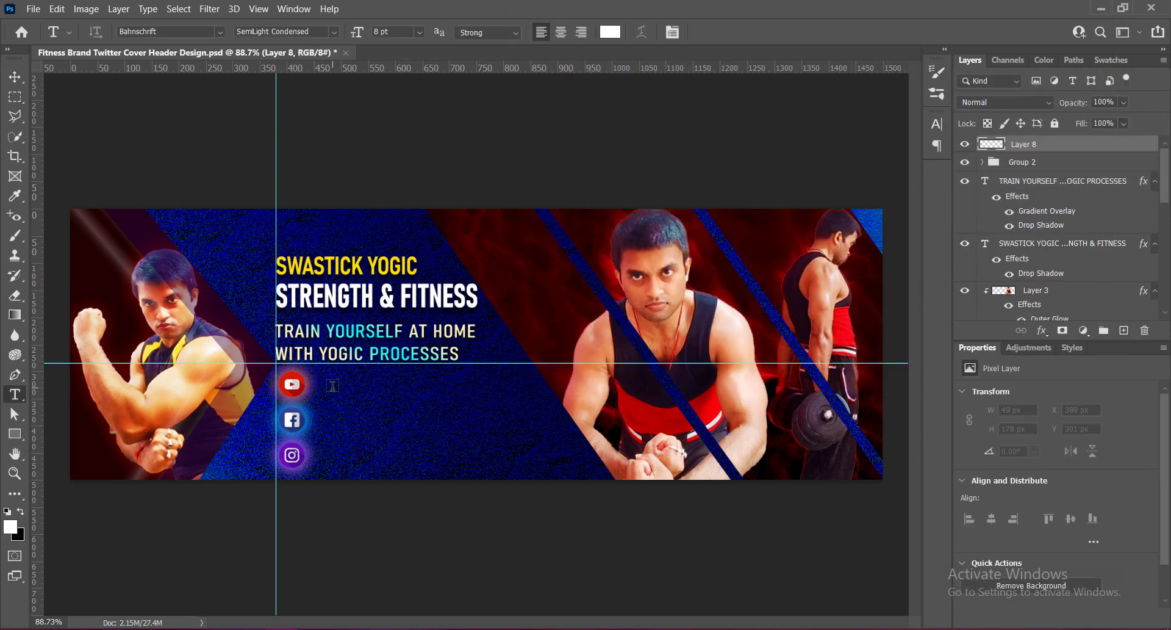
{"action": "left_click", "coordinate": [333, 385]}
{"action": "type", "text": "Subscribe"}
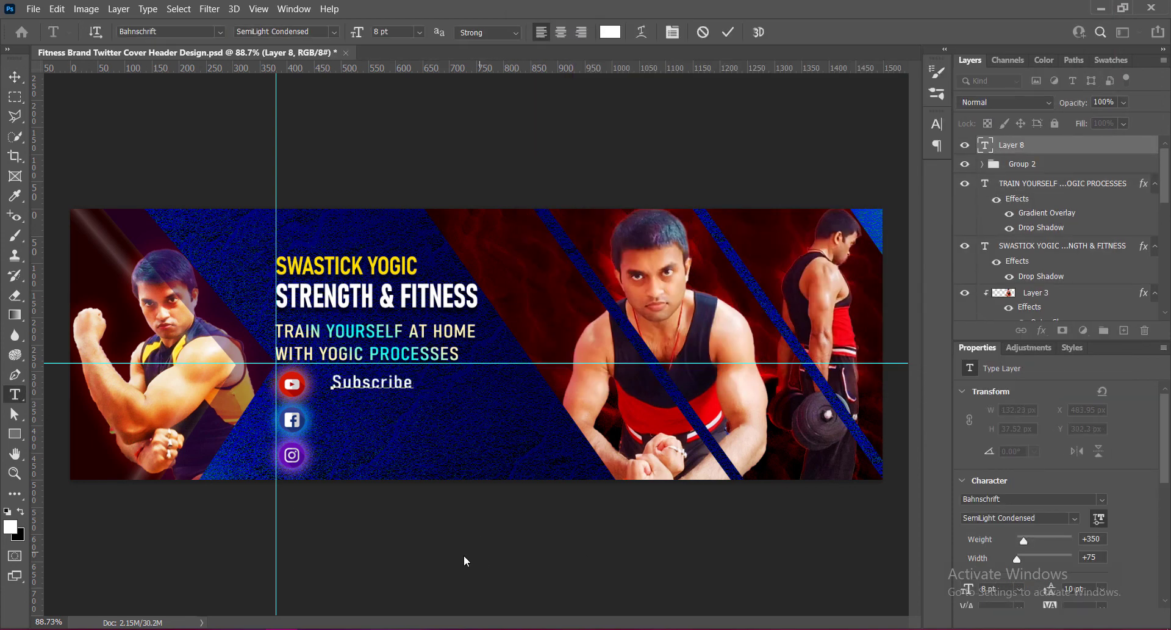
{"action": "double_click", "coordinate": [425, 388]}
{"action": "left_click", "coordinate": [422, 383]}
{"action": "type", "text": "on YouTube"}
{"action": "key", "text": "ctrl+a"}
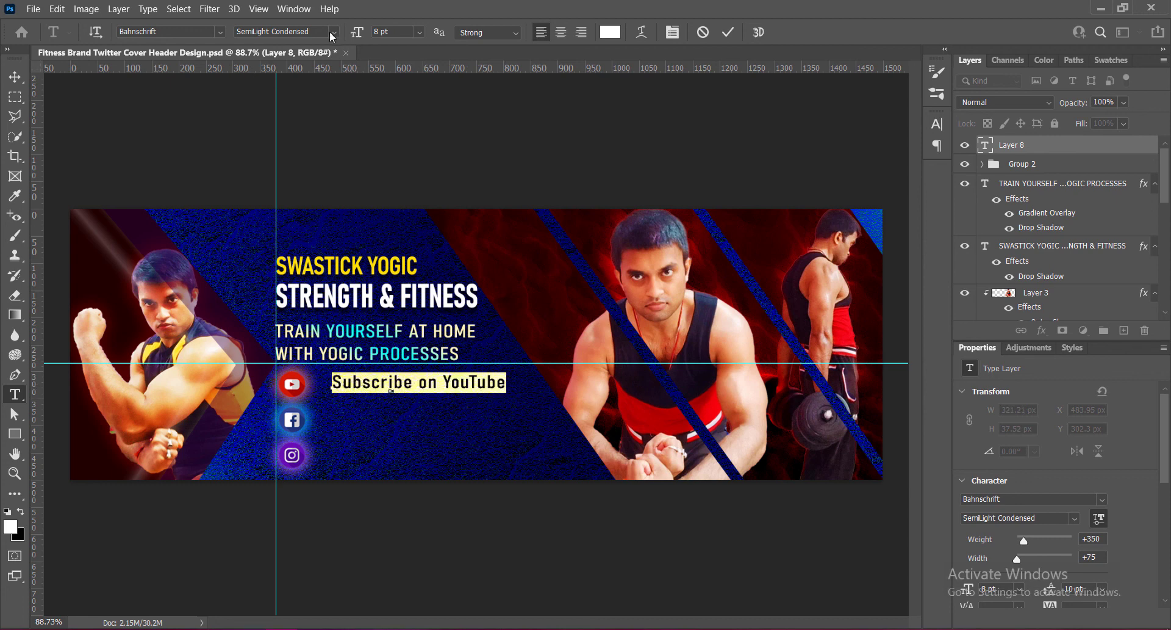
Set the "Subscribe on YouTube" text to Bahnschrift Condensed at 7 pt with tighter letter spacing.
{"action": "left_click", "coordinate": [334, 32]}
{"action": "left_click", "coordinate": [261, 135]}
{"action": "left_click", "coordinate": [938, 124]}
{"action": "mouse_move", "coordinate": [866, 187]}
{"action": "left_mouse_down"}
{"action": "mouse_move", "coordinate": [834, 193]}
{"action": "mouse_move", "coordinate": [877, 188]}
{"action": "left_mouse_up"}
{"action": "left_click", "coordinate": [911, 171]}
{"action": "left_click", "coordinate": [879, 303]}
{"action": "left_click", "coordinate": [899, 115]}
{"action": "left_click", "coordinate": [420, 32]}
{"action": "left_click", "coordinate": [391, 46]}
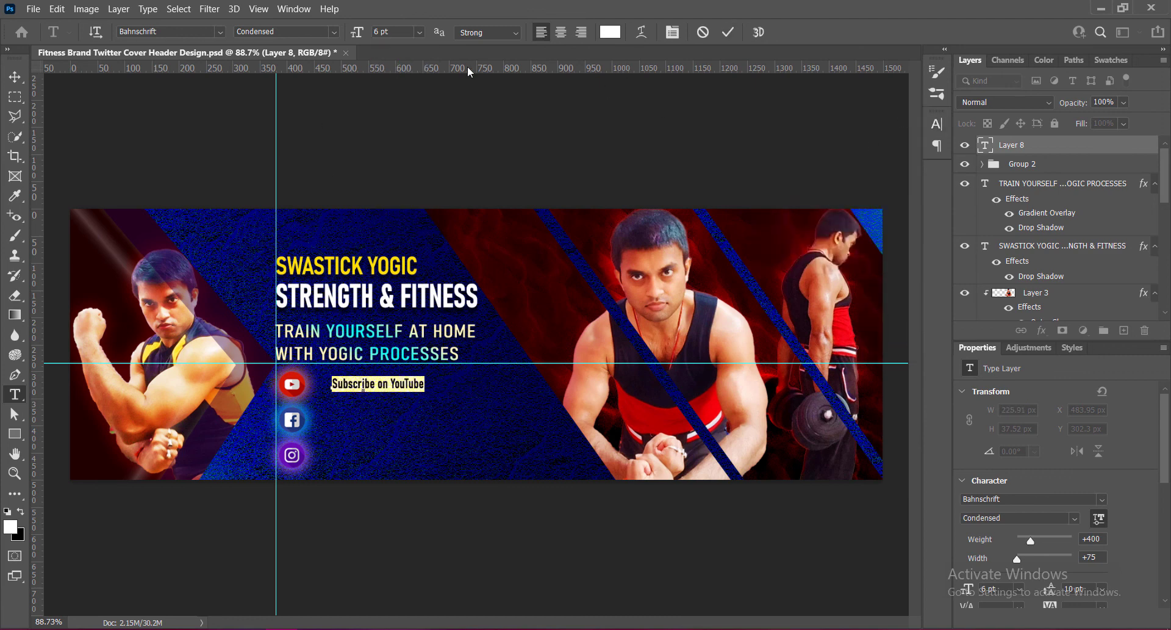
{"action": "left_click", "coordinate": [728, 32]}
Add a Drop Shadow to the "Subscribe on YouTube" text with distance 3 px, spread 6% and size 6 px.
{"action": "right_click", "coordinate": [1037, 145]}
{"action": "left_click", "coordinate": [1006, 151]}
{"action": "left_click", "coordinate": [549, 310]}
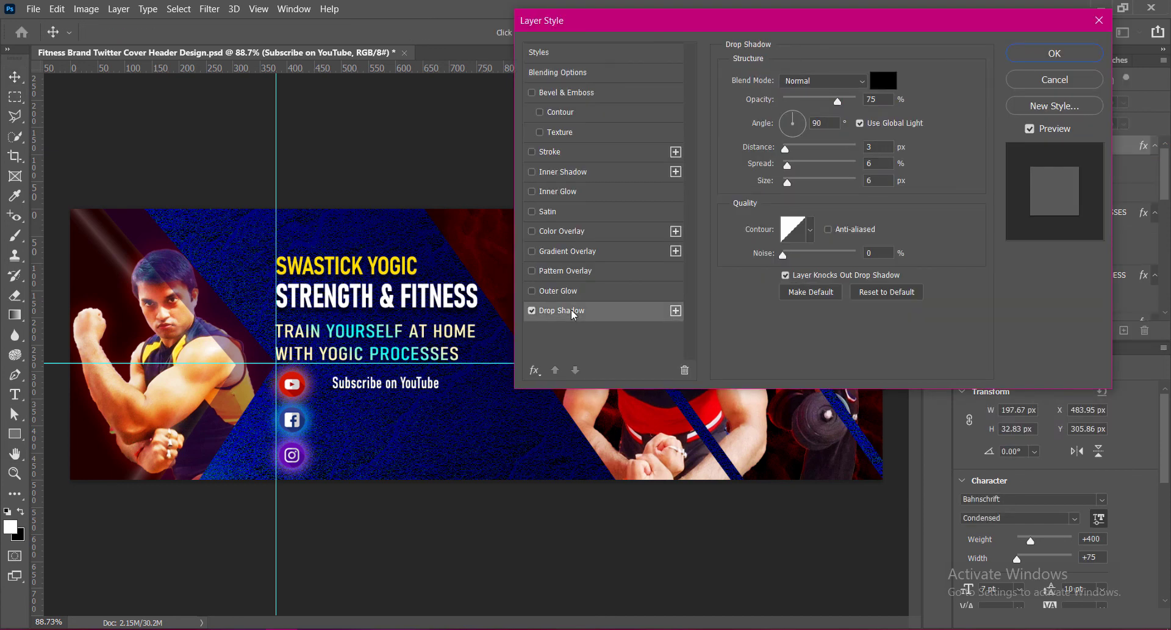
{"action": "left_click", "coordinate": [1055, 53]}
Move the YouTube caption close to its icon and place a copy beside the Facebook icon at about X 451 px, Y 375 px.
{"action": "left_click_drag", "start_coordinate": [421, 383], "coordinate": [347, 426]}
{"action": "key", "text": "Left"}
{"action": "key", "text": "Left"}
{"action": "key", "text": "Left"}
{"action": "key", "text": "Left"}
{"action": "key", "text": "Left"}
{"action": "key", "text": "Left"}
{"action": "key", "text": "Left"}
{"action": "key", "text": "Up"}
Change the copied caption to read "Follow on Facebook".
{"action": "double_click", "coordinate": [334, 420]}
{"action": "type", "text": "Follow"}
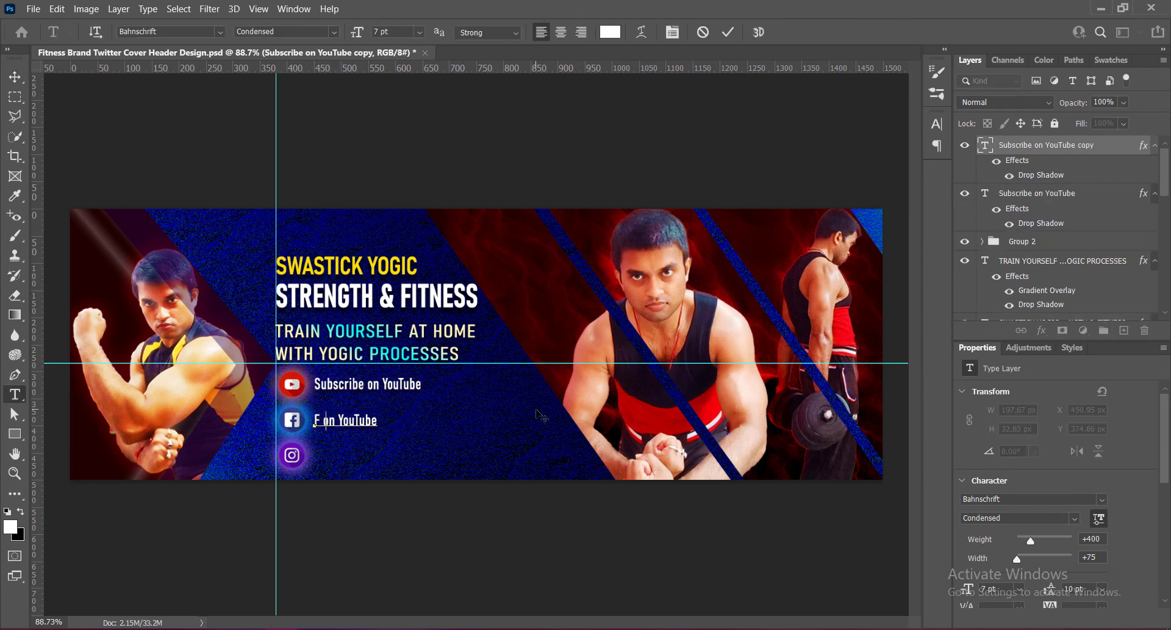
{"action": "double_click", "coordinate": [403, 420]}
{"action": "type", "text": "Facebook"}
{"action": "left_click", "coordinate": [727, 33]}
{"action": "key", "text": "v"}
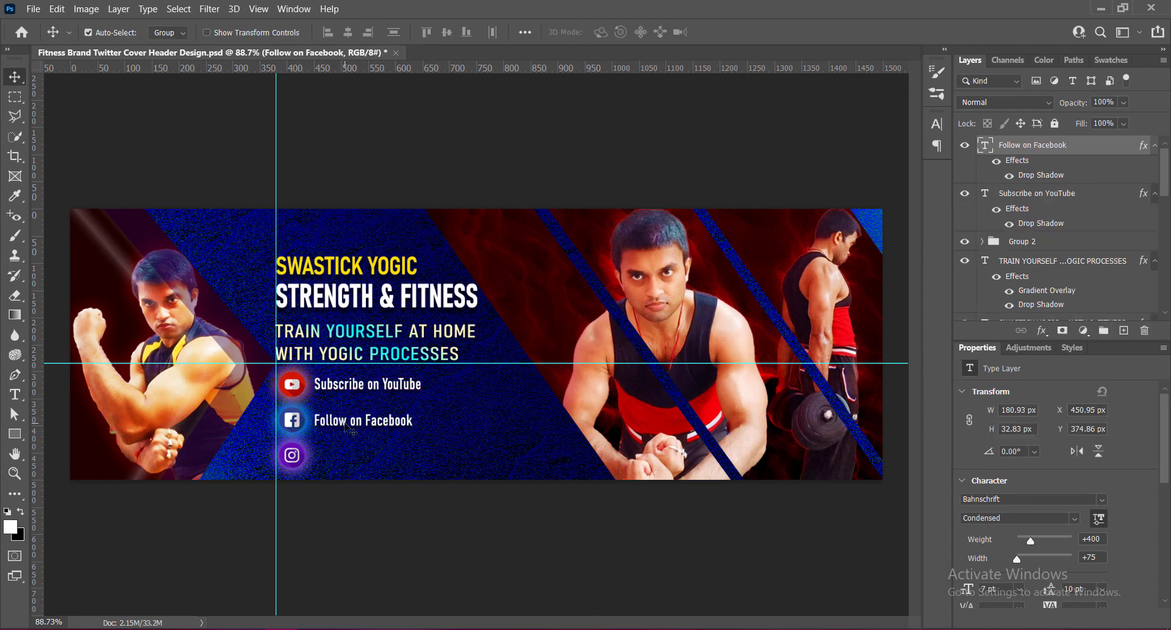
Duplicate the Facebook caption beside the Instagram icon and change it to "Follow on Instagram".
{"action": "left_click_drag", "start_coordinate": [348, 426], "coordinate": [347, 461], "text": "alt"}
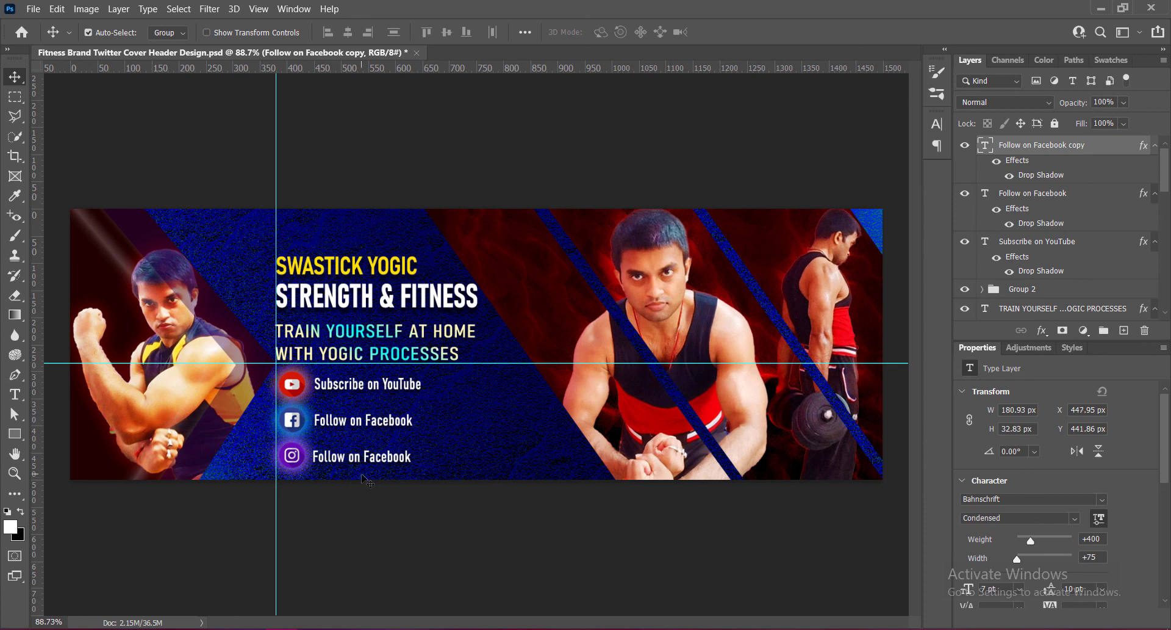
{"action": "double_click", "coordinate": [382, 455]}
{"action": "type", "text": "Instagram"}
{"action": "left_click", "coordinate": [728, 32]}
{"action": "key", "text": "v"}
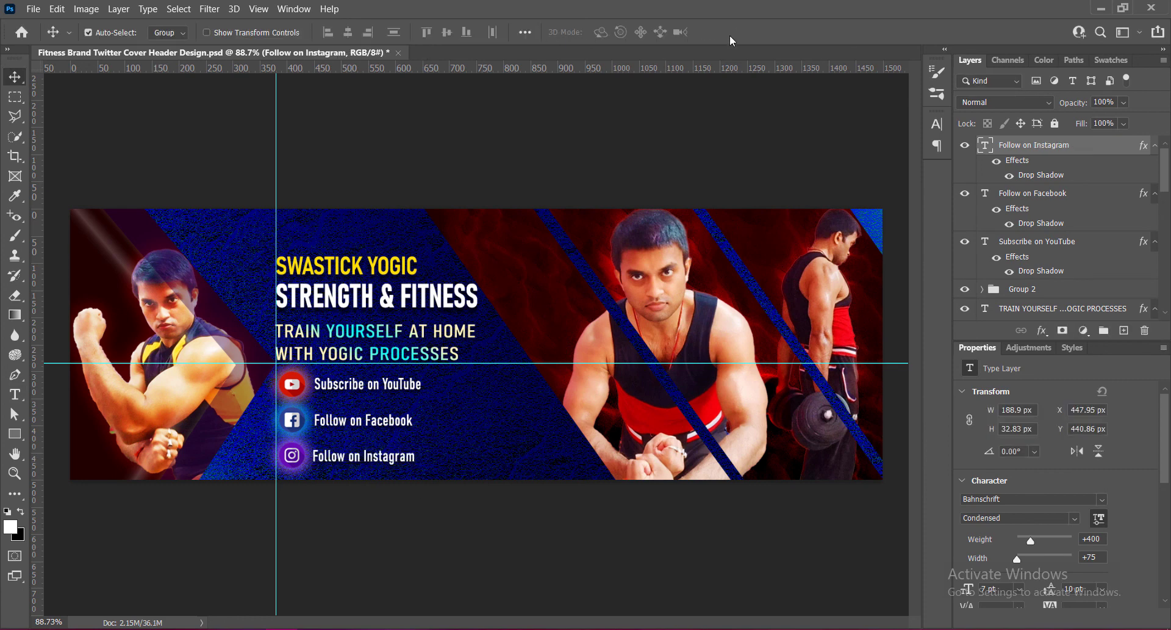
Nudge the title down about 2 px, save the document and clear the layer selection.
{"action": "left_click", "coordinate": [410, 299]}
{"action": "key", "text": "Down"}
{"action": "key", "text": "Down"}
{"action": "left_click", "coordinate": [578, 525]}
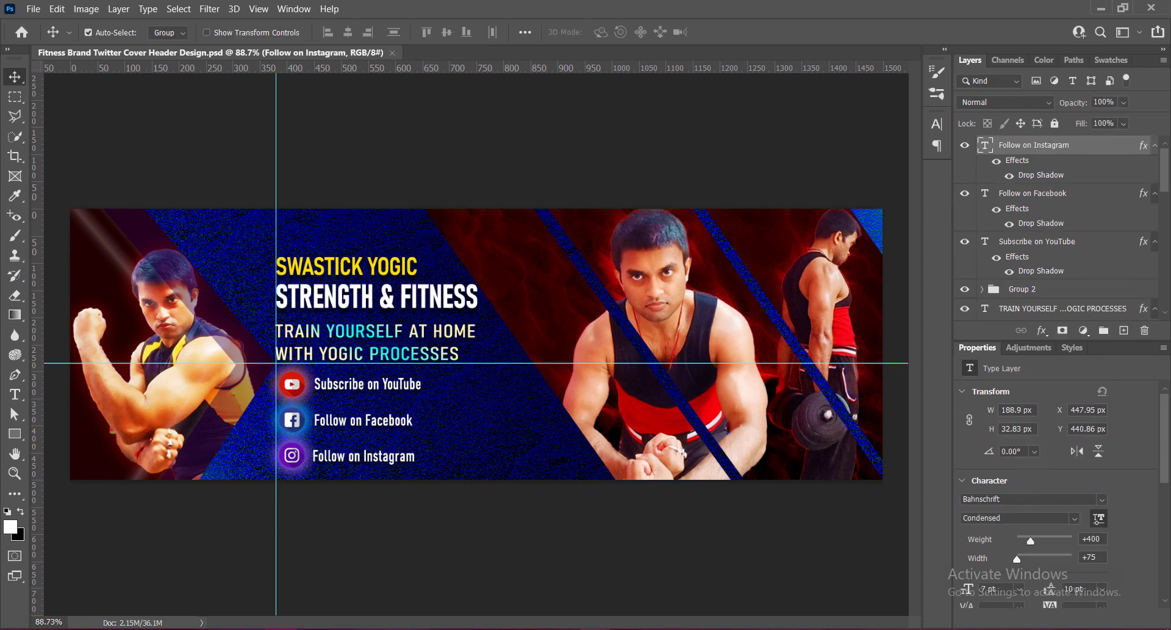
{"action": "left_click", "coordinate": [796, 505]}
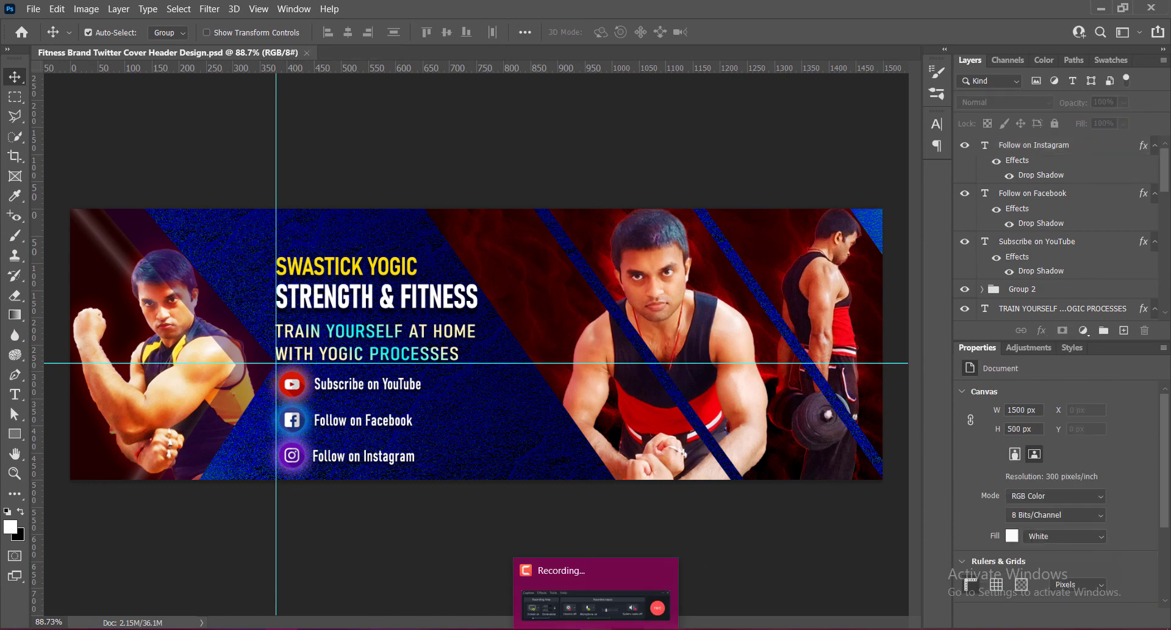
Examine the finished banner both close up and as a whole.
{"action": "scroll", "coordinate": [515, 365], "scroll_direction": "down", "scroll_amount": 2}
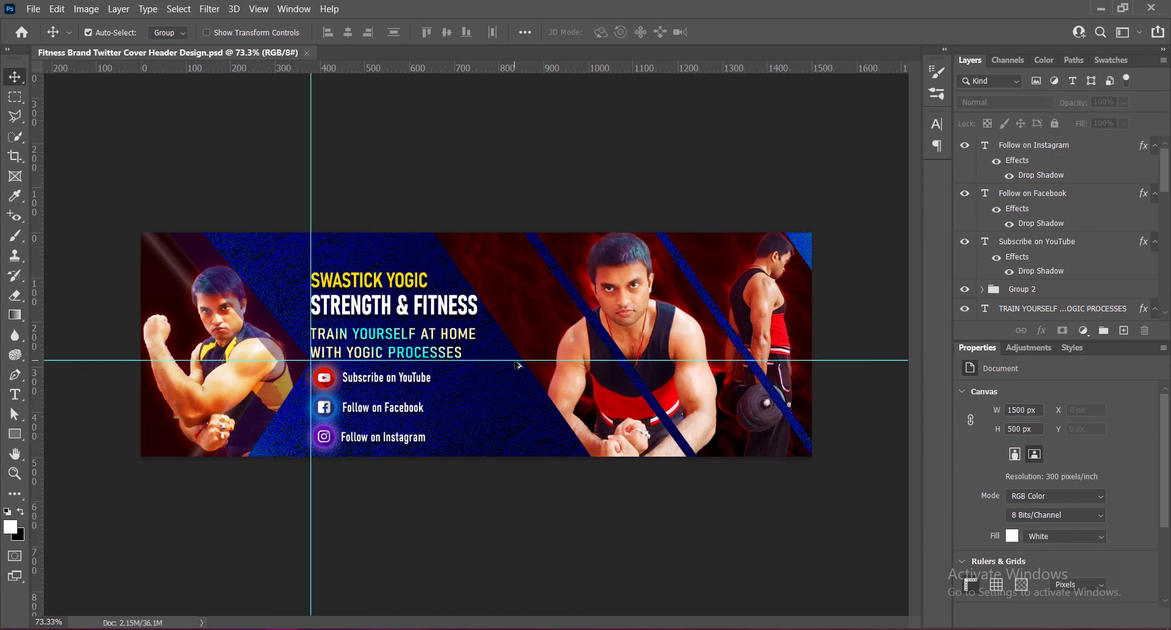
{"action": "scroll", "coordinate": [559, 418], "scroll_direction": "up", "scroll_amount": 3}
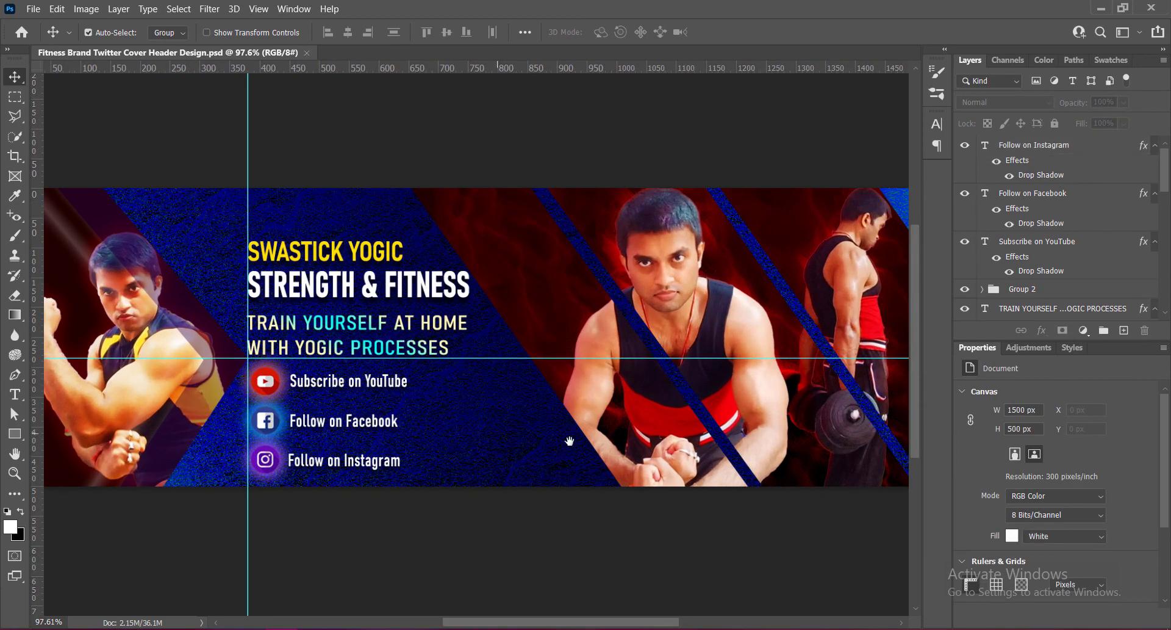
{"action": "mouse_move", "coordinate": [569, 440]}
{"action": "left_mouse_down"}
{"action": "mouse_move", "coordinate": [595, 440]}
{"action": "mouse_move", "coordinate": [571, 439]}
{"action": "left_mouse_up"}
{"action": "left_click_drag", "start_coordinate": [415, 441], "coordinate": [545, 439]}
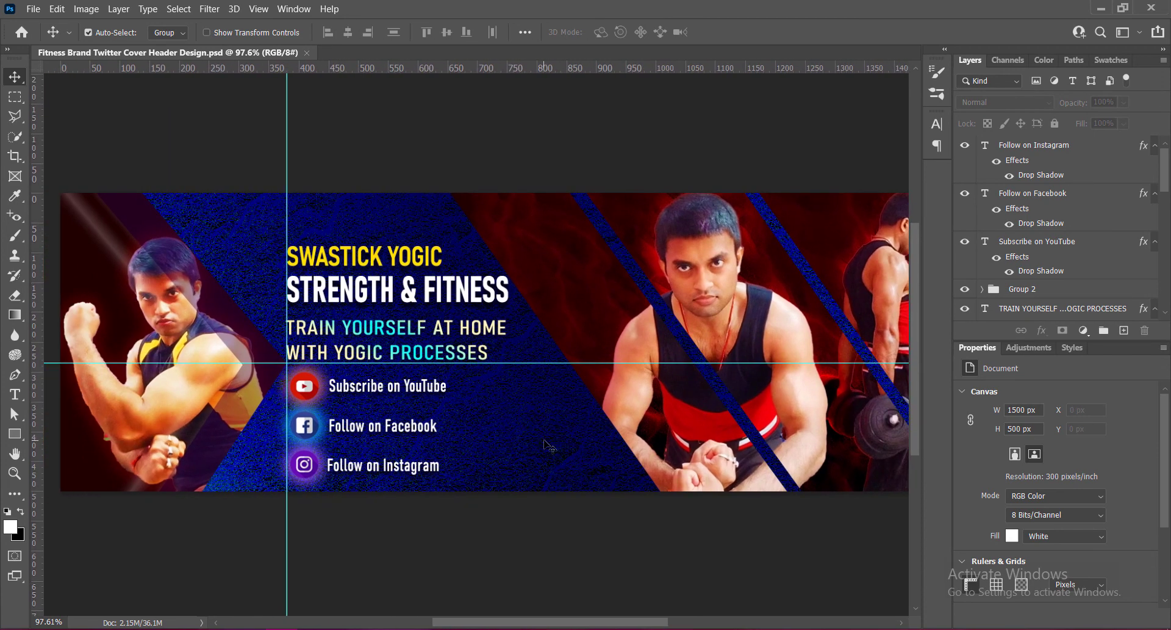
{"action": "scroll", "coordinate": [549, 447], "scroll_direction": "down", "scroll_amount": 1}
{"action": "scroll", "coordinate": [544, 444], "scroll_direction": "down", "scroll_amount": 2}
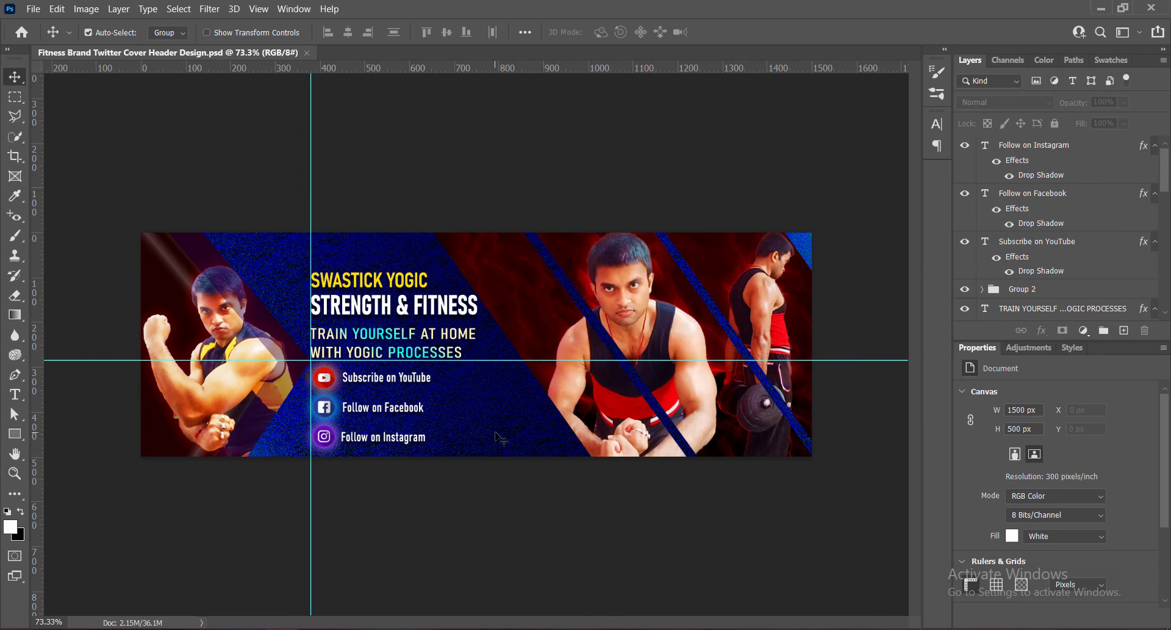
{"action": "scroll", "coordinate": [500, 436], "scroll_direction": "down", "scroll_amount": 1}
{"action": "scroll", "coordinate": [509, 432], "scroll_direction": "up", "scroll_amount": 3}
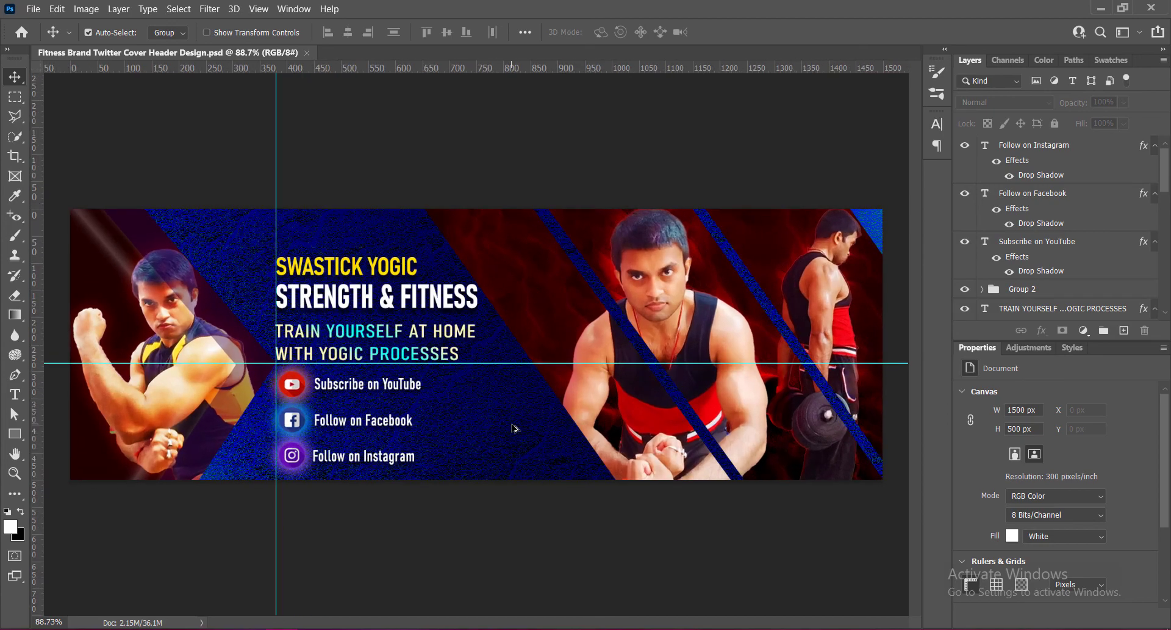